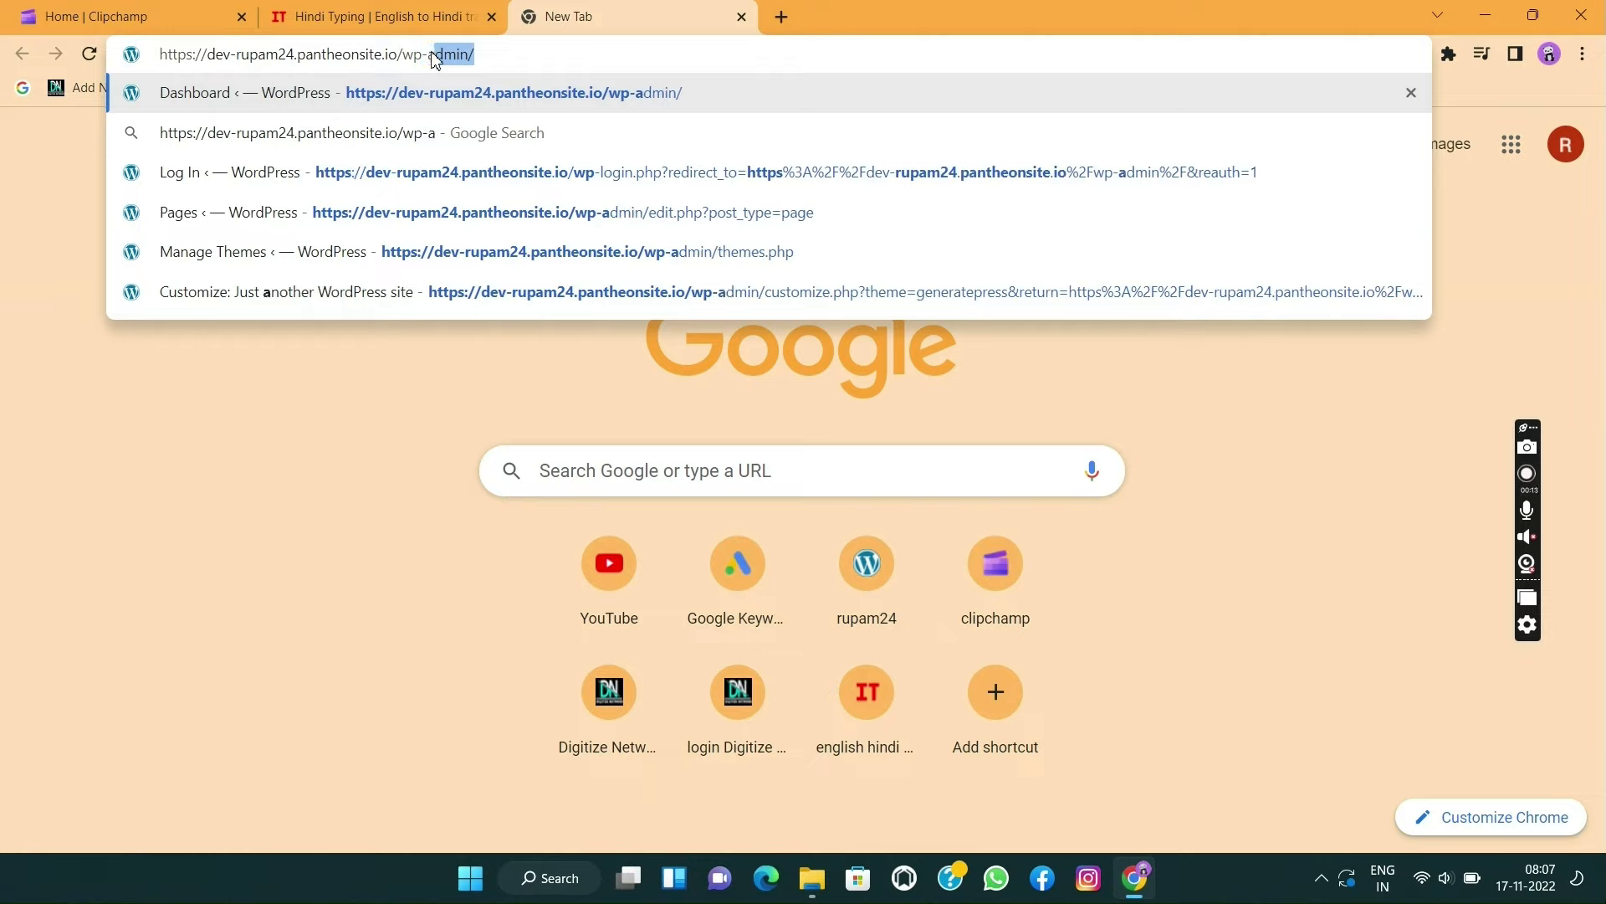
- Open the site's wp-admin address and log in to WordPress with the saved credentials
{"action": "key", "text": "Return"}
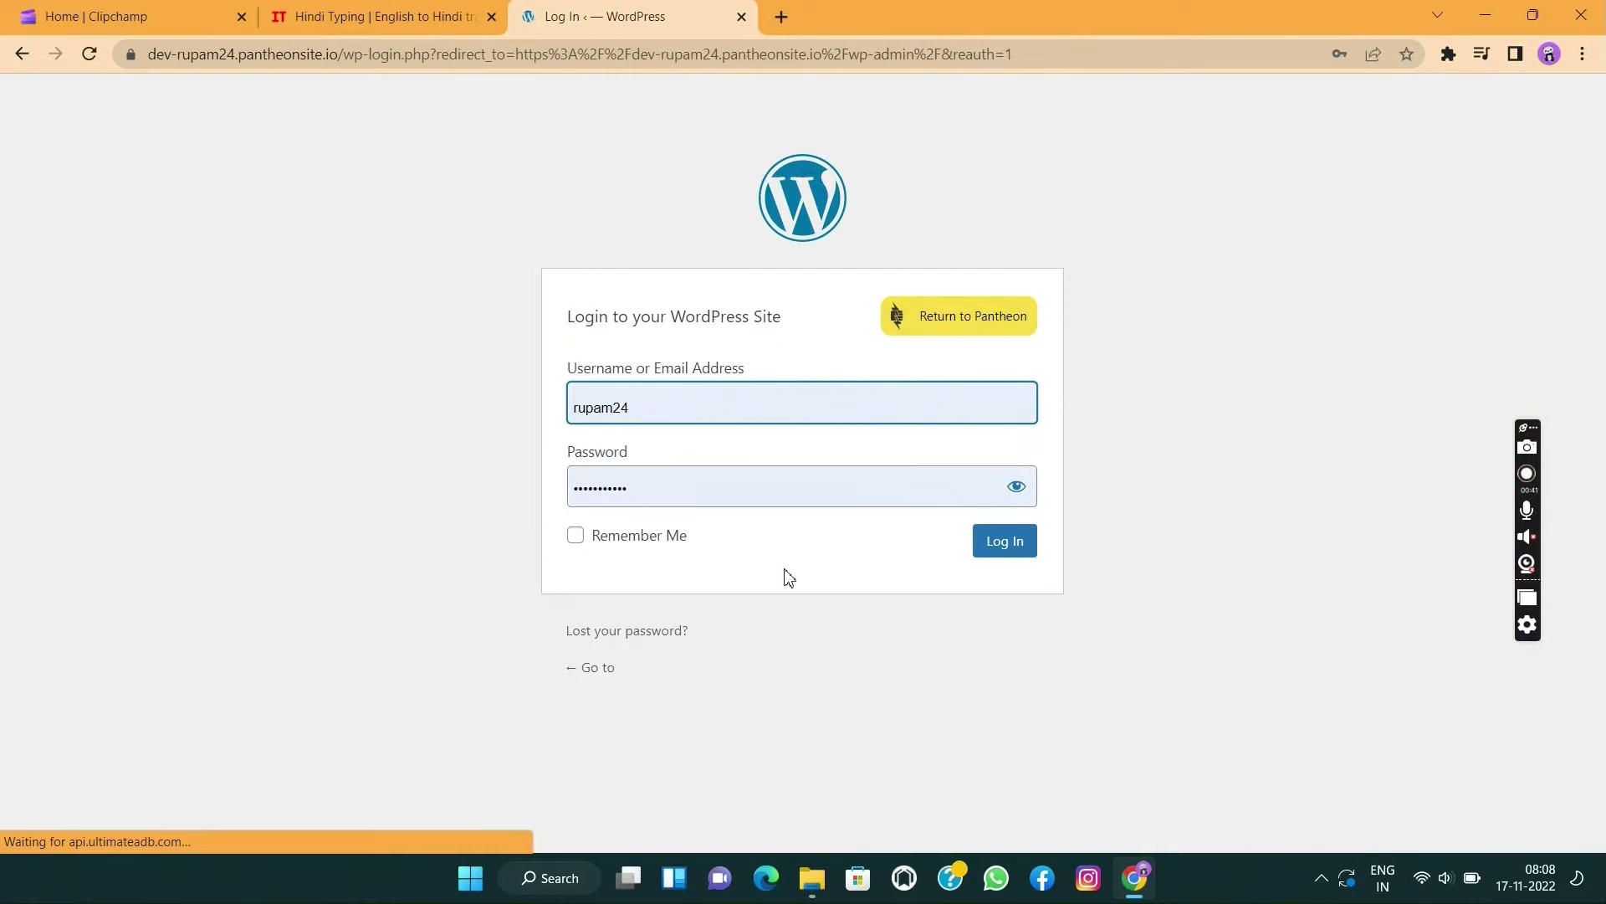
{"action": "left_click", "coordinate": [1010, 552]}
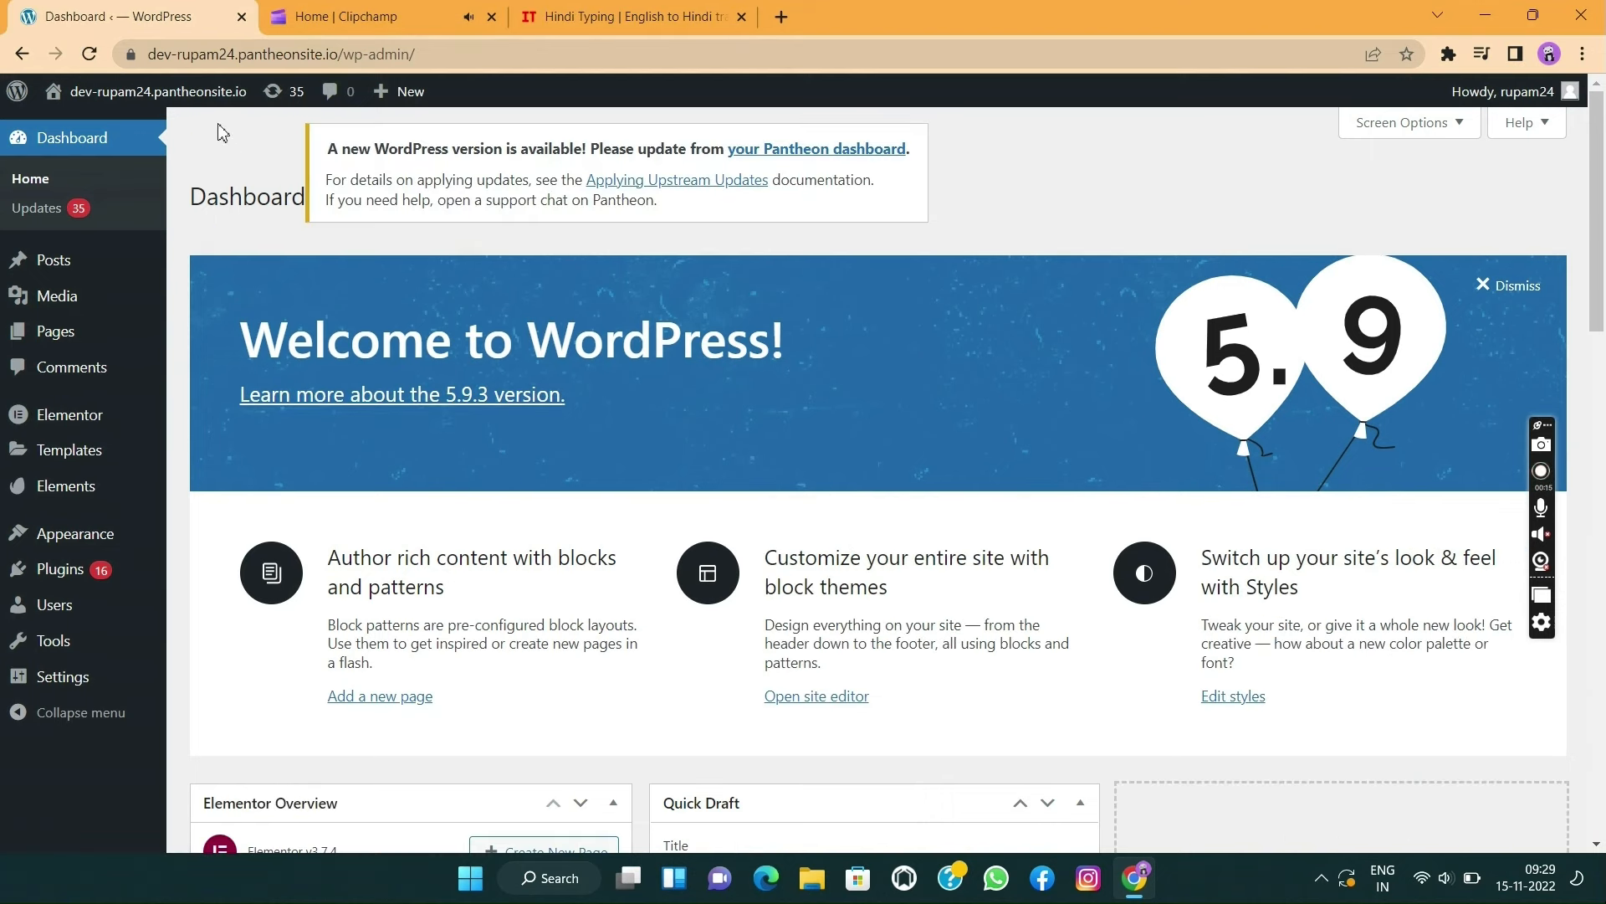
- Open the live site from the dashboard in a new browser tab and view its front page
{"action": "mouse_move", "coordinate": [177, 102]}
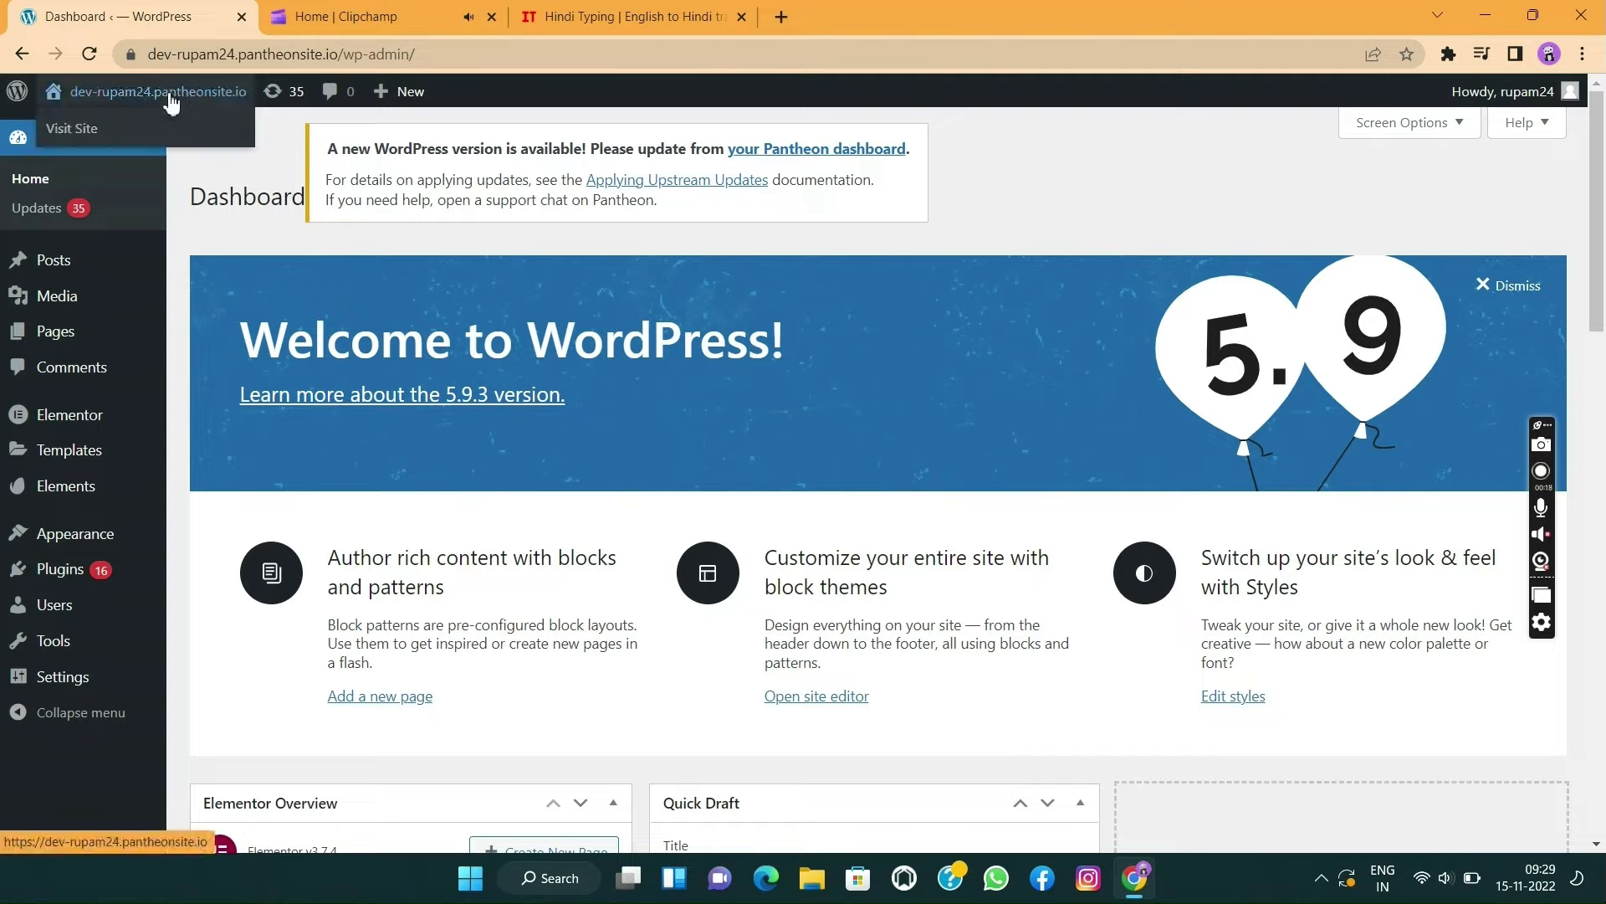
{"action": "right_click", "coordinate": [122, 141]}
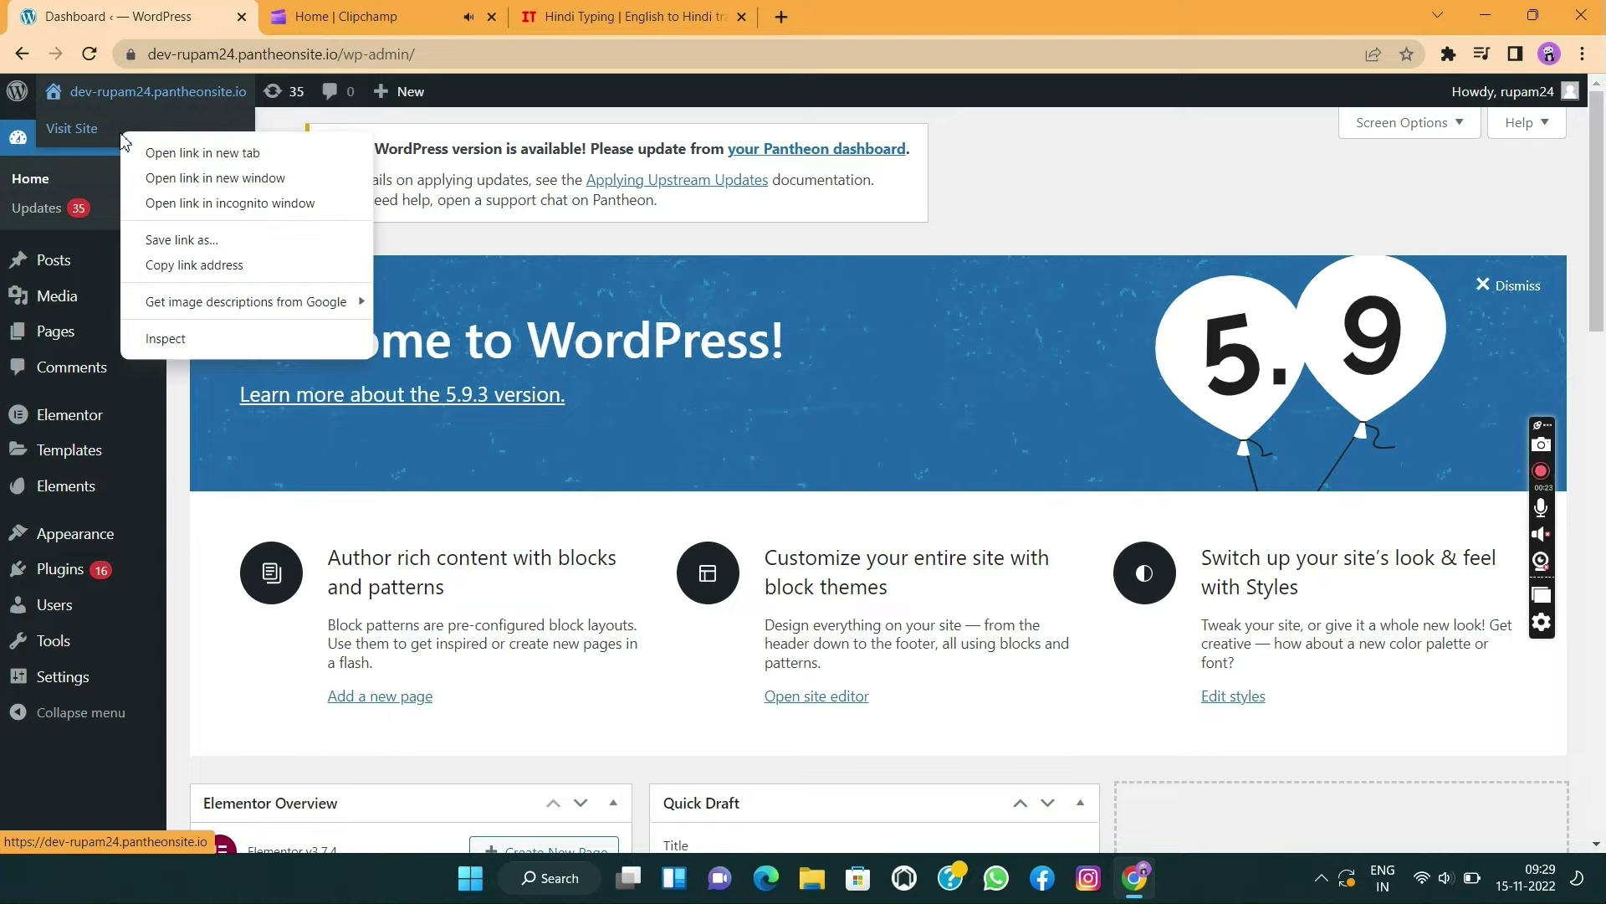
{"action": "left_click", "coordinate": [174, 154]}
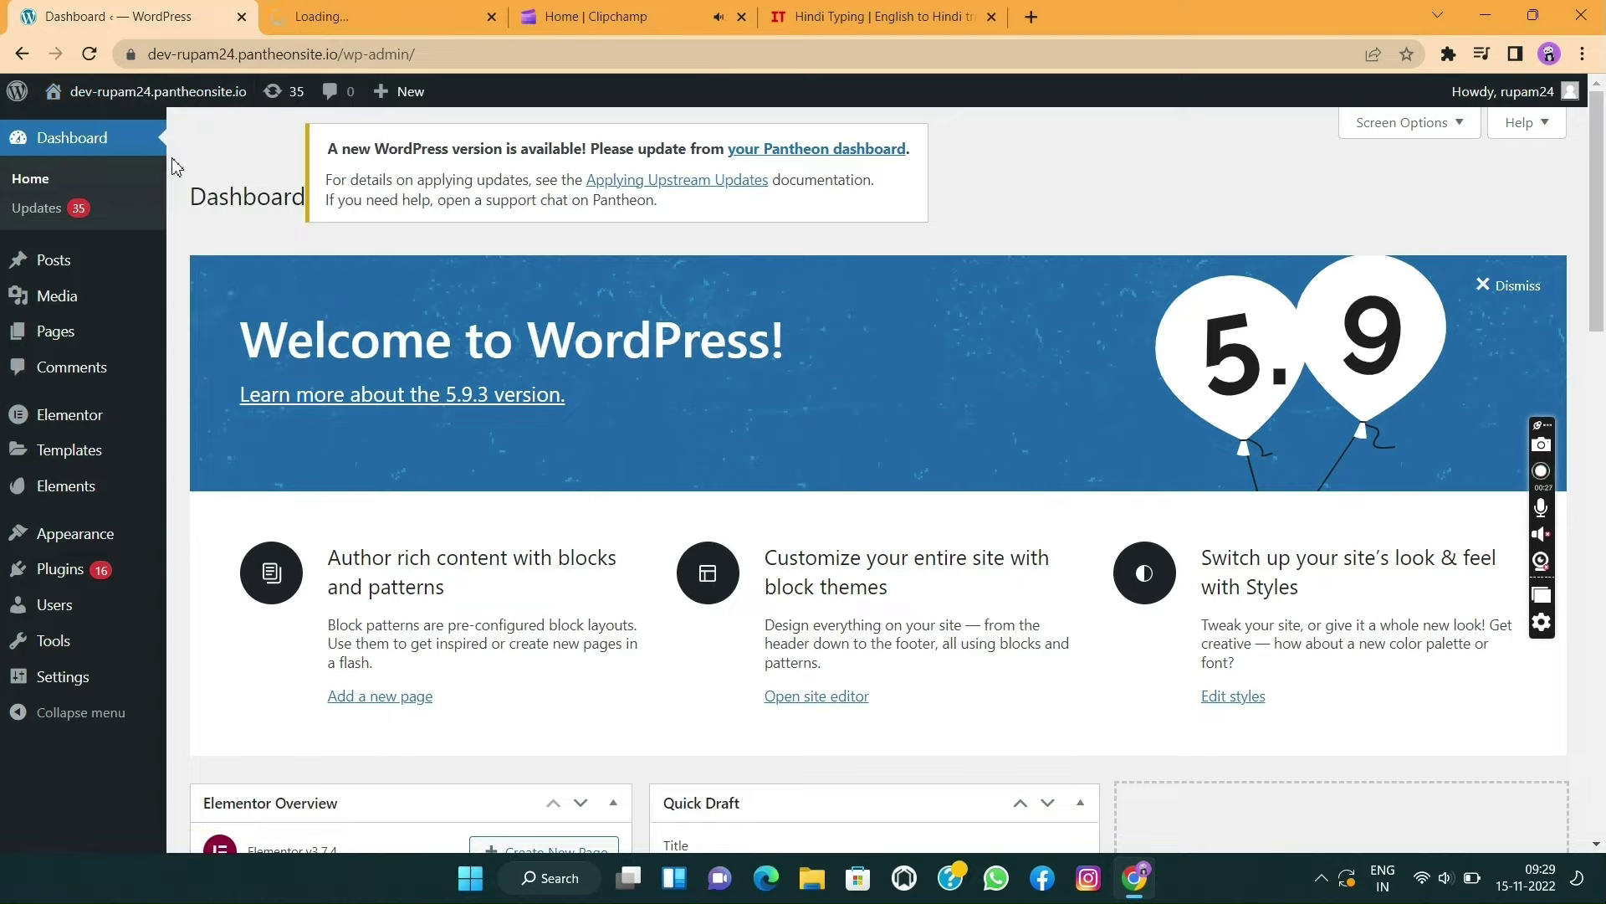
{"action": "left_click", "coordinate": [349, 15]}
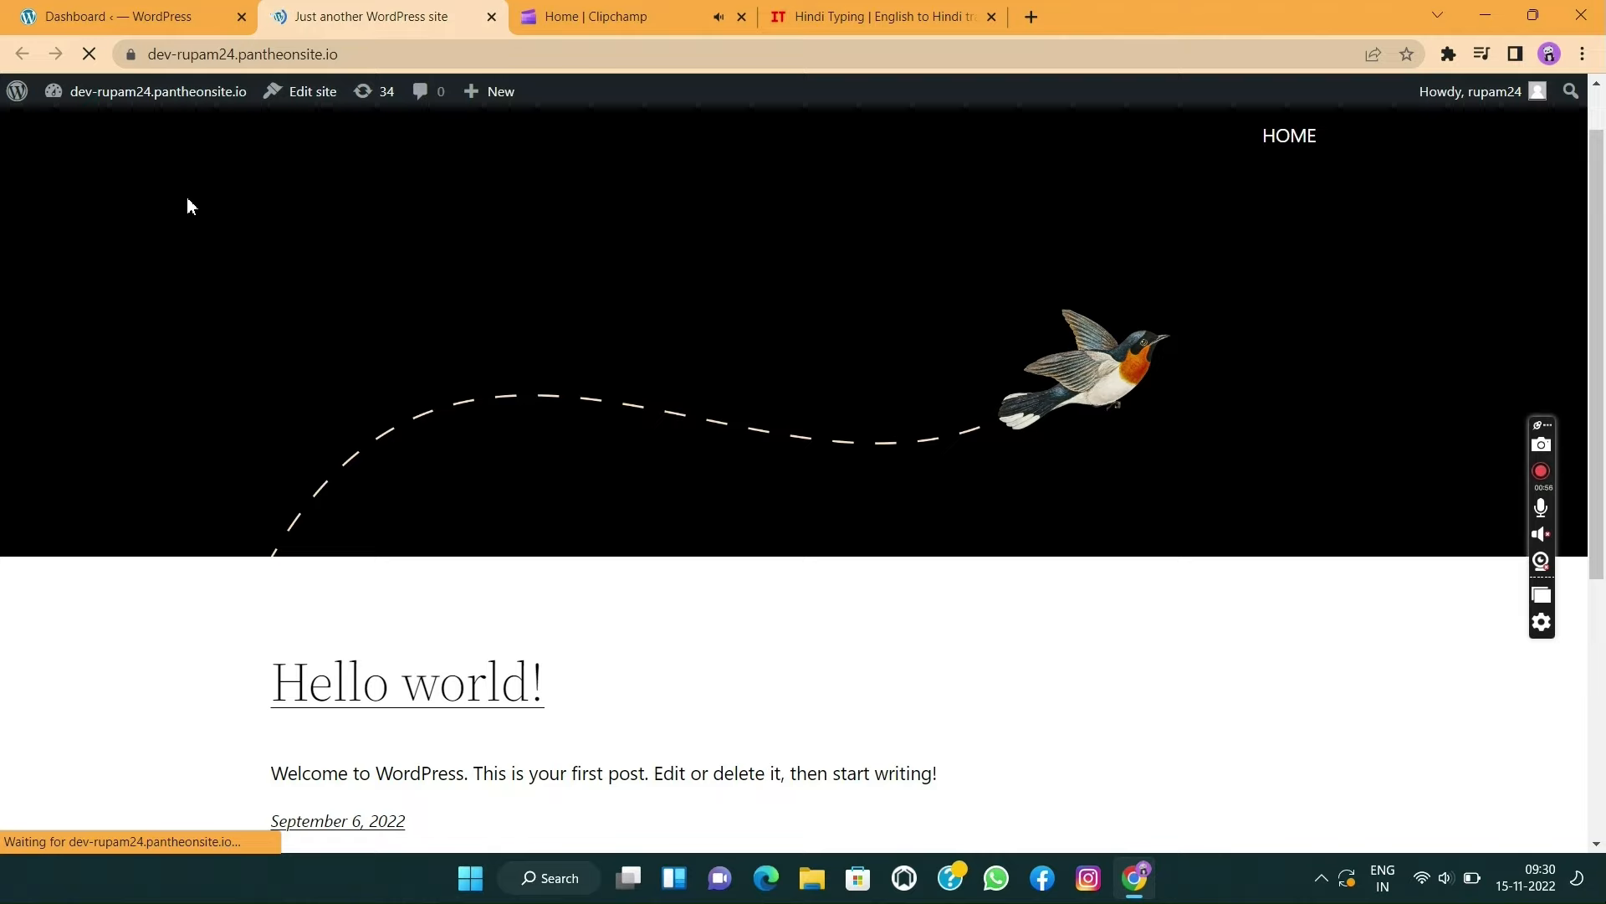
- Return to the dashboard, search the themes to add for "generatepress", and activate the GeneratePress theme
{"action": "left_click", "coordinate": [142, 17]}
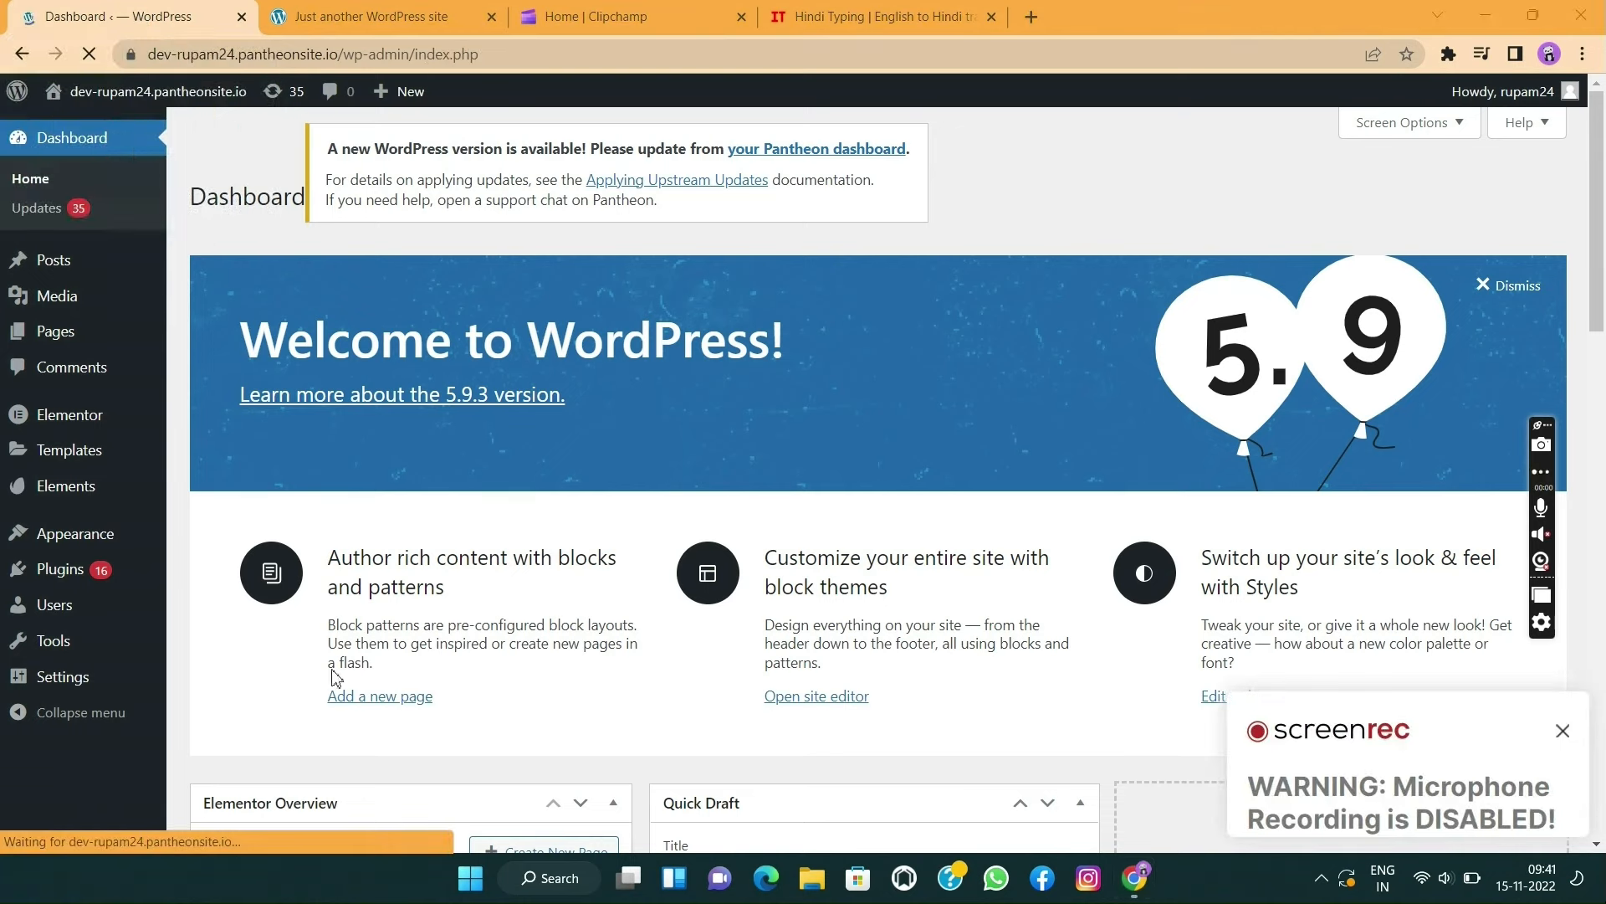
{"action": "left_click", "coordinate": [95, 534]}
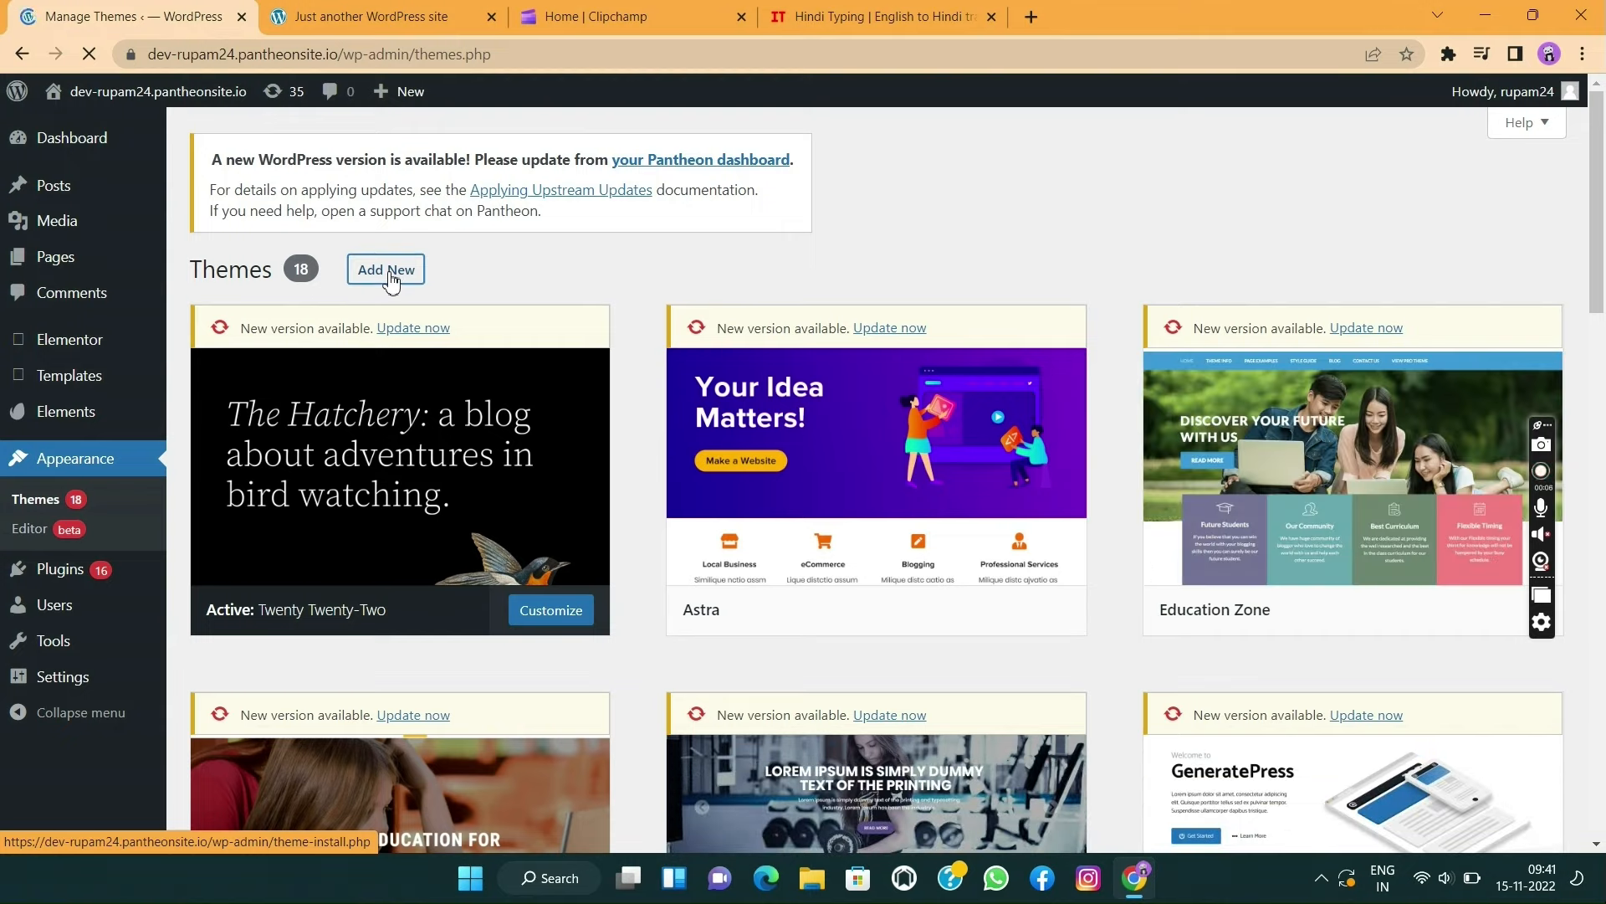
{"action": "left_click", "coordinate": [390, 279]}
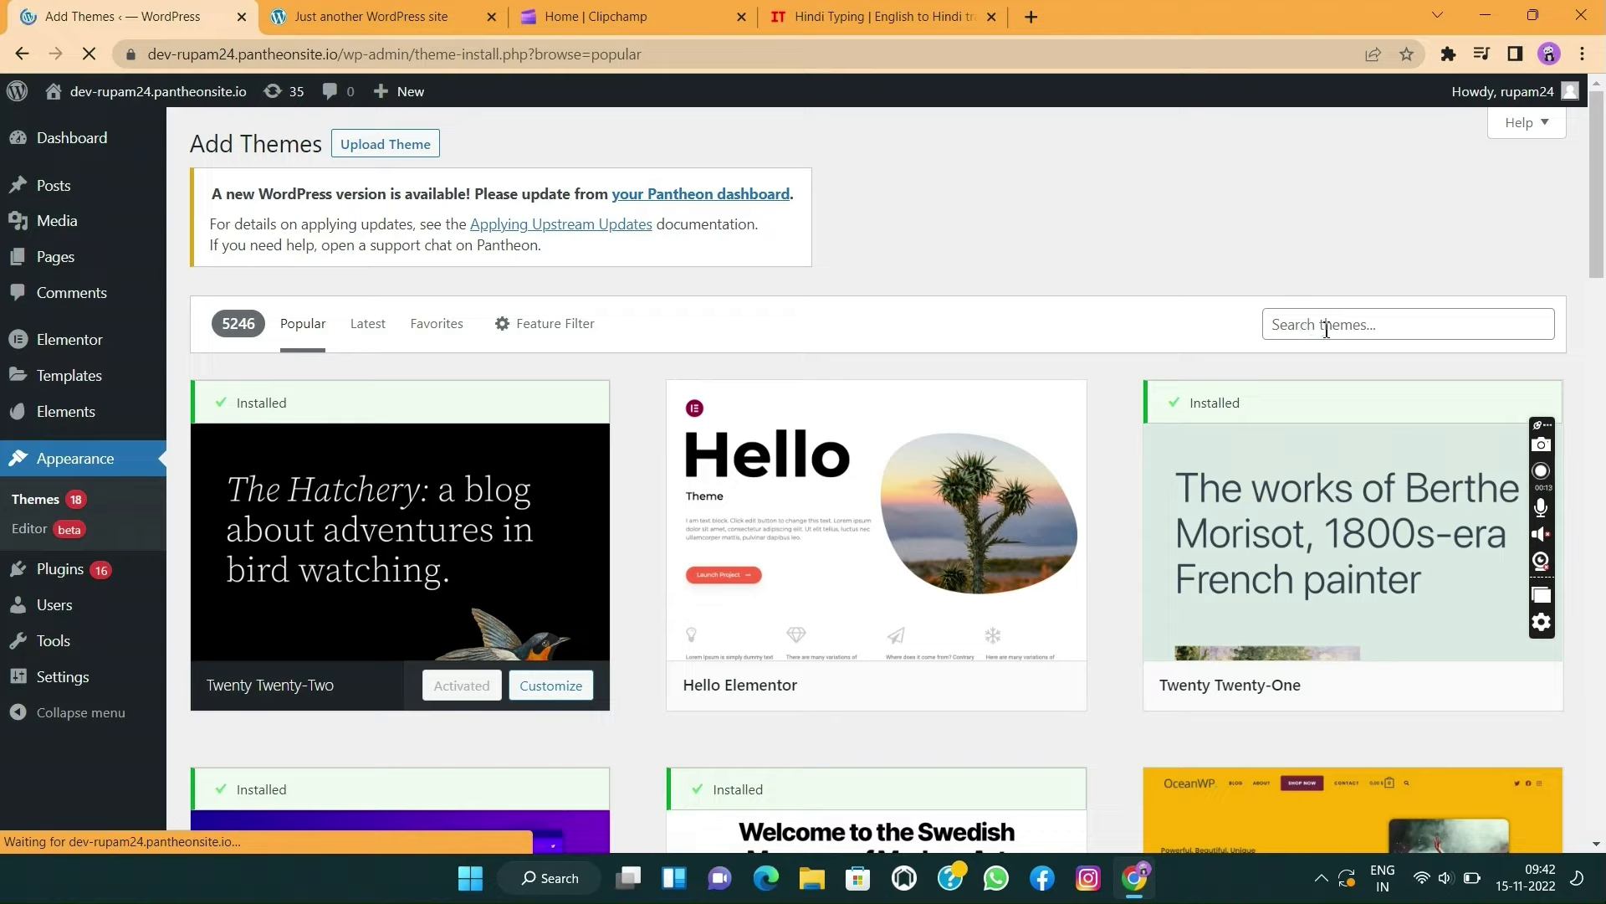
{"action": "left_click", "coordinate": [1326, 326]}
{"action": "type", "text": "g"}
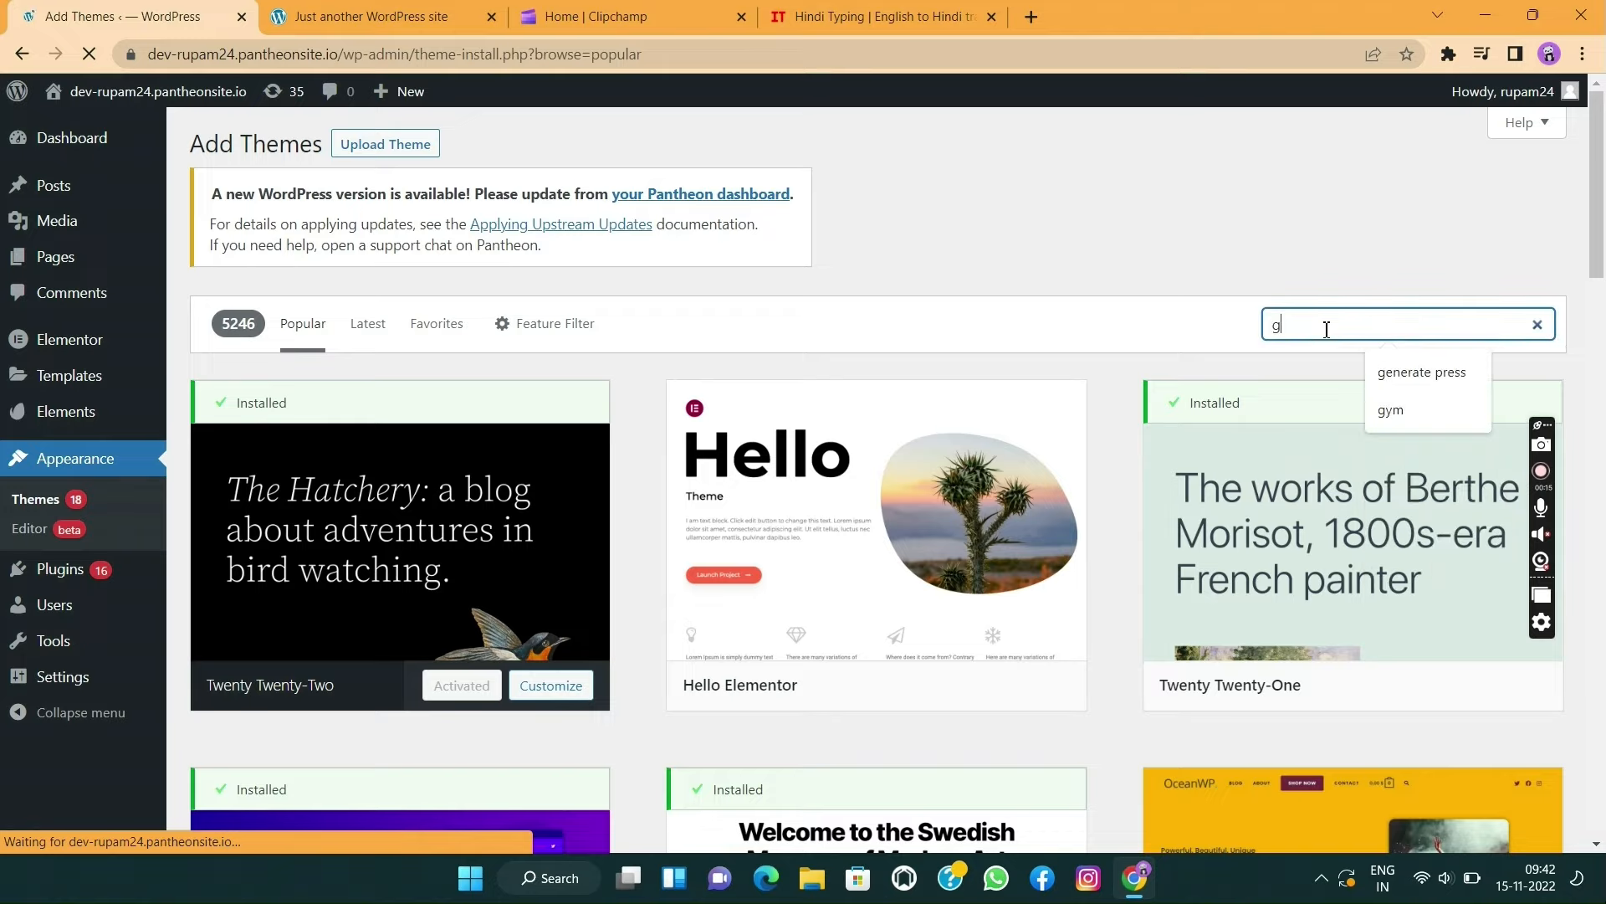
{"action": "type", "text": "eneratepress"}
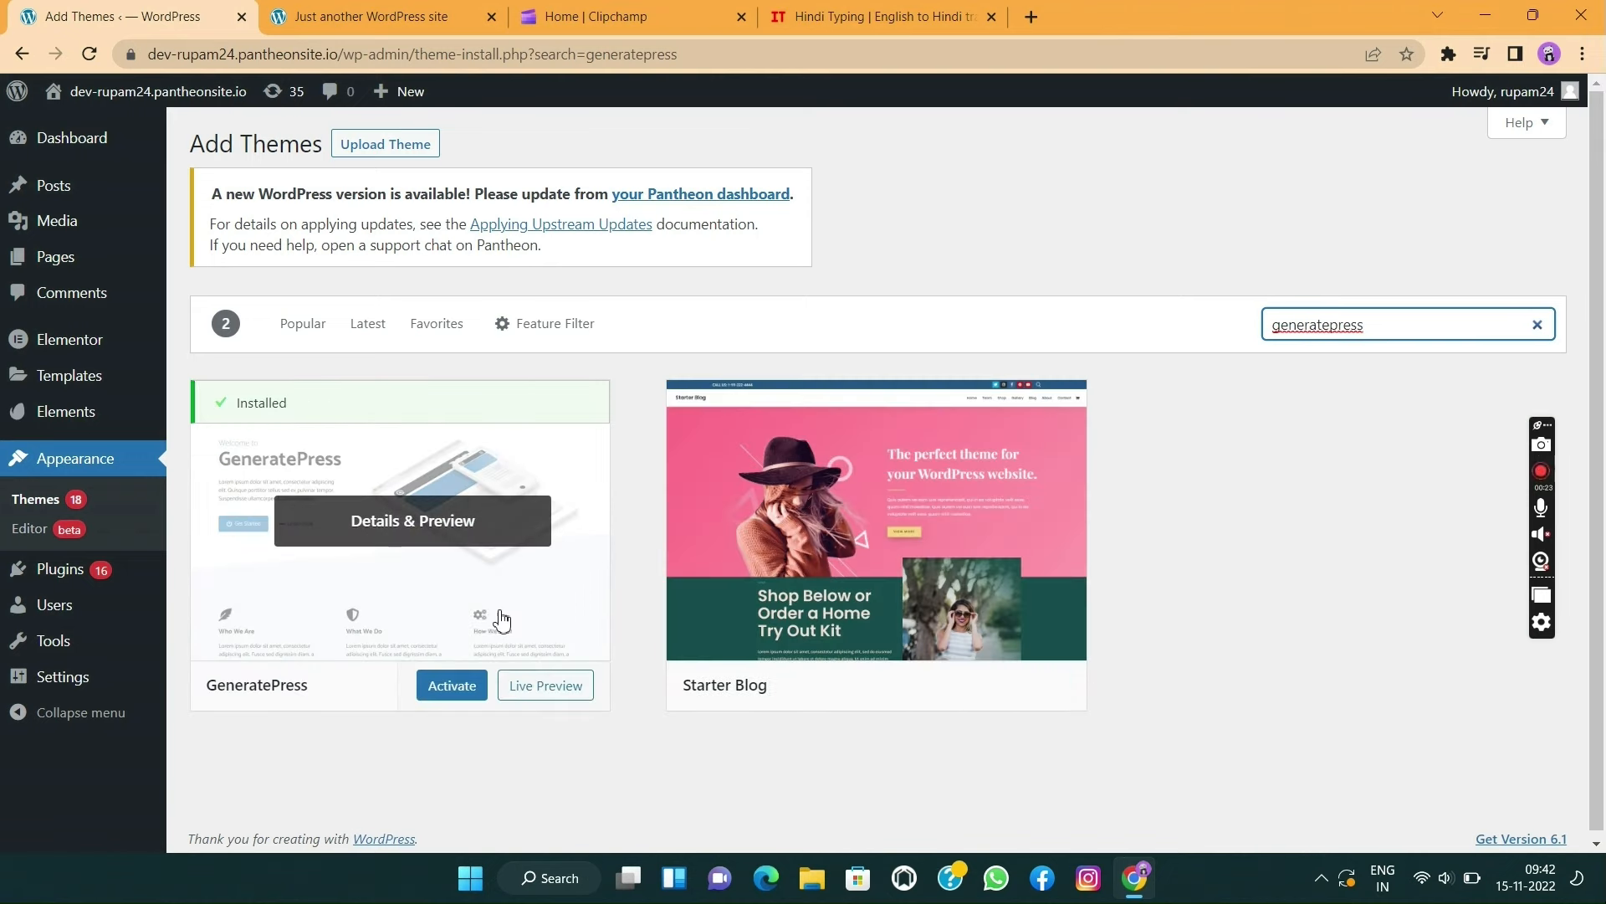
{"action": "left_click", "coordinate": [435, 693]}
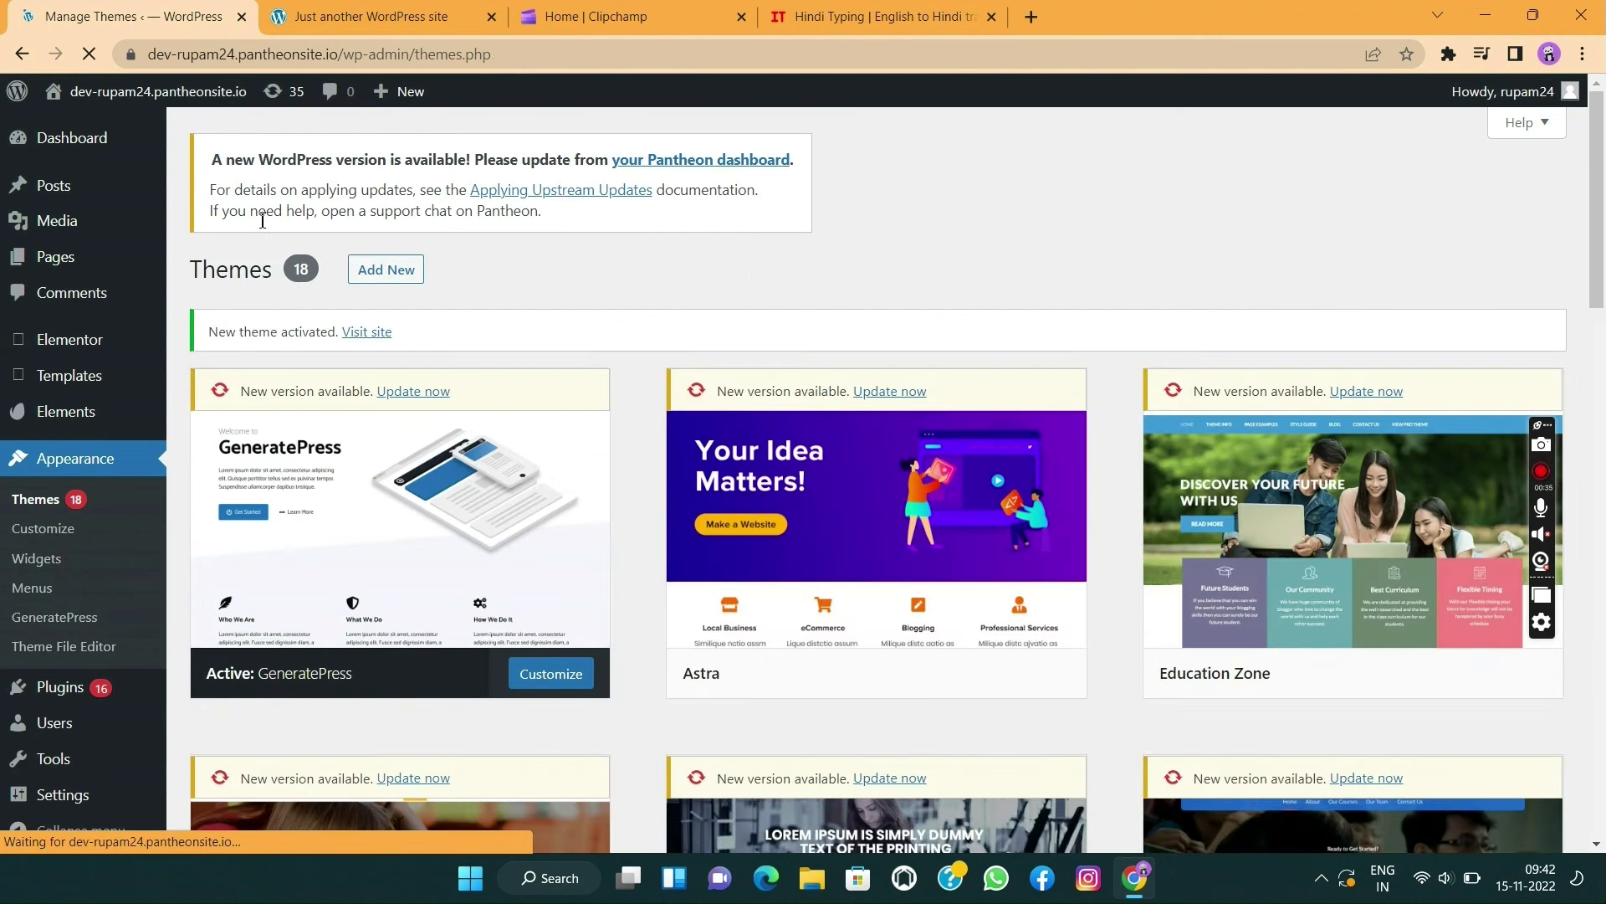
- Reload the live site to check its appearance with the GeneratePress theme
{"action": "left_click", "coordinate": [383, 18]}
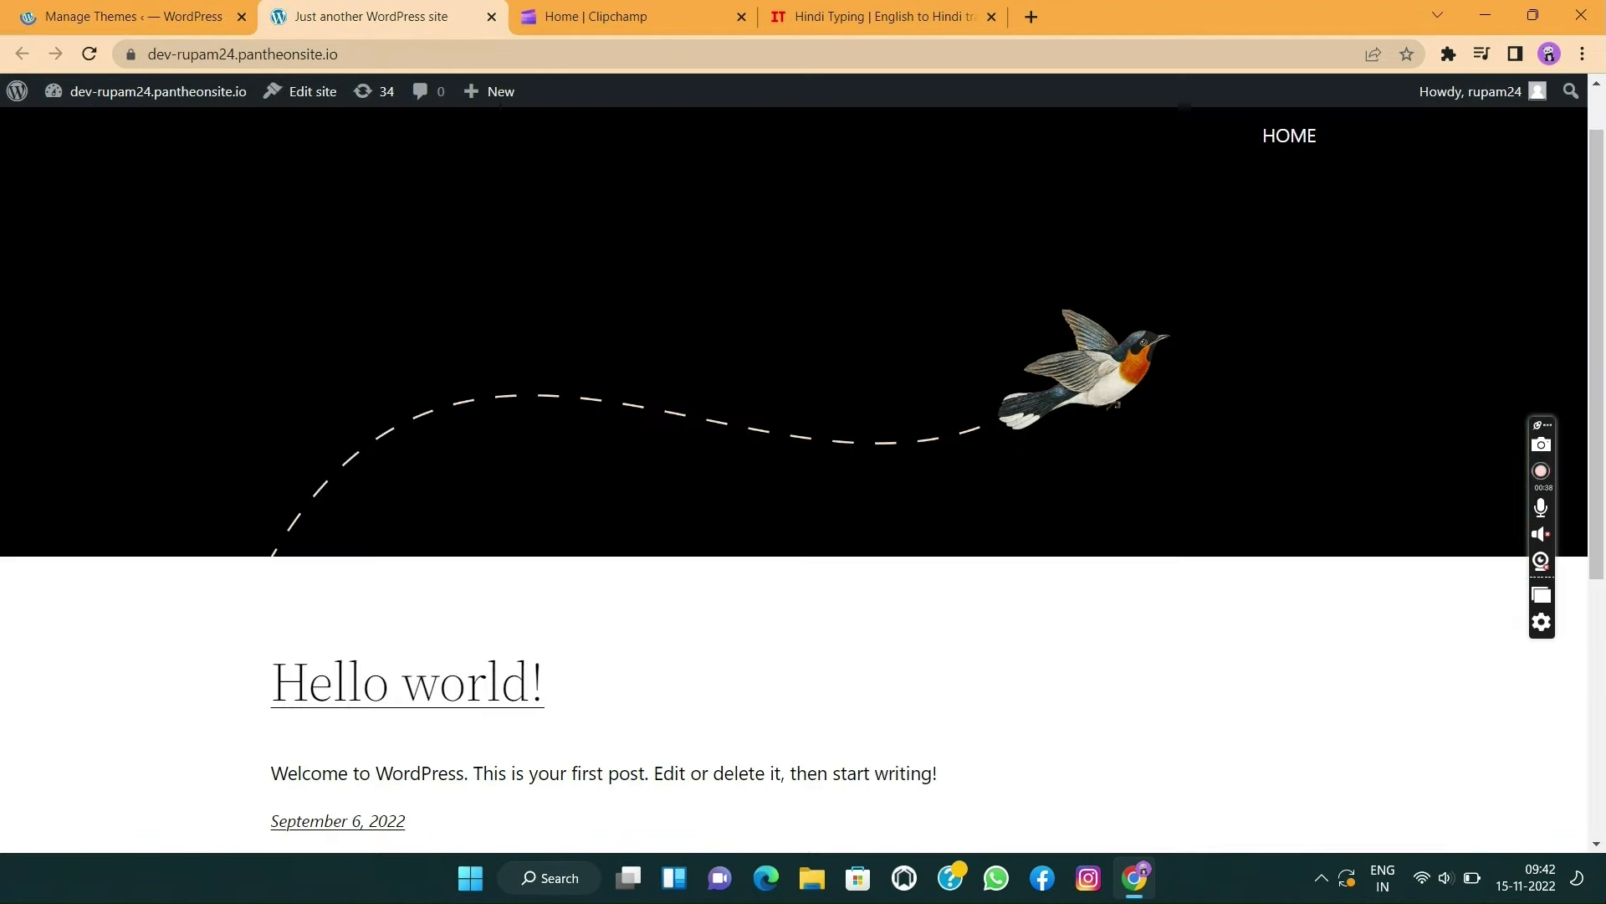
{"action": "left_click", "coordinate": [91, 55]}
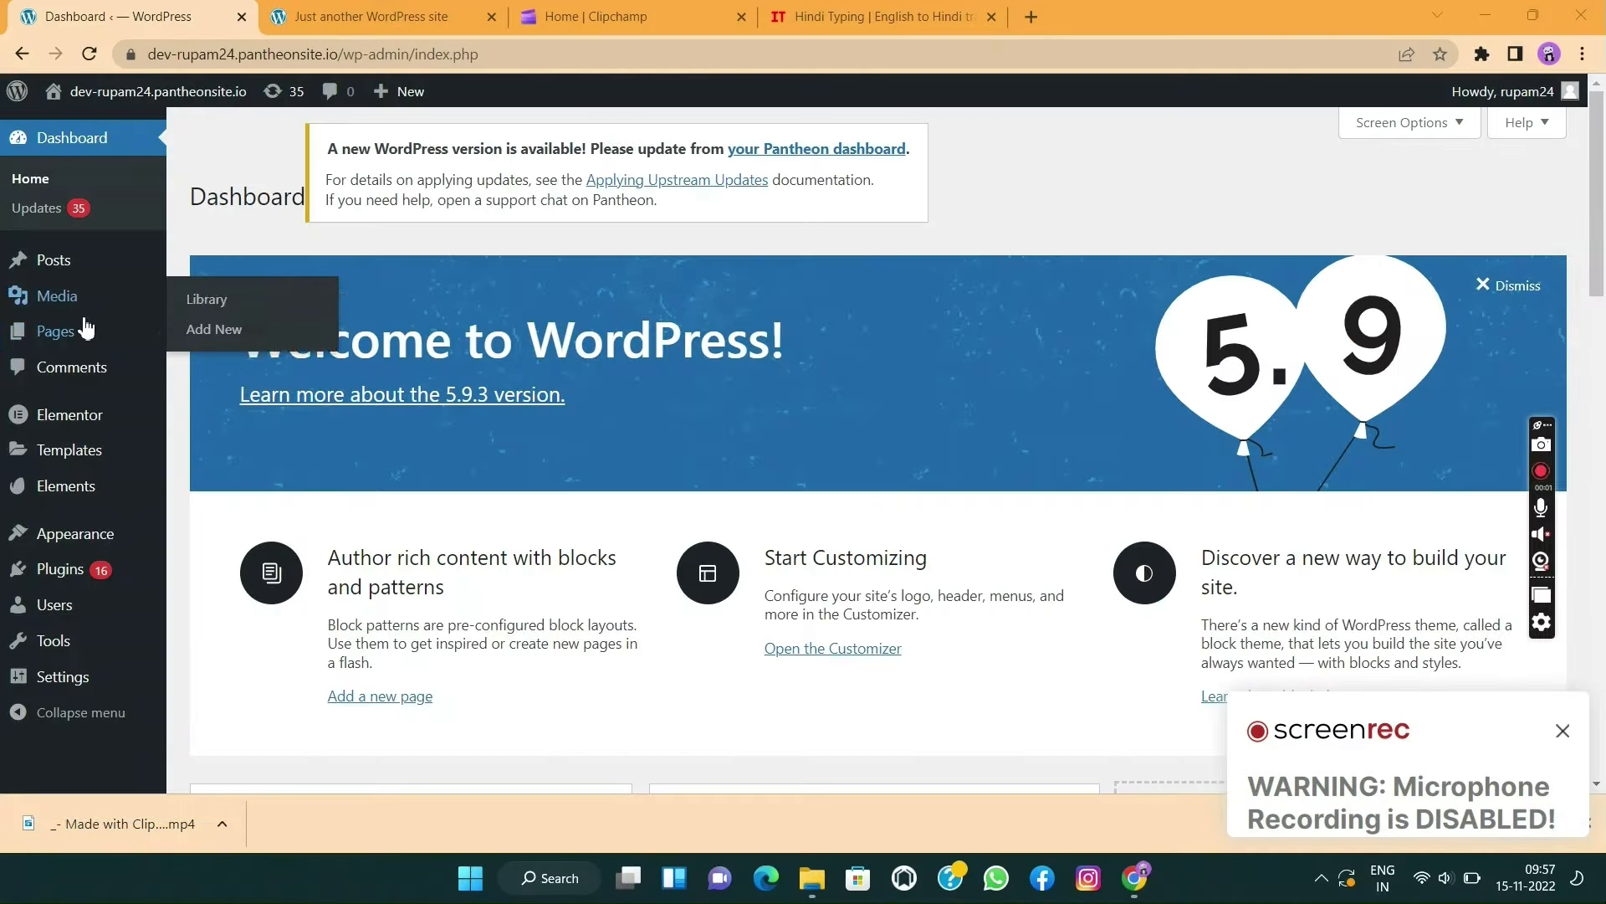
- Move the existing HOME page in the site's page list to the trash
{"action": "mouse_move", "coordinate": [80, 335]}
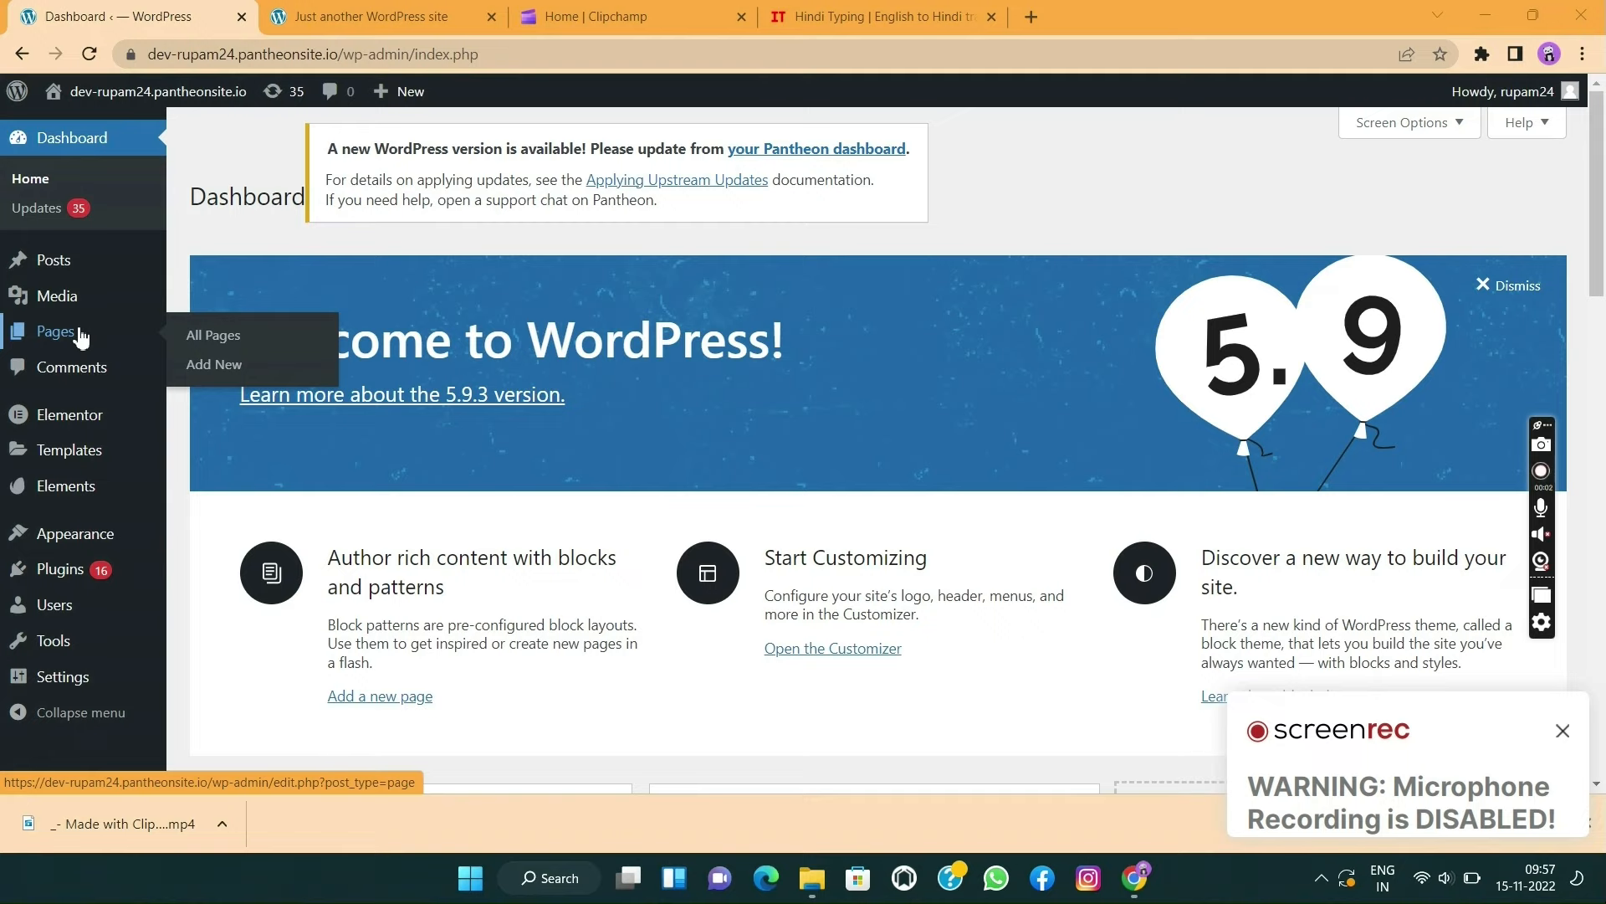
{"action": "left_click", "coordinate": [80, 335]}
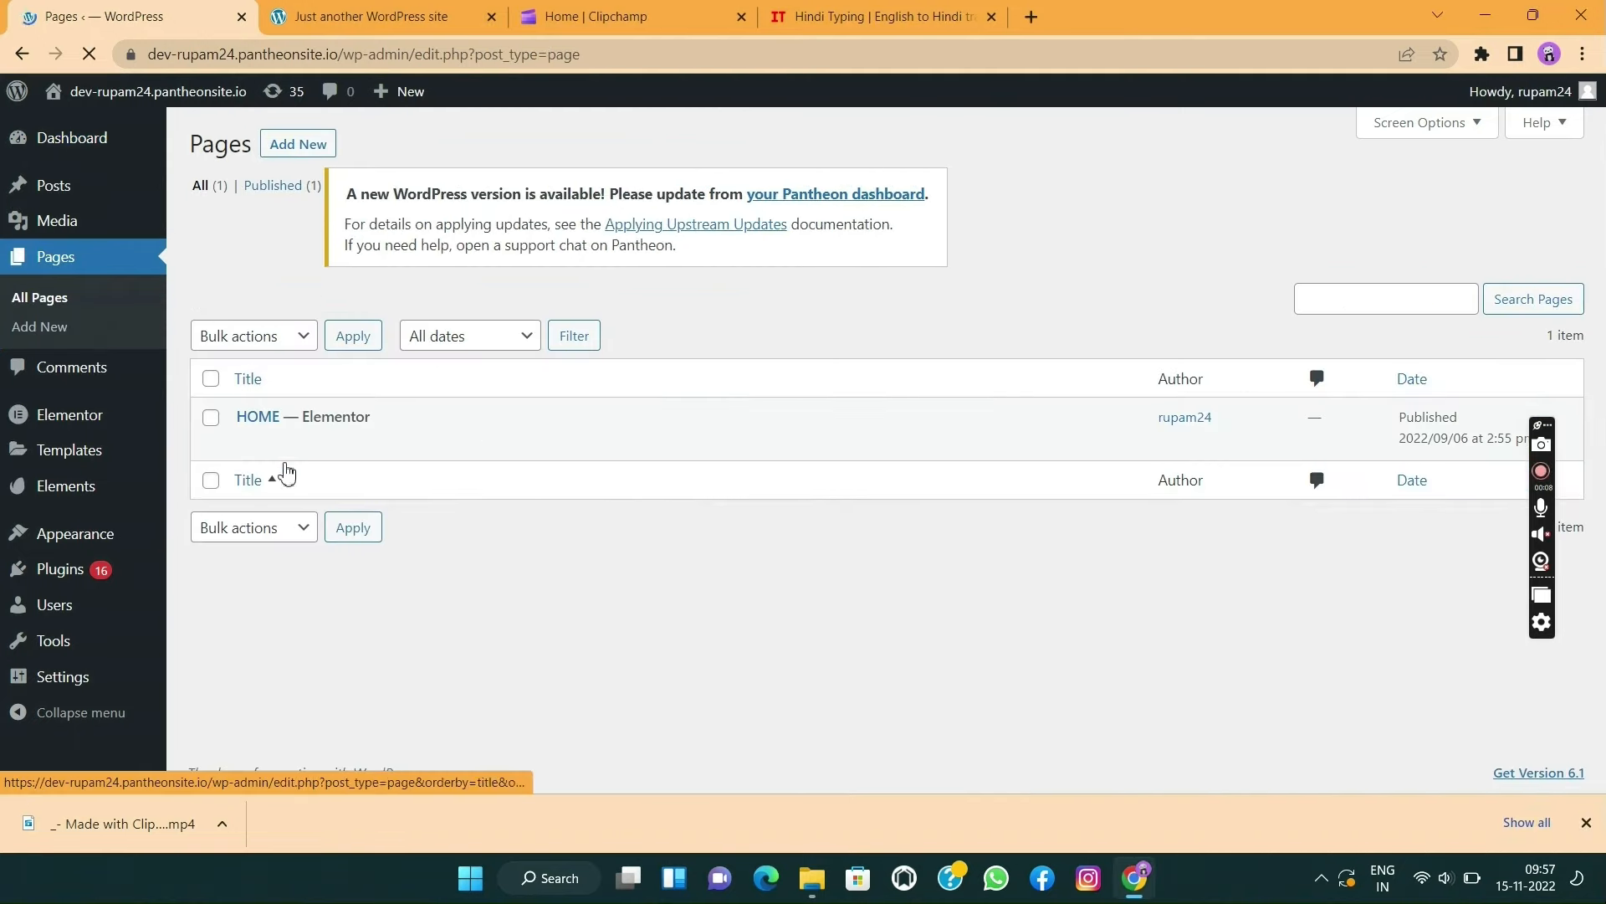
{"action": "left_click", "coordinate": [358, 452]}
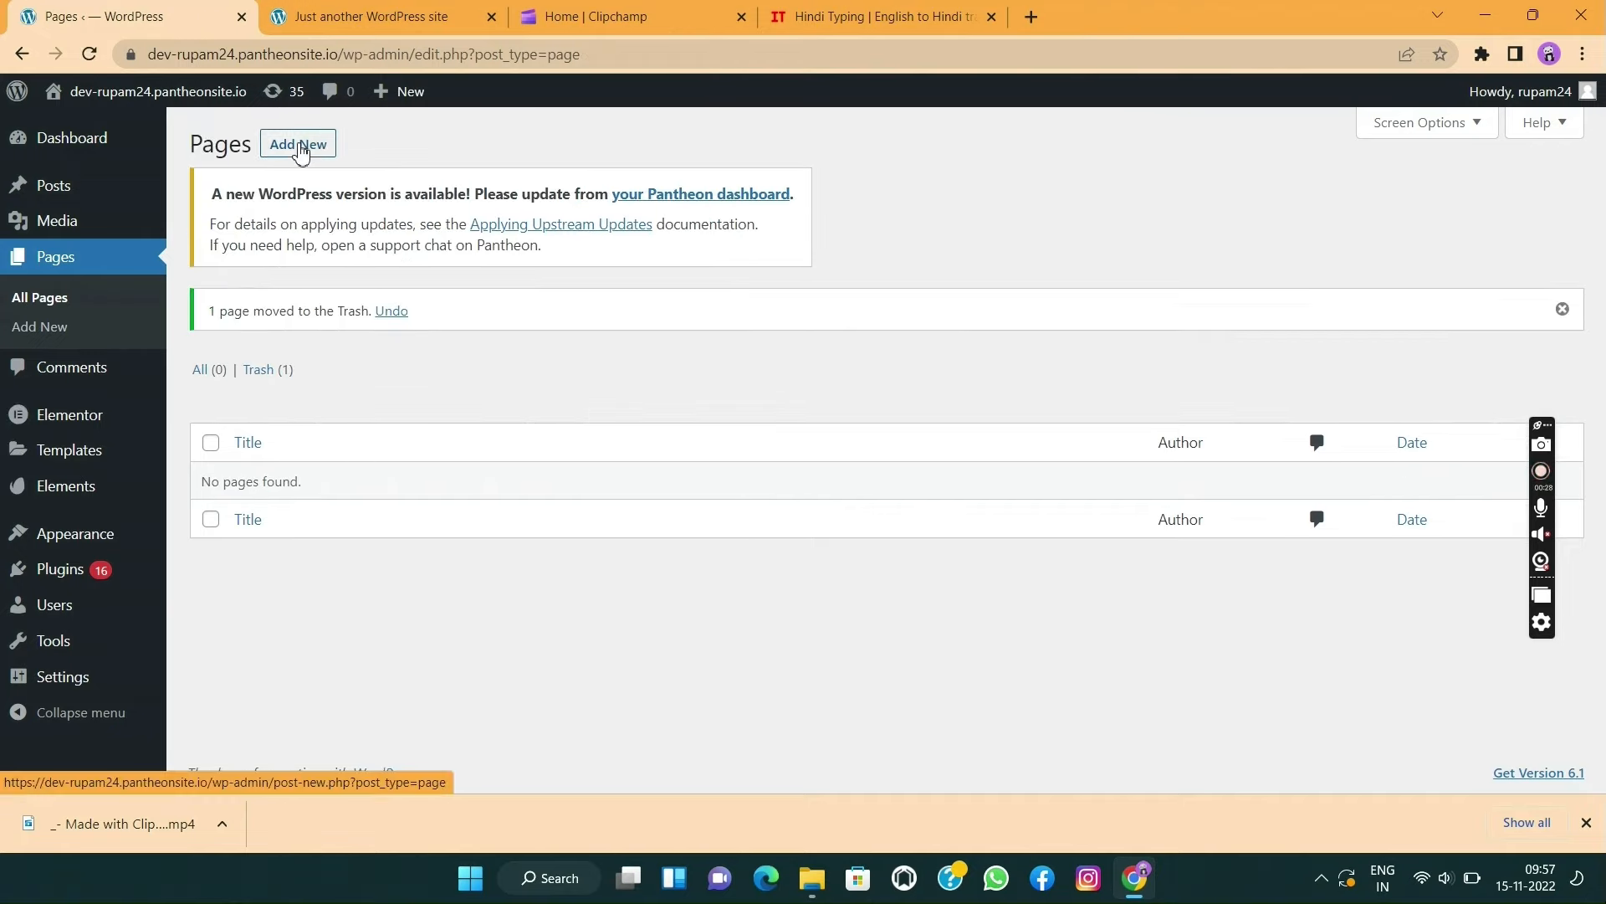
- Create a new page titled "Home" and publish it
{"action": "left_click", "coordinate": [300, 146]}
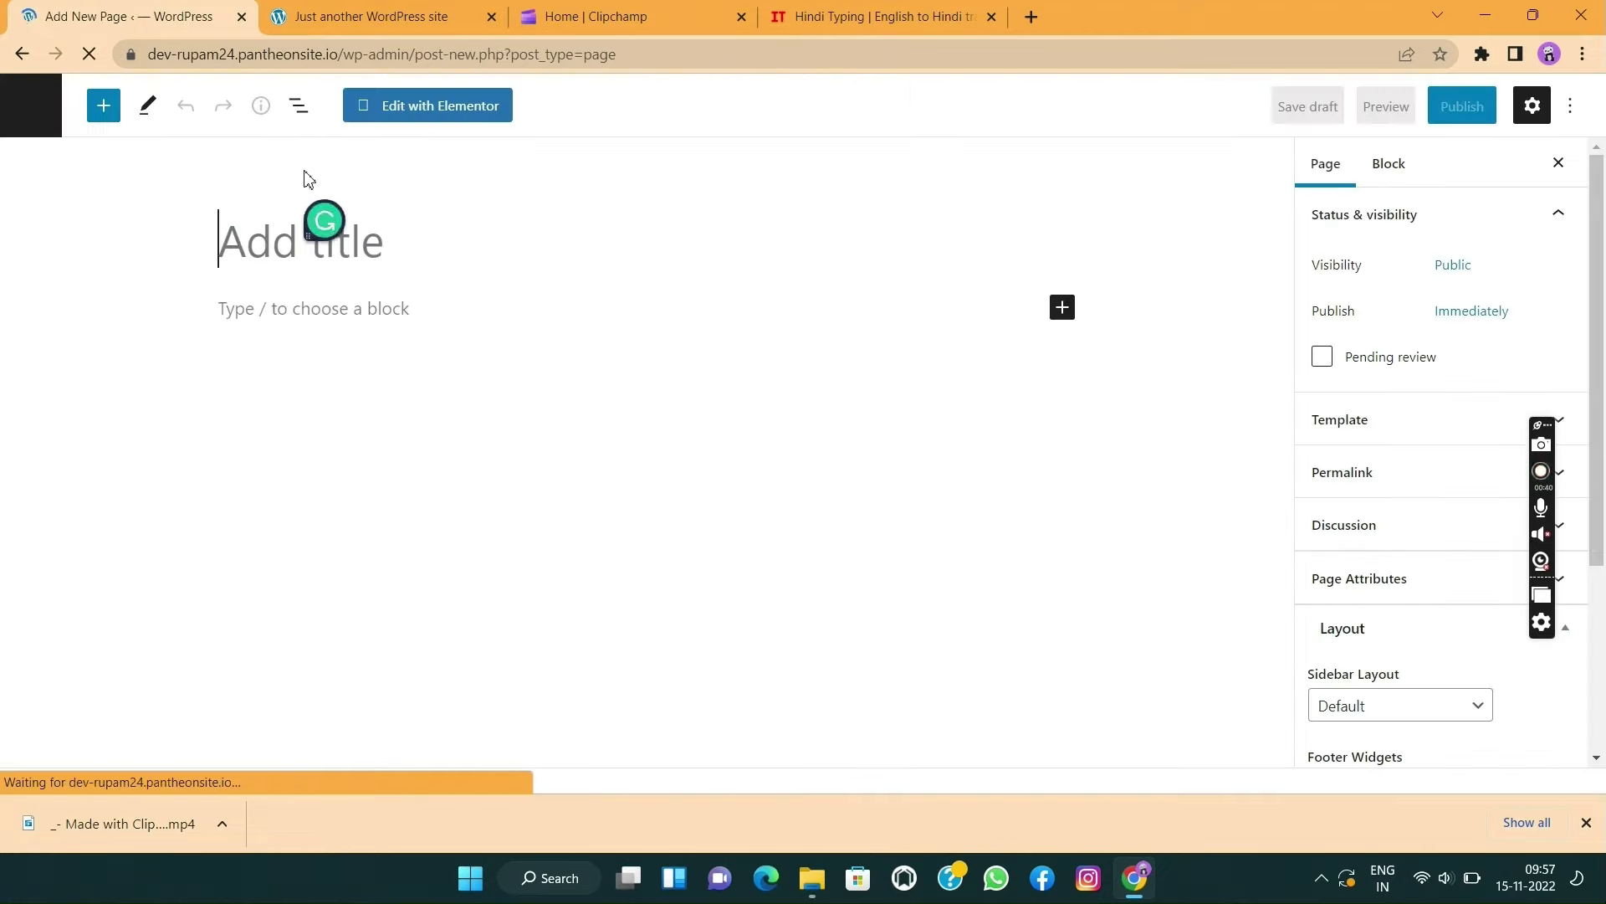
{"action": "type", "text": "Home"}
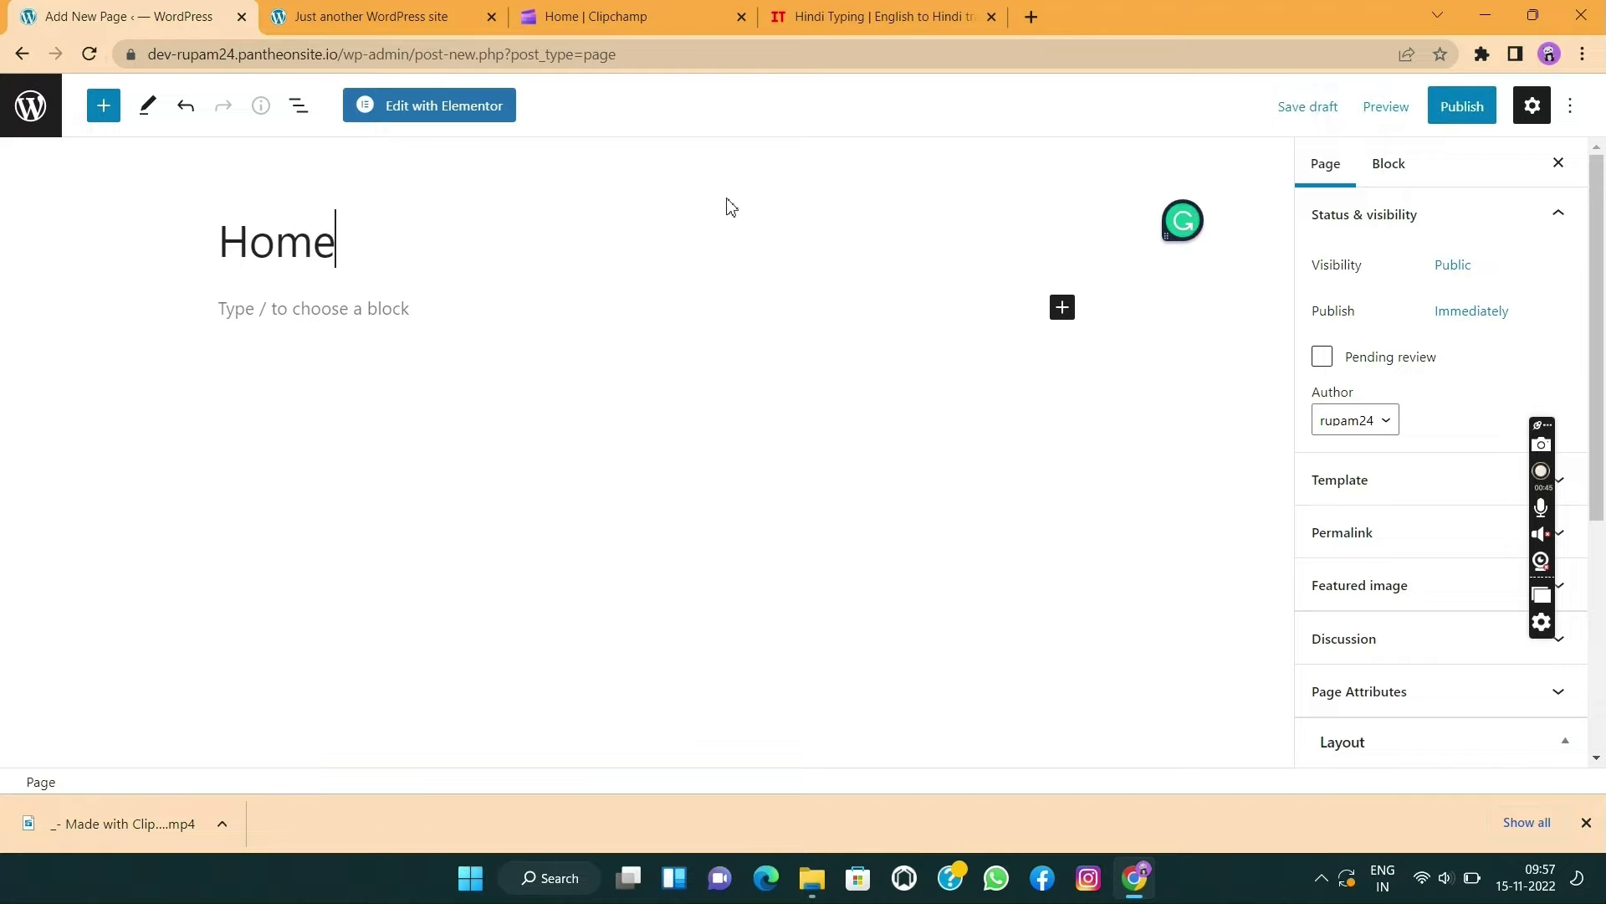
{"action": "left_click", "coordinate": [1465, 124]}
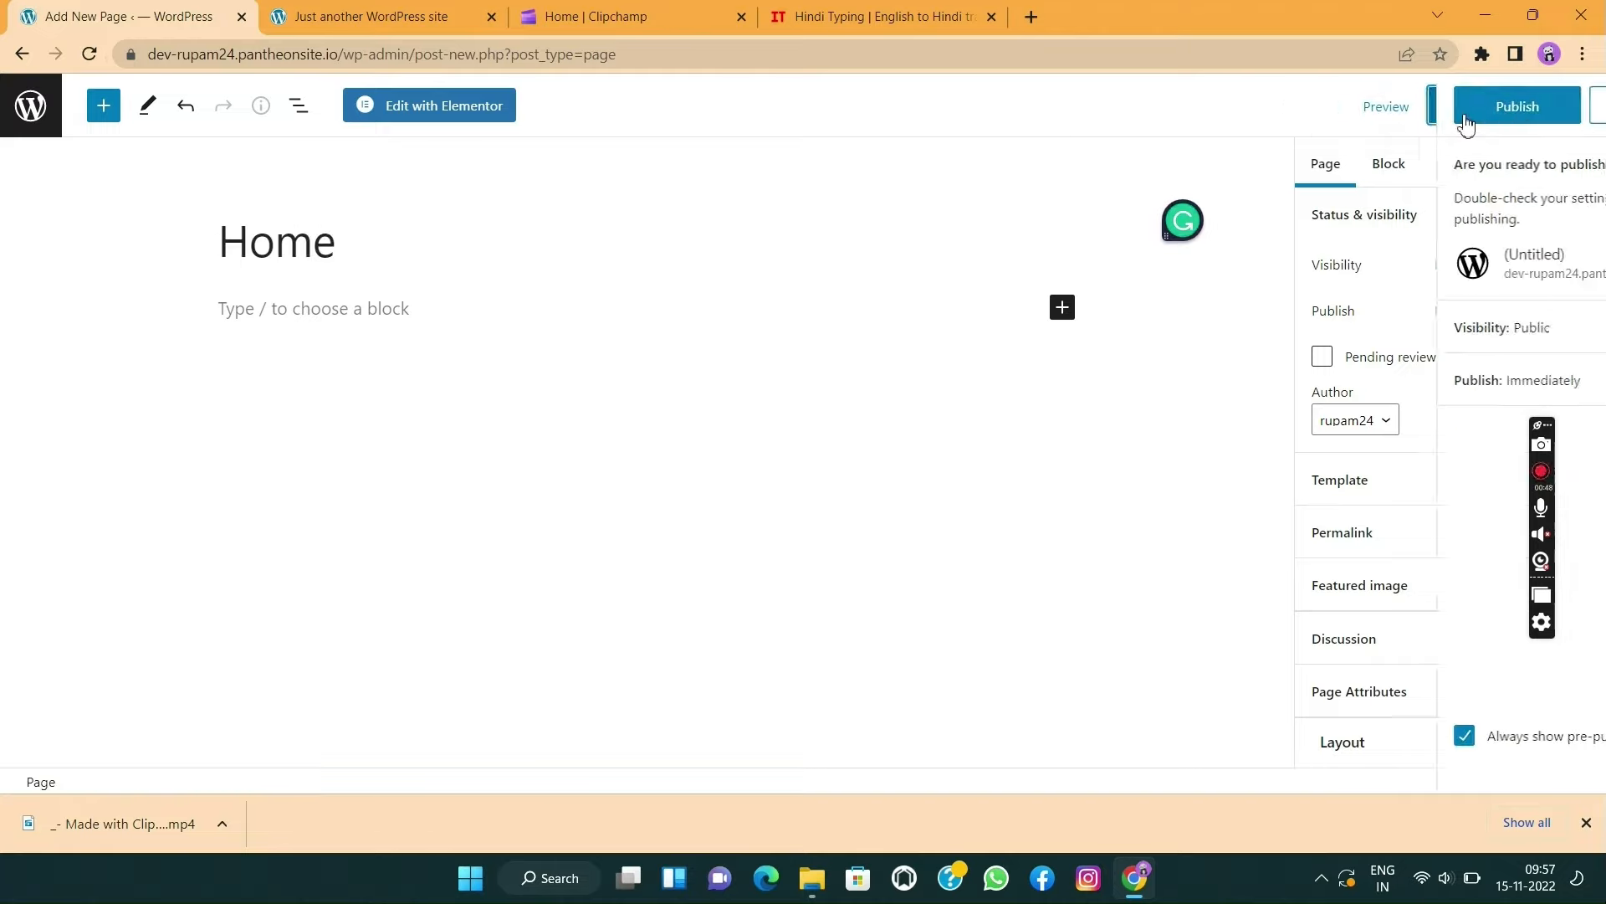
{"action": "left_click", "coordinate": [1374, 109]}
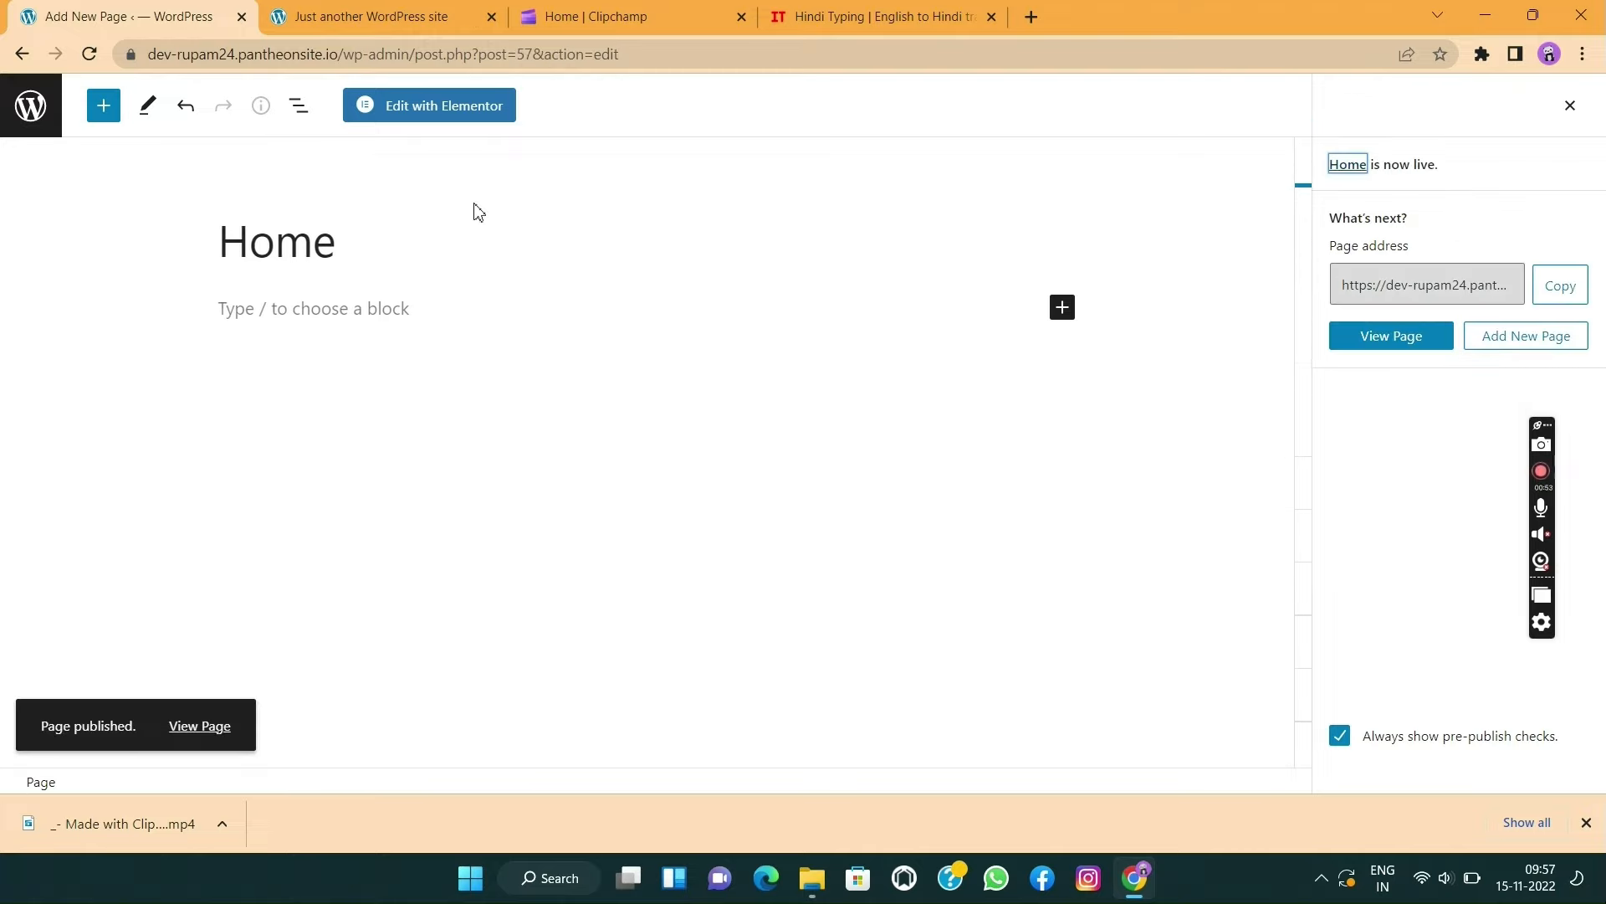
- Go back to the page list to review the published pages and refresh the live site
{"action": "left_click", "coordinate": [22, 57]}
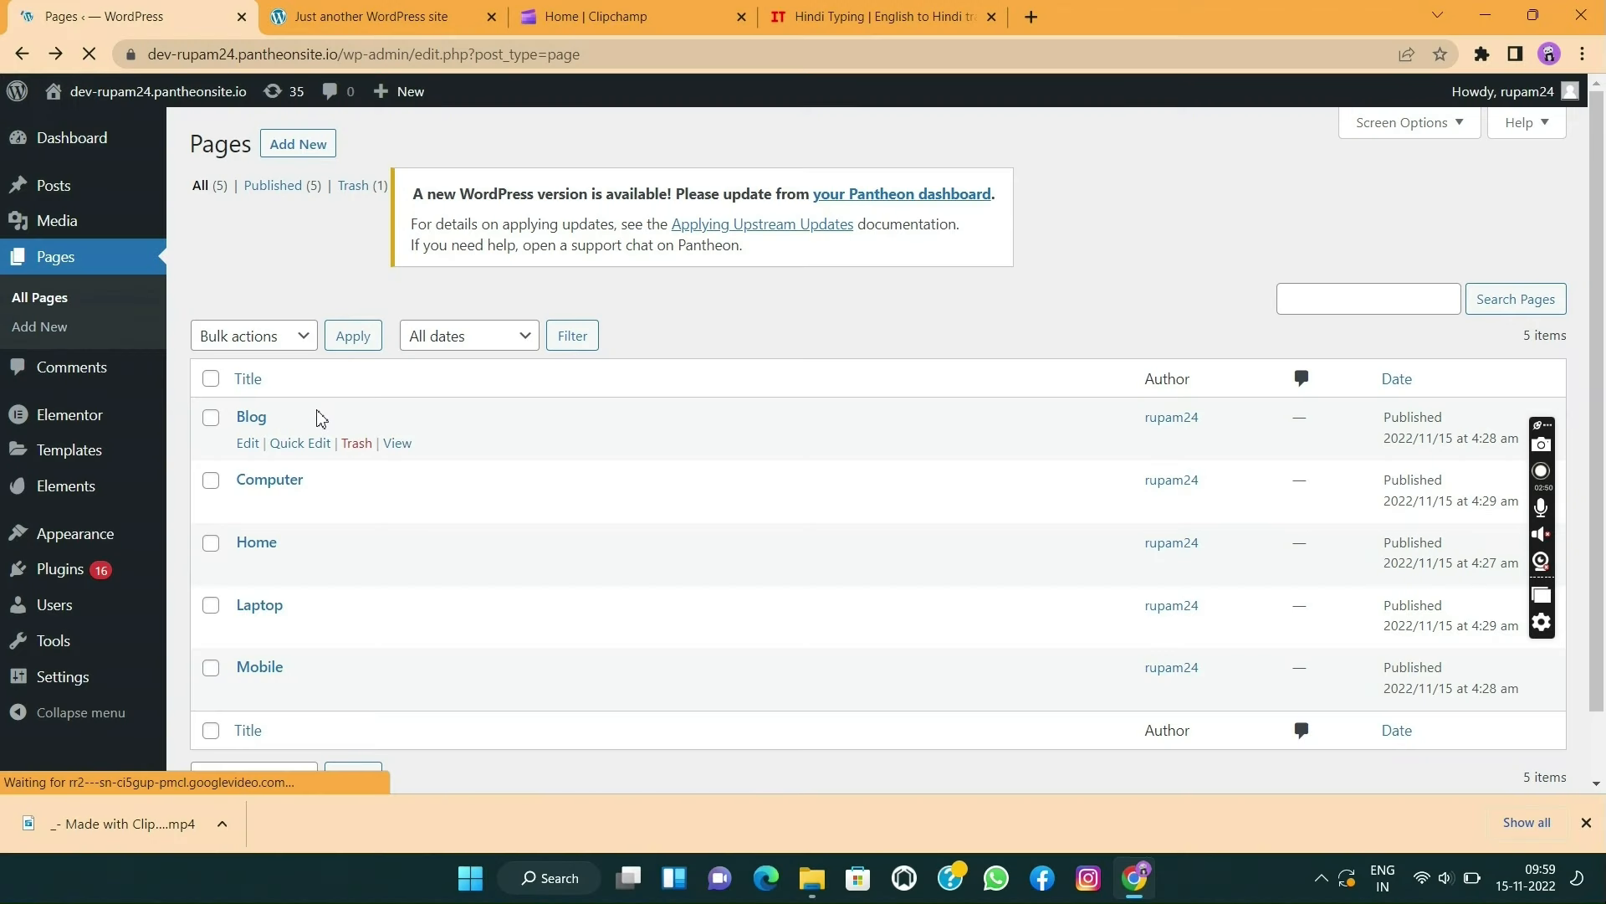
{"action": "scroll", "coordinate": [316, 416], "scroll_direction": "down", "scroll_amount": 1}
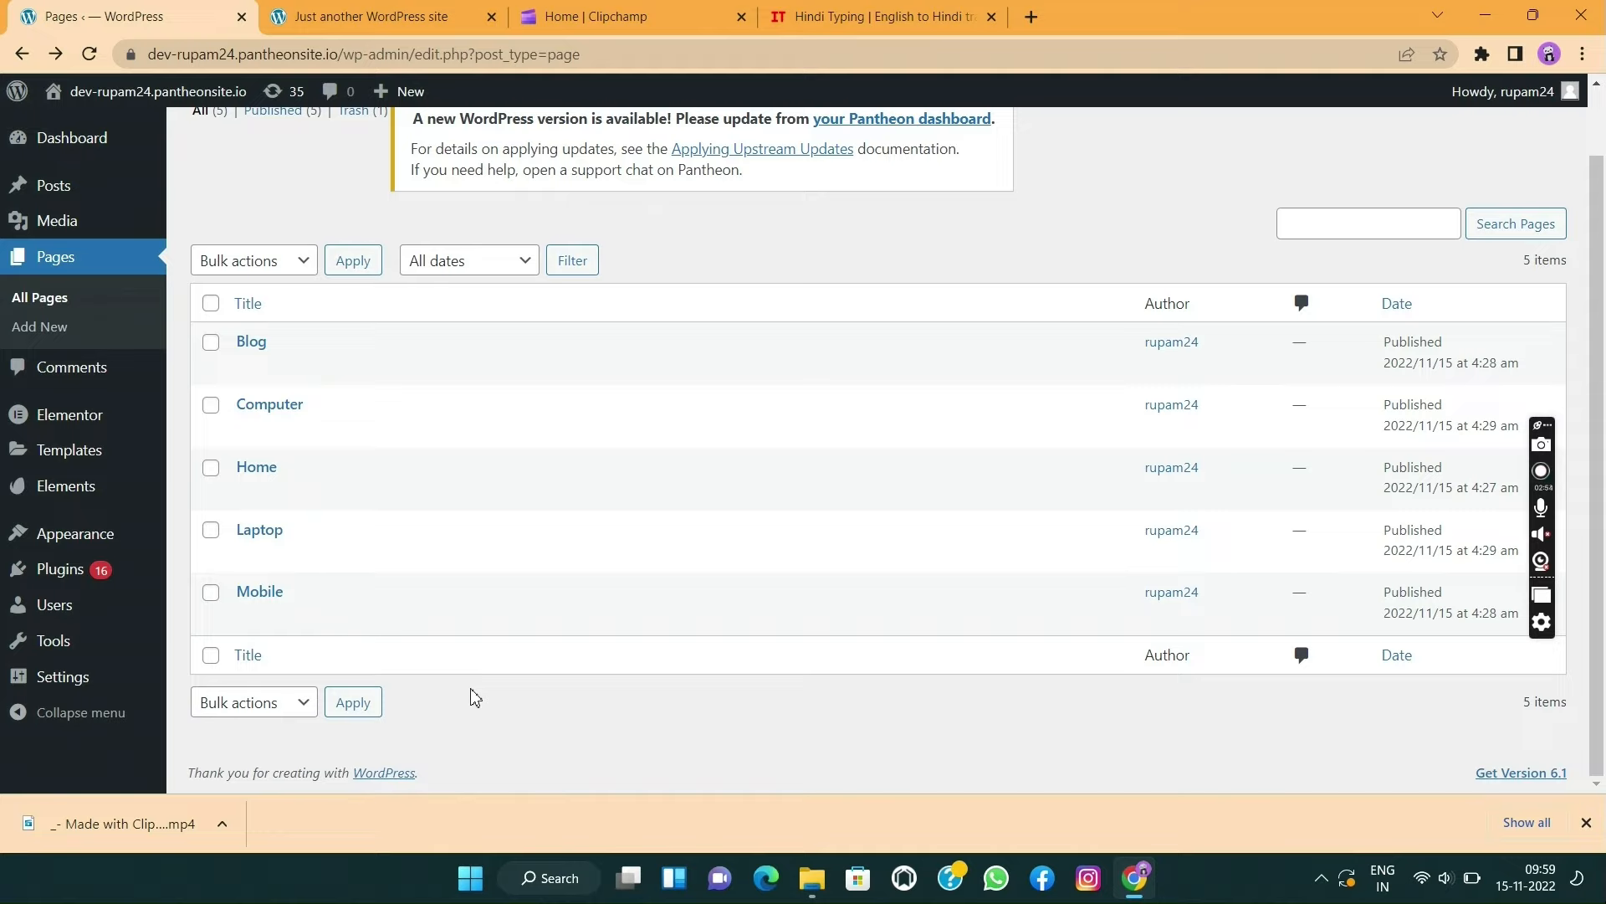
{"action": "left_click", "coordinate": [411, 16]}
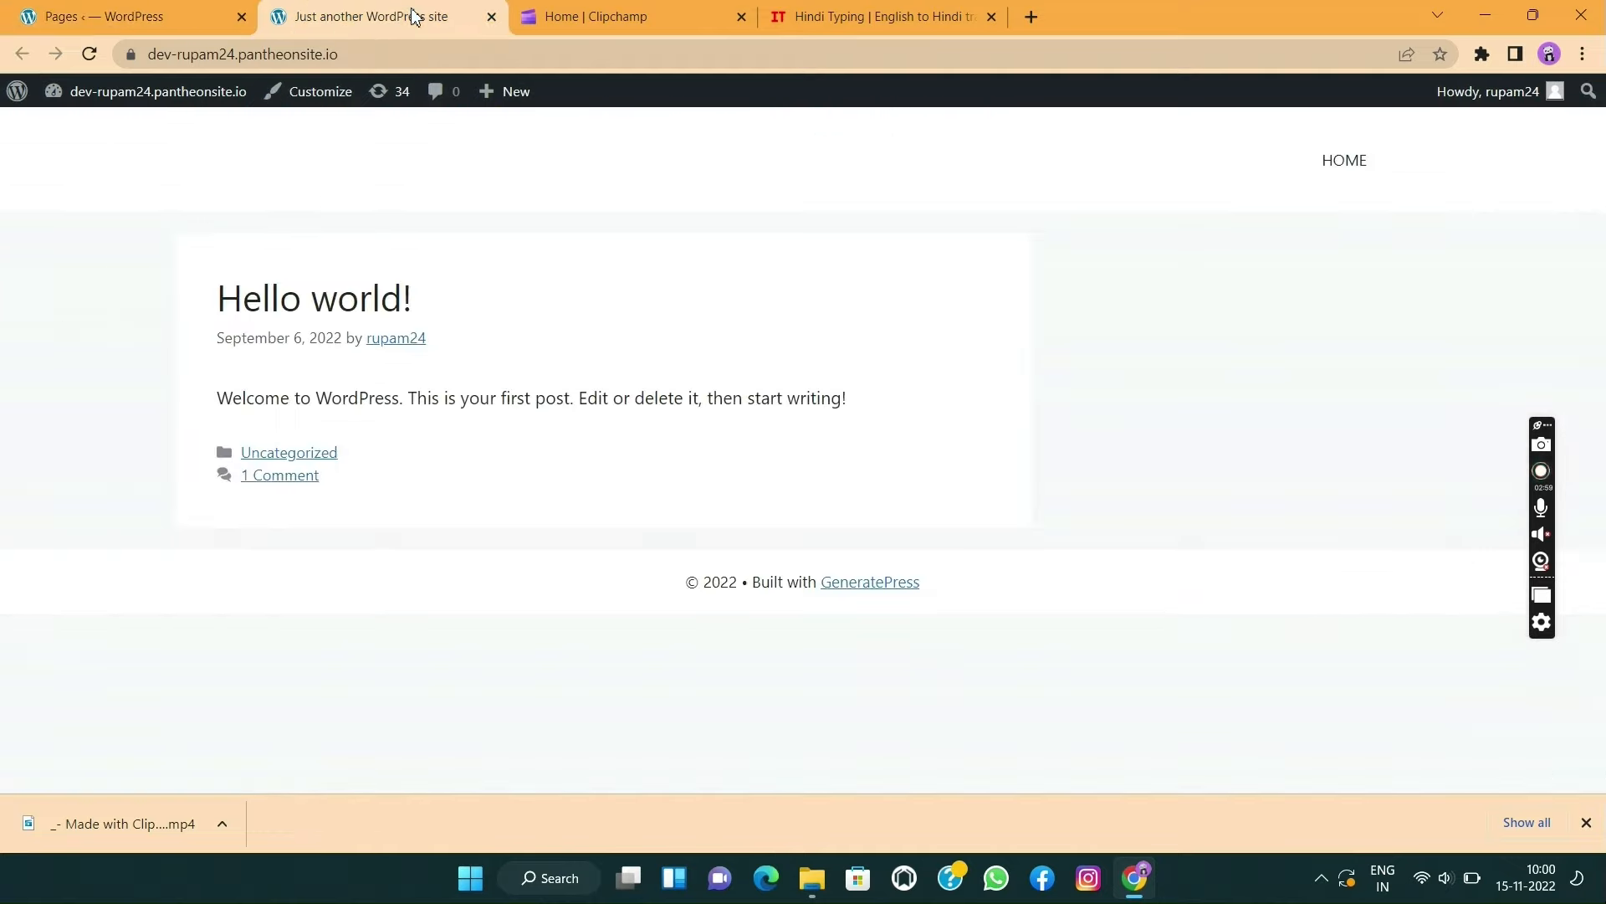
{"action": "left_click", "coordinate": [89, 54]}
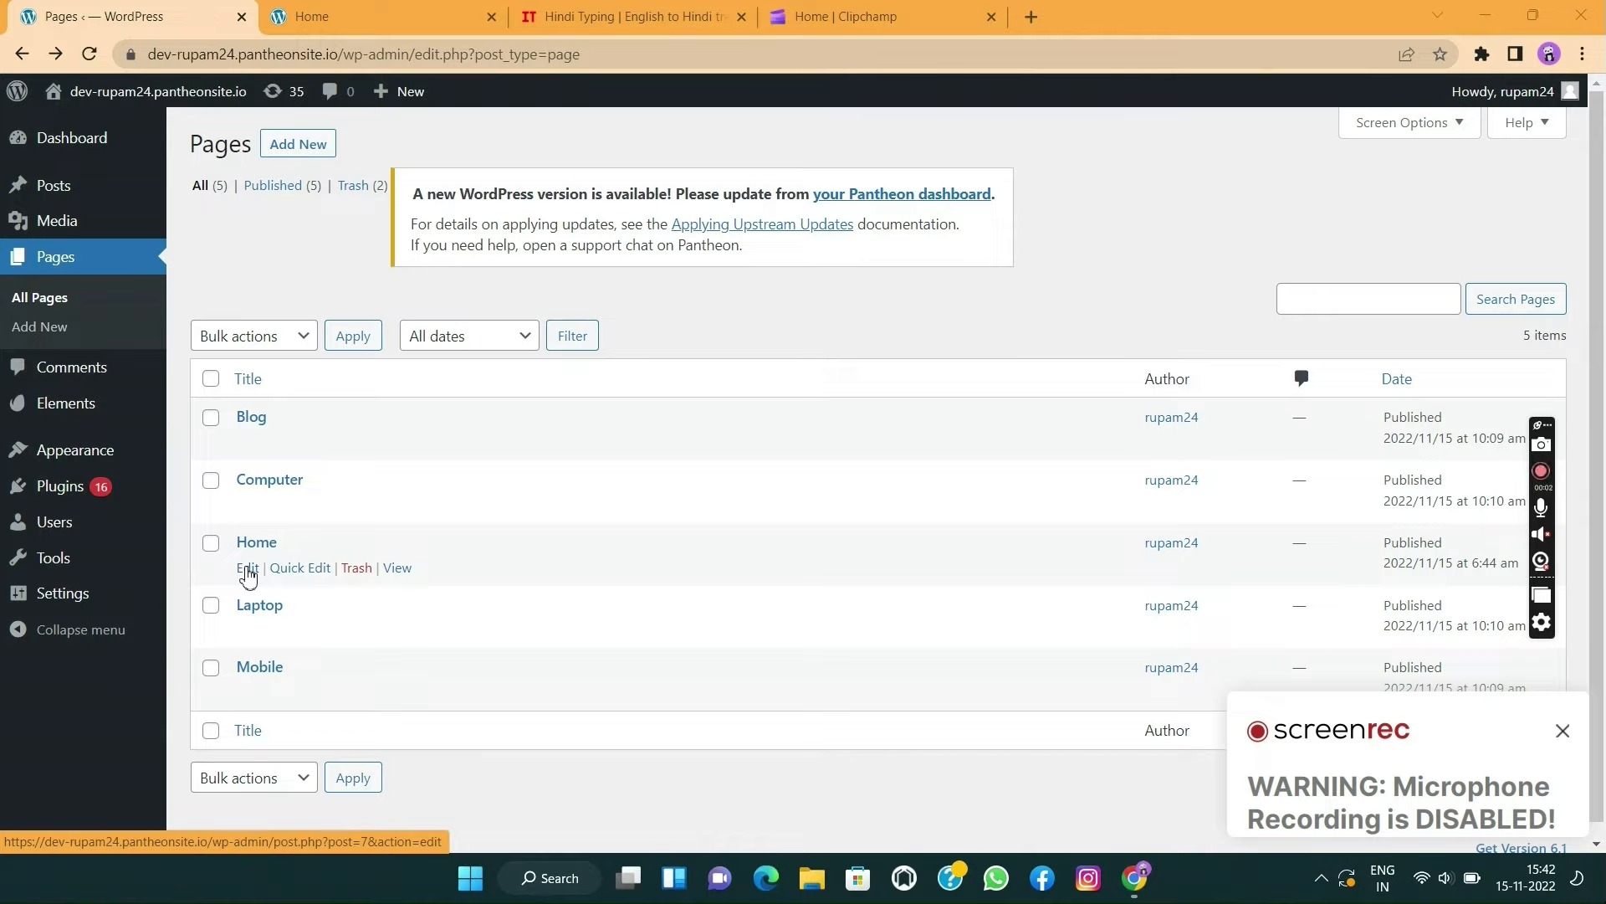
- Open the Home page for editing and insert a Columns block with the 70 / 30 variation
{"action": "left_click", "coordinate": [248, 572]}
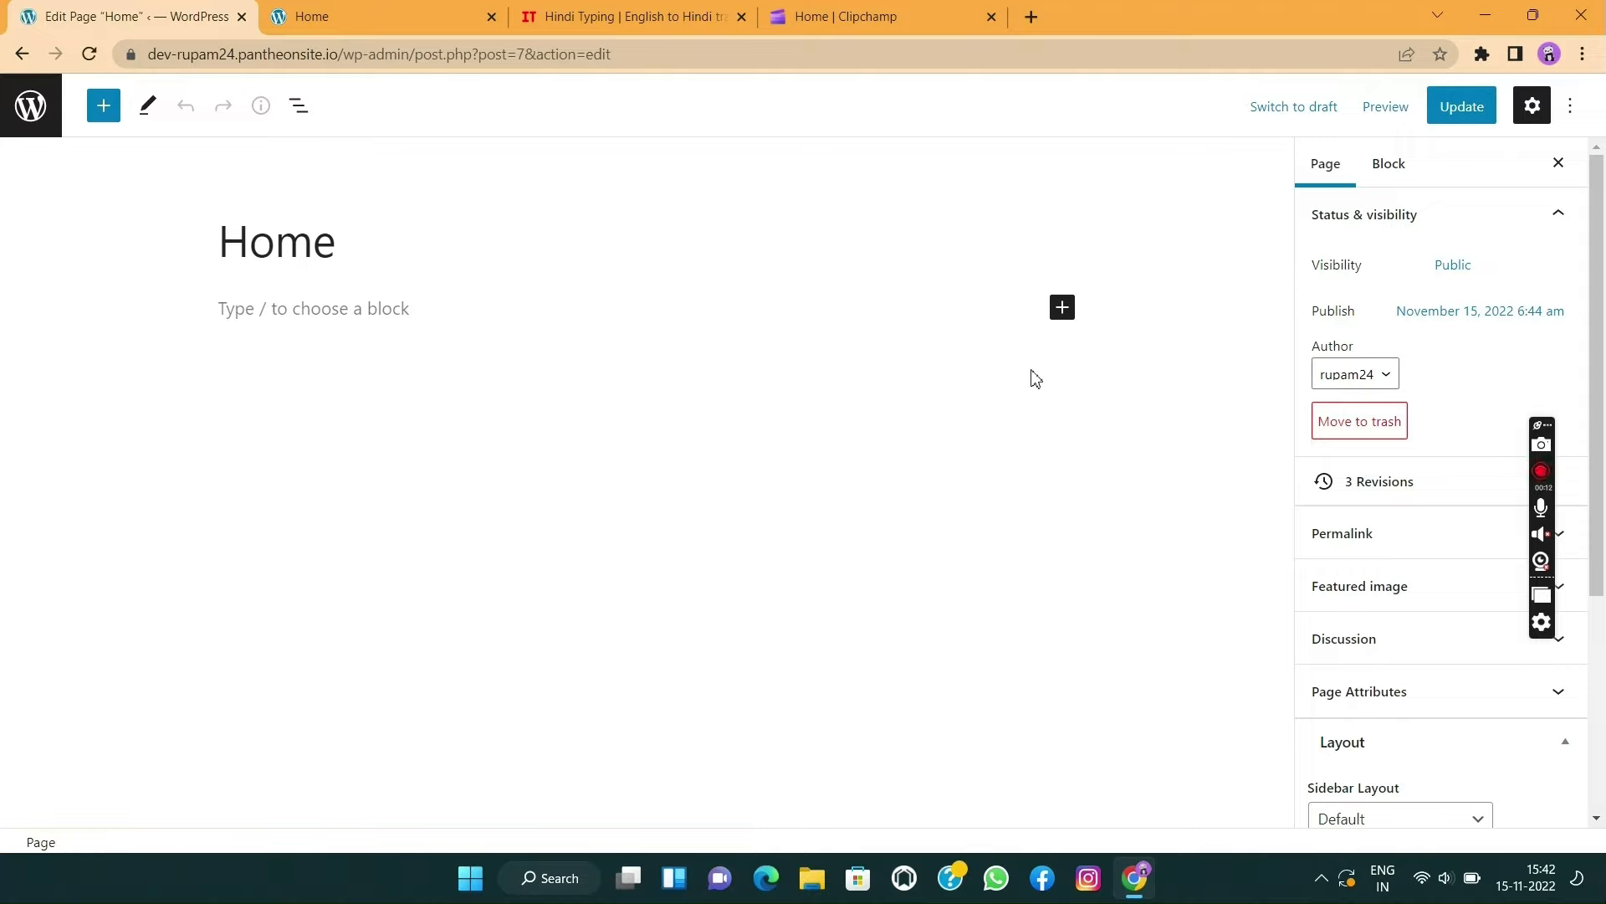
{"action": "left_click", "coordinate": [1063, 308]}
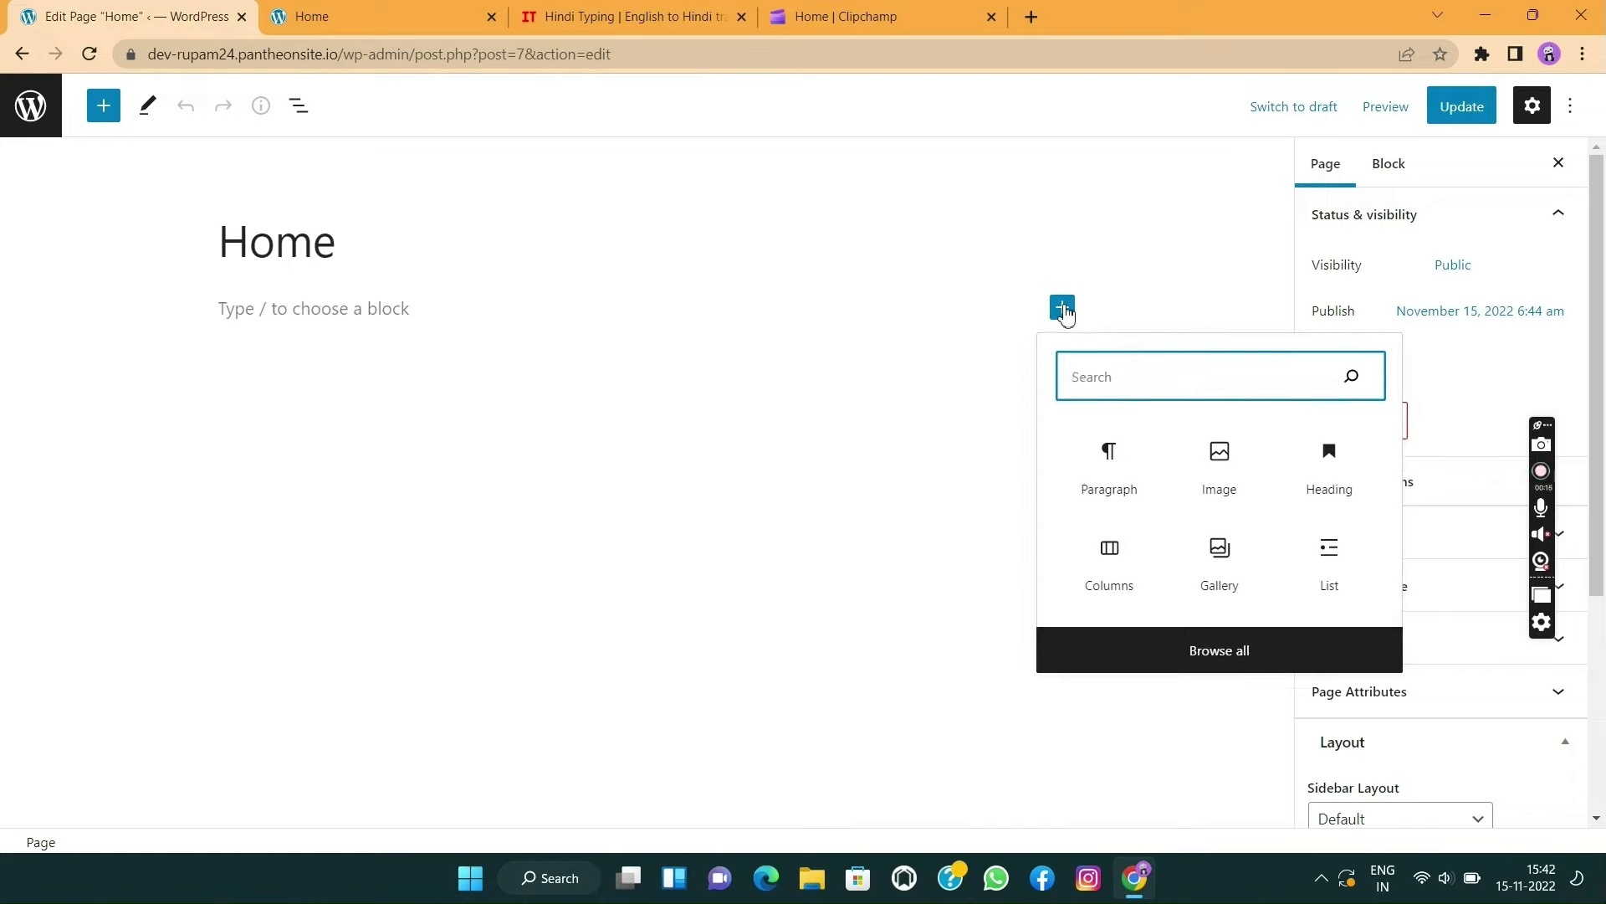
{"action": "left_click", "coordinate": [1105, 554]}
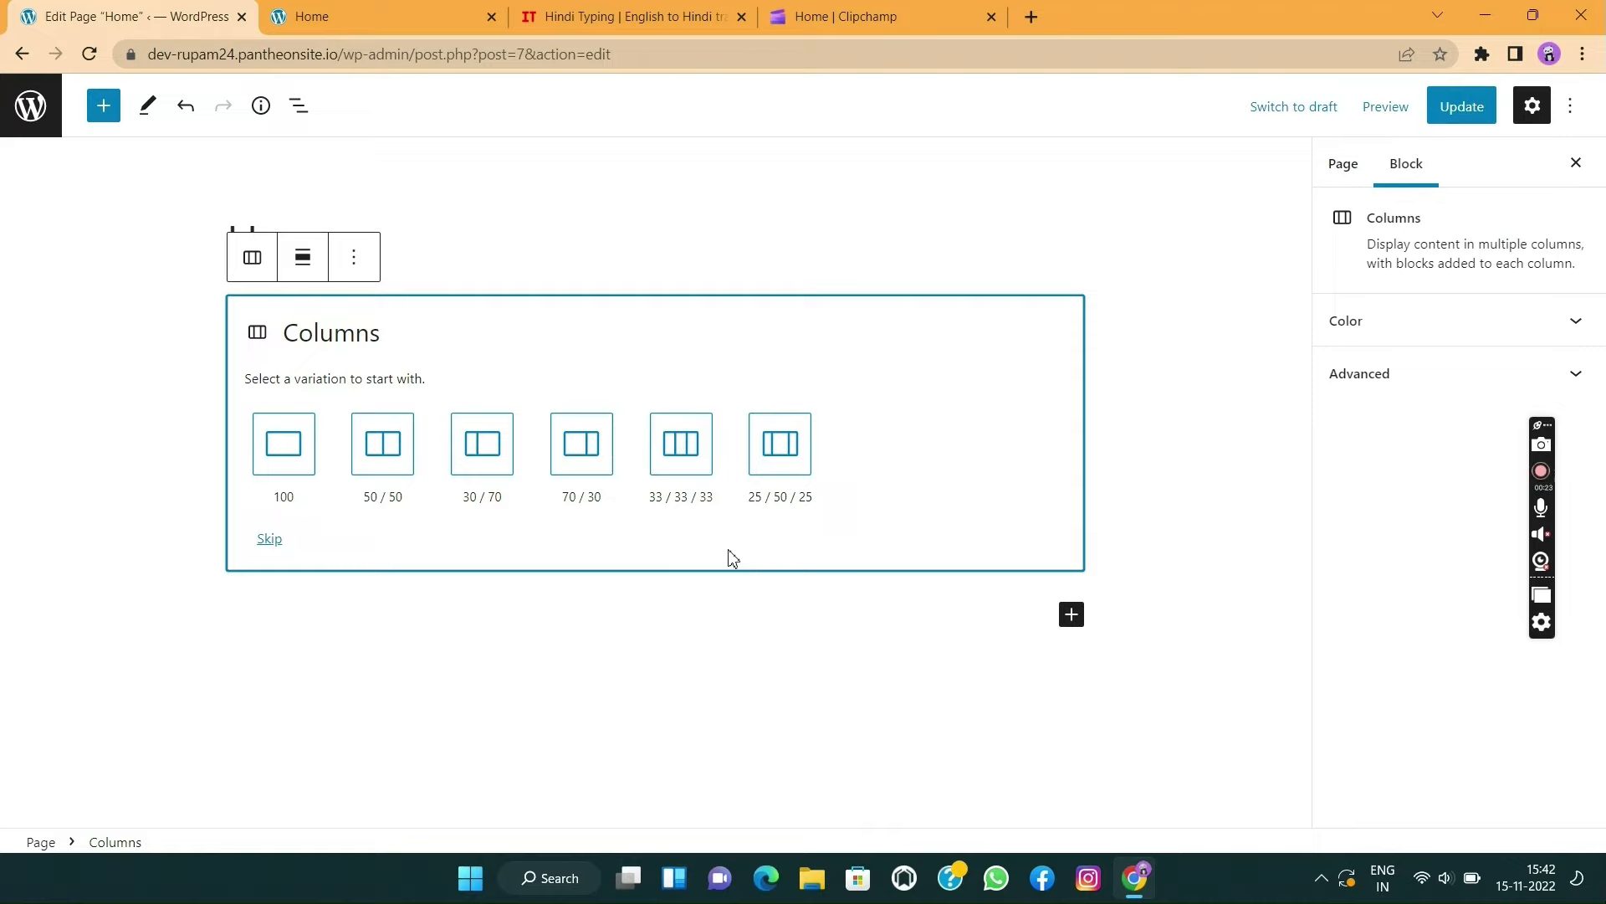
{"action": "left_click", "coordinate": [581, 450]}
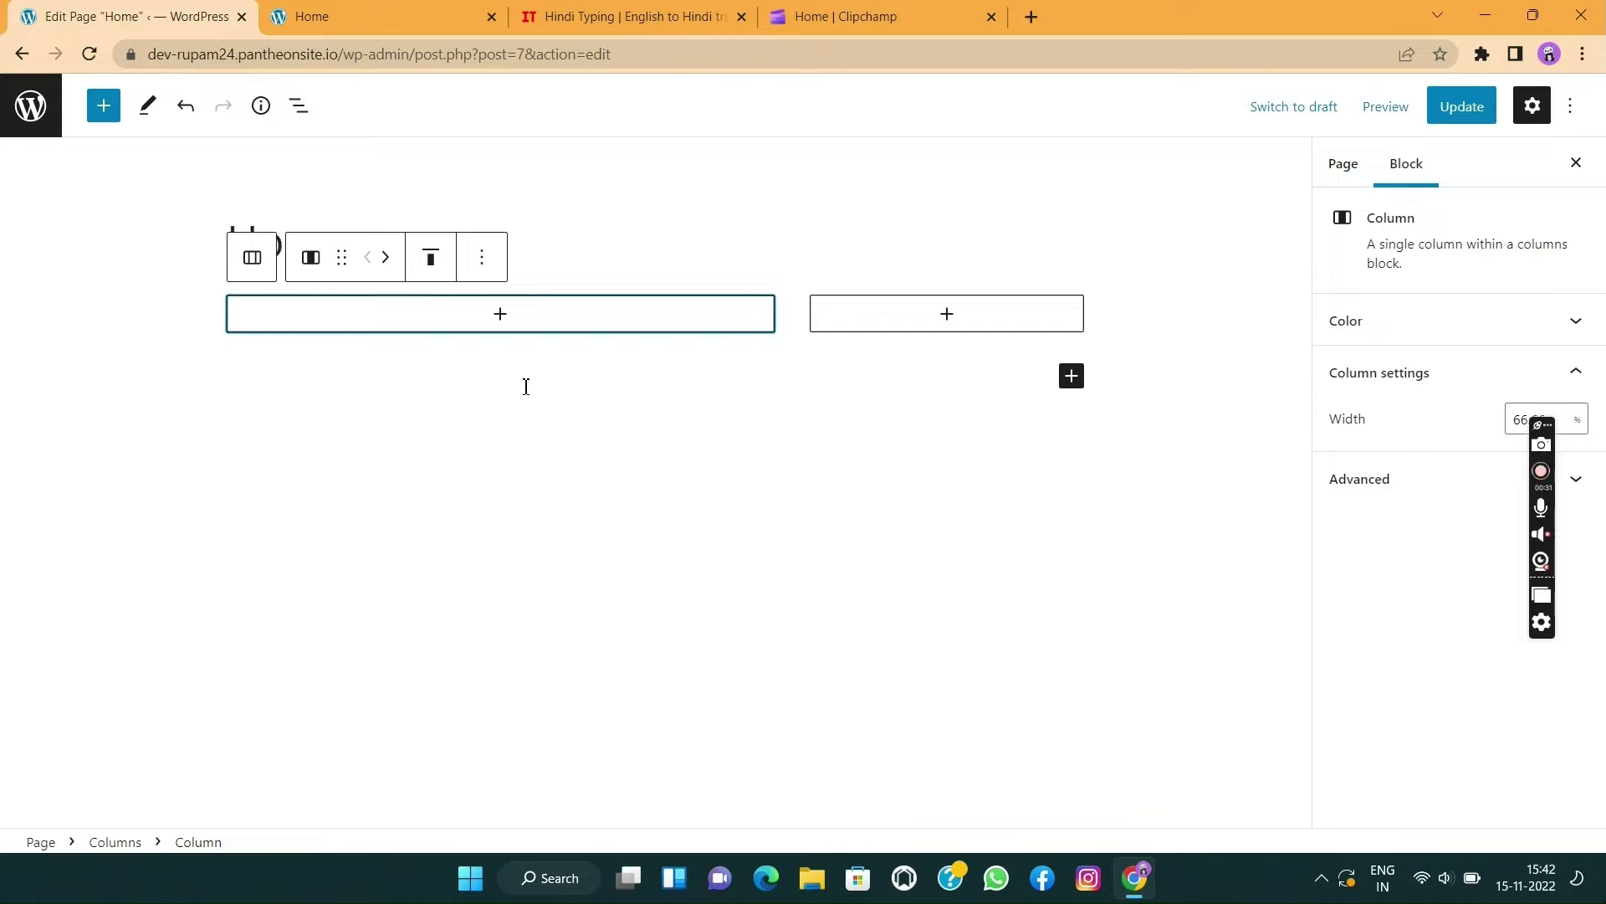
- Add an Image block to the wide column and a Heading block to the narrow column
{"action": "left_click", "coordinate": [503, 319]}
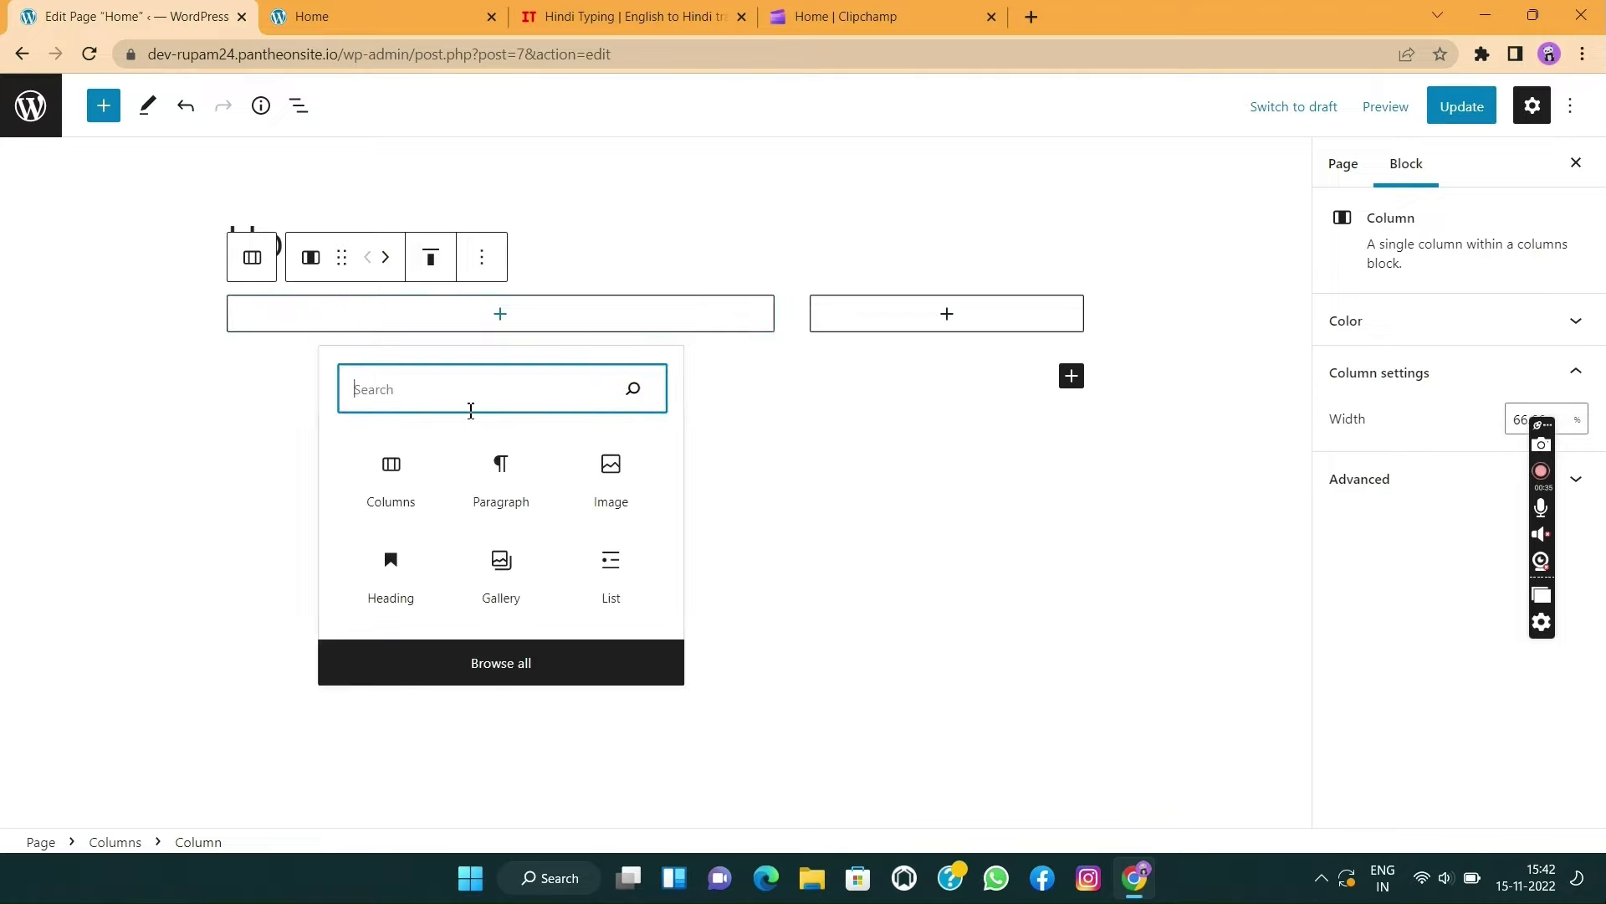
{"action": "left_click", "coordinate": [614, 473]}
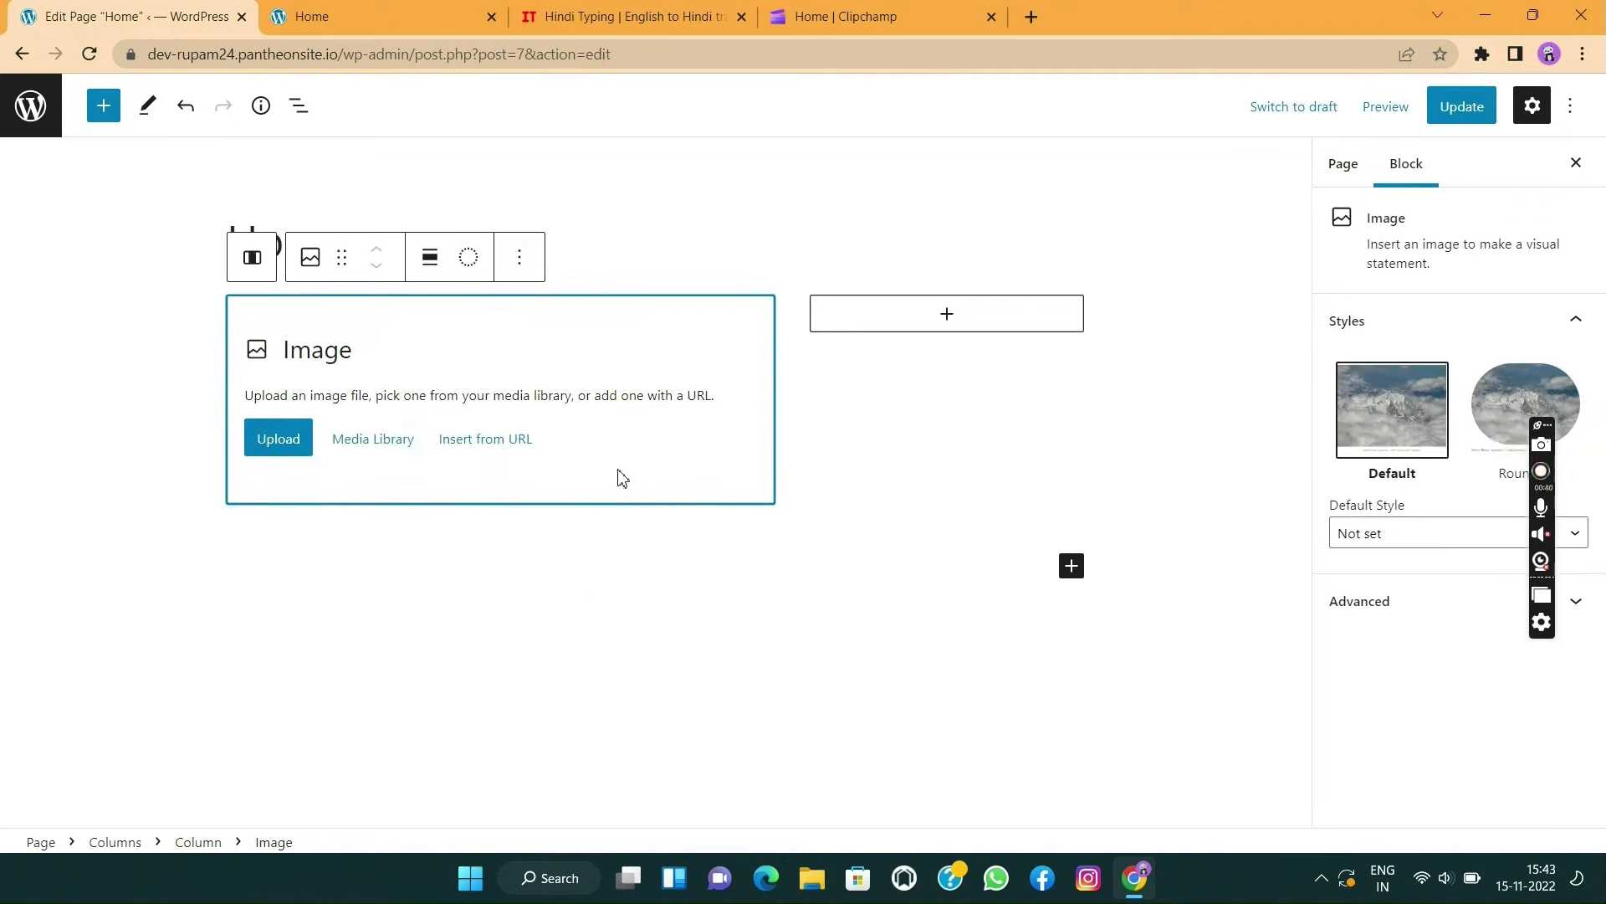
{"action": "left_click", "coordinate": [944, 317]}
{"action": "left_click", "coordinate": [832, 562]}
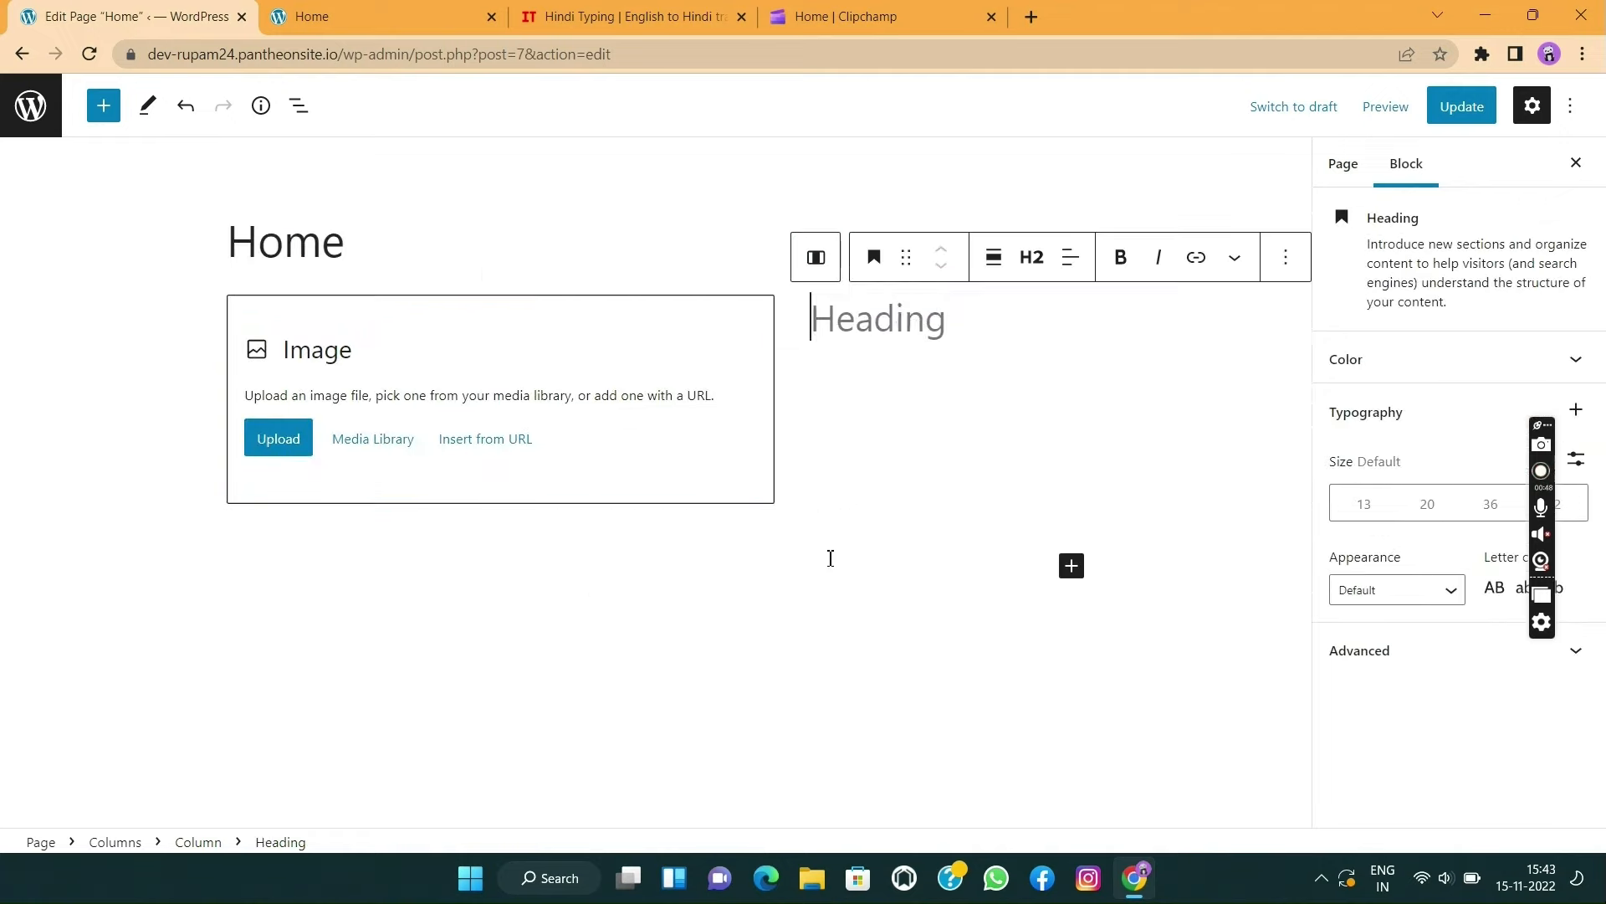
- Add a Paragraph block below the heading in the narrow column
{"action": "left_click", "coordinate": [937, 484]}
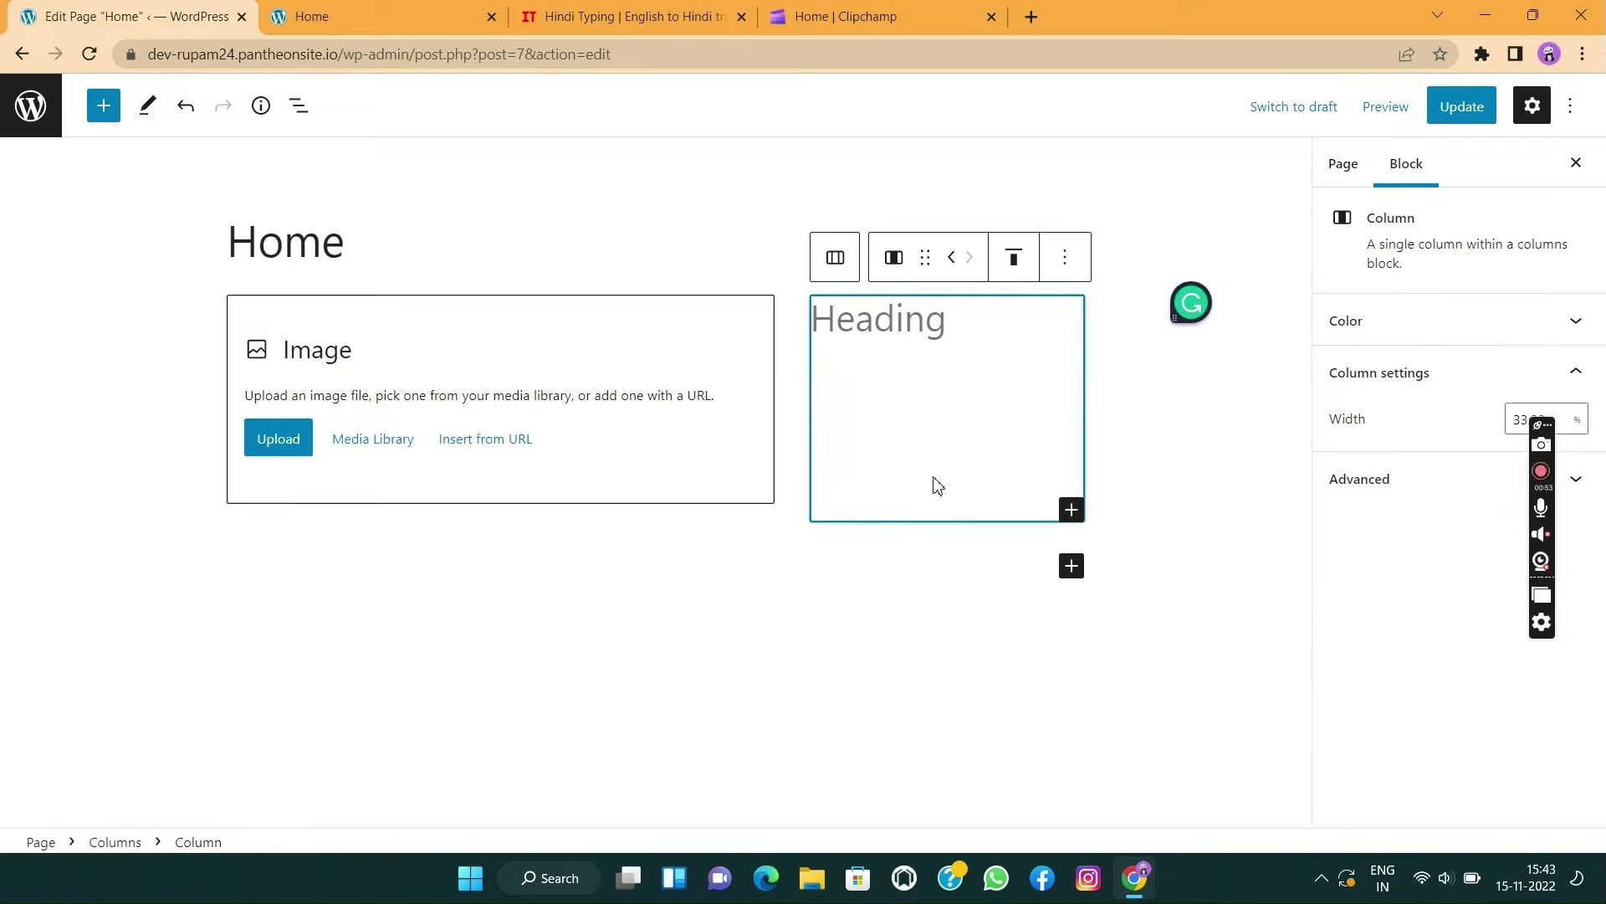
{"action": "left_click", "coordinate": [1072, 512]}
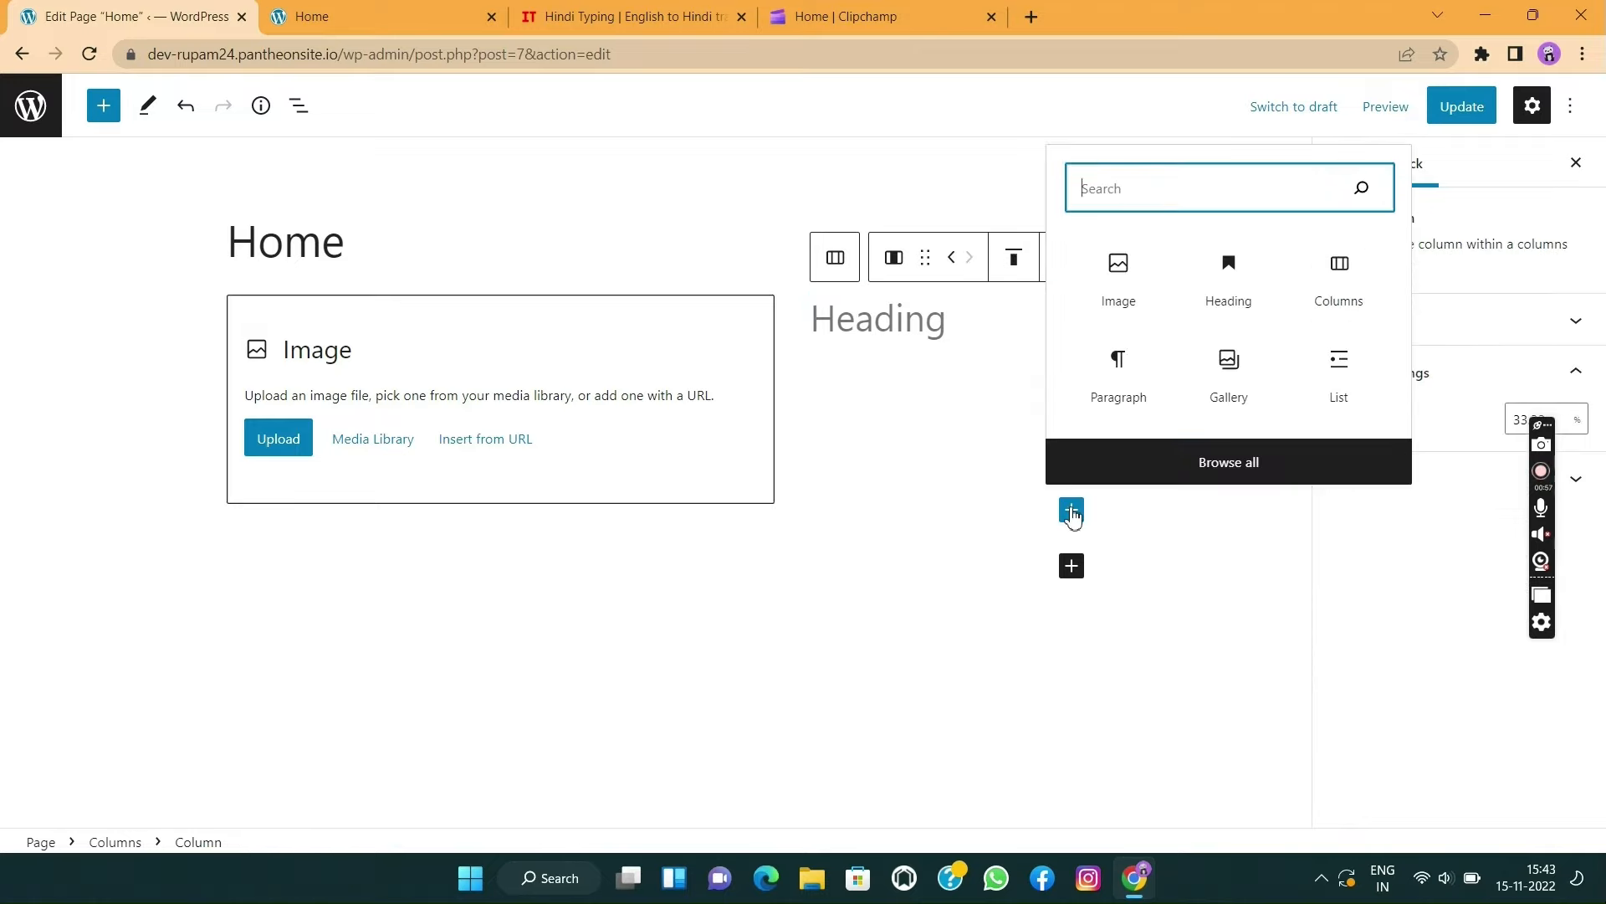
{"action": "left_click", "coordinate": [1118, 369]}
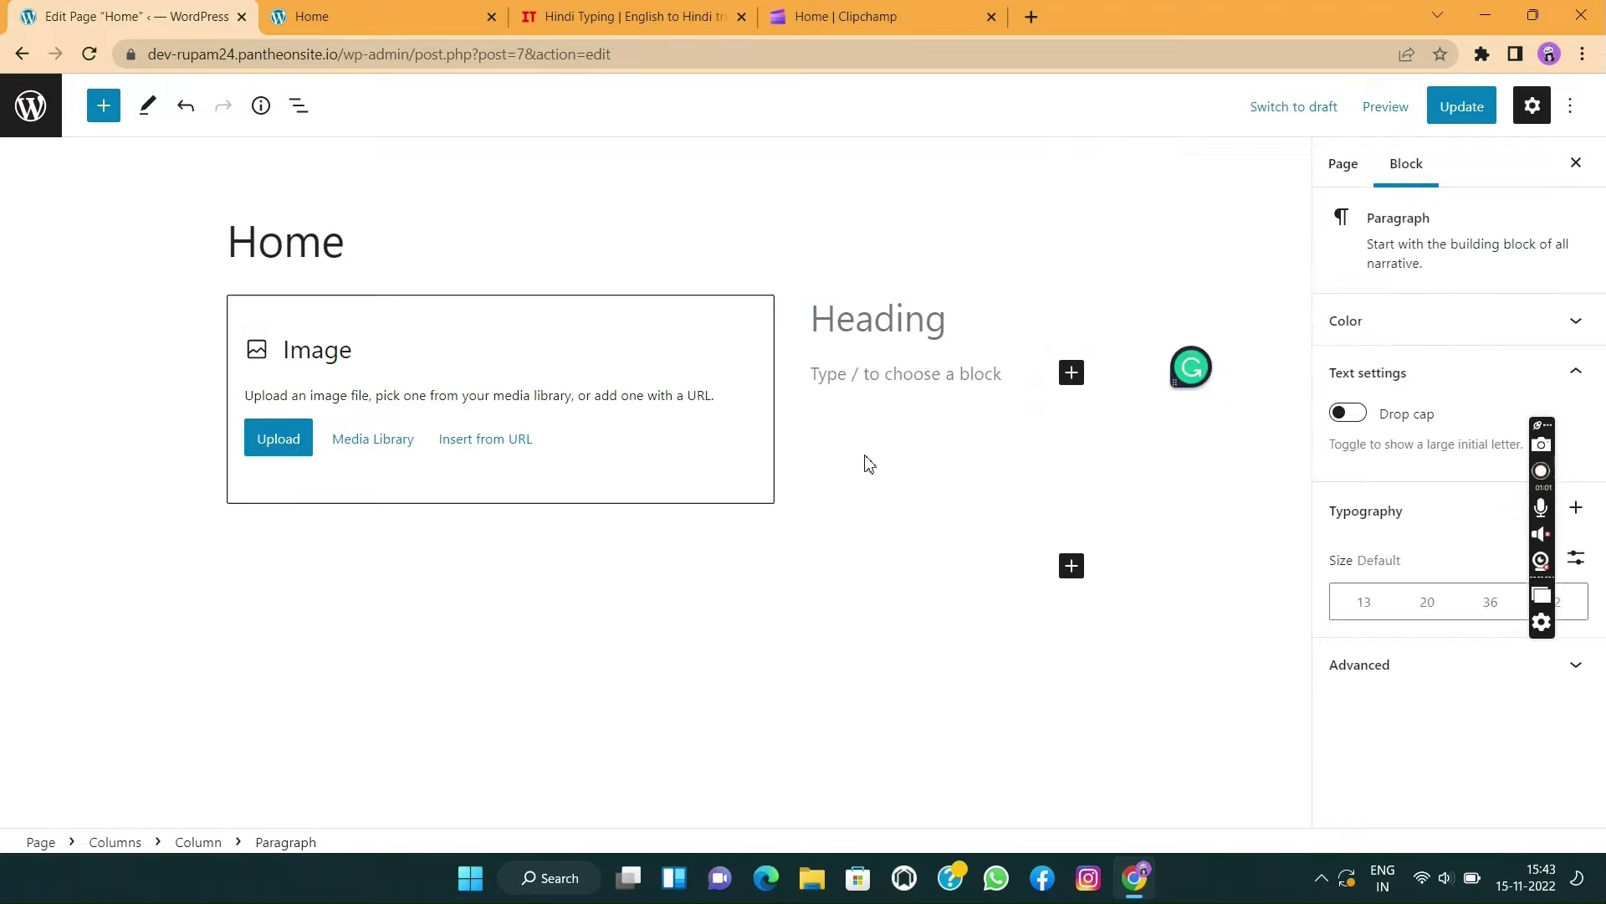
- Upload the picture pexels-ovan-62689 into the Image block and shrink it within the wide column
{"action": "left_click", "coordinate": [278, 439]}
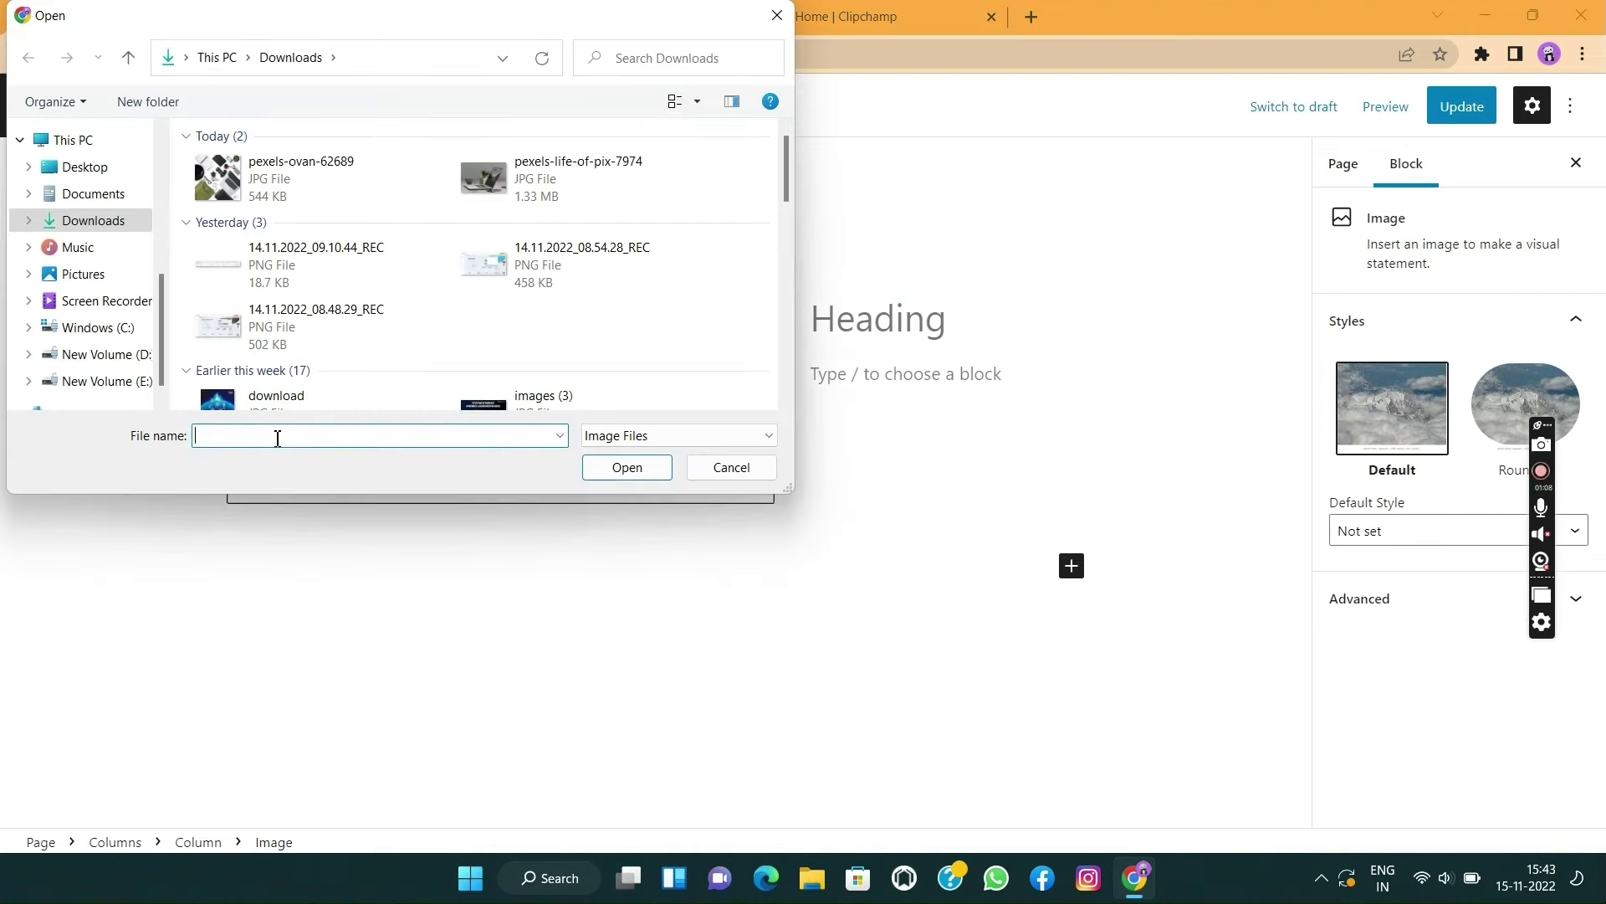
{"action": "left_click", "coordinate": [264, 182]}
{"action": "left_click", "coordinate": [613, 468]}
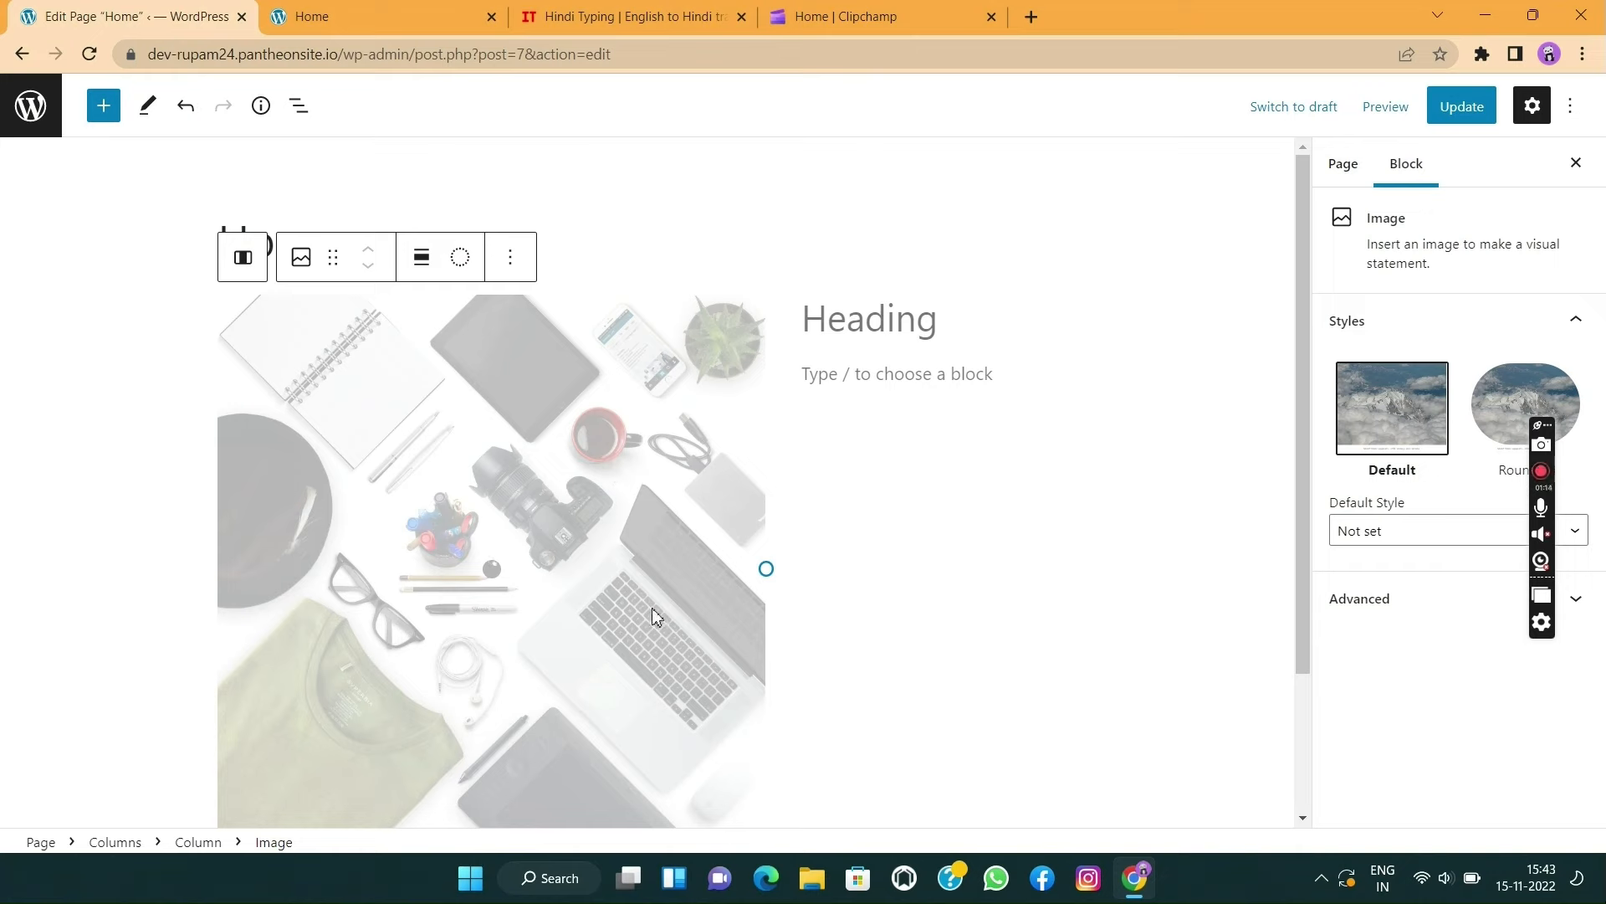
{"action": "scroll", "coordinate": [642, 667], "scroll_direction": "down", "scroll_amount": 1}
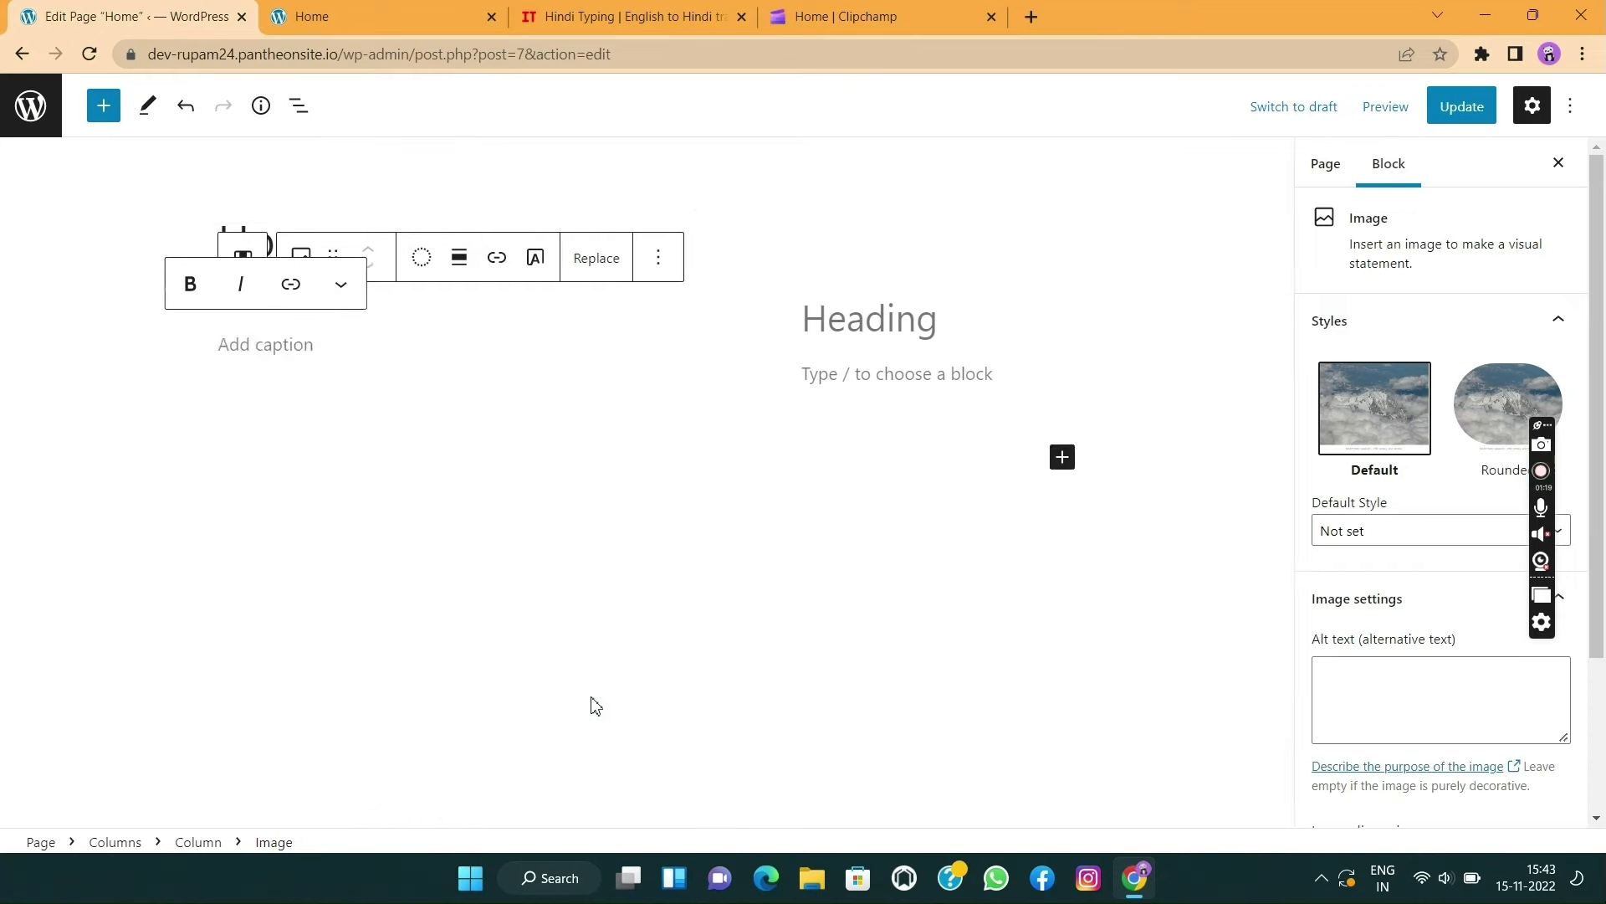
{"action": "scroll", "coordinate": [579, 740], "scroll_direction": "down", "scroll_amount": 1}
{"action": "left_click_drag", "start_coordinate": [485, 717], "coordinate": [412, 663]}
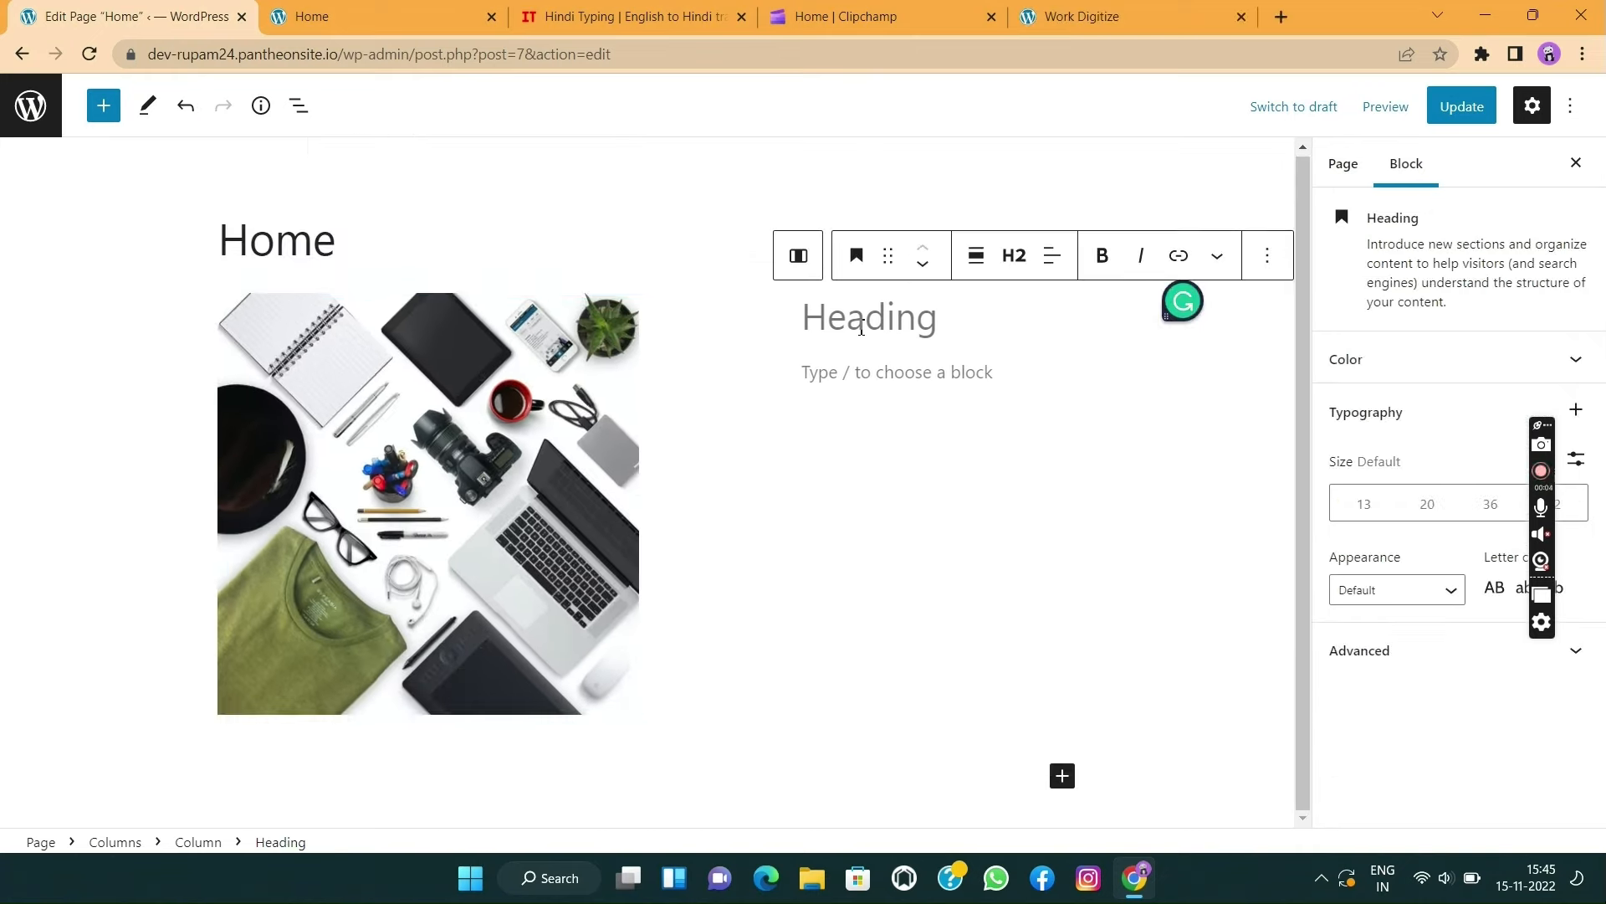
- Paste "PLACE WHERE YOUR FINDS GET ENDS UP" into the heading, center its text and set its level to H3
{"action": "right_click", "coordinate": [858, 324]}
{"action": "left_click", "coordinate": [909, 494]}
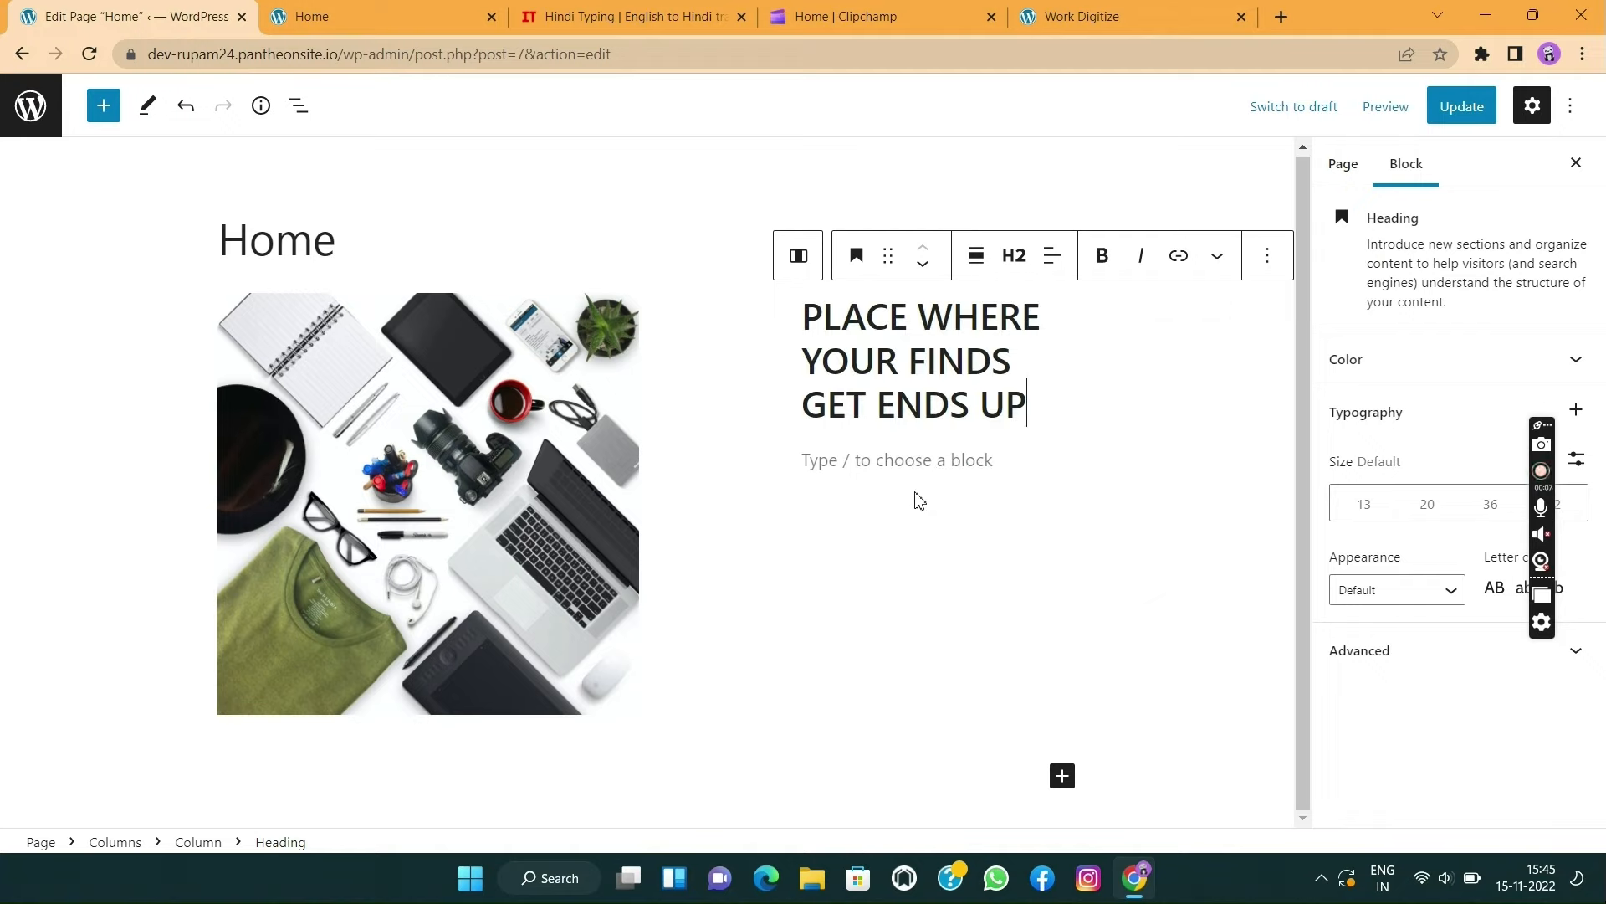
{"action": "left_click", "coordinate": [1052, 256]}
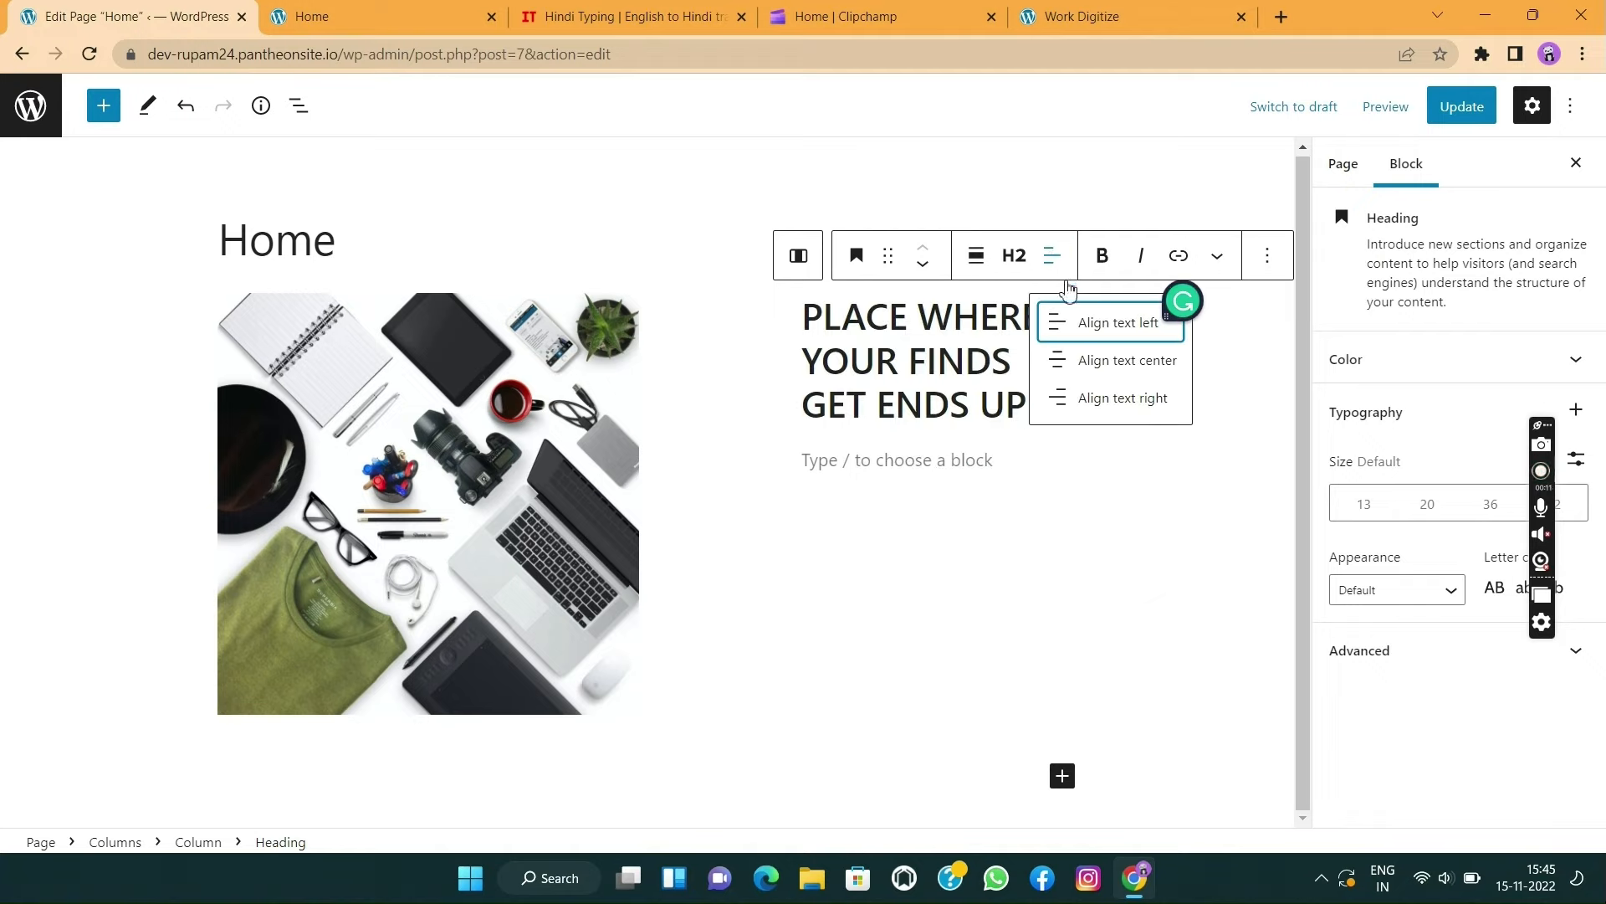
{"action": "left_click", "coordinate": [1090, 362]}
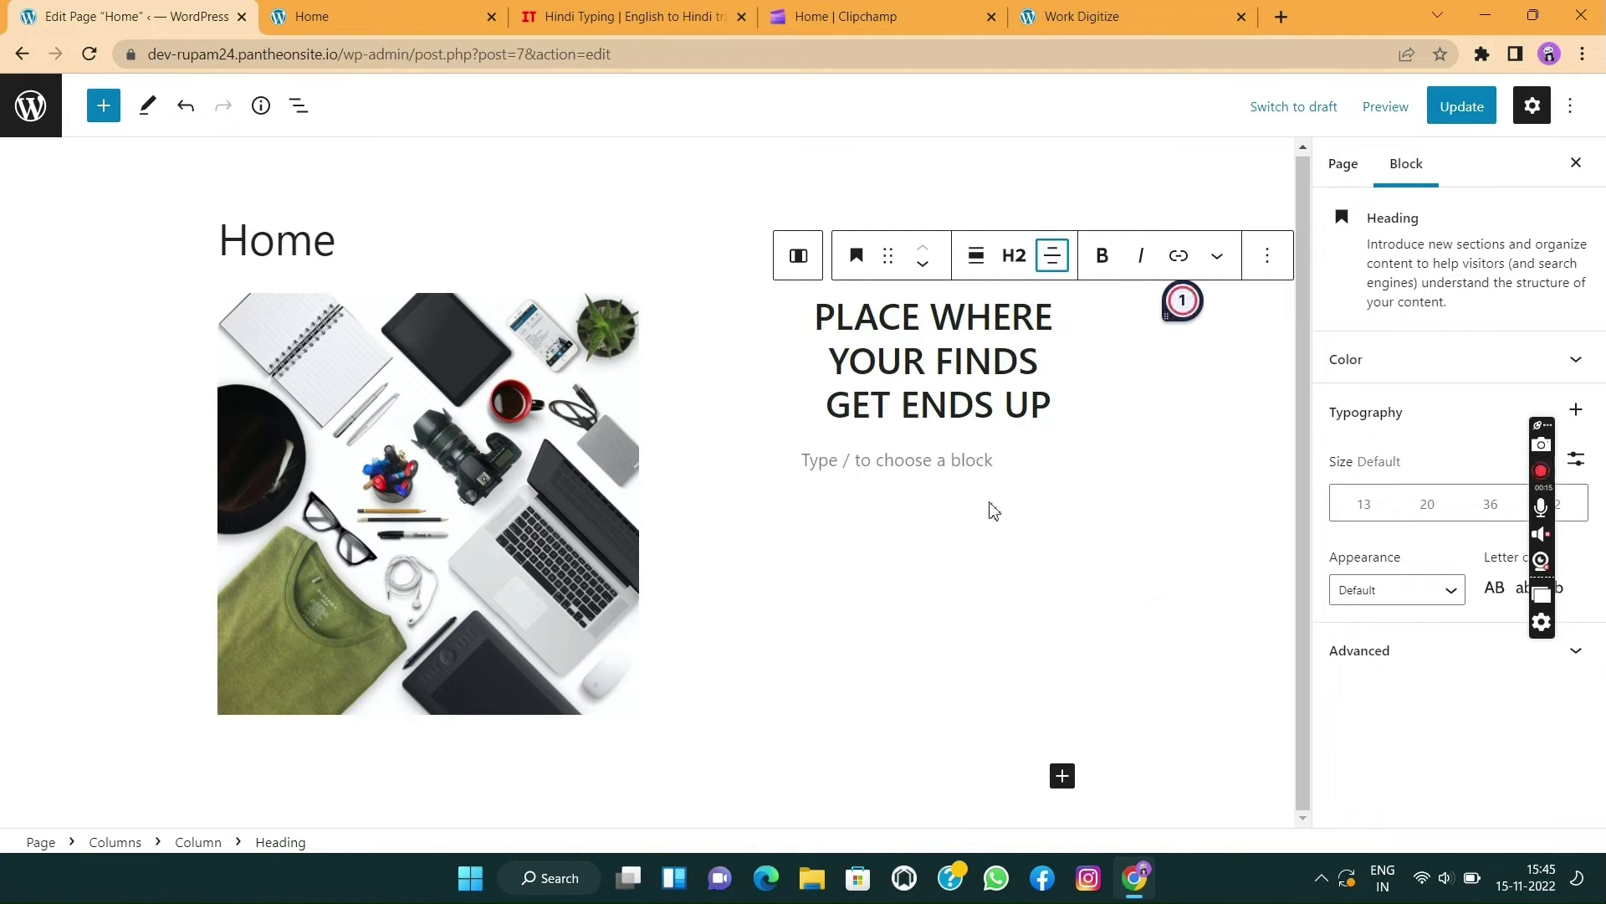
{"action": "left_click", "coordinate": [1014, 255]}
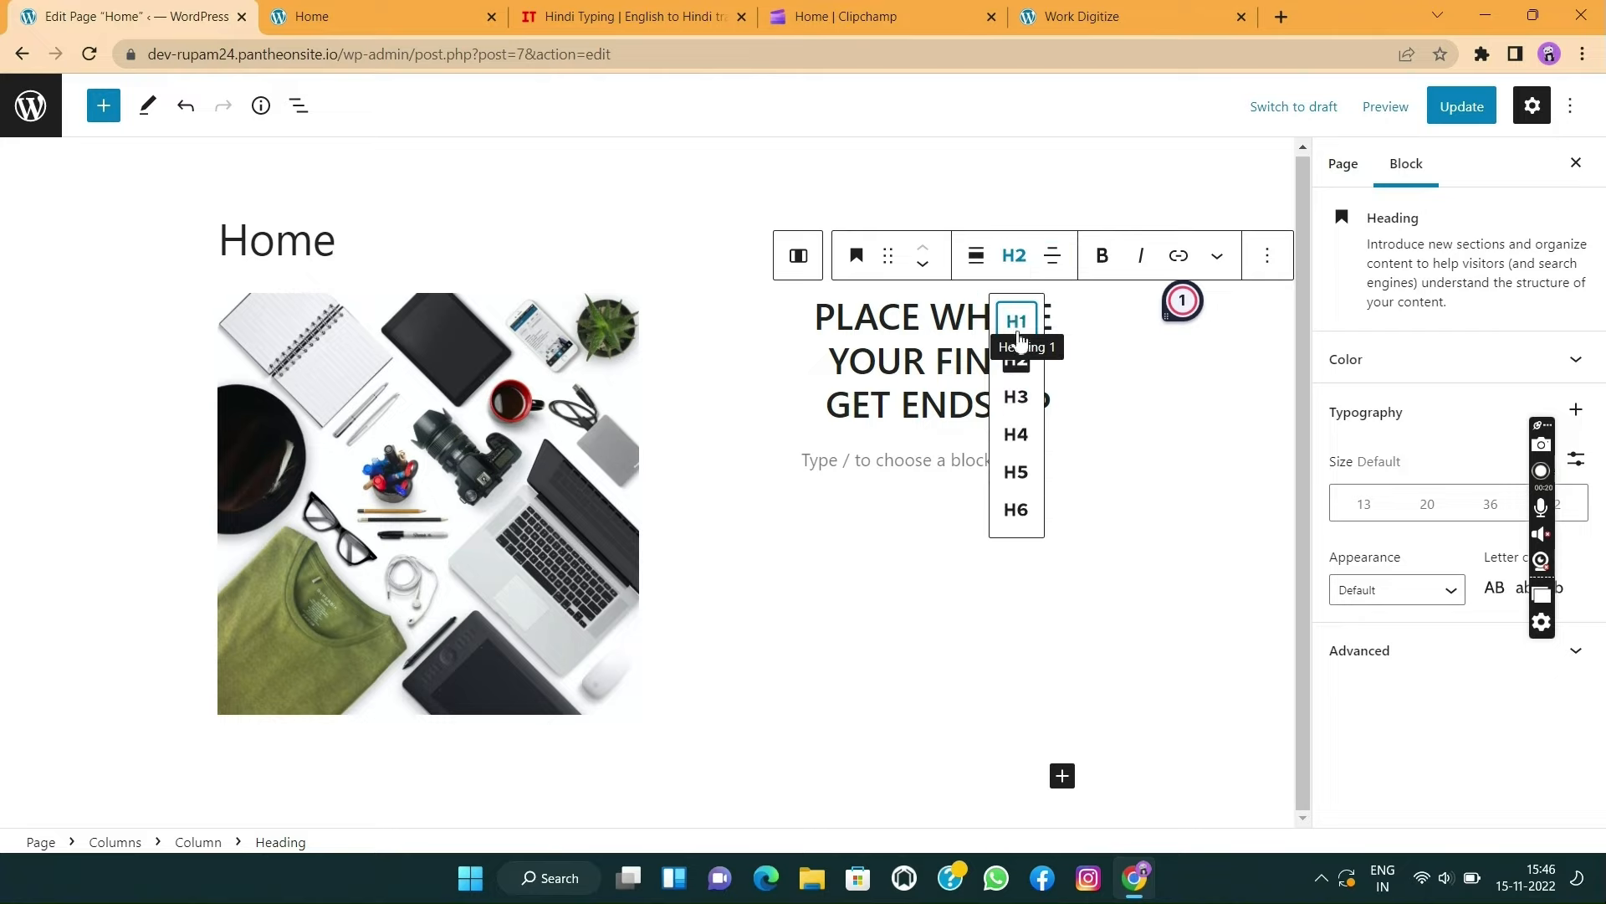
{"action": "left_click", "coordinate": [1019, 398]}
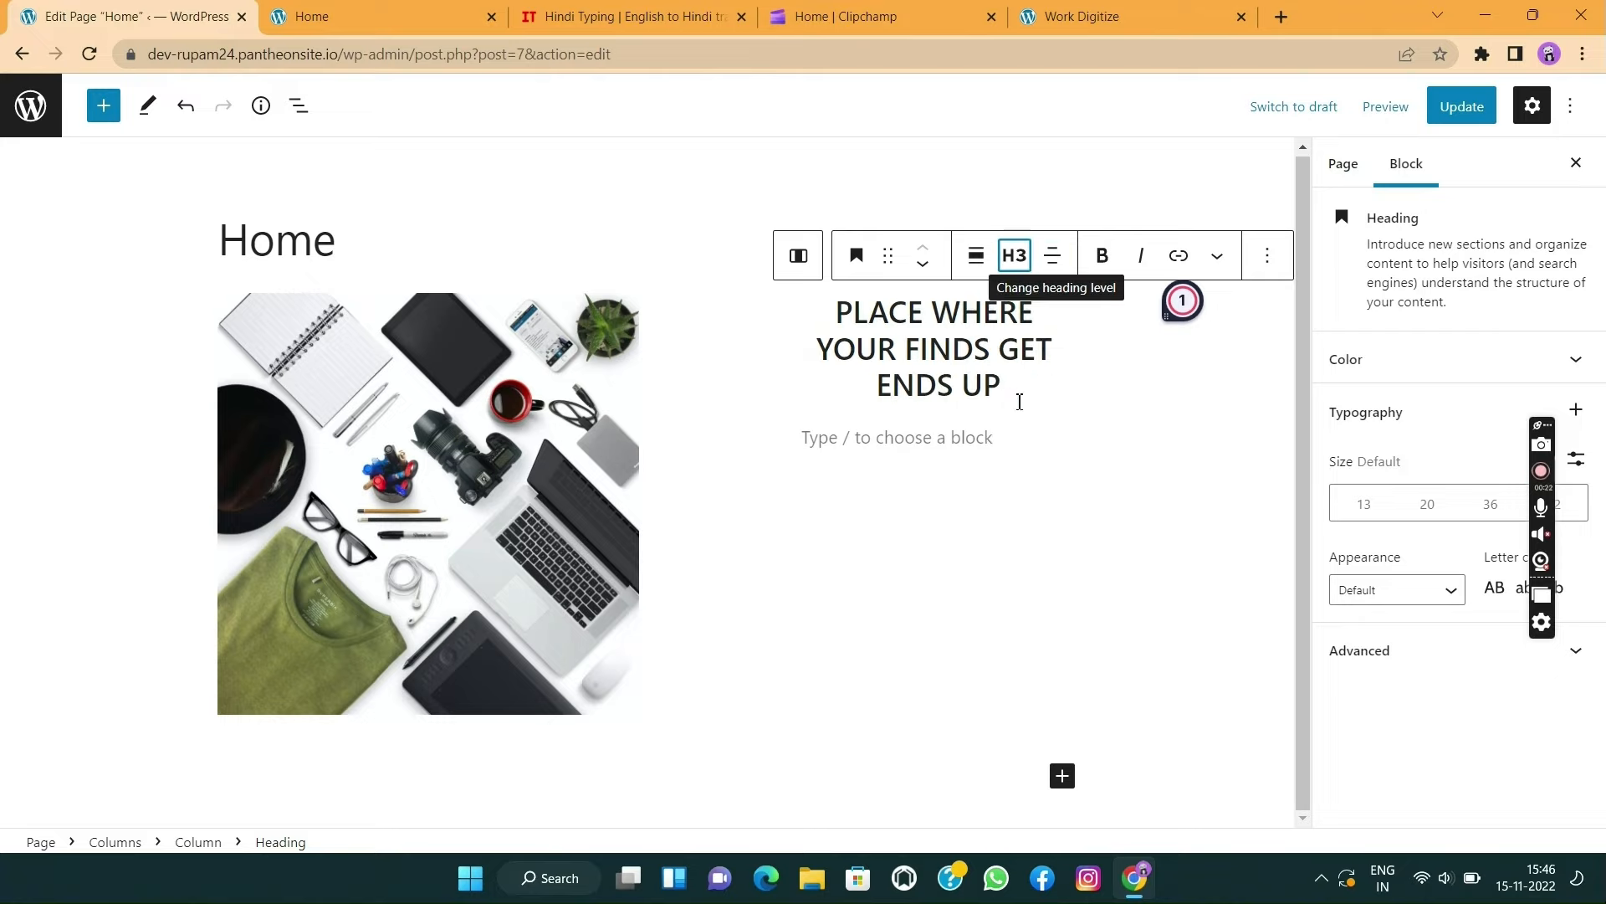
{"action": "left_click", "coordinate": [986, 505]}
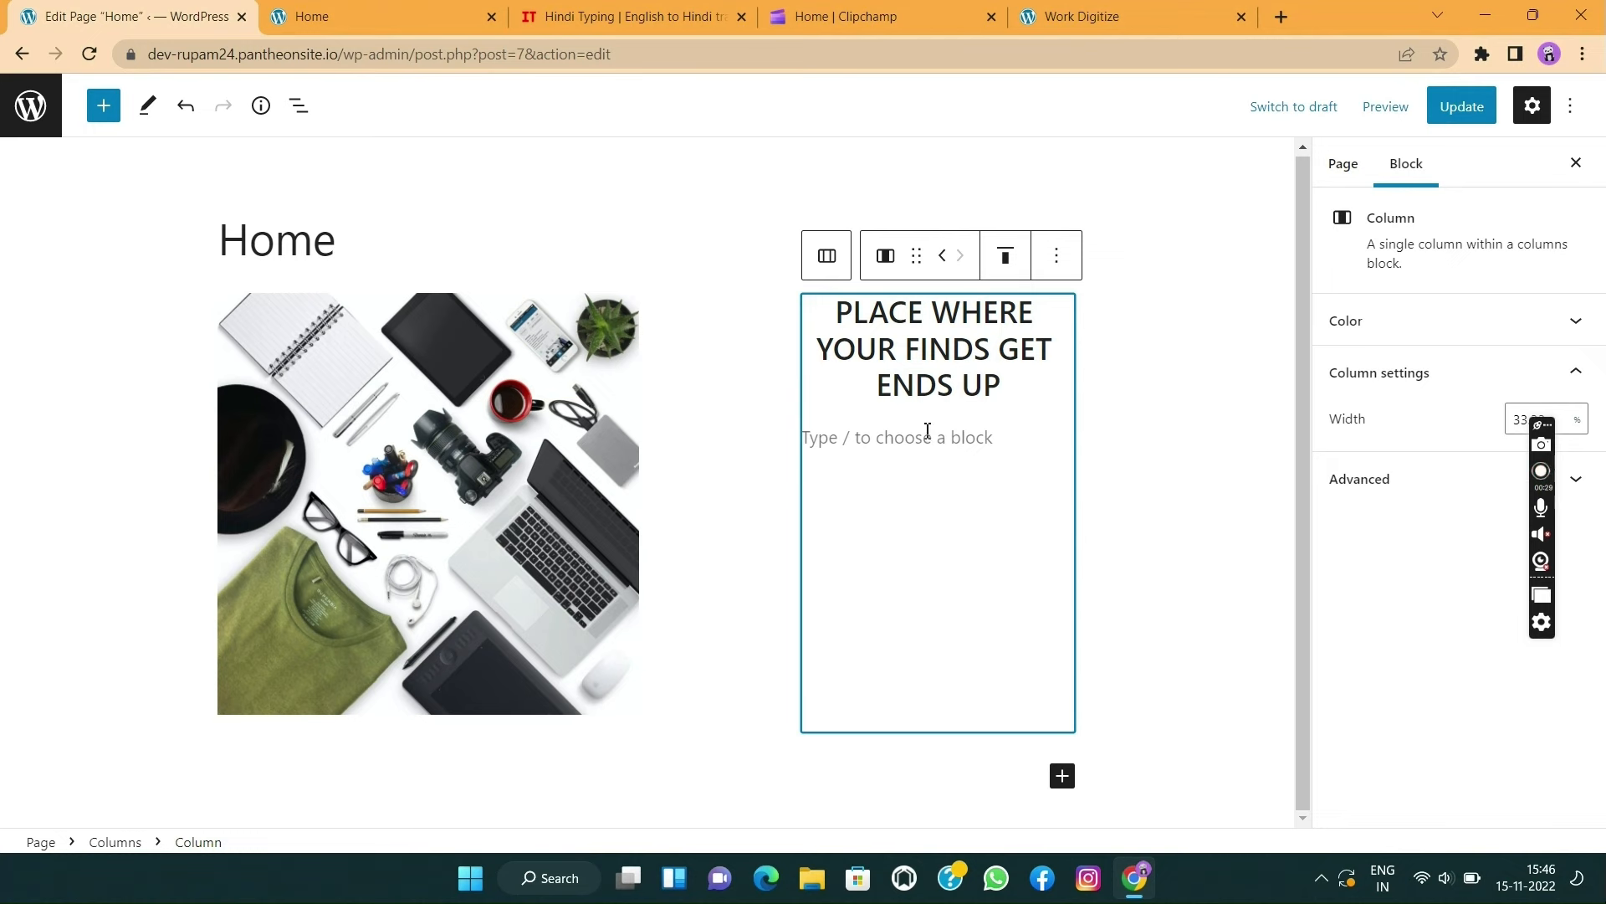
- Copy the technology and washing machine paragraph from the Work Digitize site and paste it into the empty paragraph block below the heading
{"action": "left_click", "coordinate": [928, 430]}
{"action": "left_click", "coordinate": [1097, 18]}
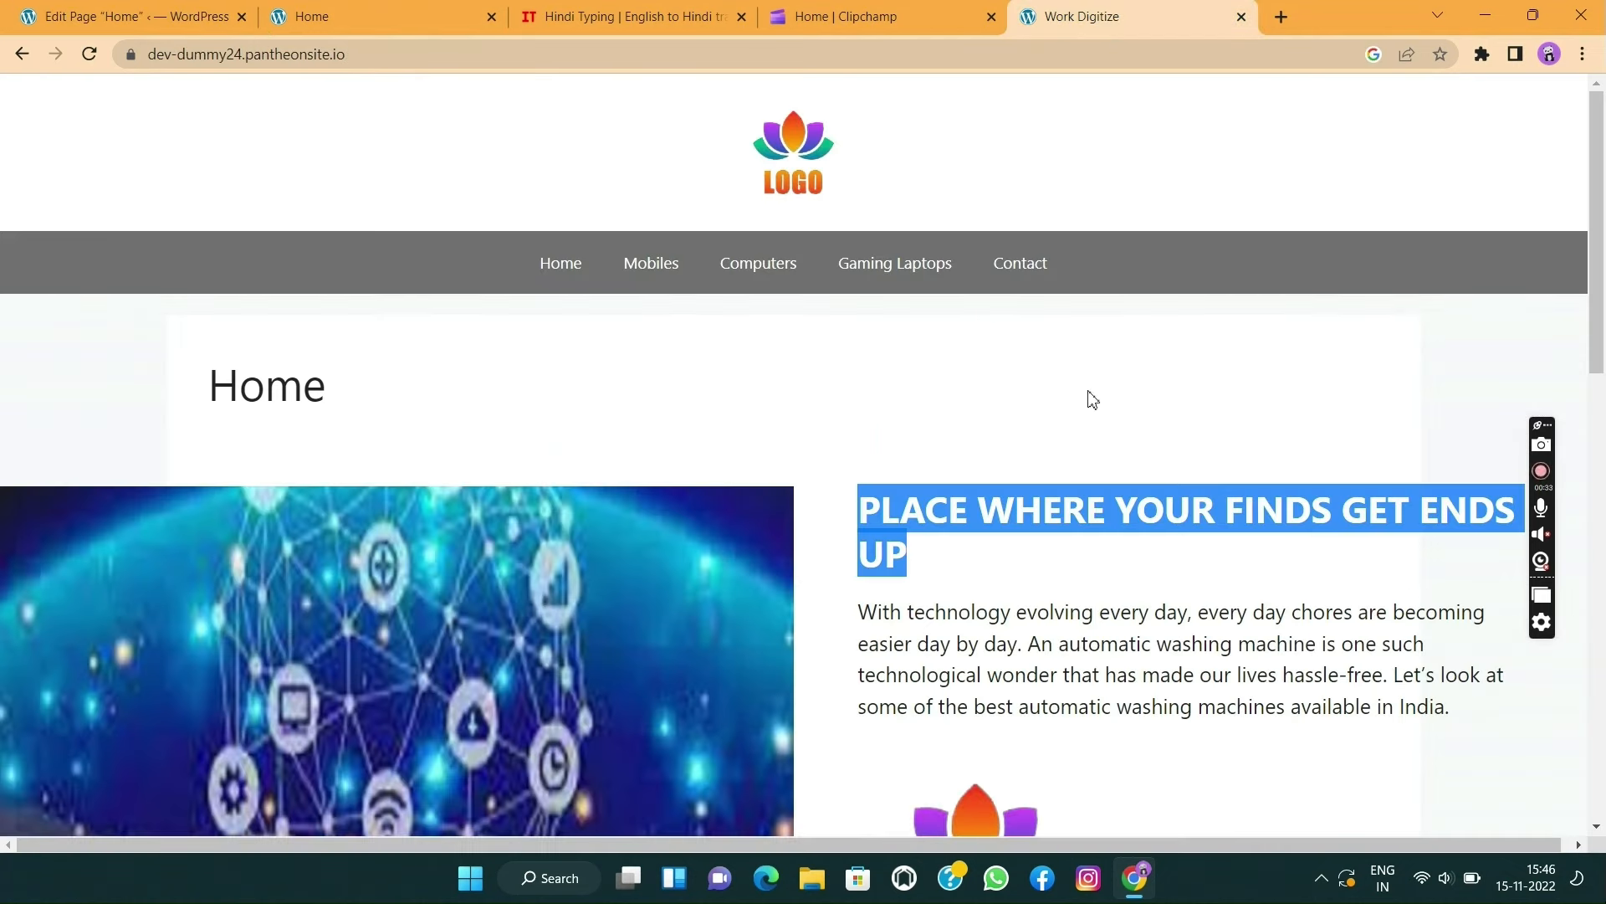
{"action": "left_click_drag", "start_coordinate": [862, 608], "coordinate": [1462, 713]}
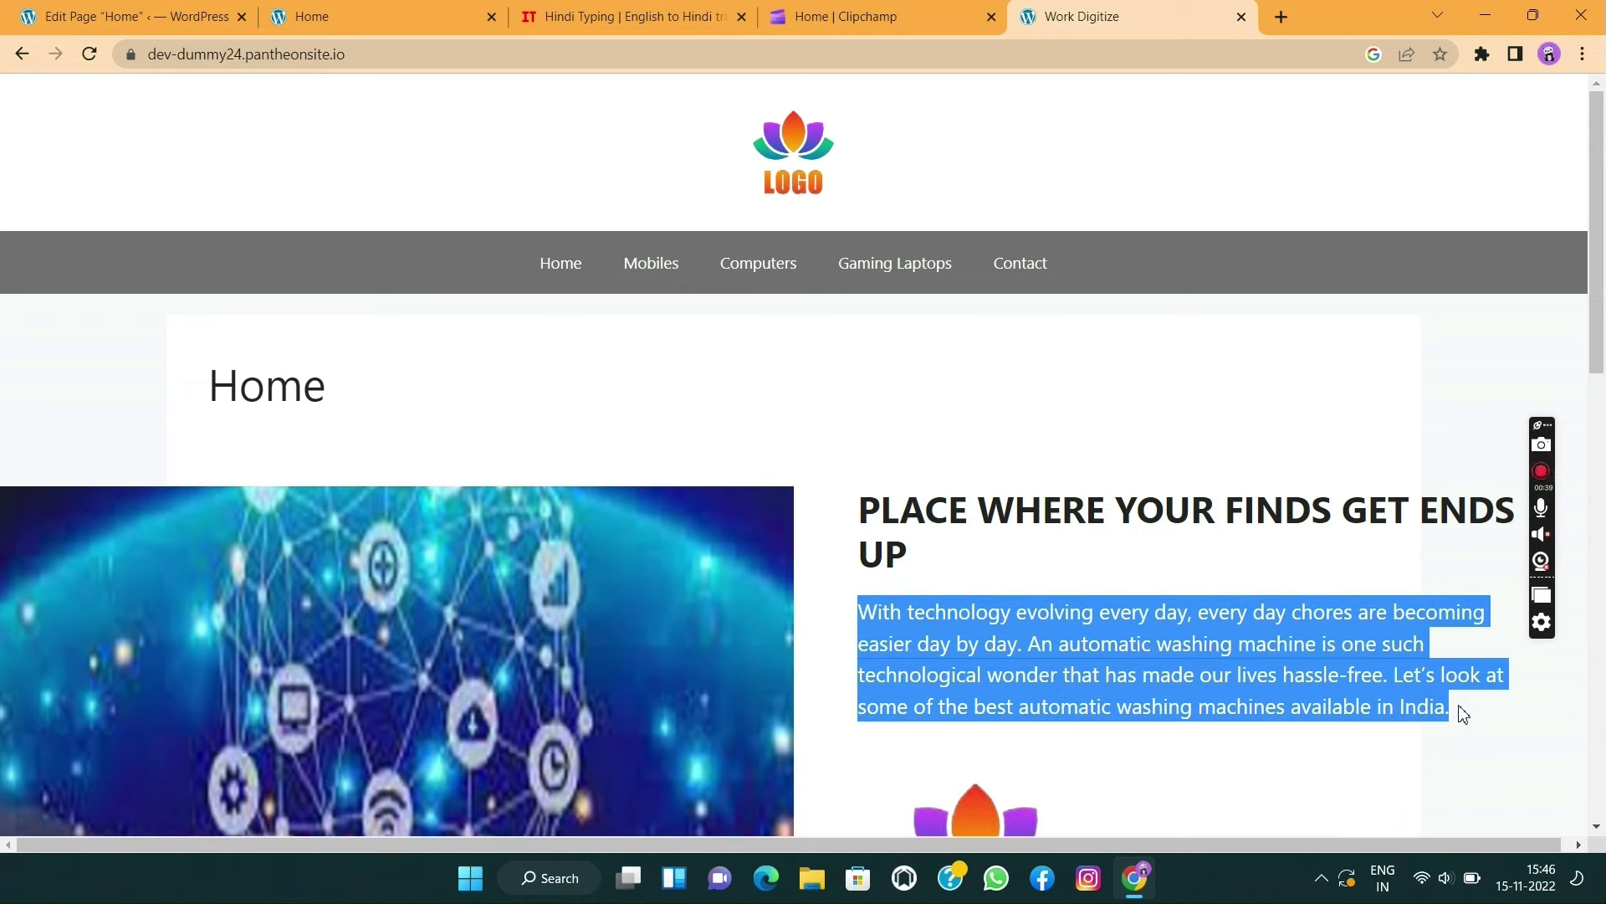
{"action": "right_click", "coordinate": [1208, 645]}
{"action": "left_click", "coordinate": [790, 477]}
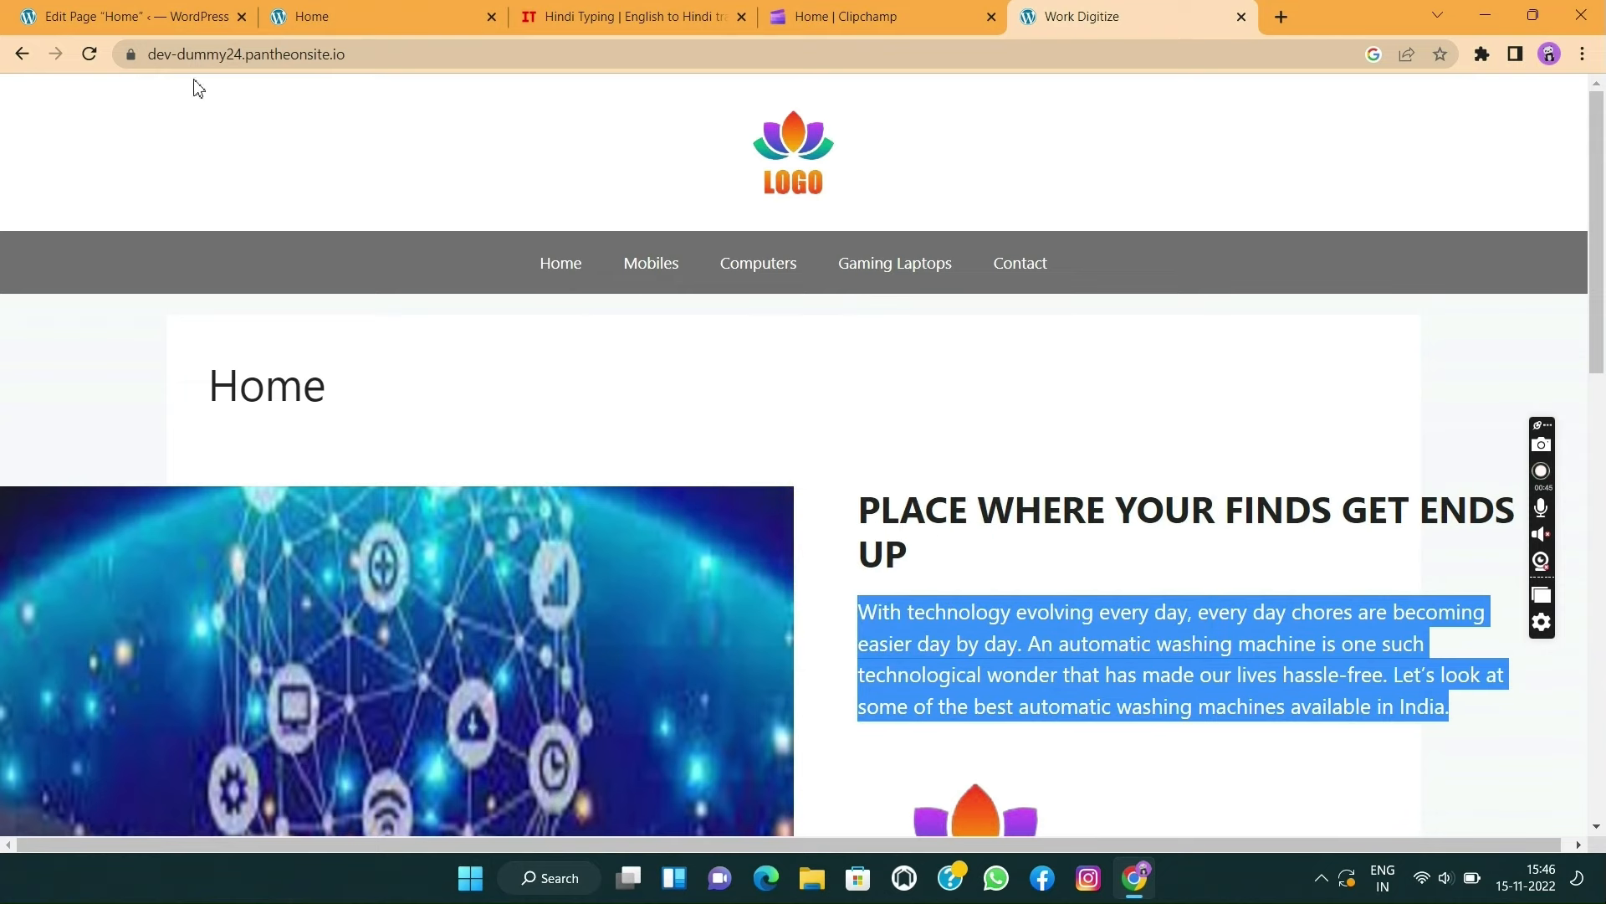
{"action": "left_click", "coordinate": [98, 17]}
{"action": "right_click", "coordinate": [862, 431]}
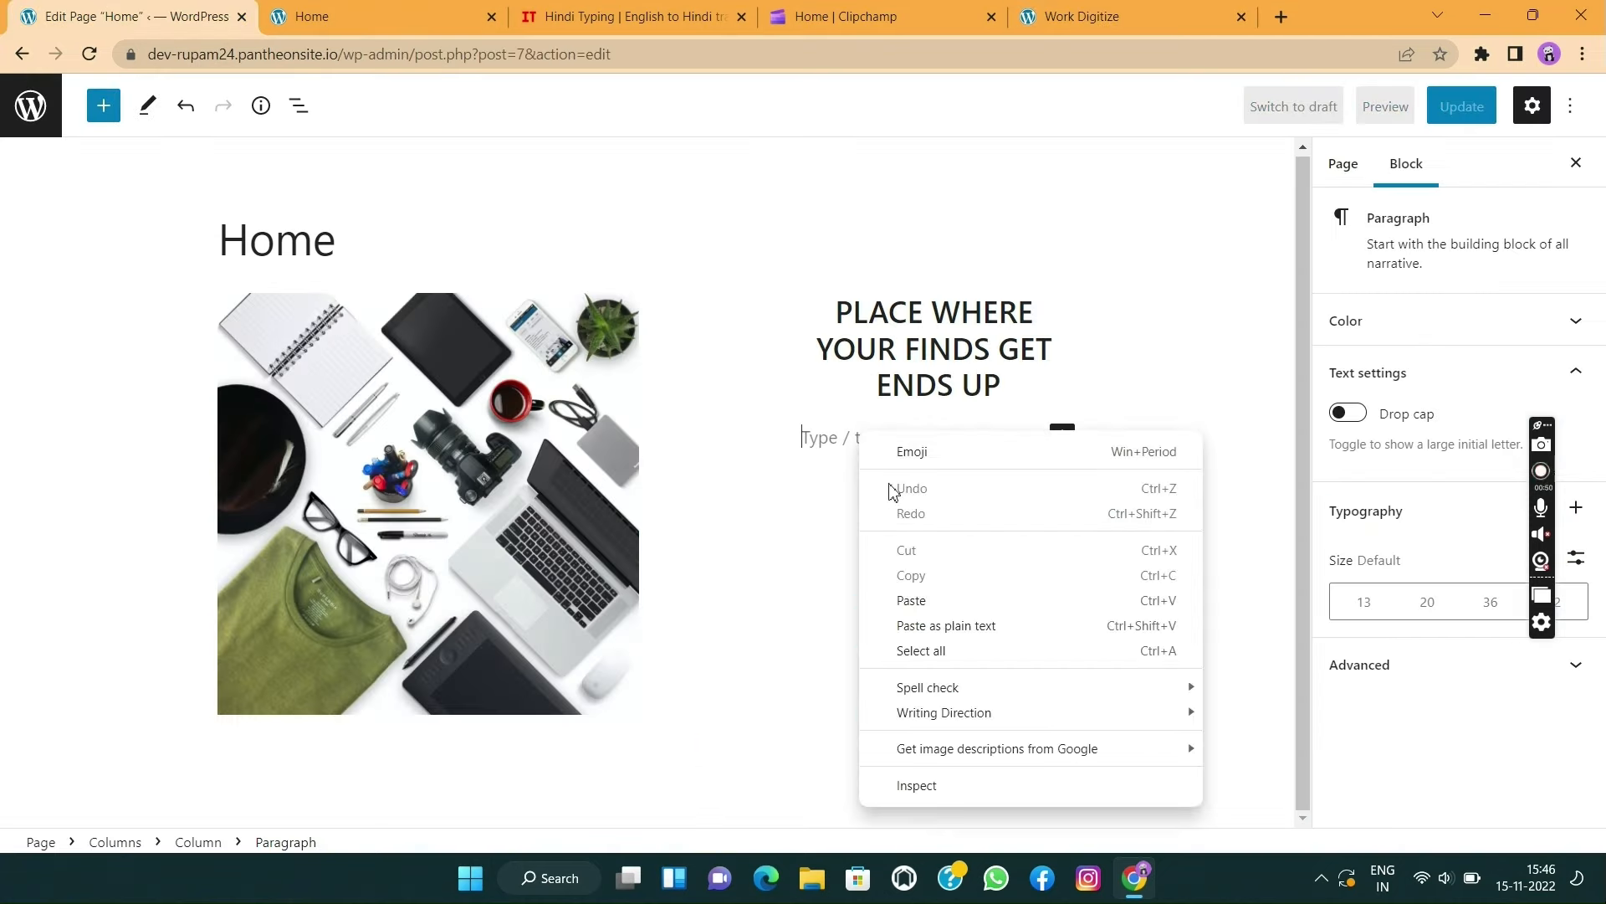
{"action": "left_click", "coordinate": [929, 603]}
{"action": "left_click", "coordinate": [1106, 576]}
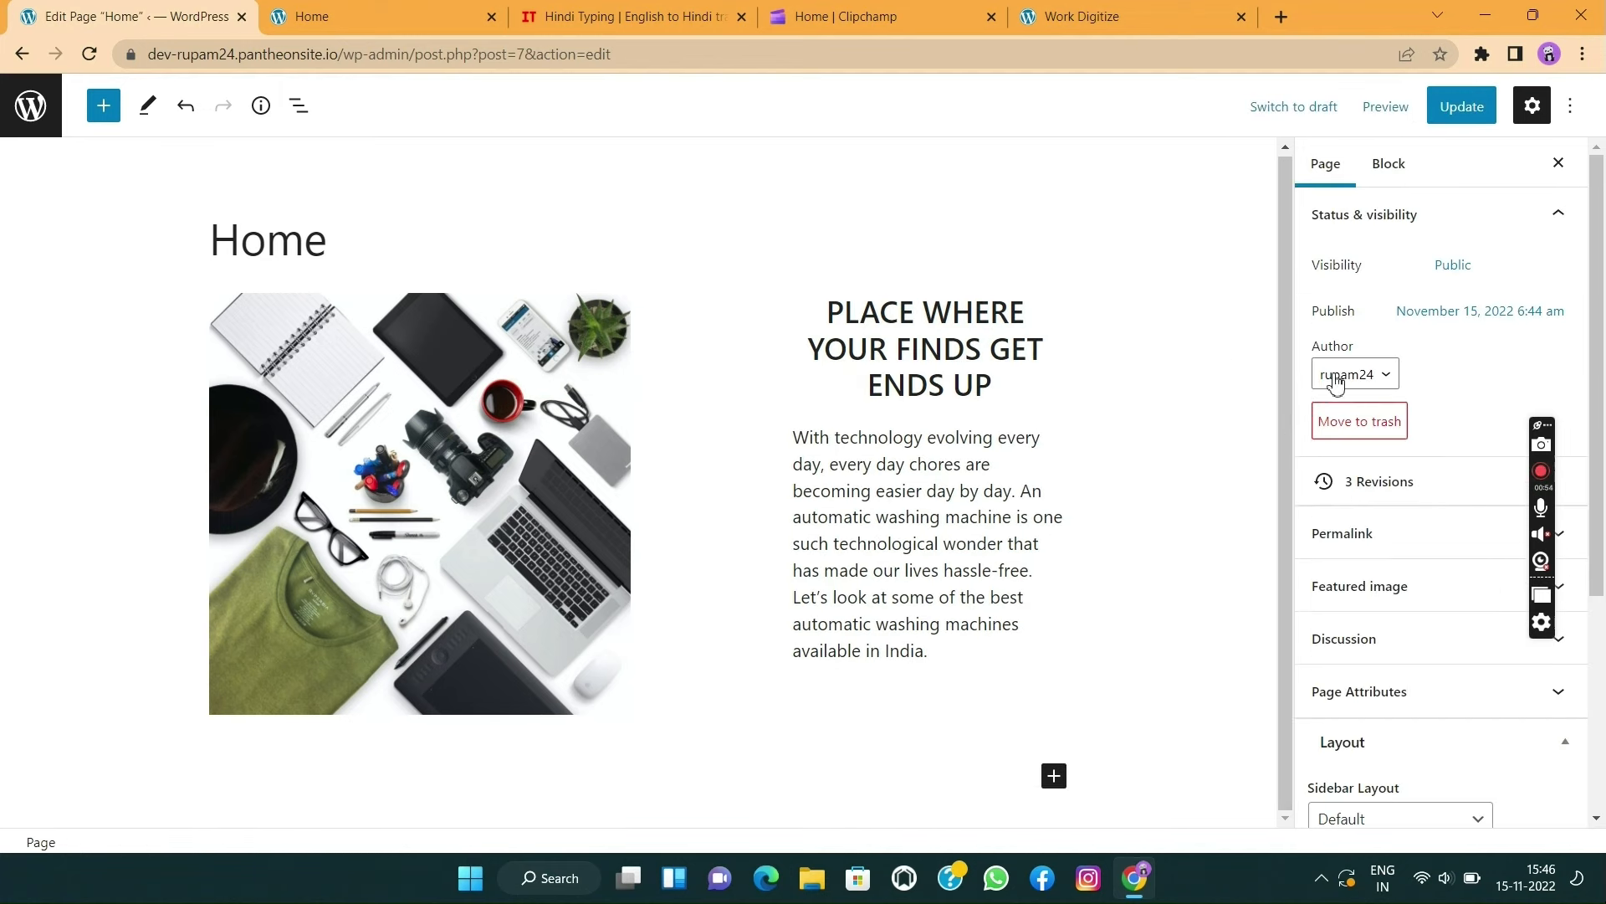
- Update the Home page and reload it on the live site
{"action": "left_click", "coordinate": [1464, 112]}
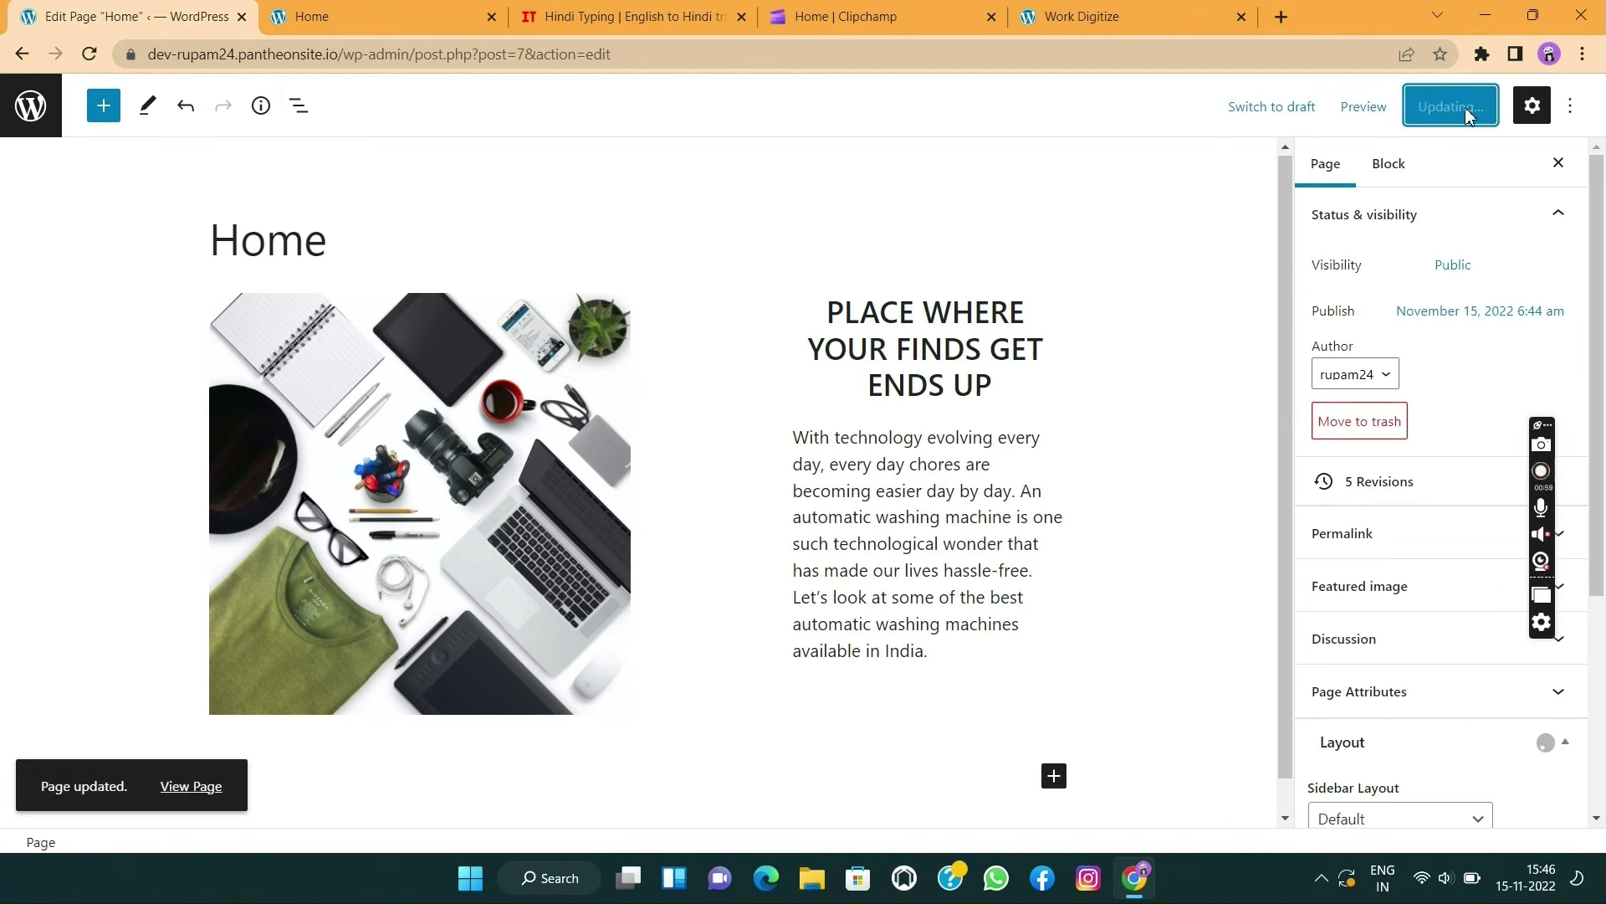
{"action": "left_click", "coordinate": [361, 18]}
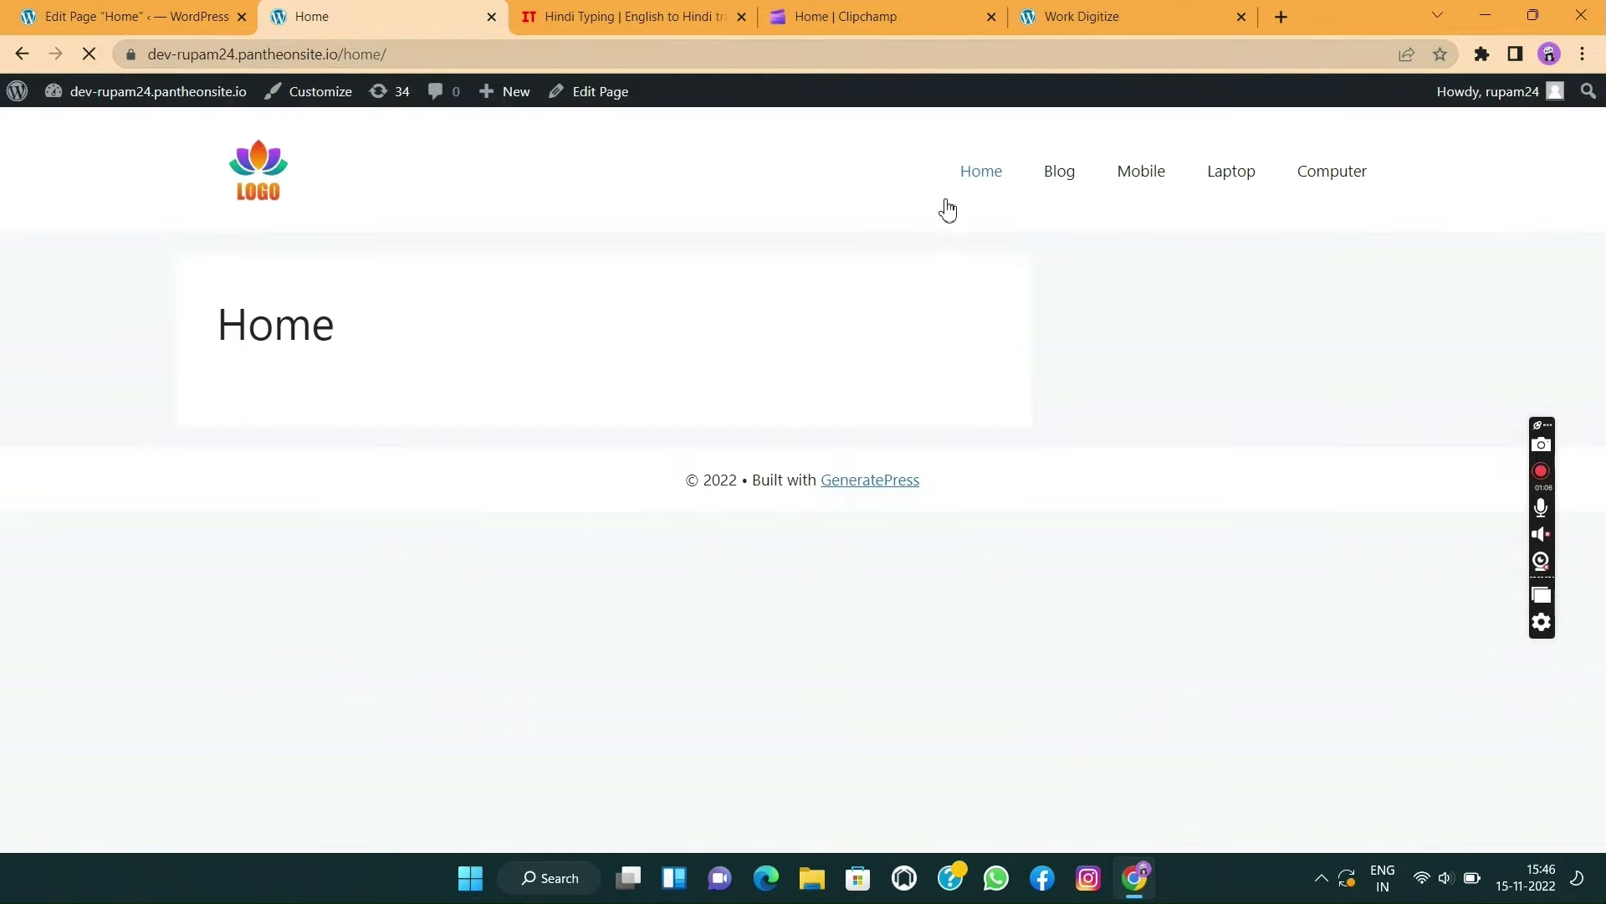
{"action": "left_click", "coordinate": [983, 173]}
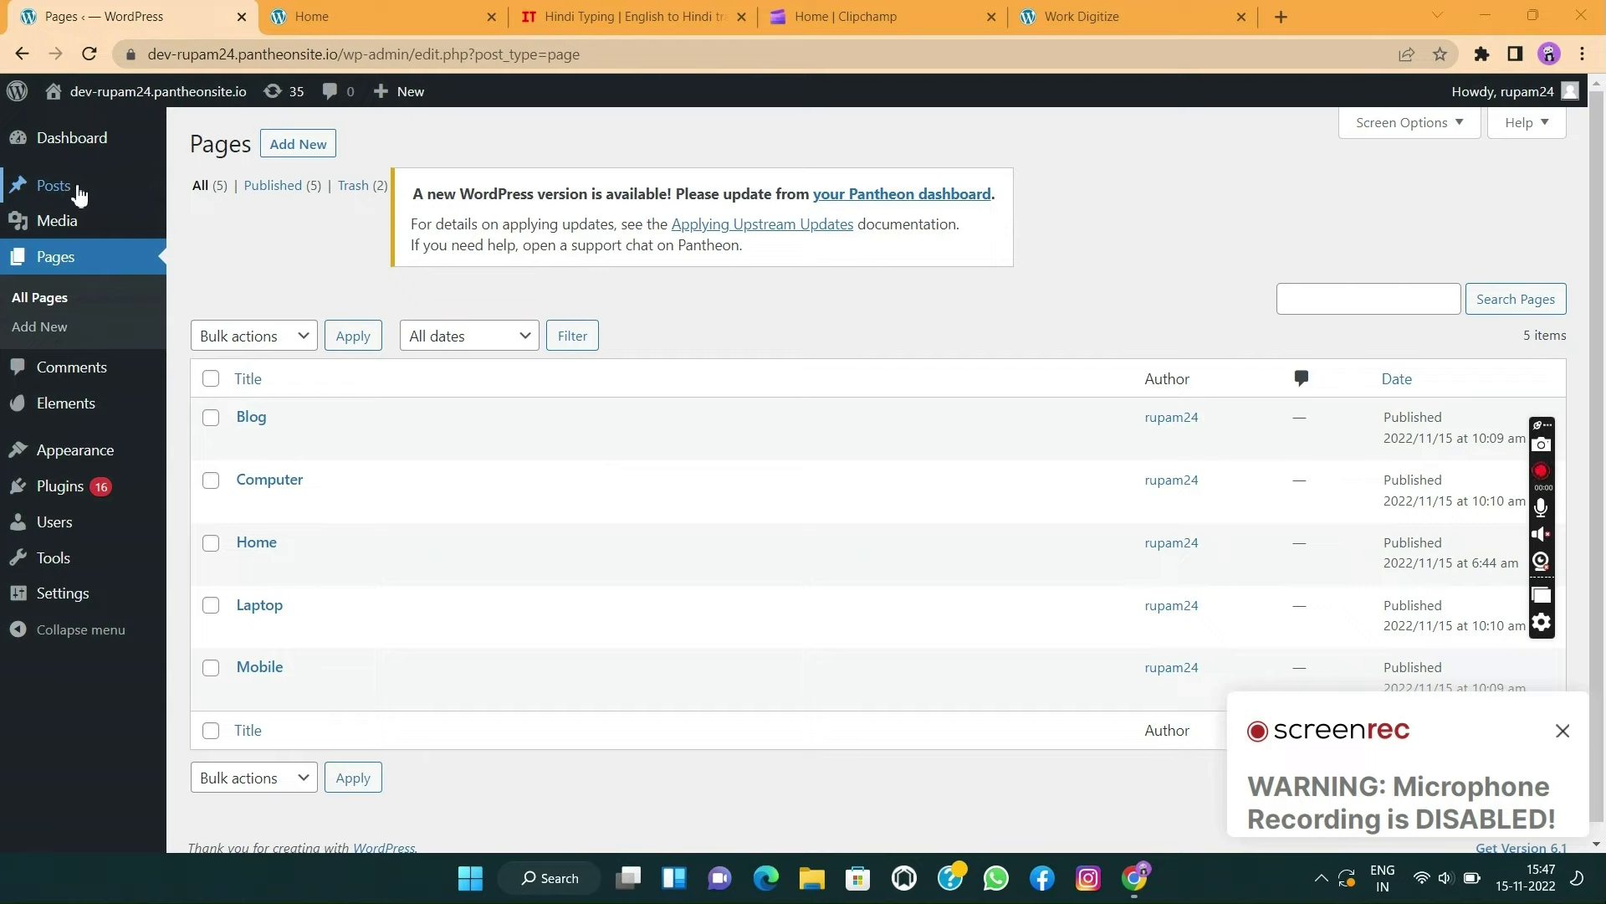
- Create a new post titled "Best Mobile for Gaming" and publish it
{"action": "mouse_move", "coordinate": [61, 189]}
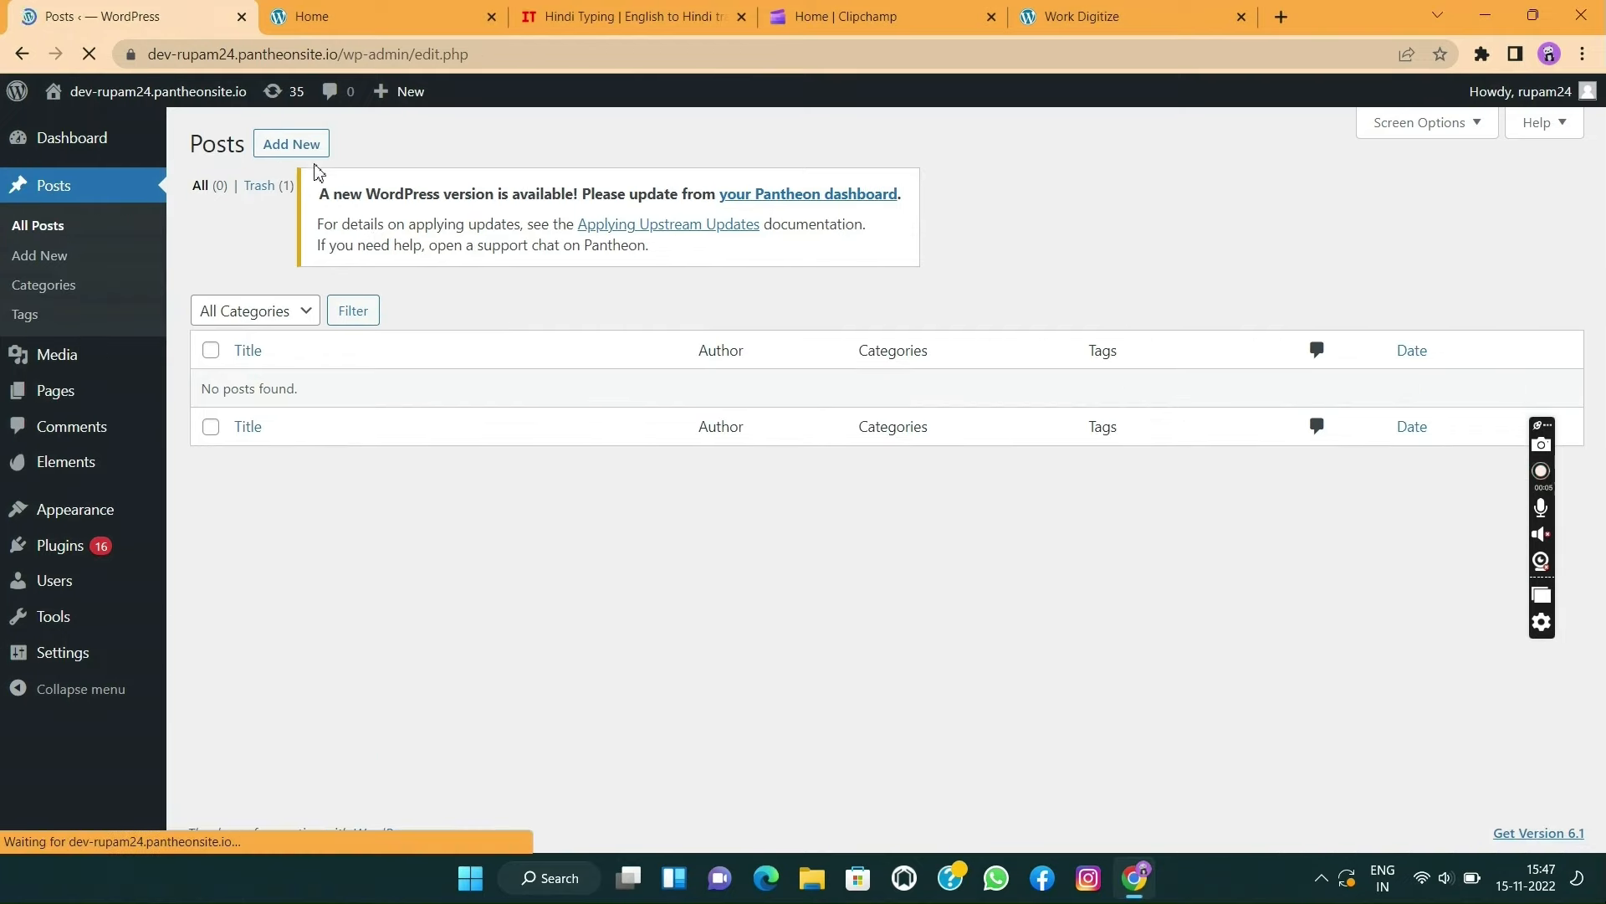
{"action": "left_click", "coordinate": [296, 150]}
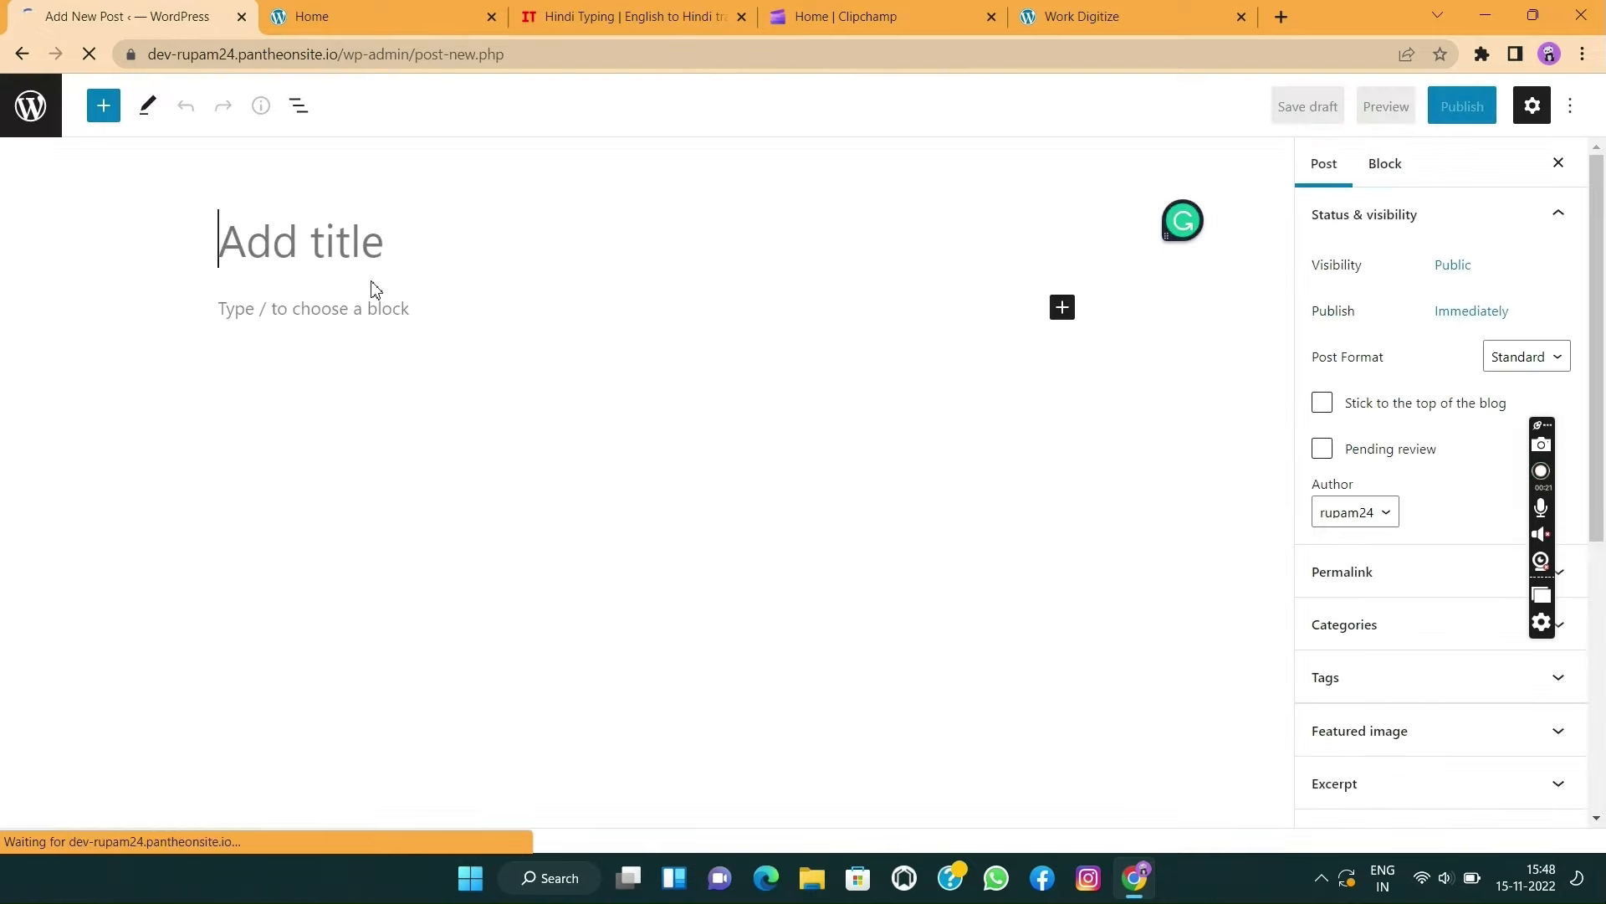
{"action": "type", "text": "Be"}
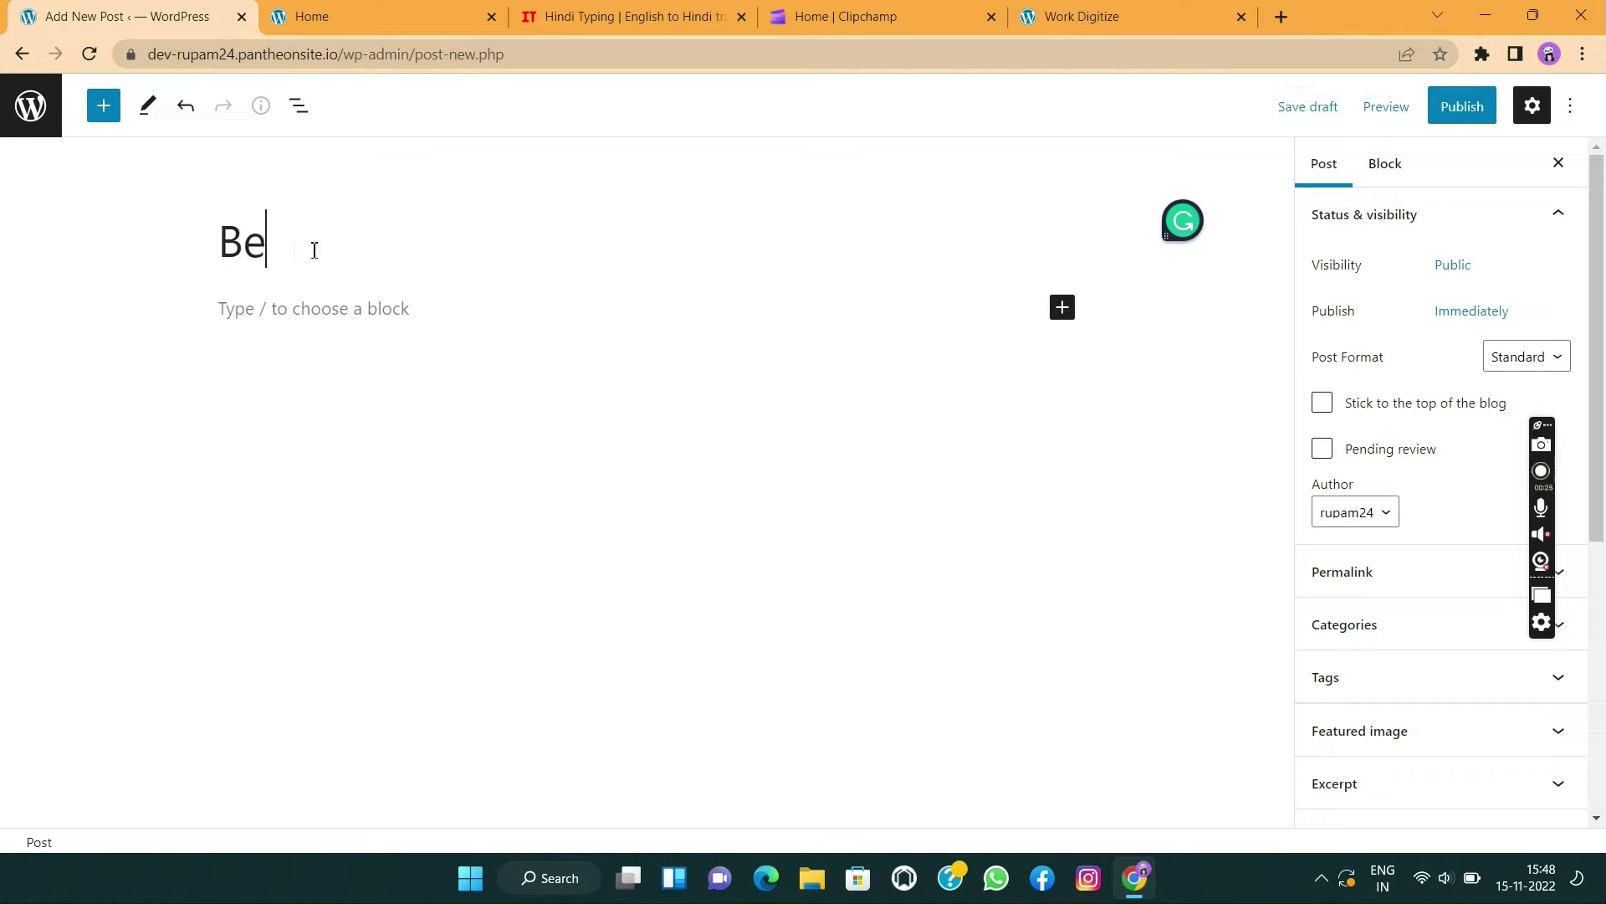
{"action": "type", "text": "st Mobile "}
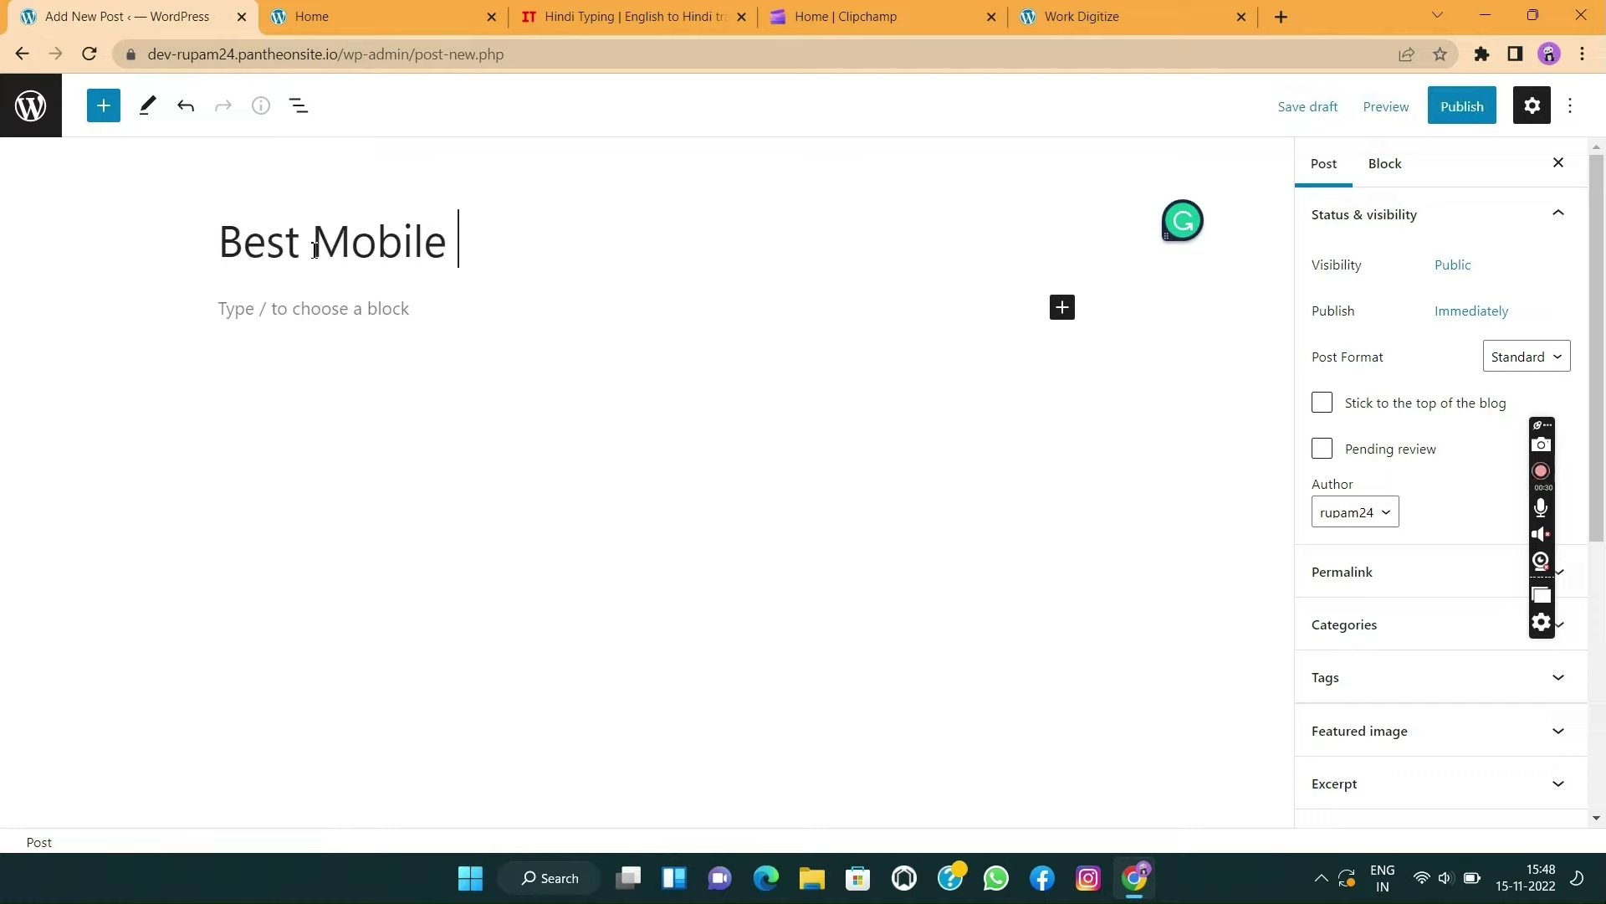
{"action": "type", "text": "for Gaming"}
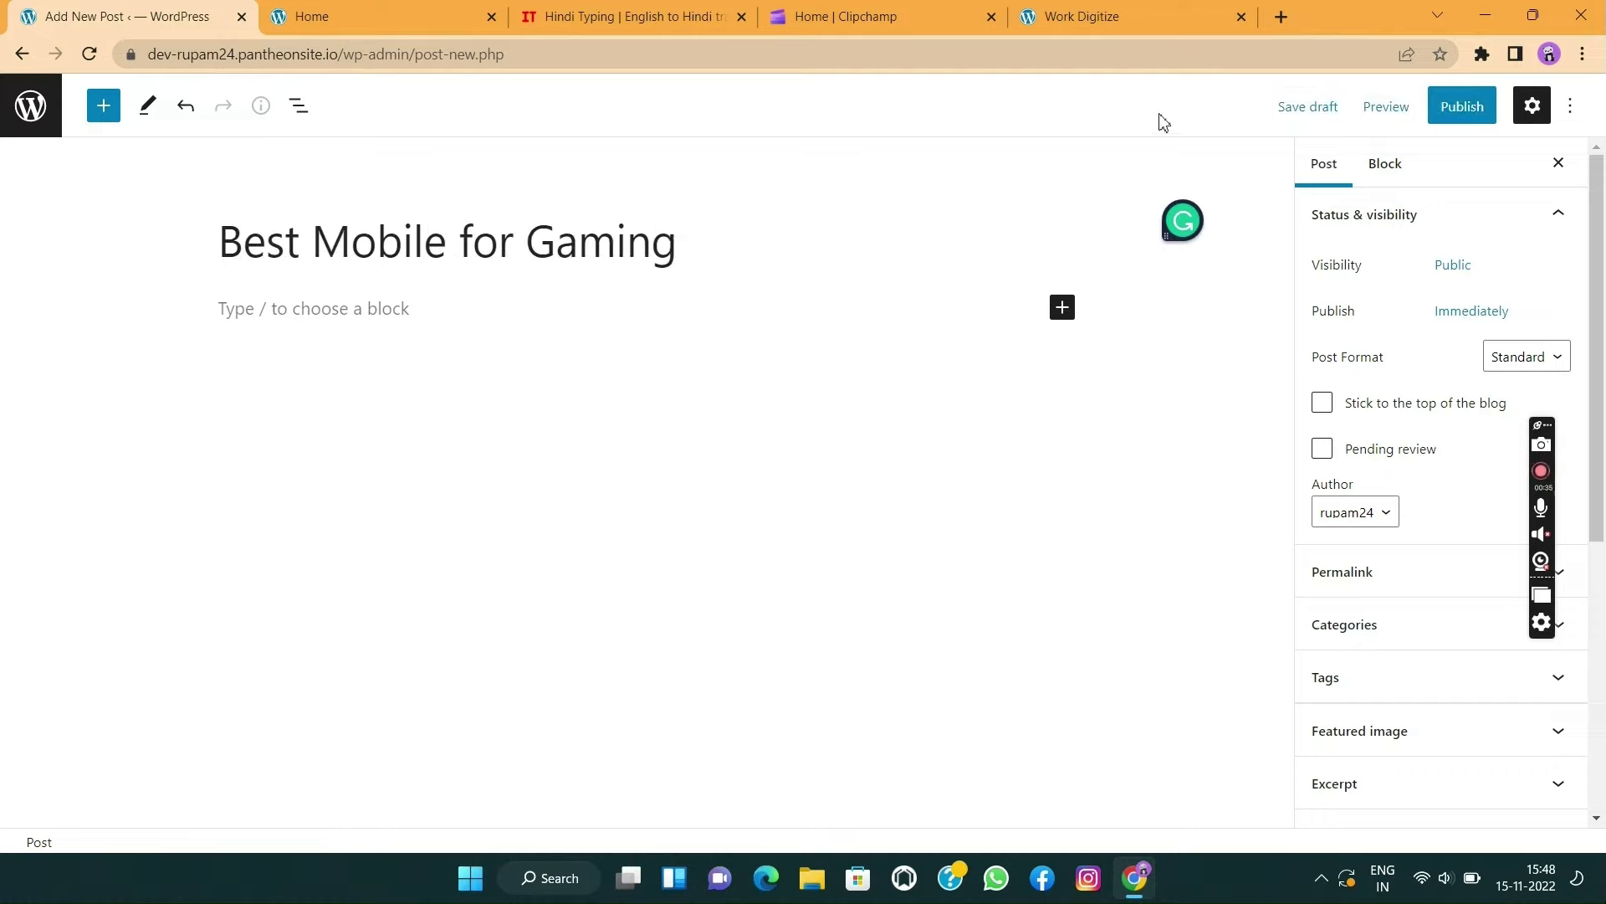
{"action": "left_click", "coordinate": [1460, 108]}
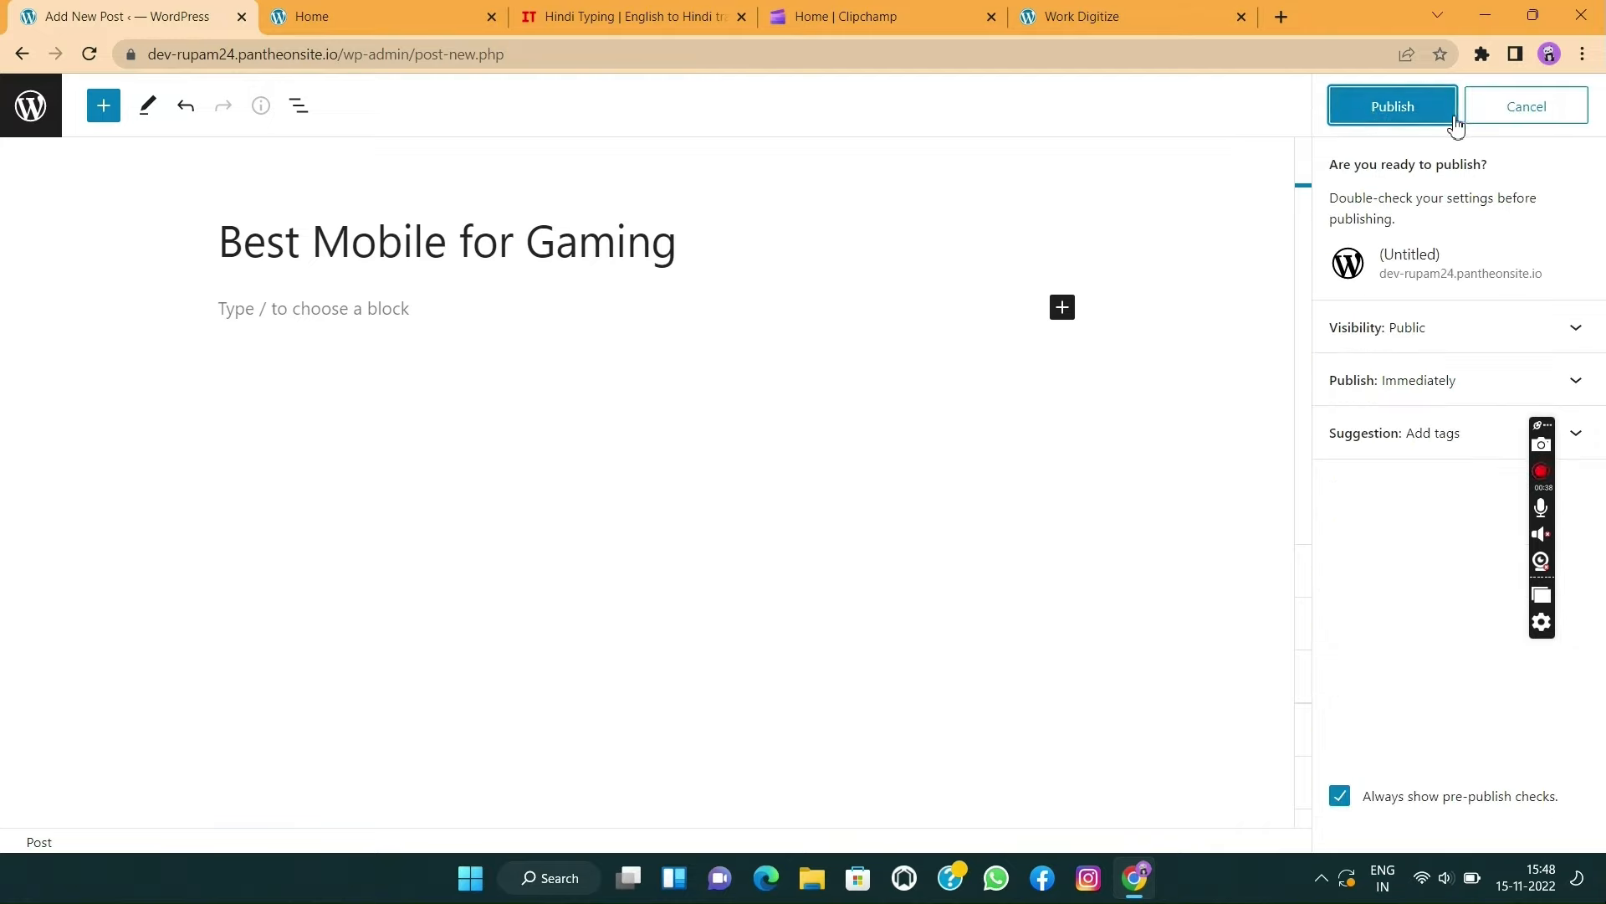
{"action": "left_click", "coordinate": [1364, 117]}
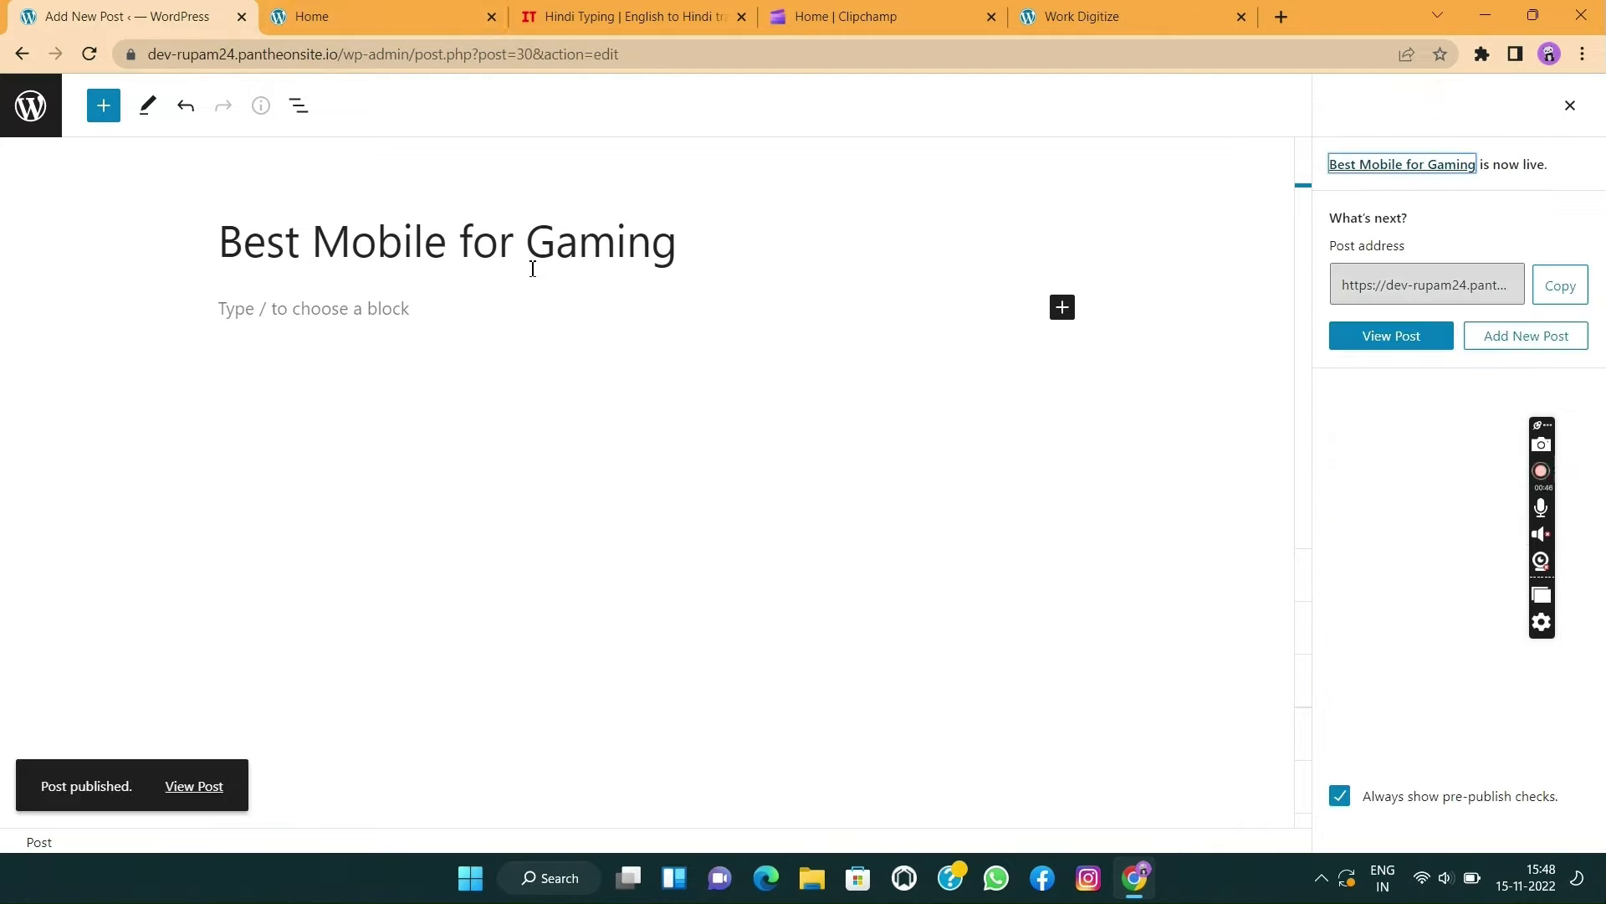
- Review the Home page on the live site and open the Blog page to check for the new post
{"action": "left_click", "coordinate": [404, 10]}
{"action": "scroll", "coordinate": [673, 410], "scroll_direction": "down", "scroll_amount": 2}
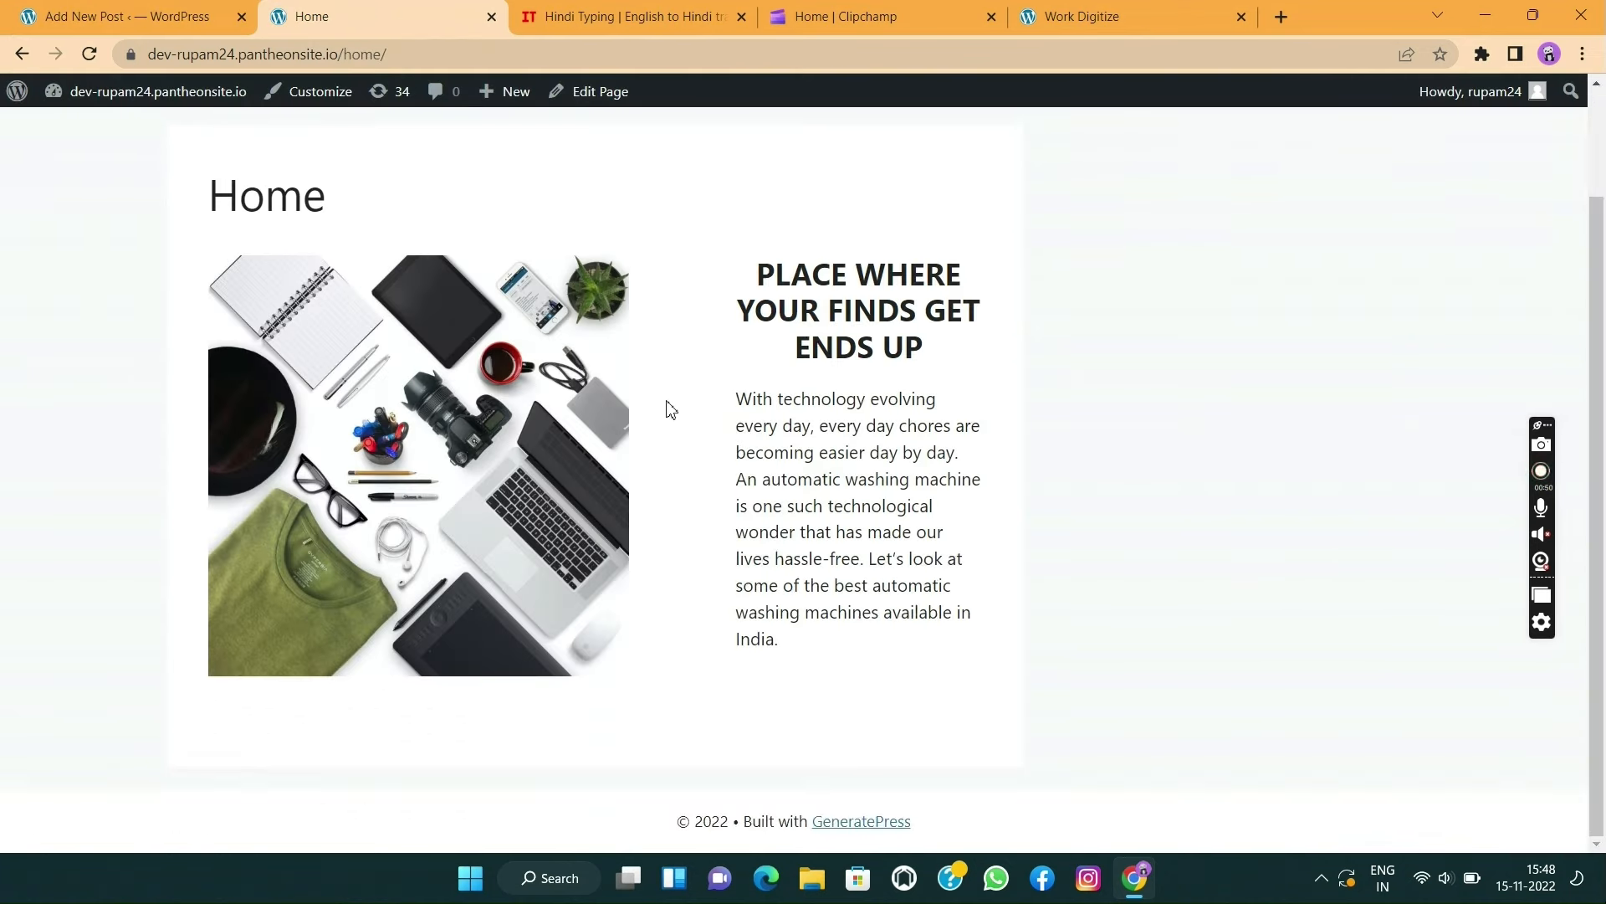
{"action": "scroll", "coordinate": [673, 410], "scroll_direction": "up", "scroll_amount": 2}
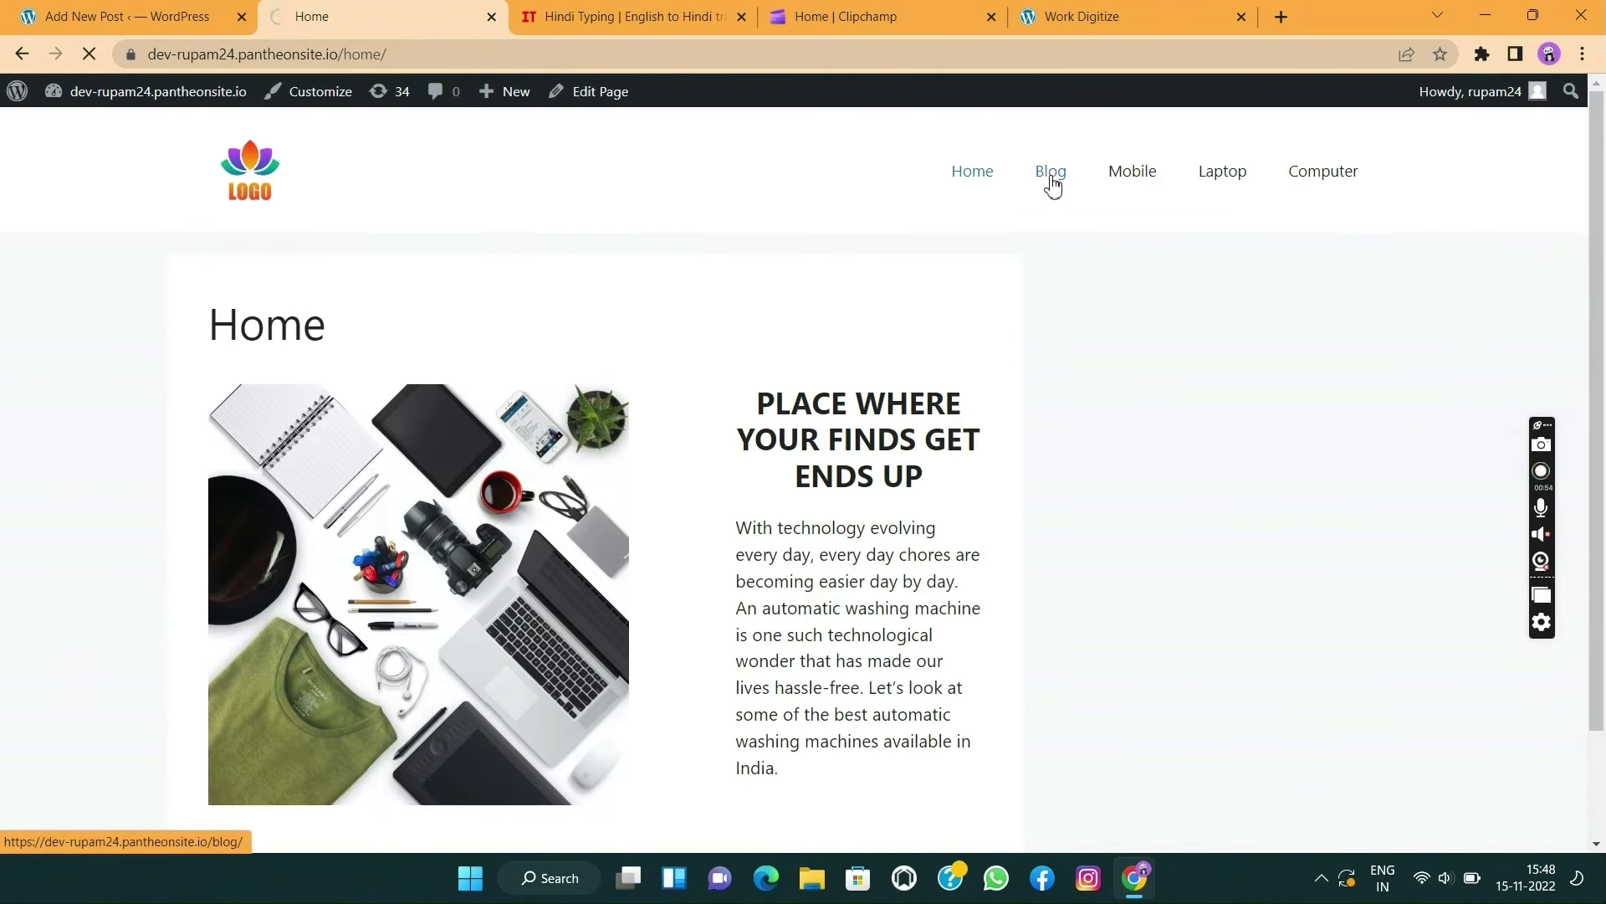
{"action": "left_click", "coordinate": [1051, 180]}
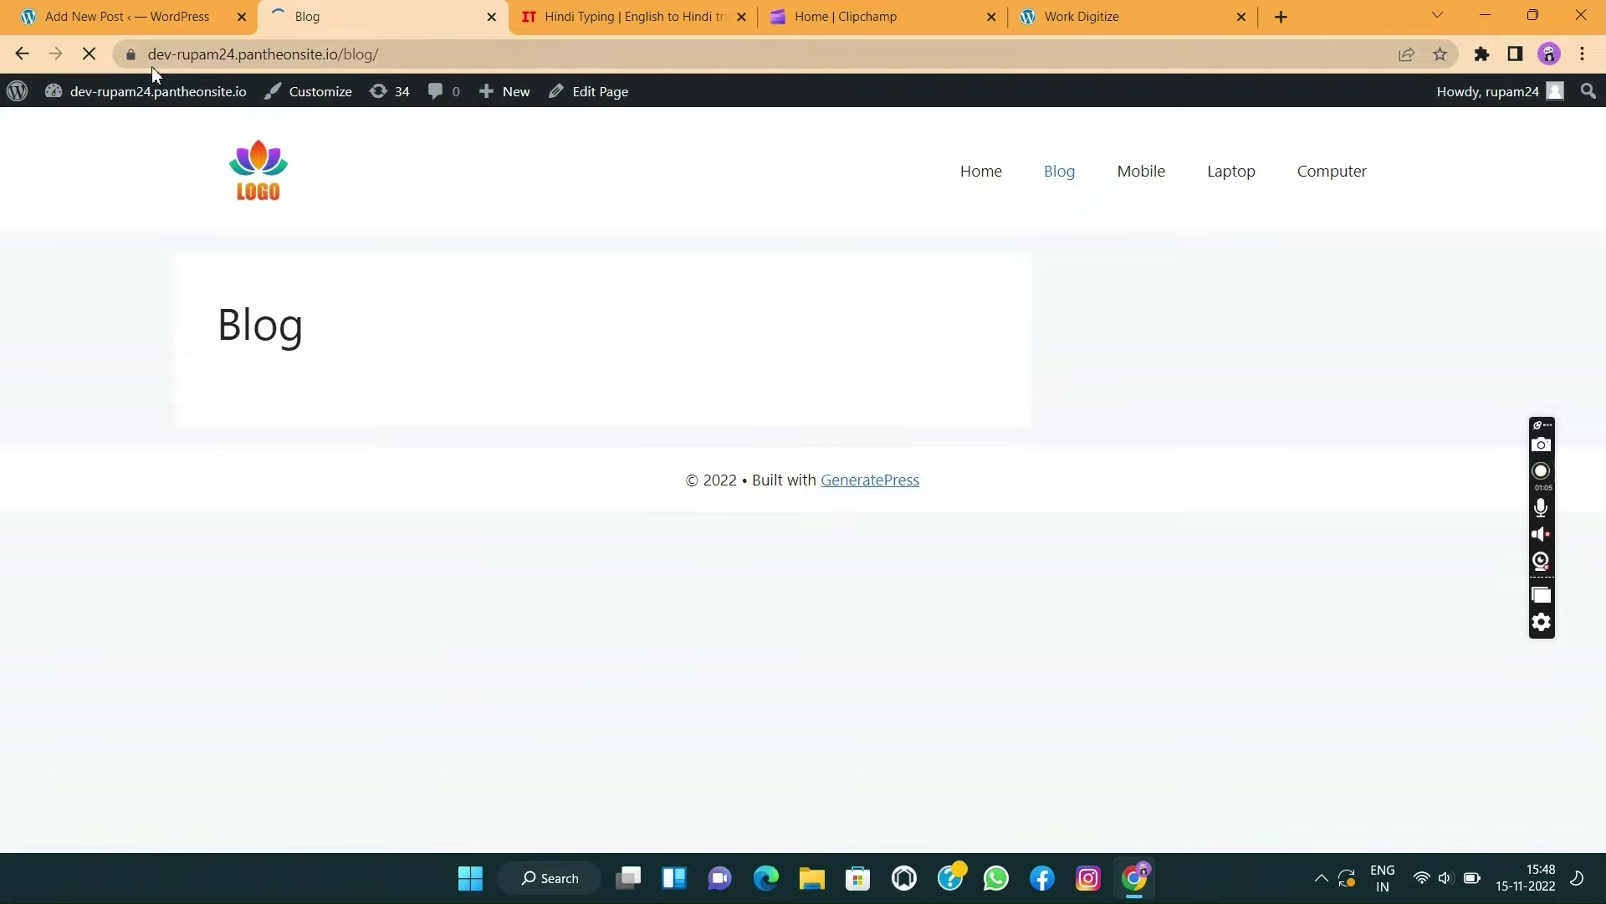
- In the Reading settings, make the homepage a static page using Home, set the posts page to Blog, and save
{"action": "left_click", "coordinate": [137, 12]}
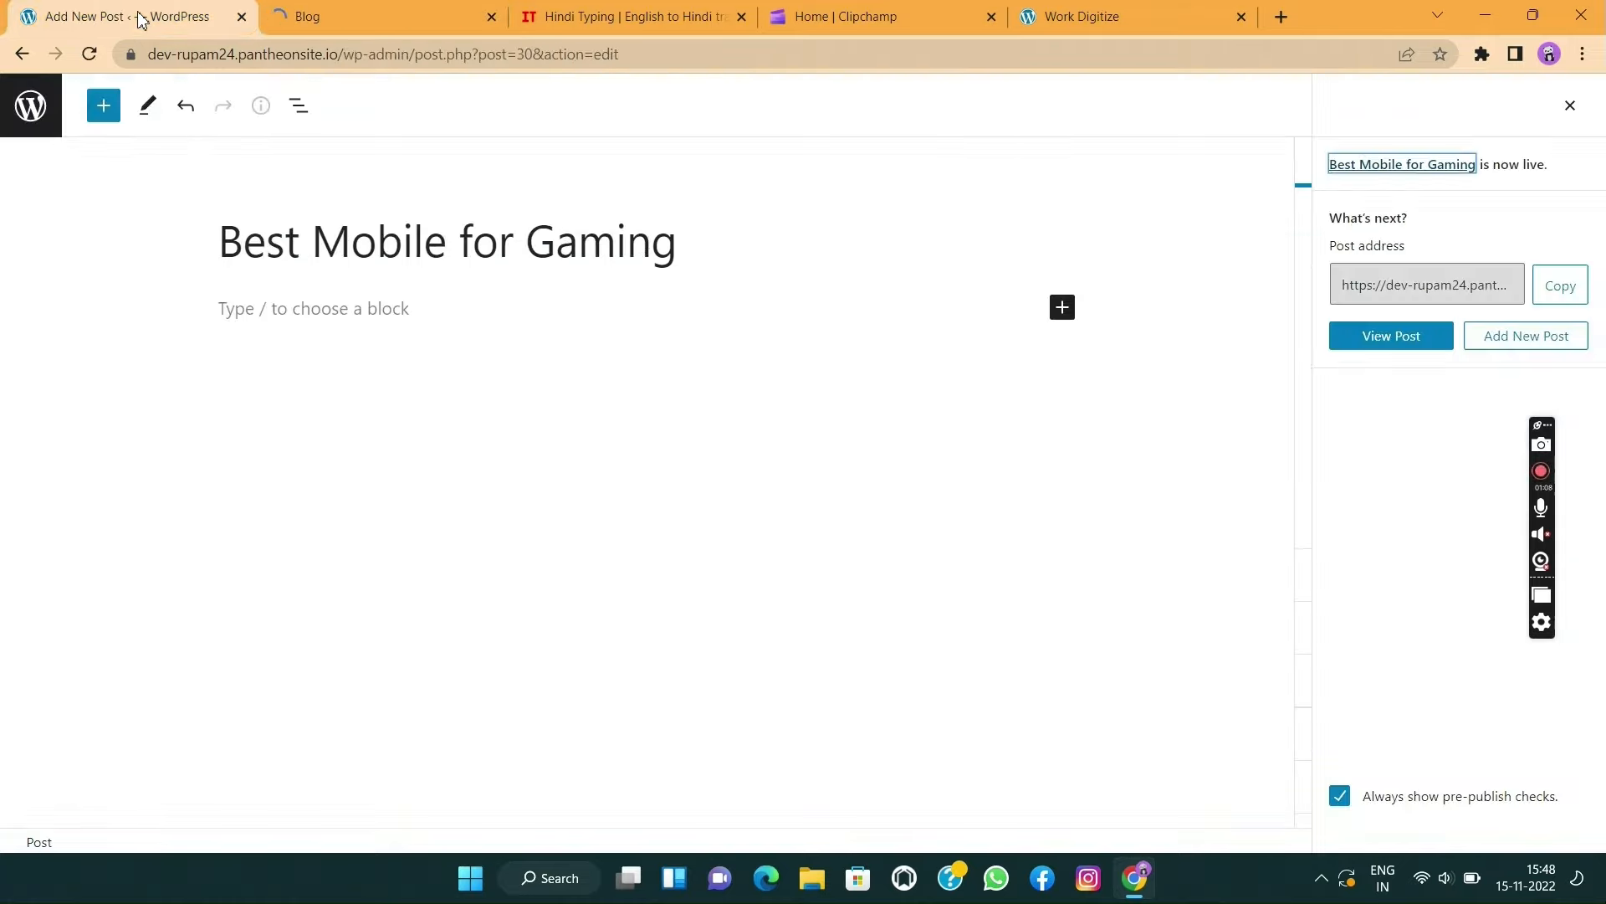
{"action": "left_click", "coordinate": [31, 107]}
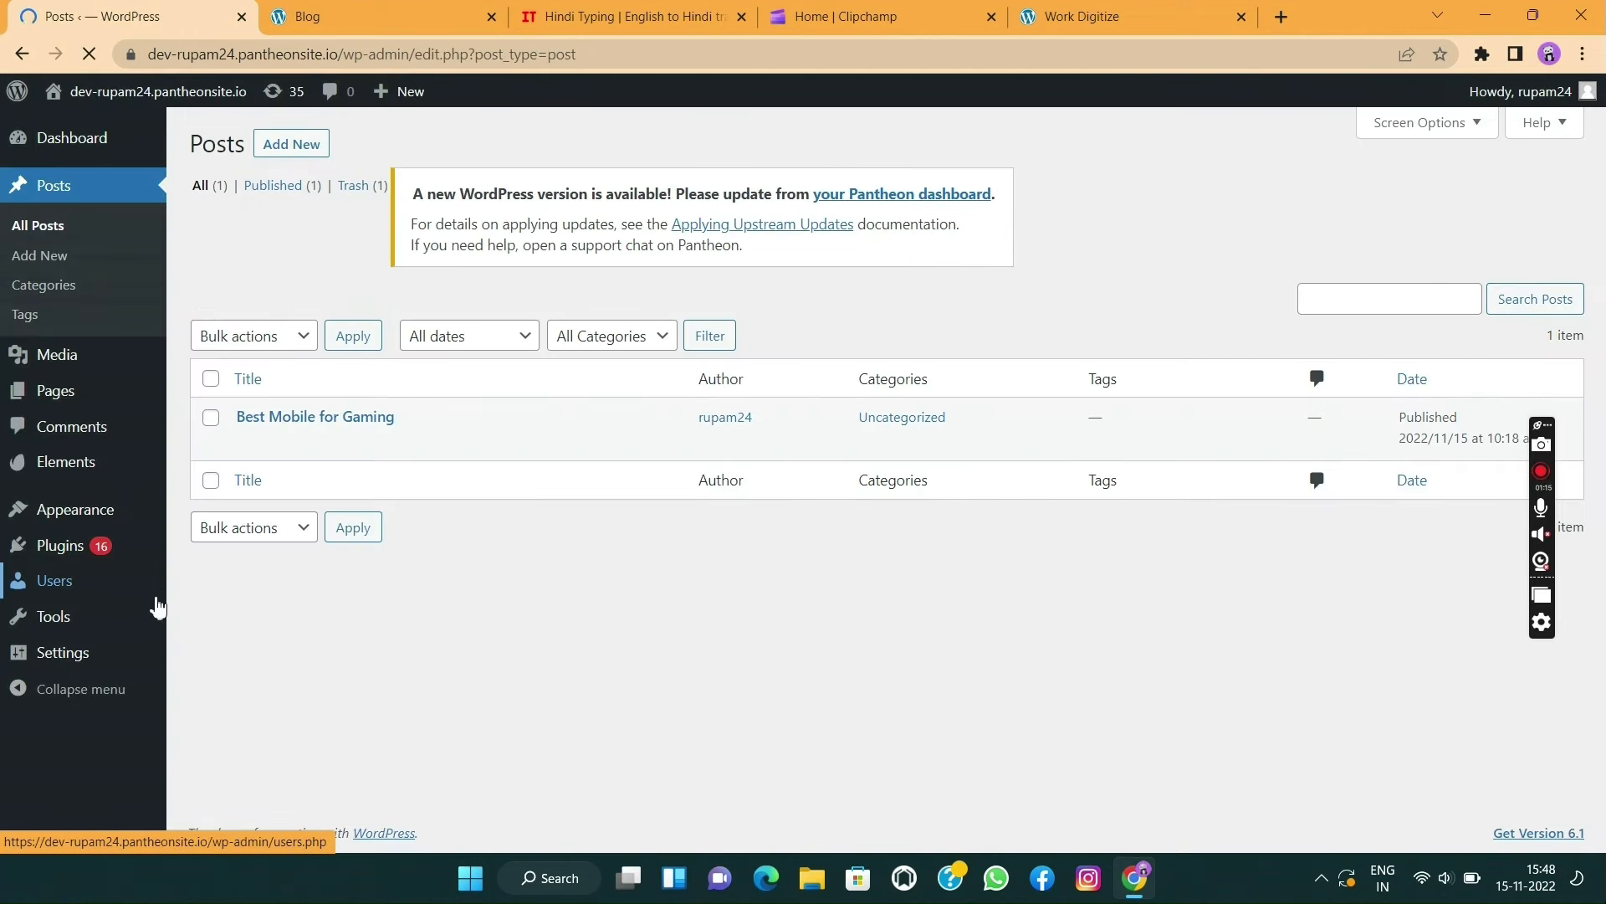
{"action": "mouse_move", "coordinate": [107, 656]}
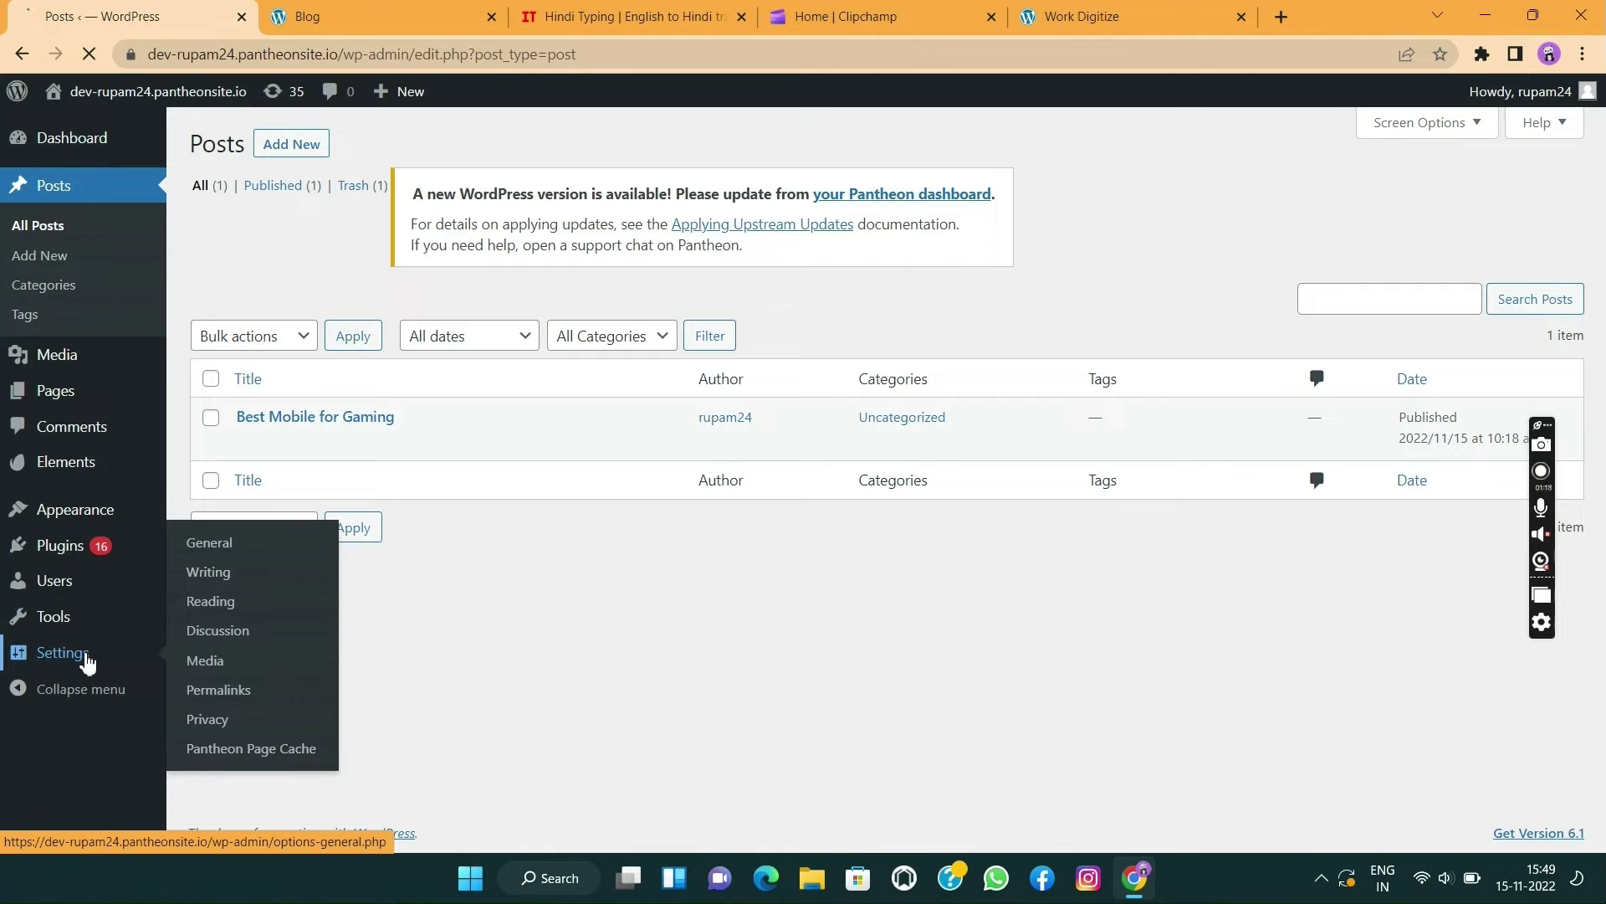
{"action": "left_click", "coordinate": [210, 602]}
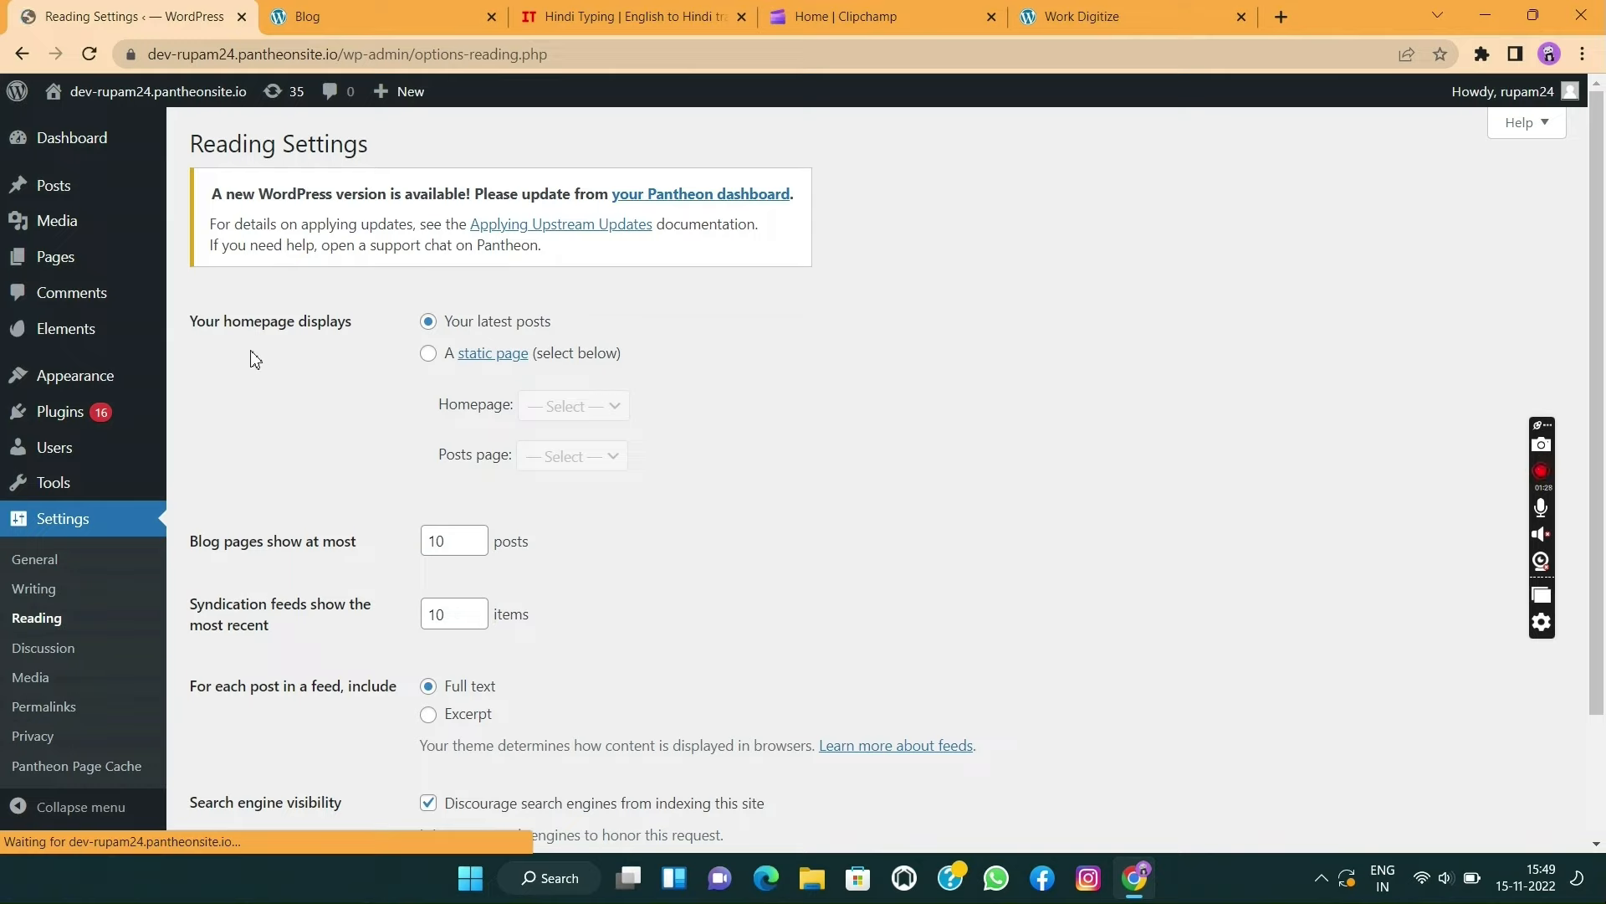
{"action": "left_click", "coordinate": [429, 354]}
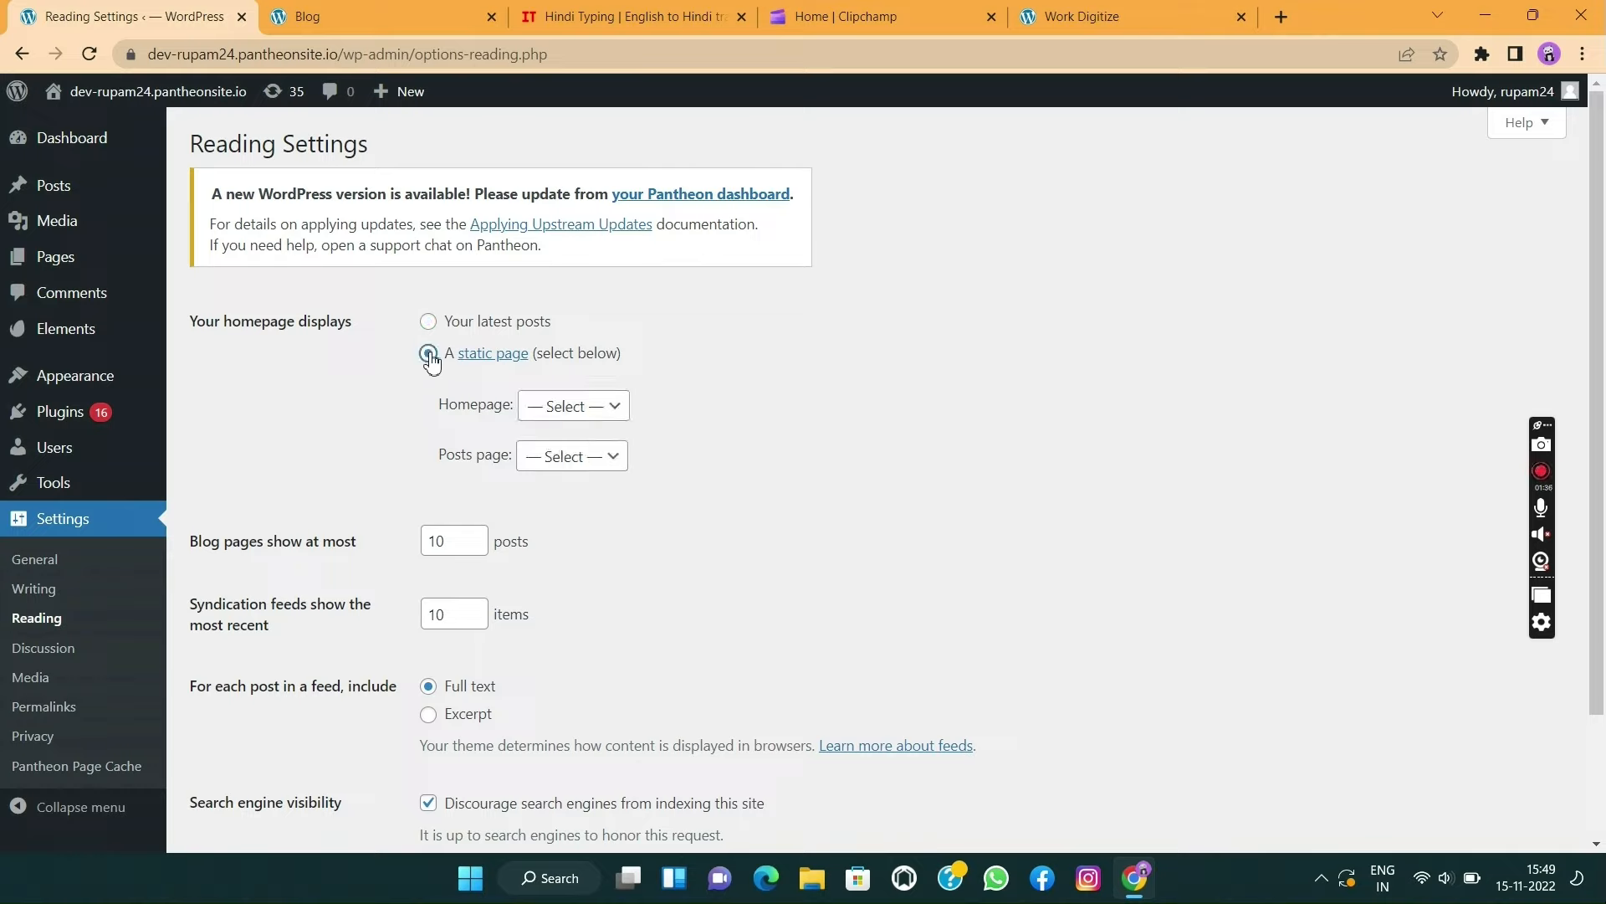
{"action": "left_click", "coordinate": [611, 417]}
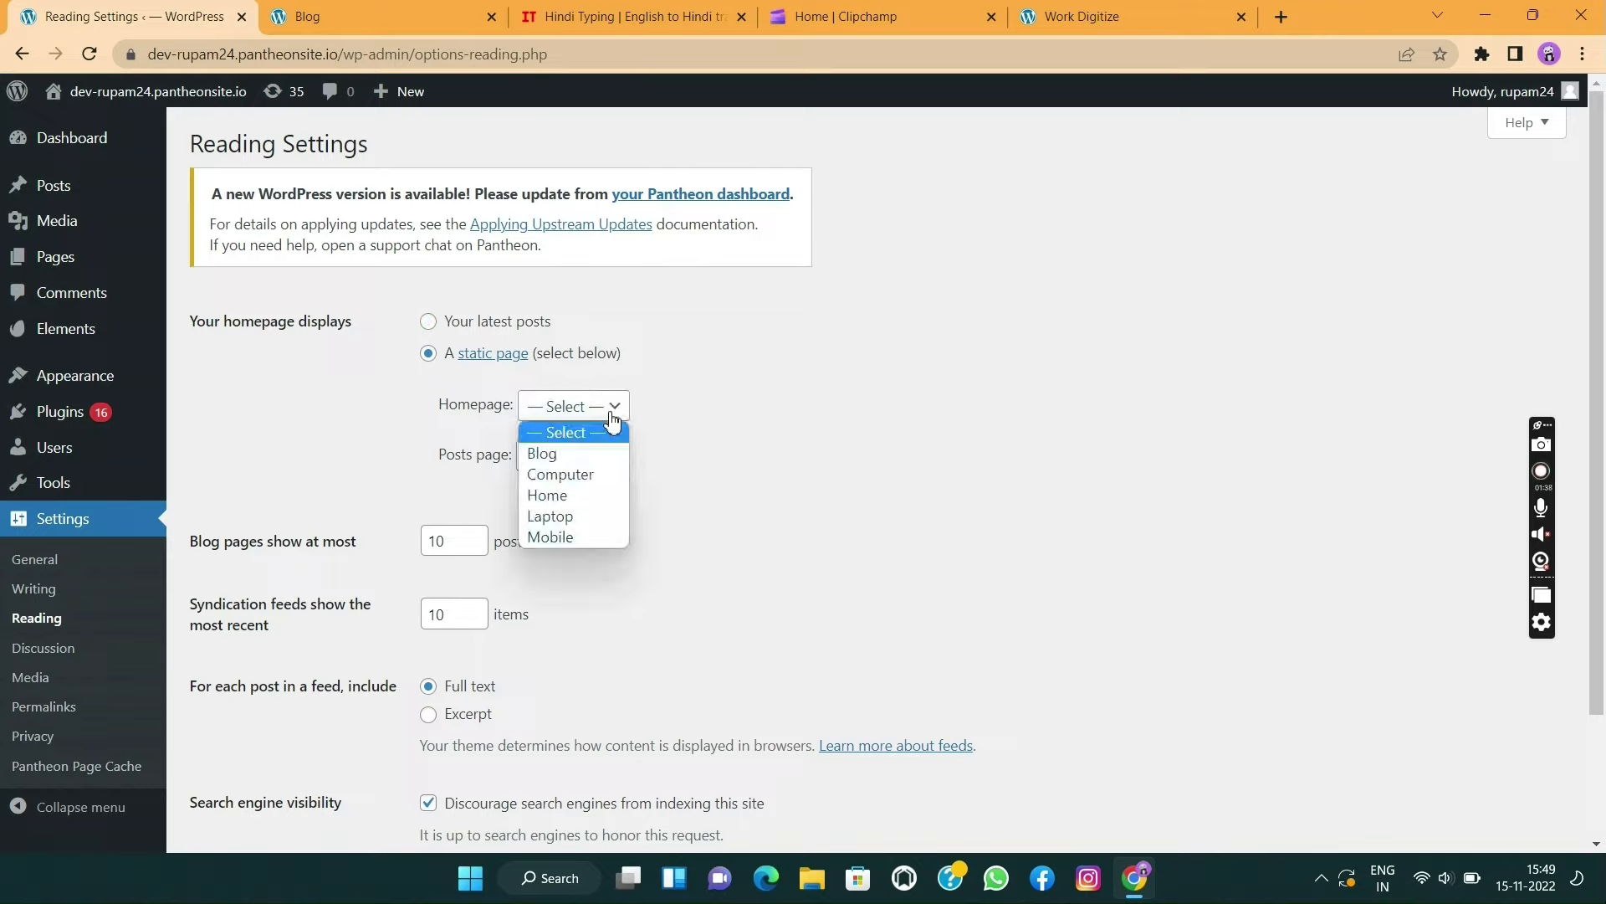
{"action": "left_click", "coordinate": [580, 503]}
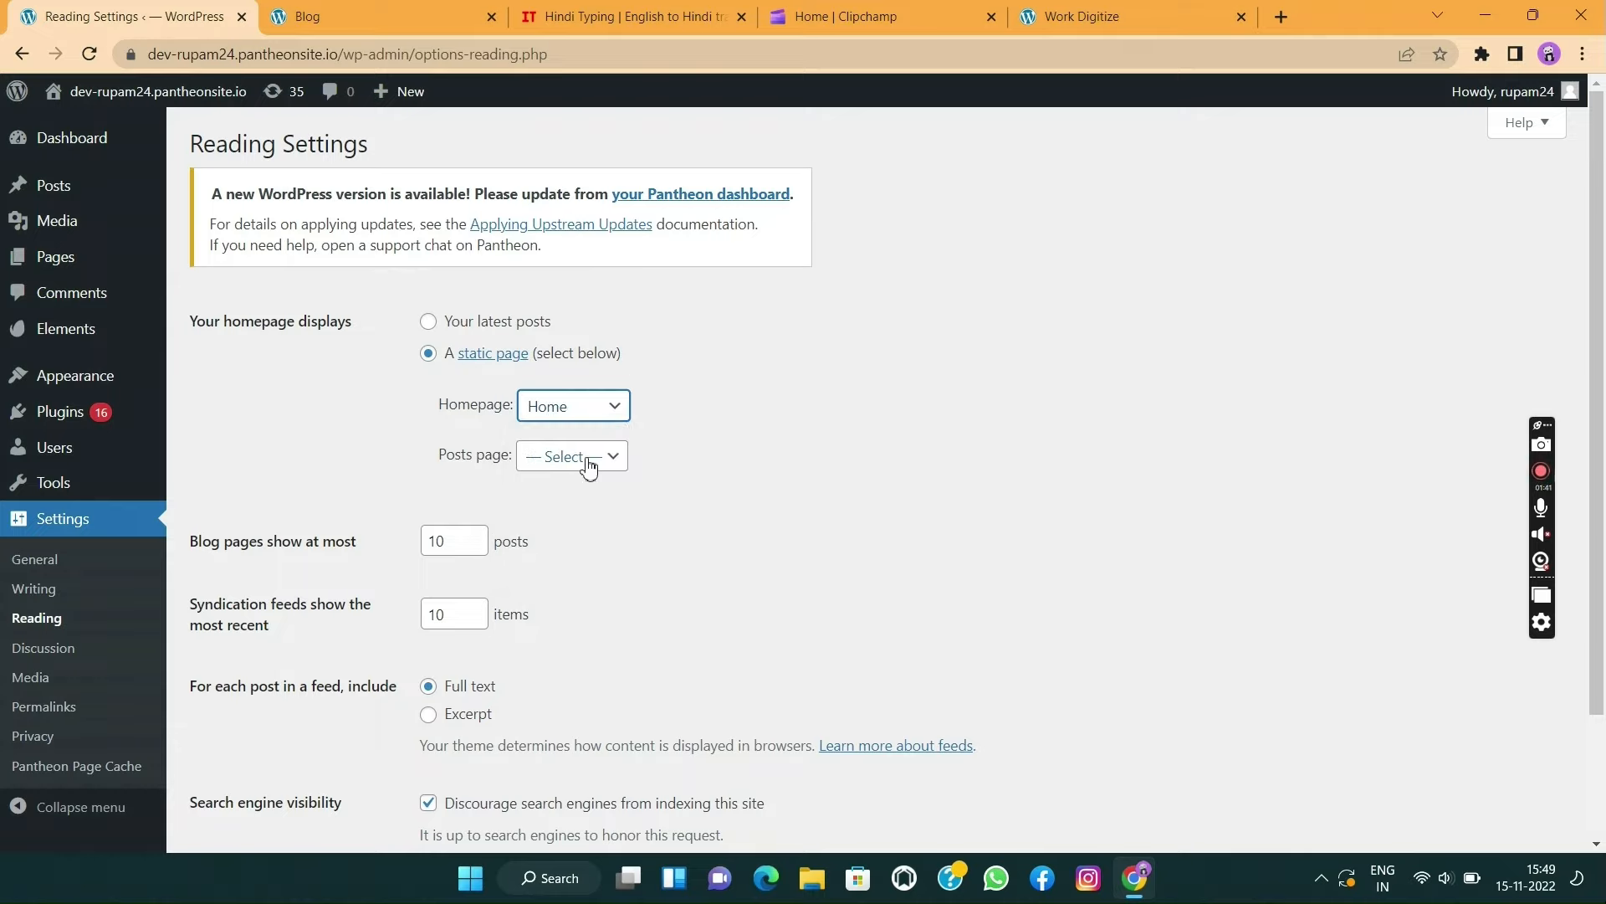
{"action": "left_click", "coordinate": [589, 465]}
{"action": "left_click", "coordinate": [570, 505]}
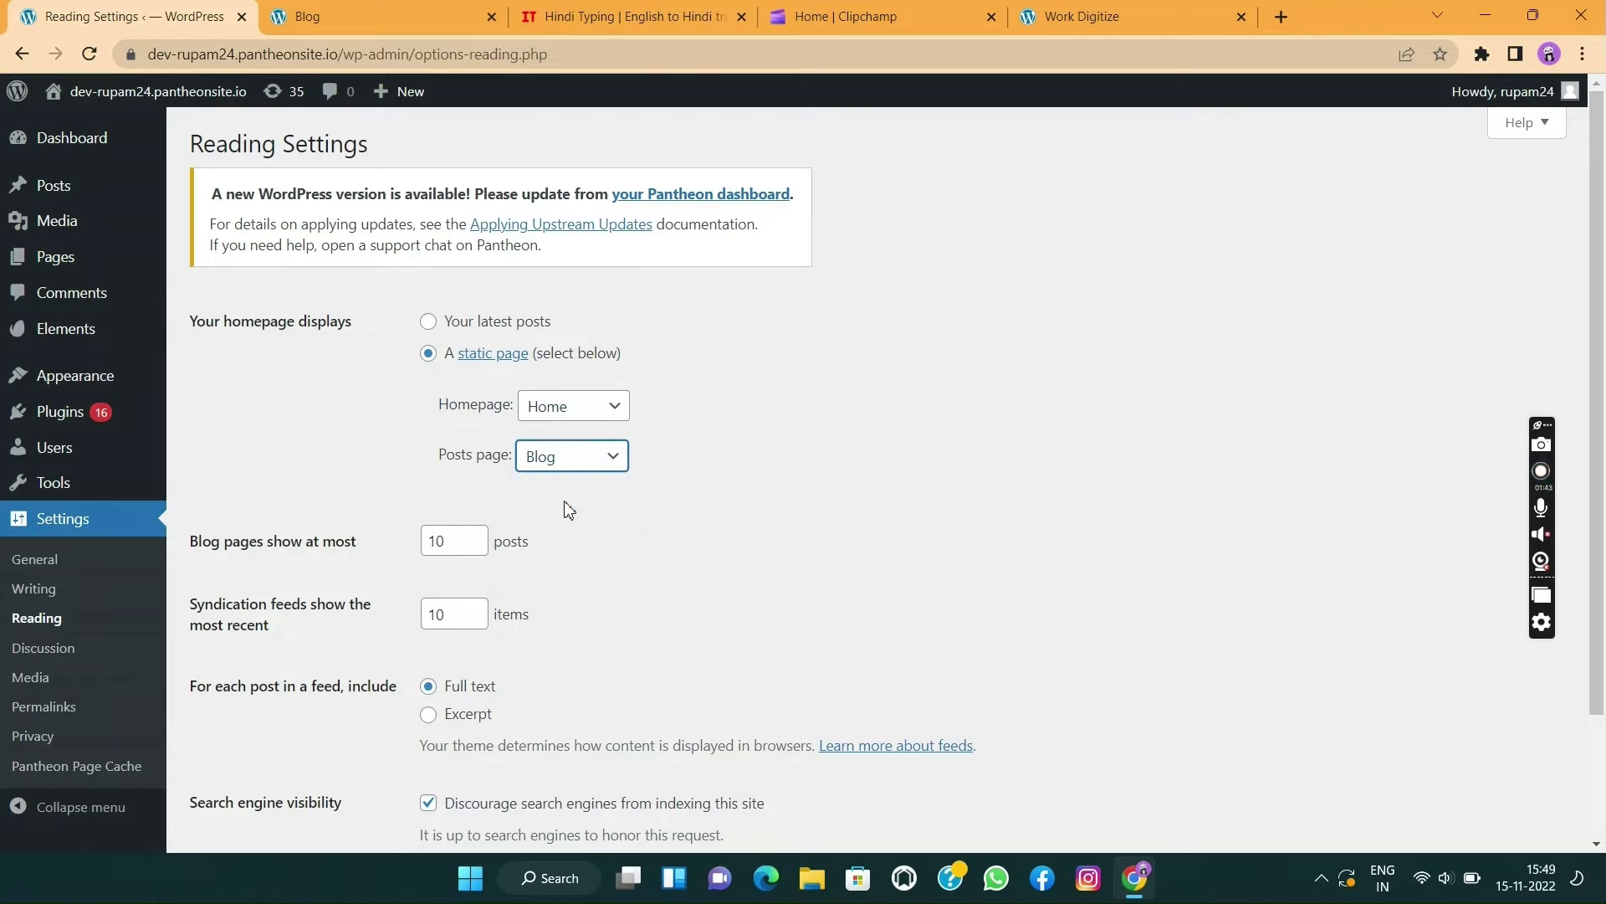
{"action": "scroll", "coordinate": [564, 520], "scroll_direction": "down", "scroll_amount": 2}
{"action": "left_click", "coordinate": [243, 742]}
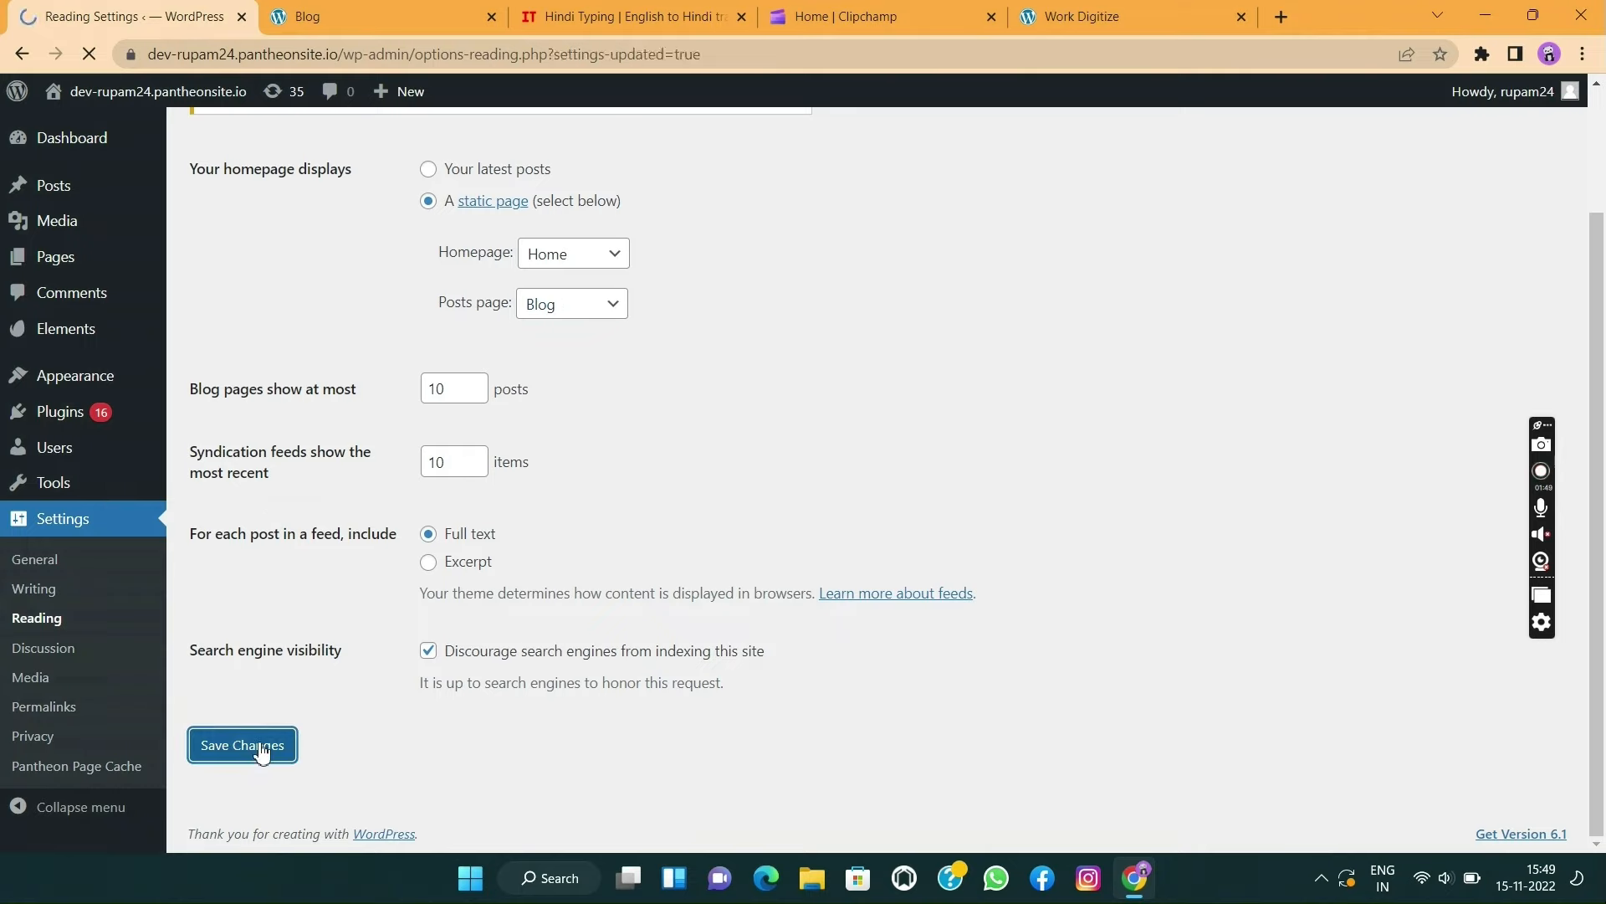
- Reload the Blog page on the live site to check that the published post is listed
{"action": "left_click", "coordinate": [376, 20]}
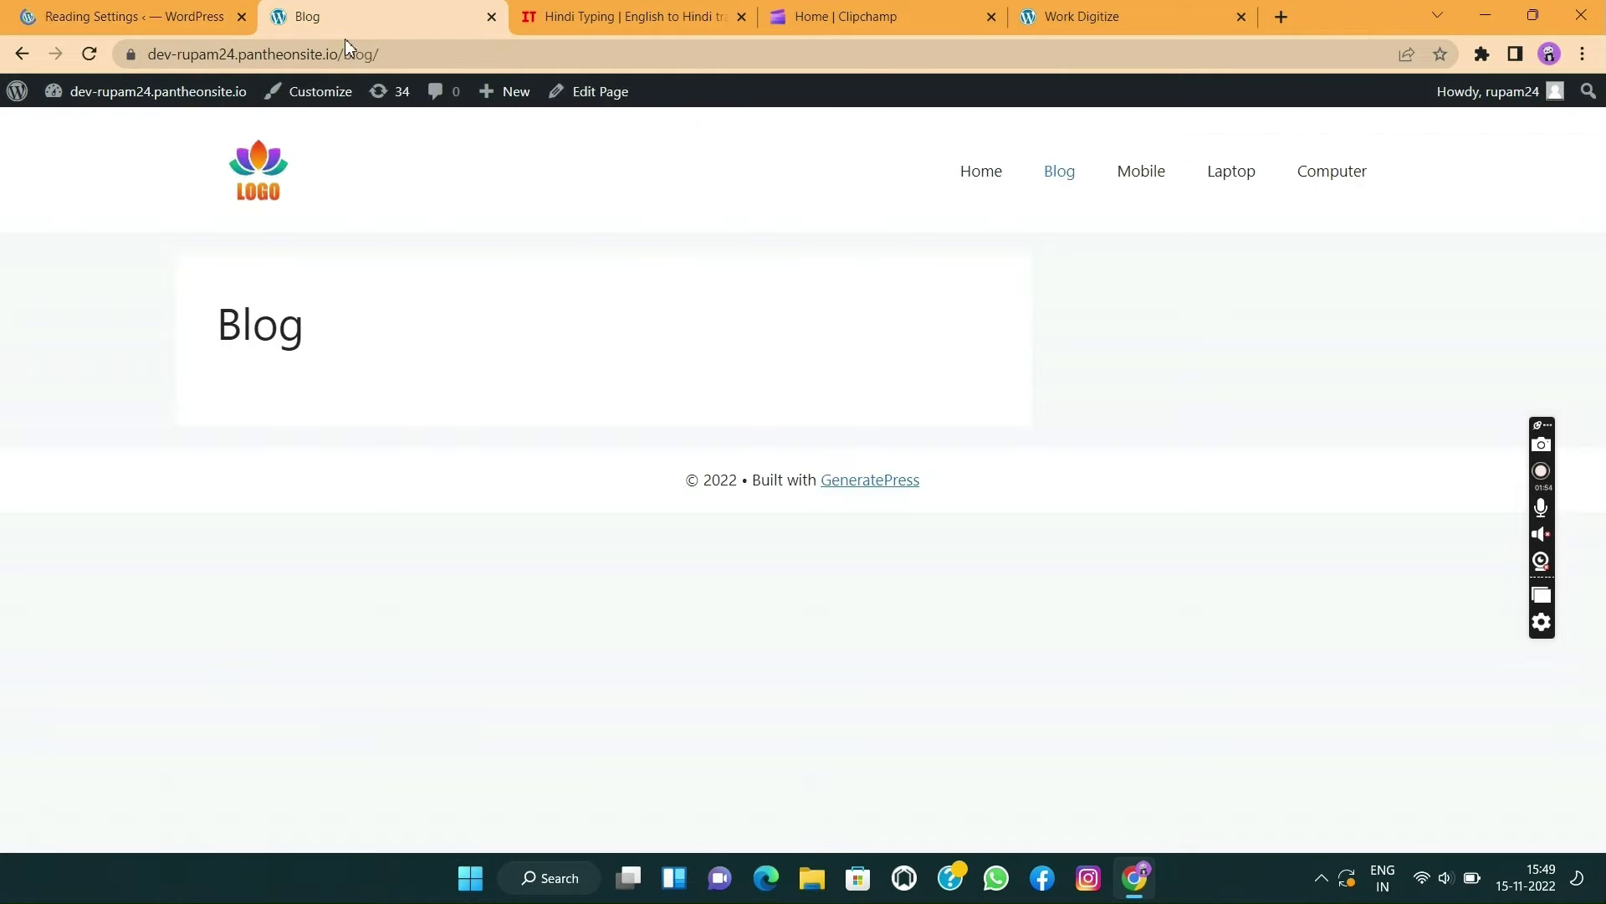
{"action": "left_click", "coordinate": [91, 52]}
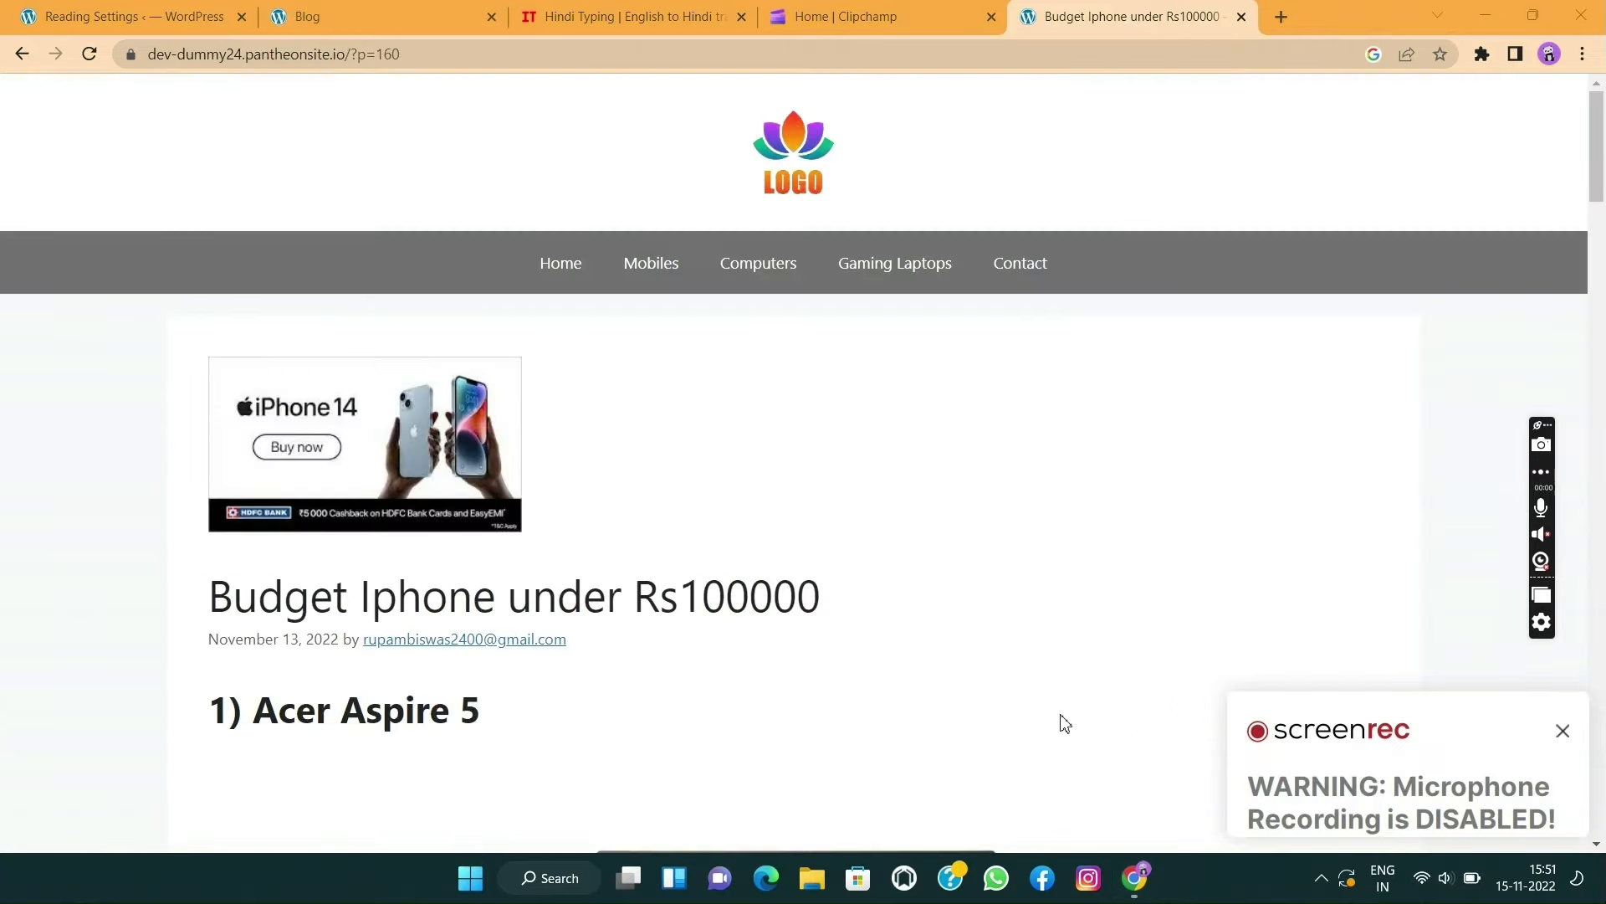
- Examine the layout of the sample post "Budget Iphone under Rs100000", including its product images, Amazon buttons, features and pros and cons tables
{"action": "scroll", "coordinate": [1063, 722], "scroll_direction": "down", "scroll_amount": 10}
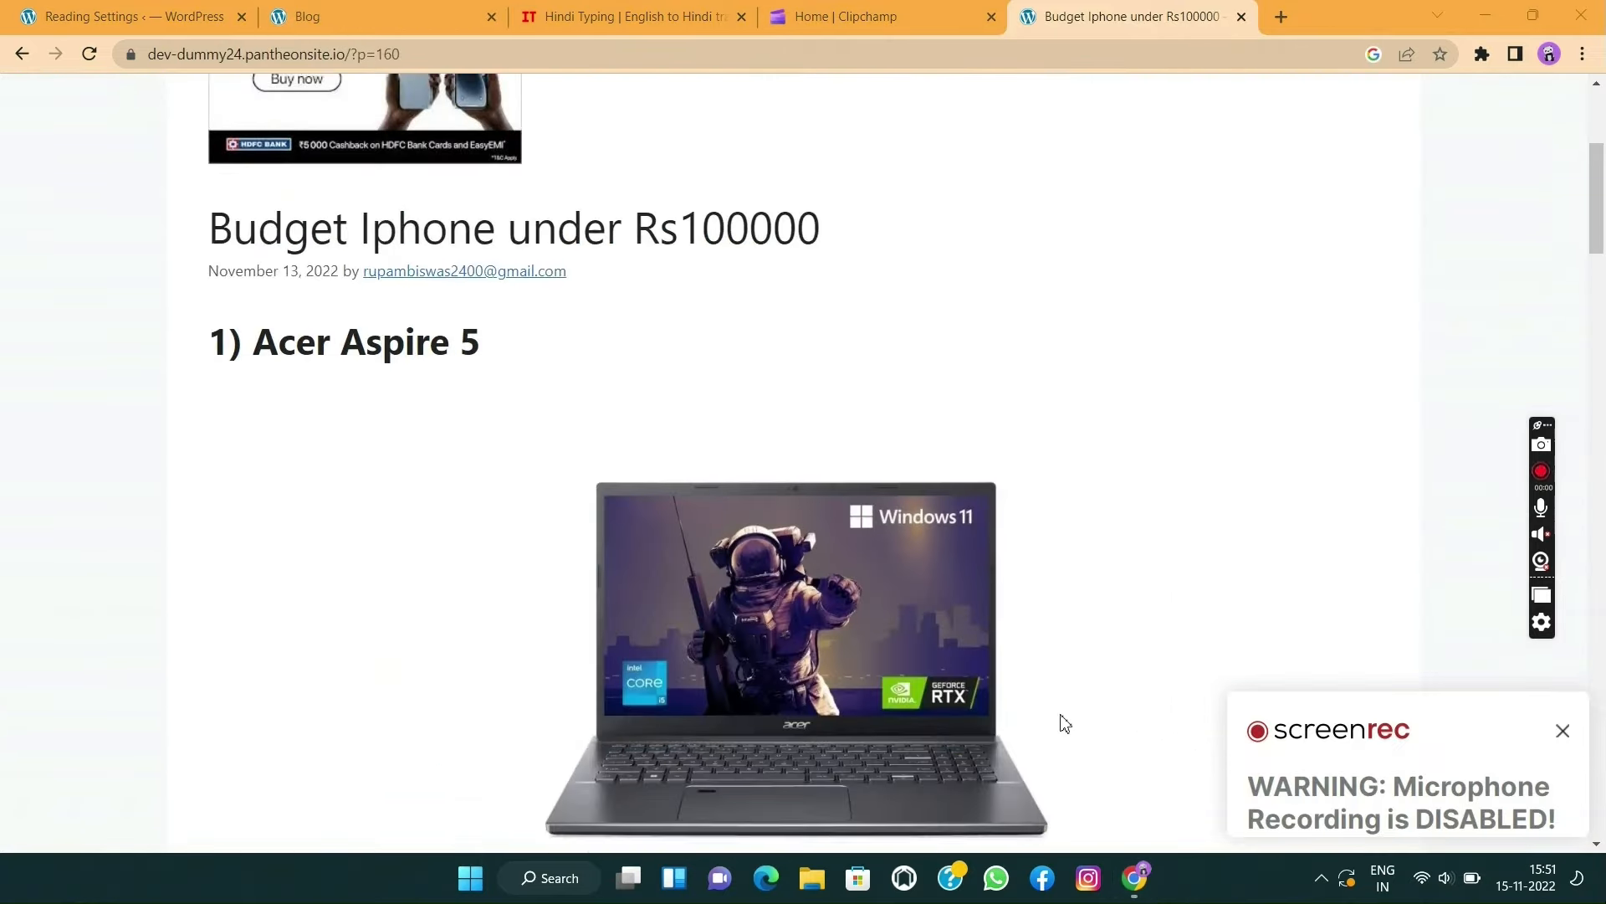
{"action": "scroll", "coordinate": [1063, 722], "scroll_direction": "down", "scroll_amount": 9}
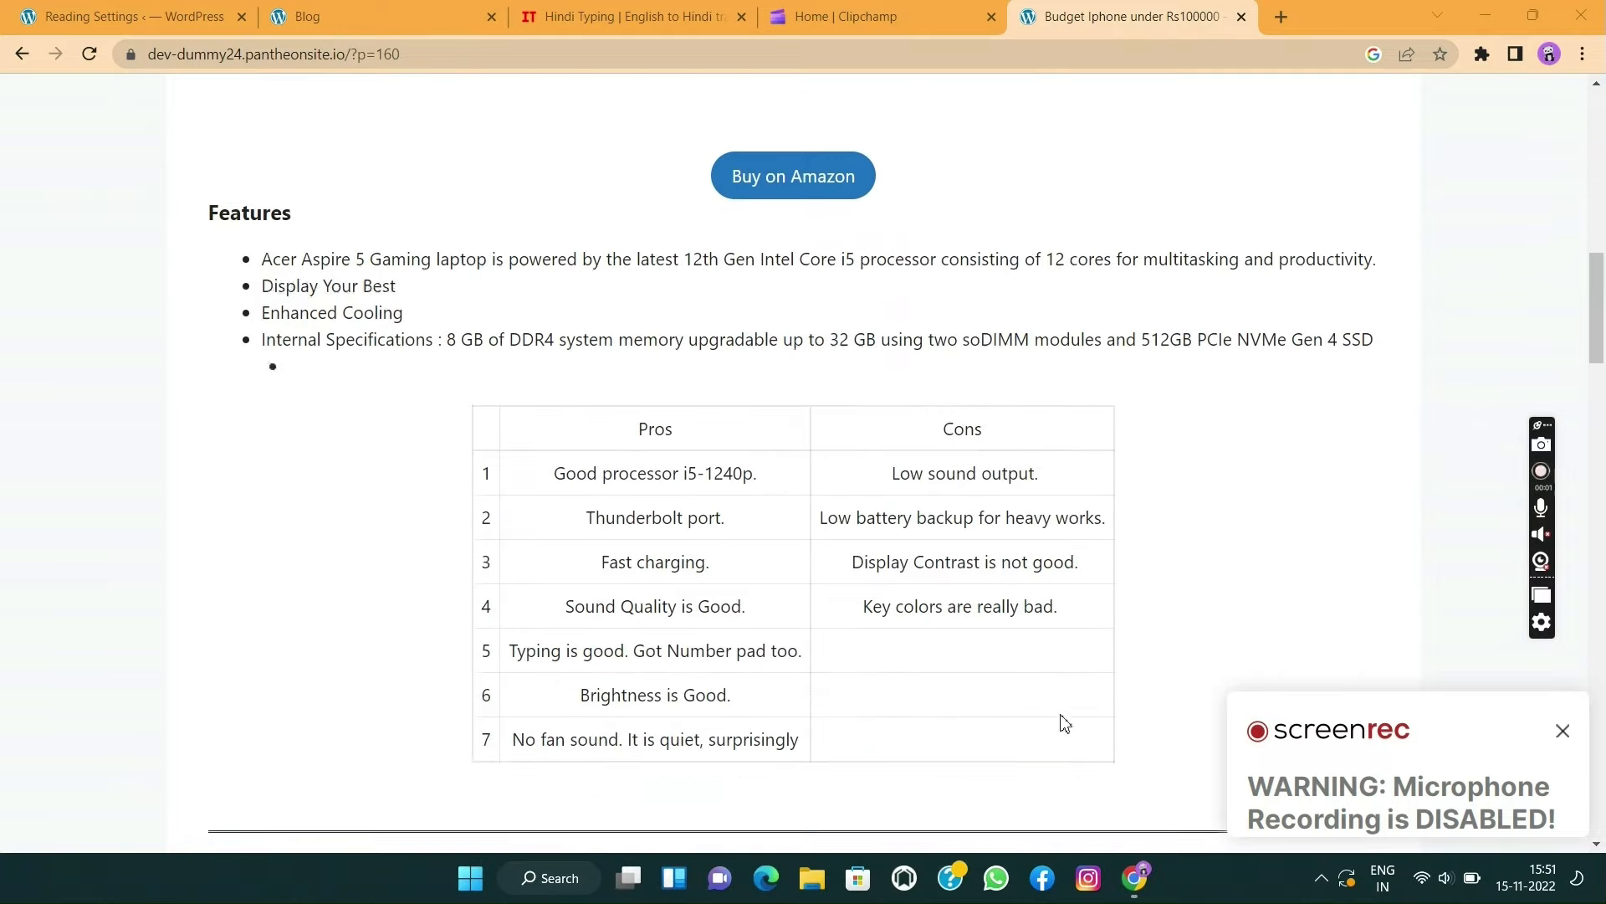
{"action": "scroll", "coordinate": [1064, 722], "scroll_direction": "down", "scroll_amount": 14}
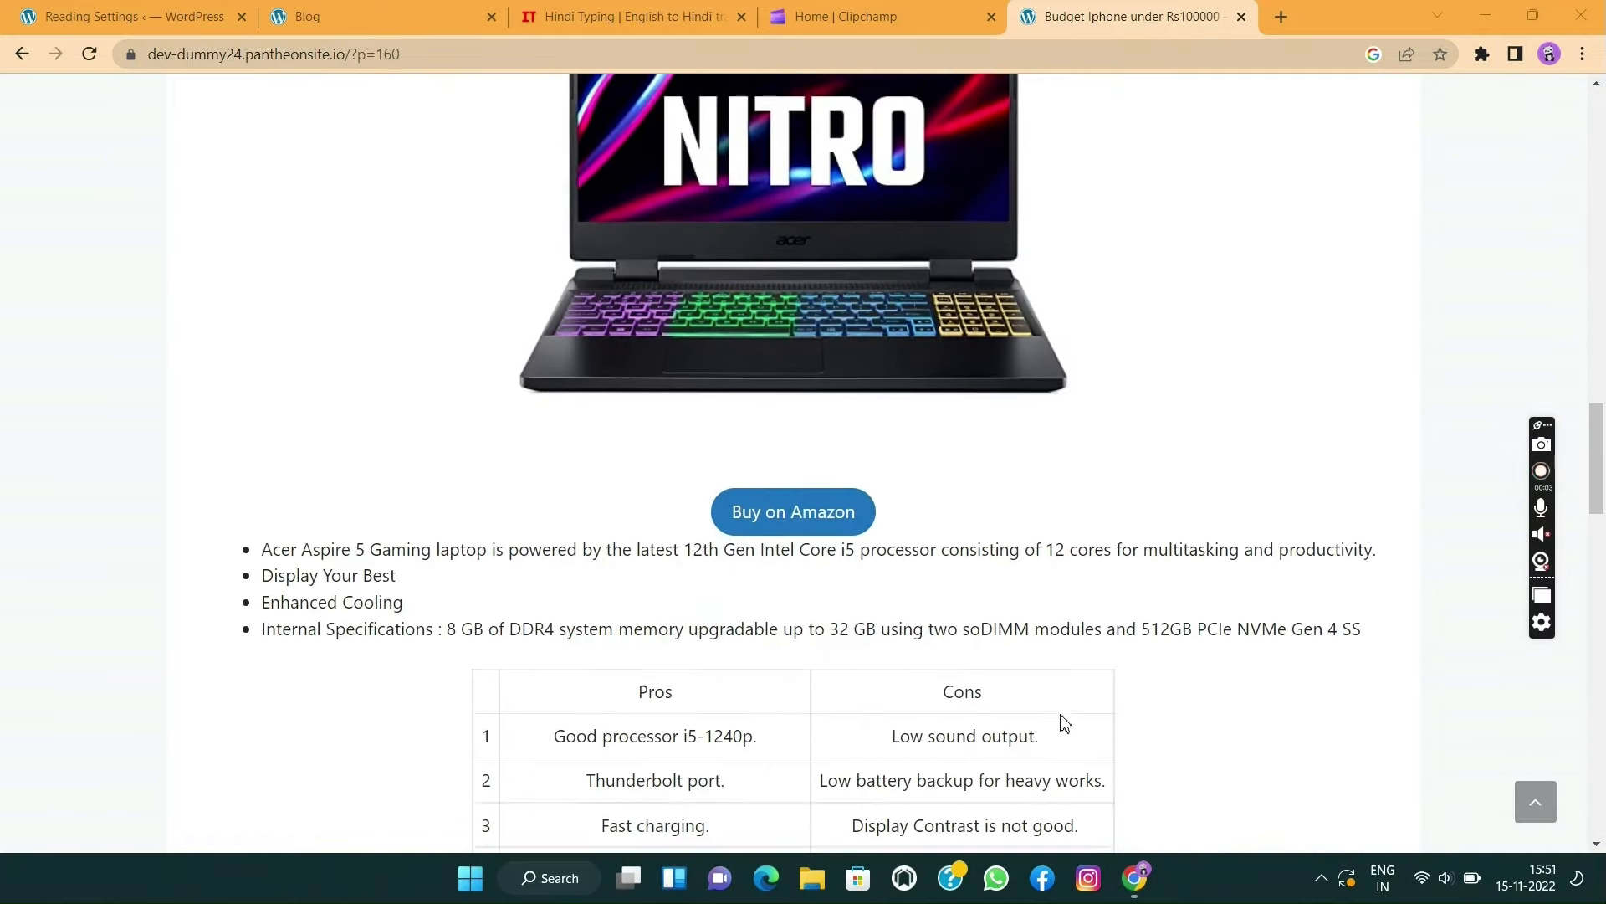
{"action": "scroll", "coordinate": [1063, 722], "scroll_direction": "down", "scroll_amount": 11}
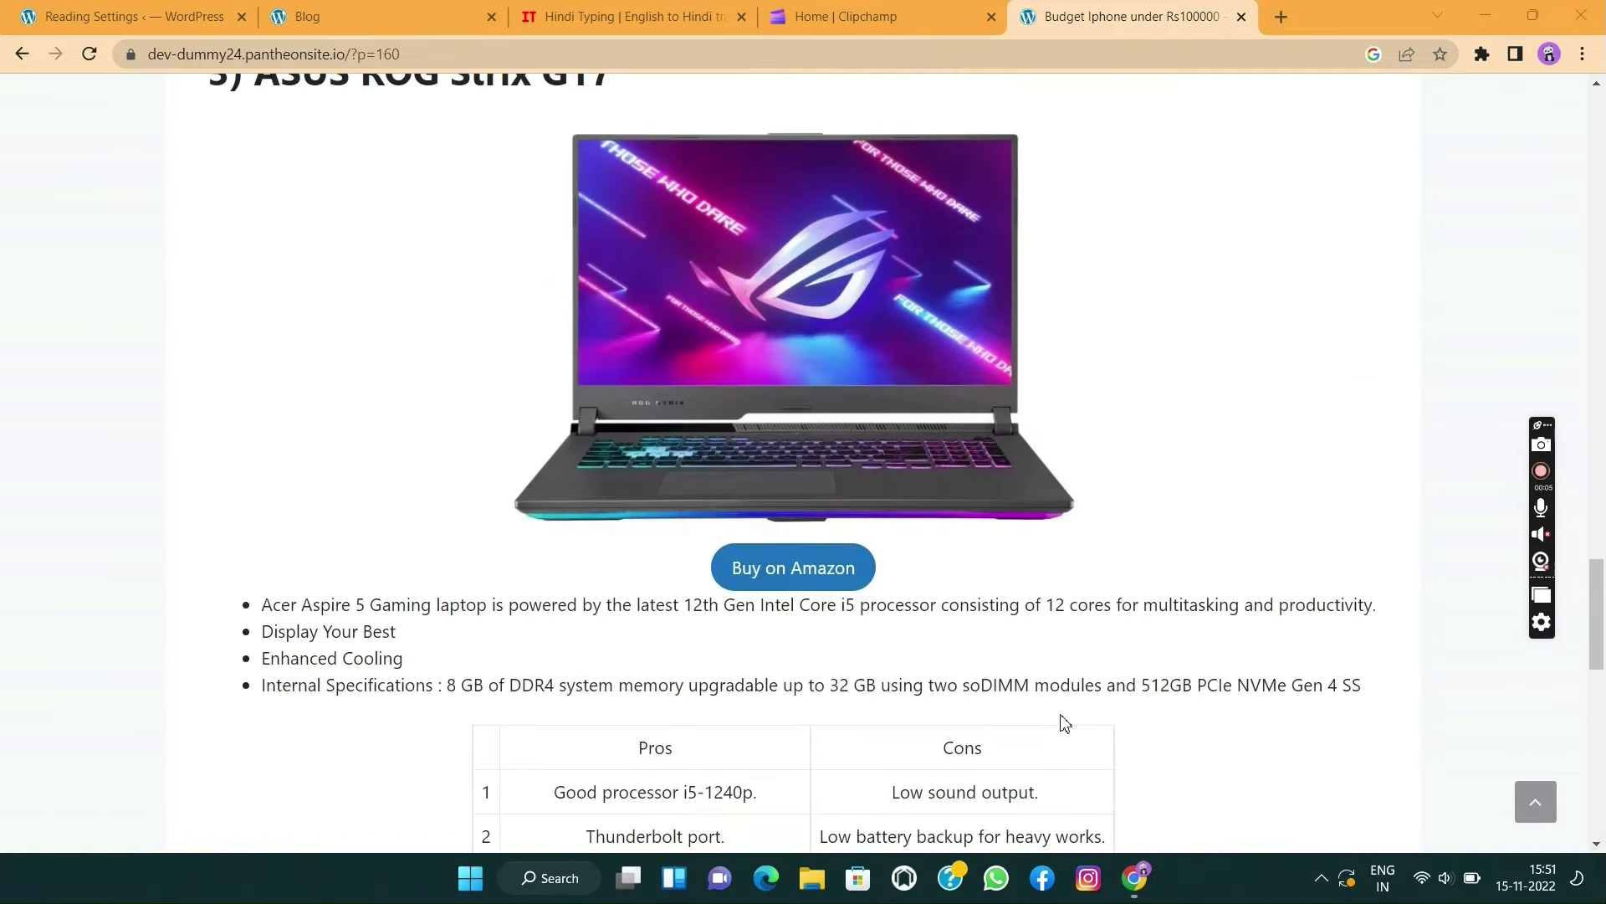
{"action": "scroll", "coordinate": [1063, 722], "scroll_direction": "down", "scroll_amount": 3}
{"action": "scroll", "coordinate": [1063, 722], "scroll_direction": "up", "scroll_amount": 20}
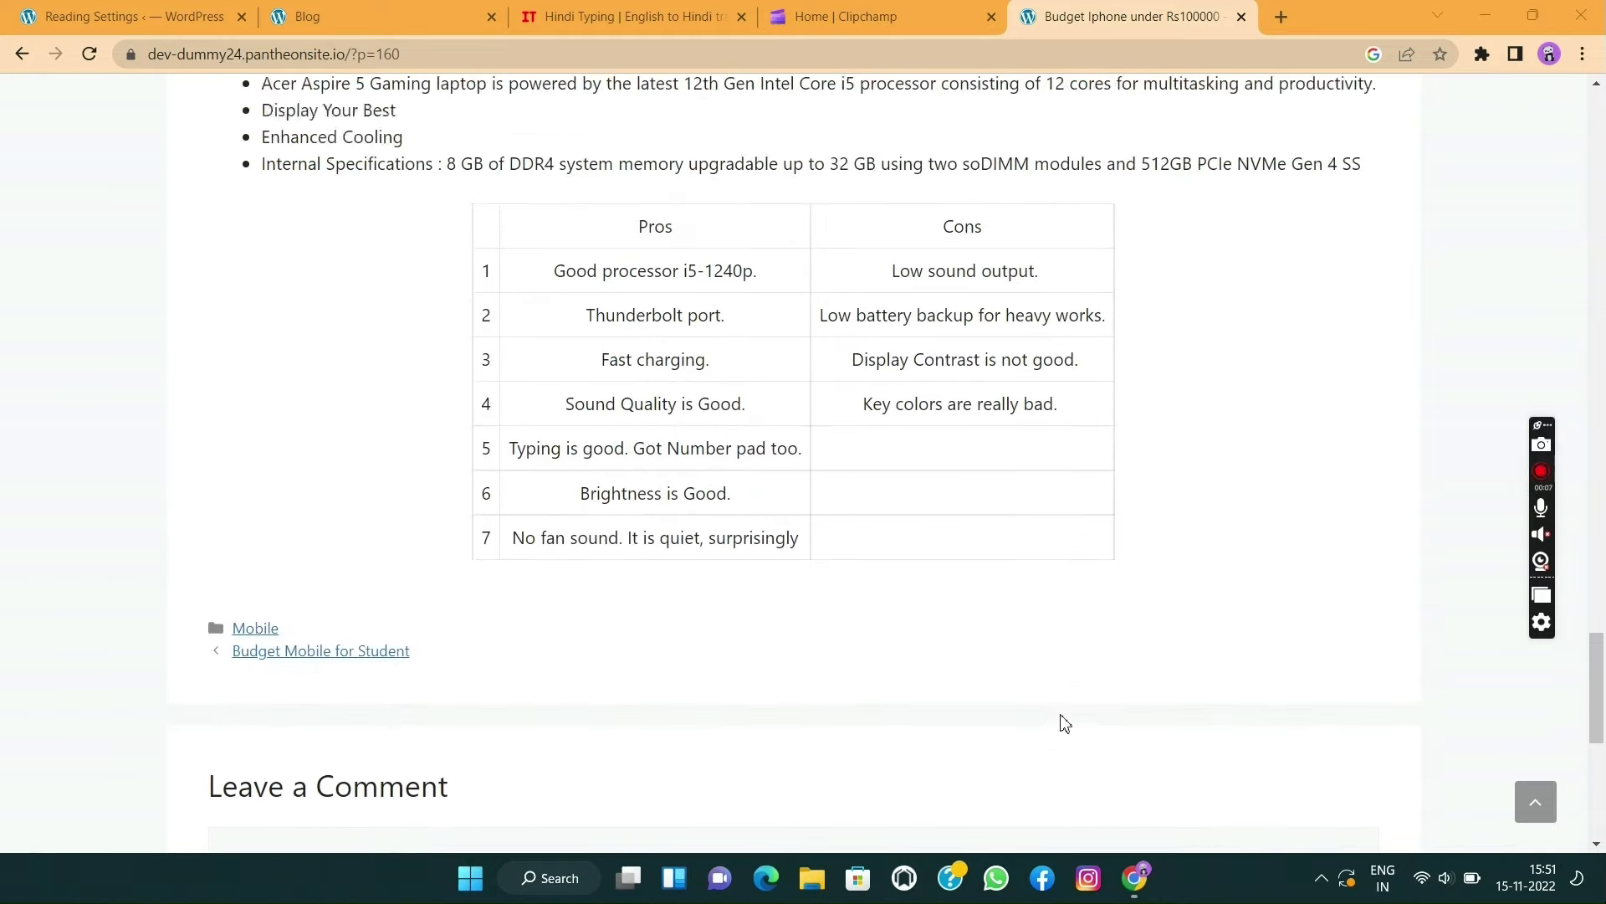
{"action": "scroll", "coordinate": [1063, 722], "scroll_direction": "up", "scroll_amount": 15}
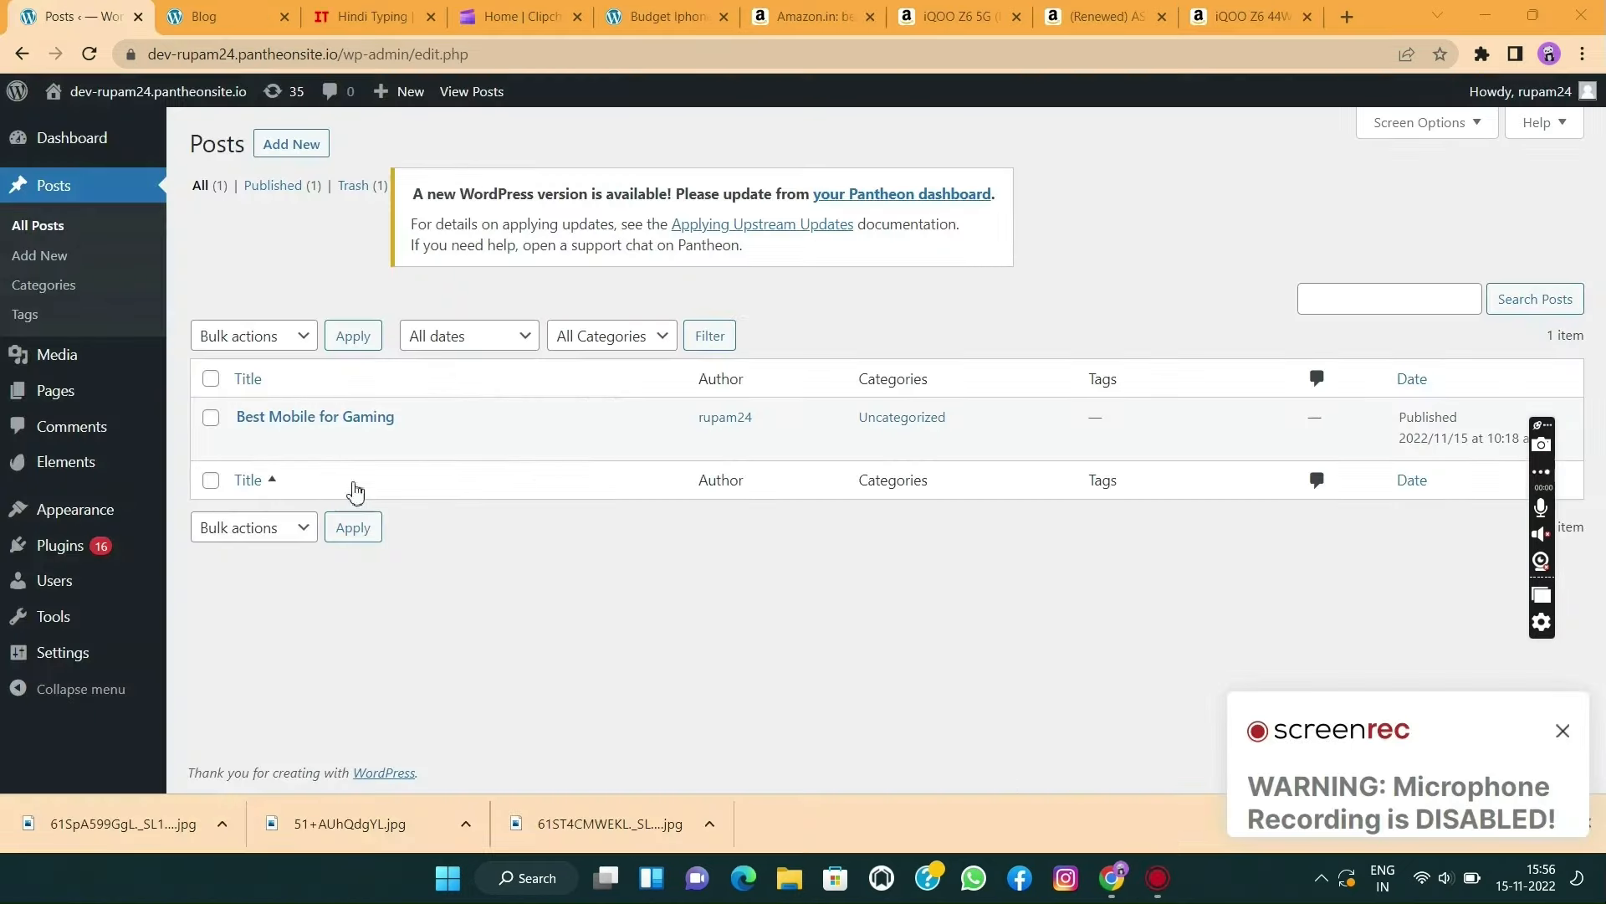
- Open the post "Best Mobile for Gaming" for editing and add a heading block starting with "1)"
{"action": "left_click", "coordinate": [247, 444]}
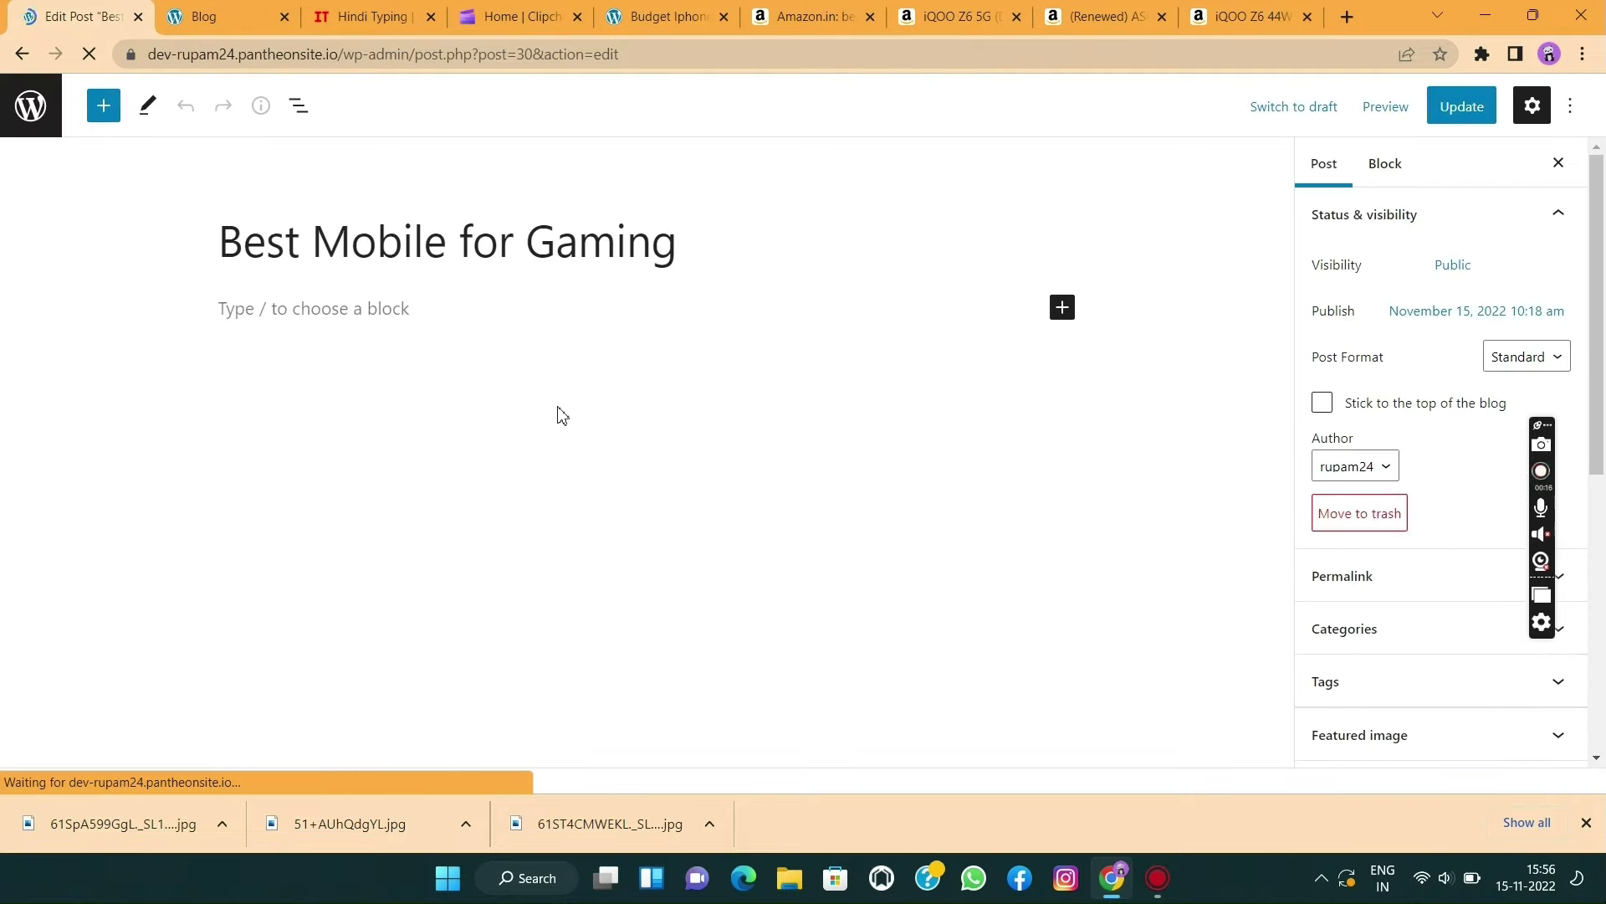
{"action": "left_click", "coordinate": [381, 313]}
{"action": "left_click", "coordinate": [1071, 300]}
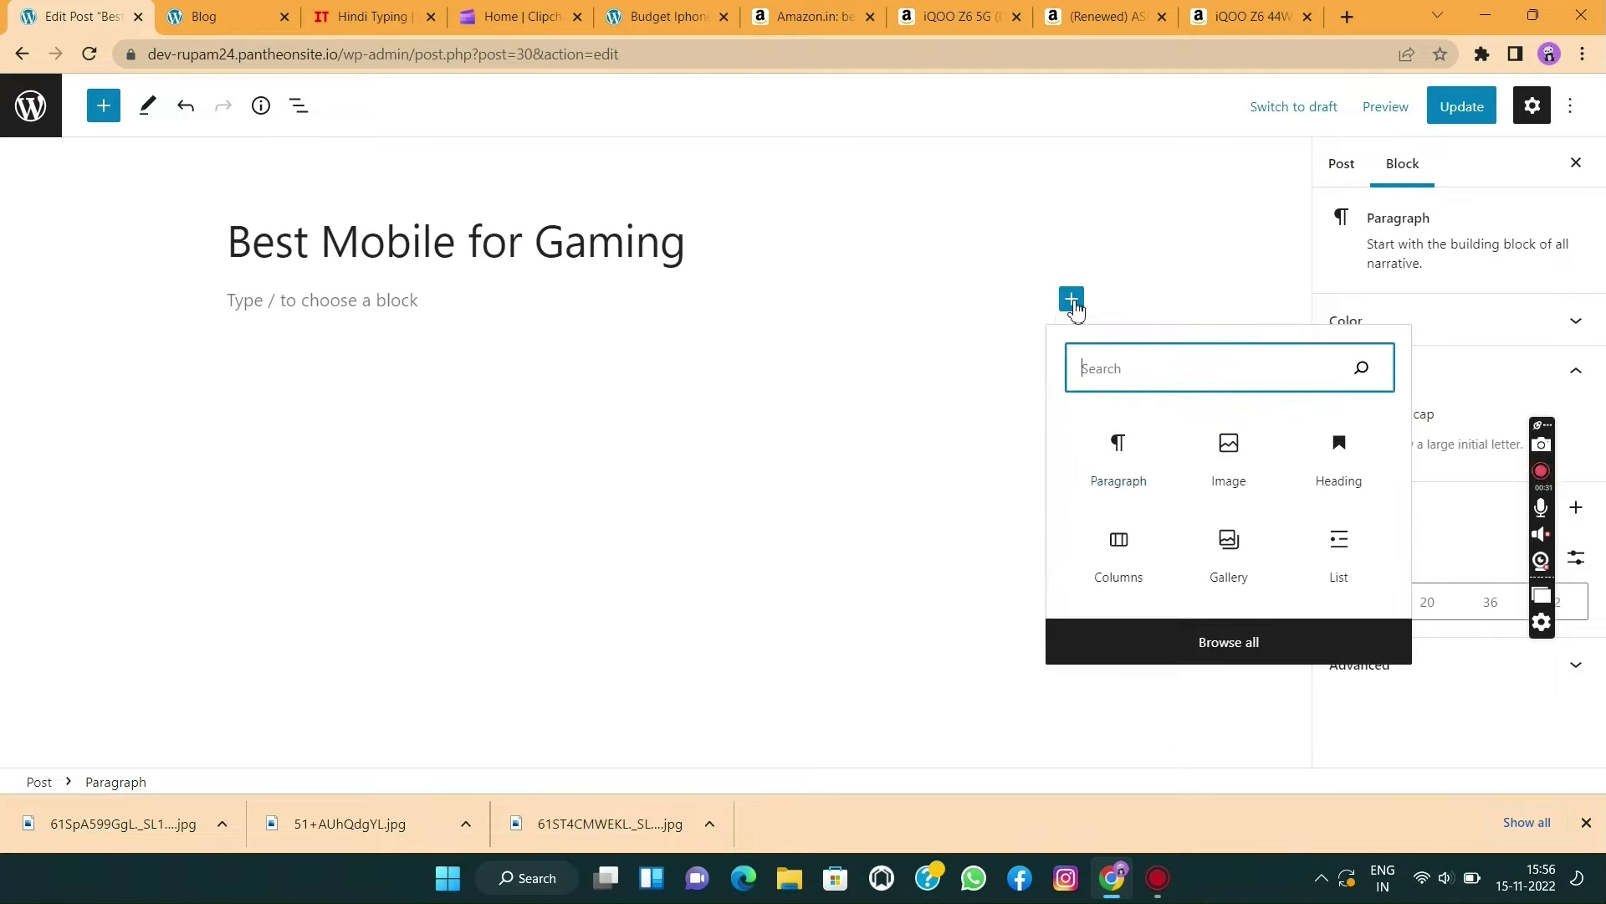
{"action": "left_click", "coordinate": [1338, 460]}
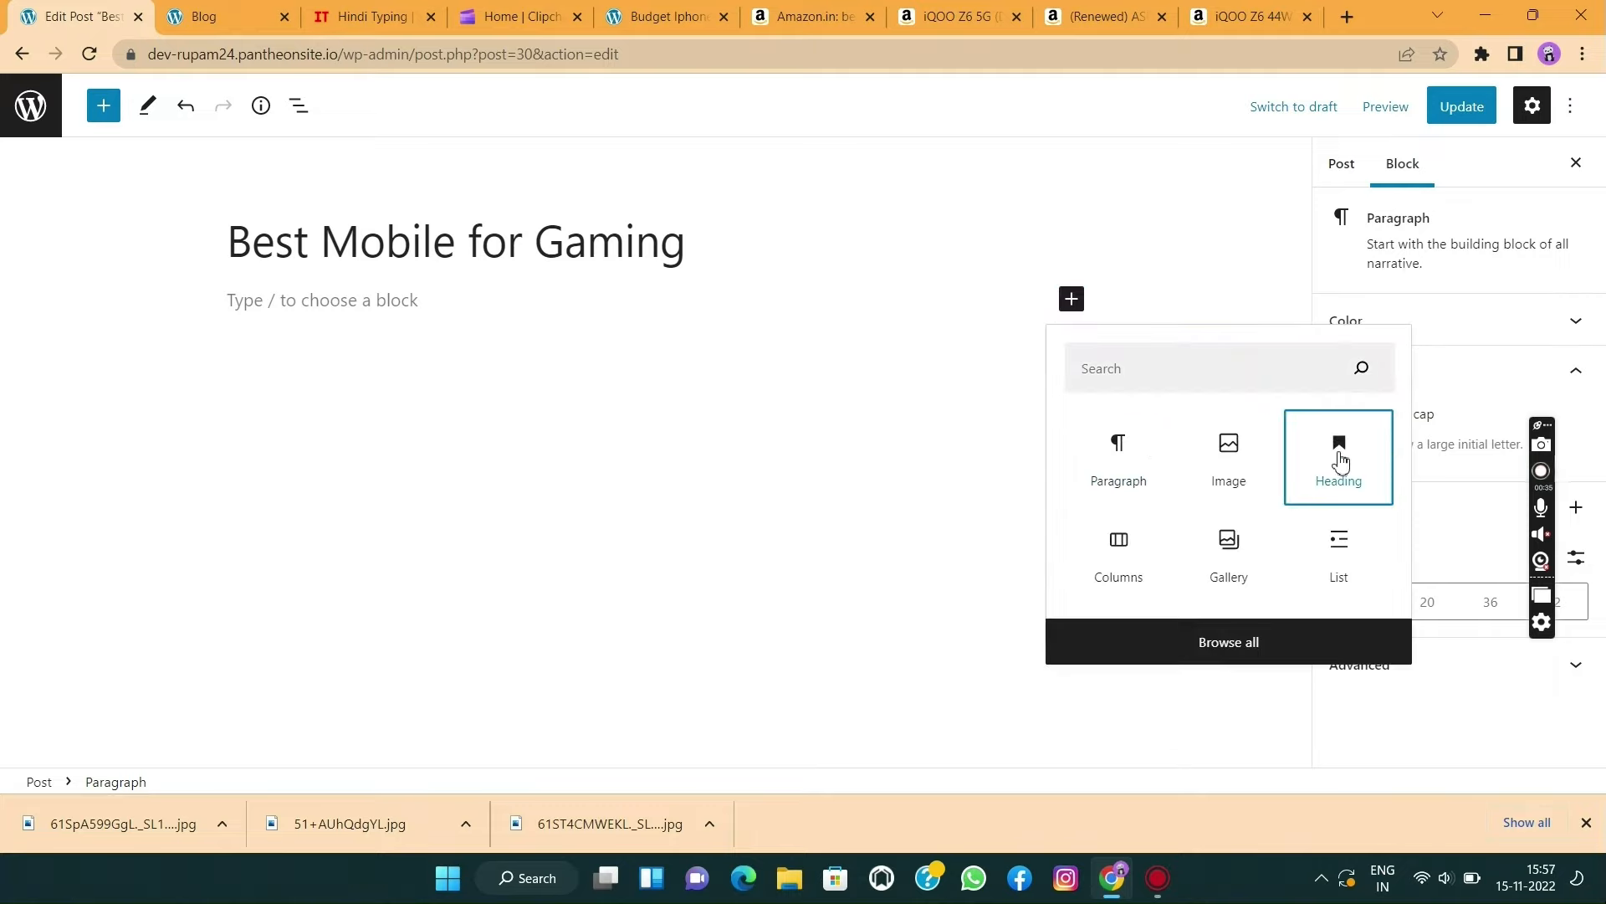
{"action": "type", "text": "1)"}
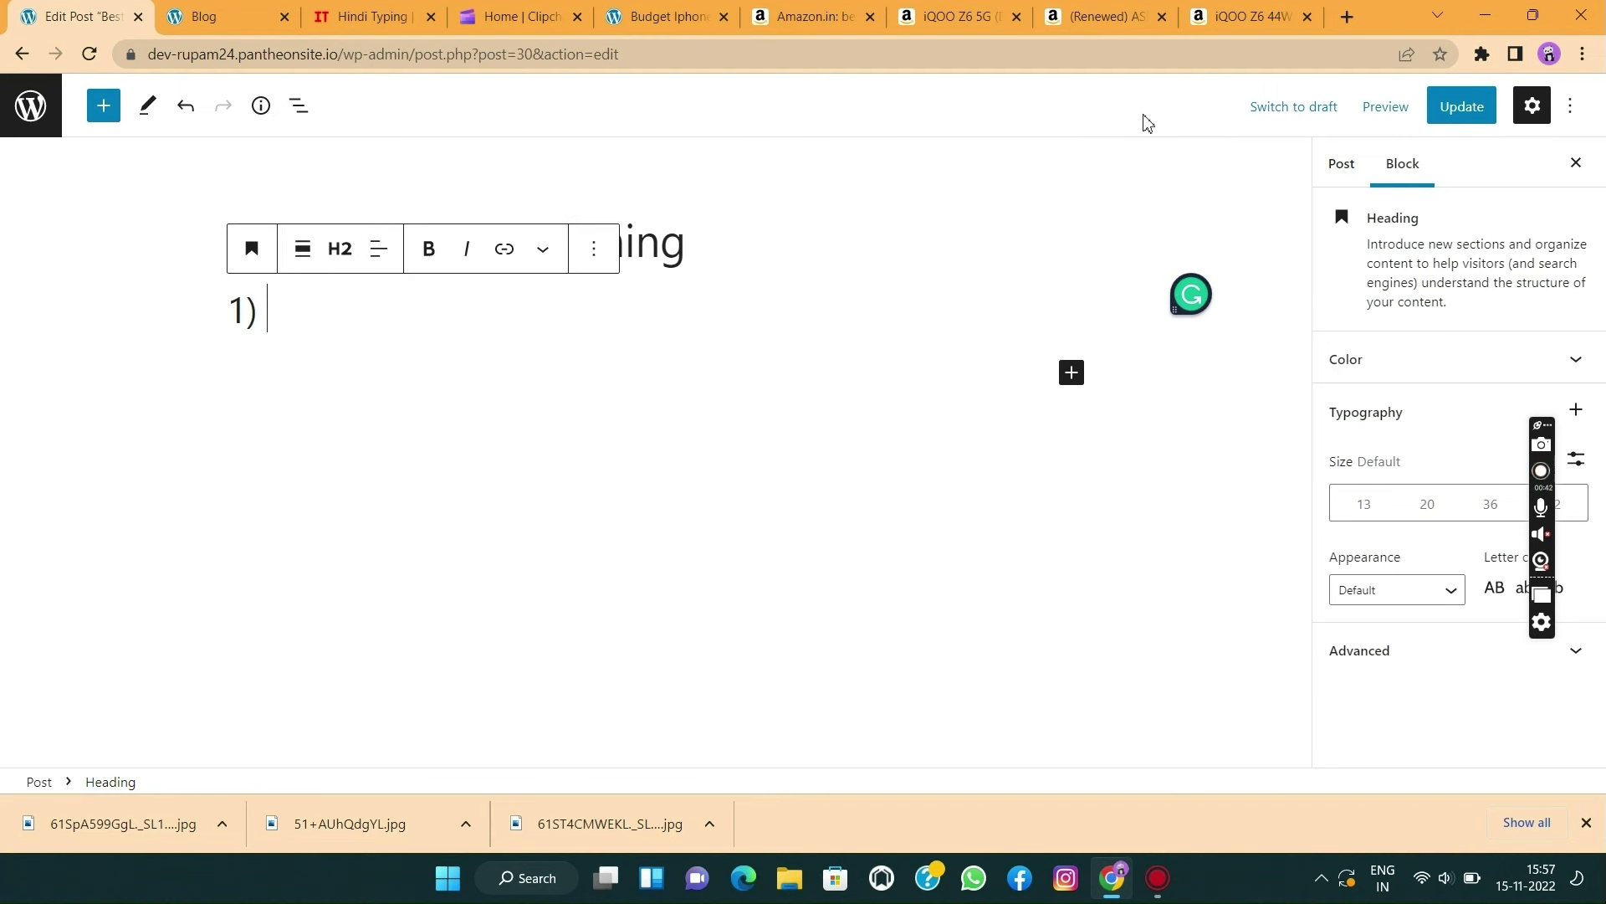
- Copy the product name "iQOO Z6 44W" from its Amazon page into the heading after "1)" and make the whole heading bold
{"action": "left_click", "coordinate": [1247, 19]}
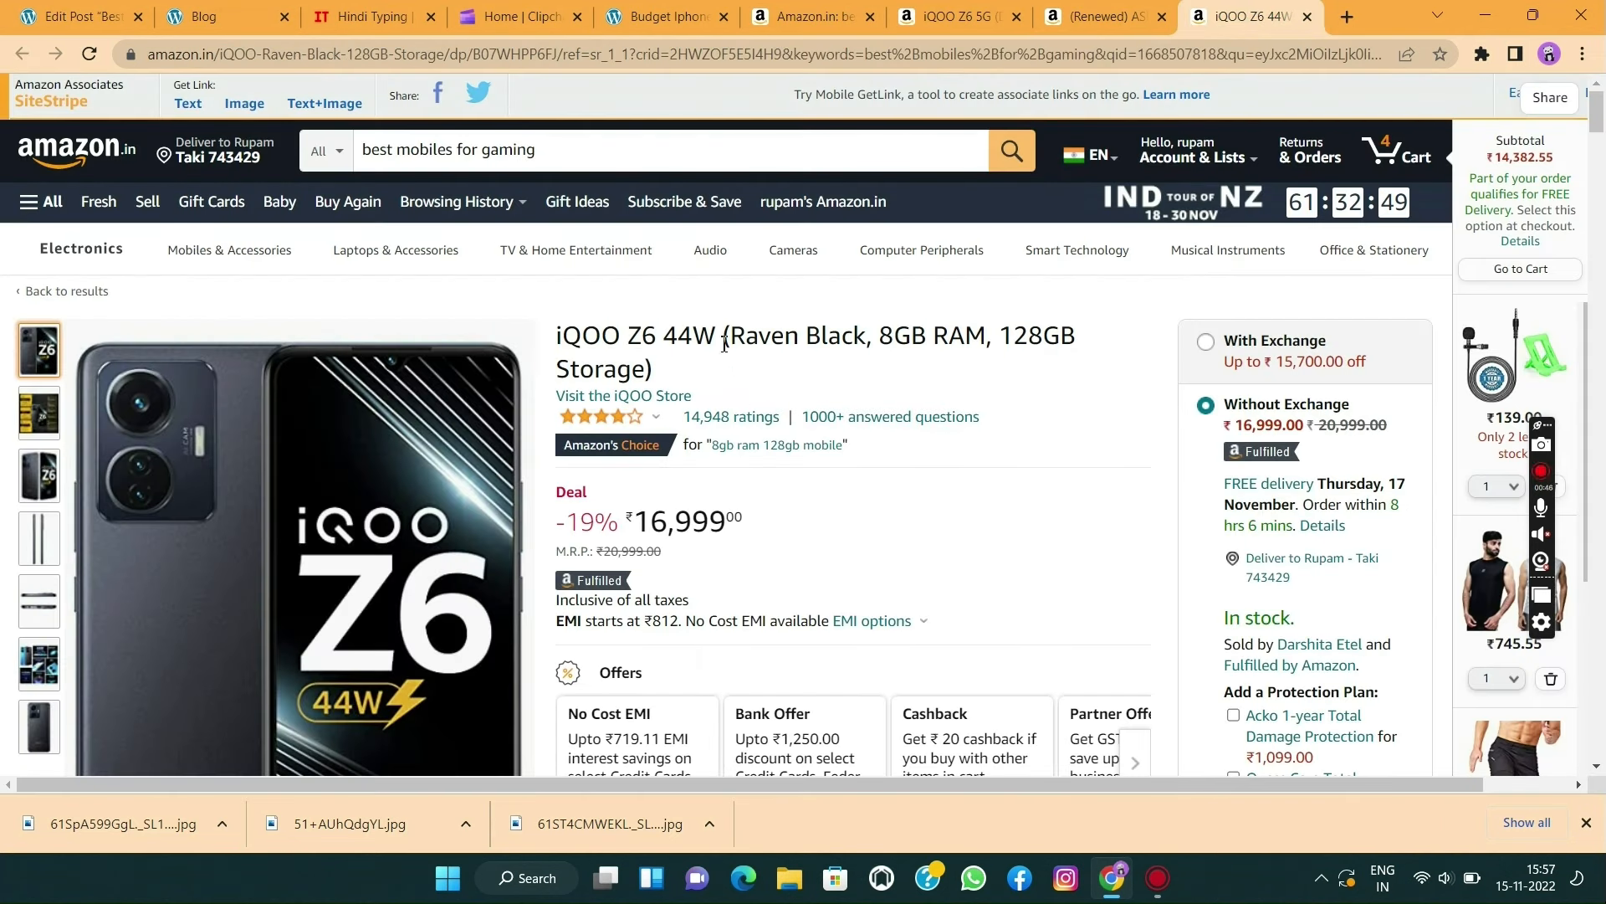
{"action": "left_click_drag", "start_coordinate": [721, 337], "coordinate": [560, 343]}
{"action": "key", "text": "ctrl+c"}
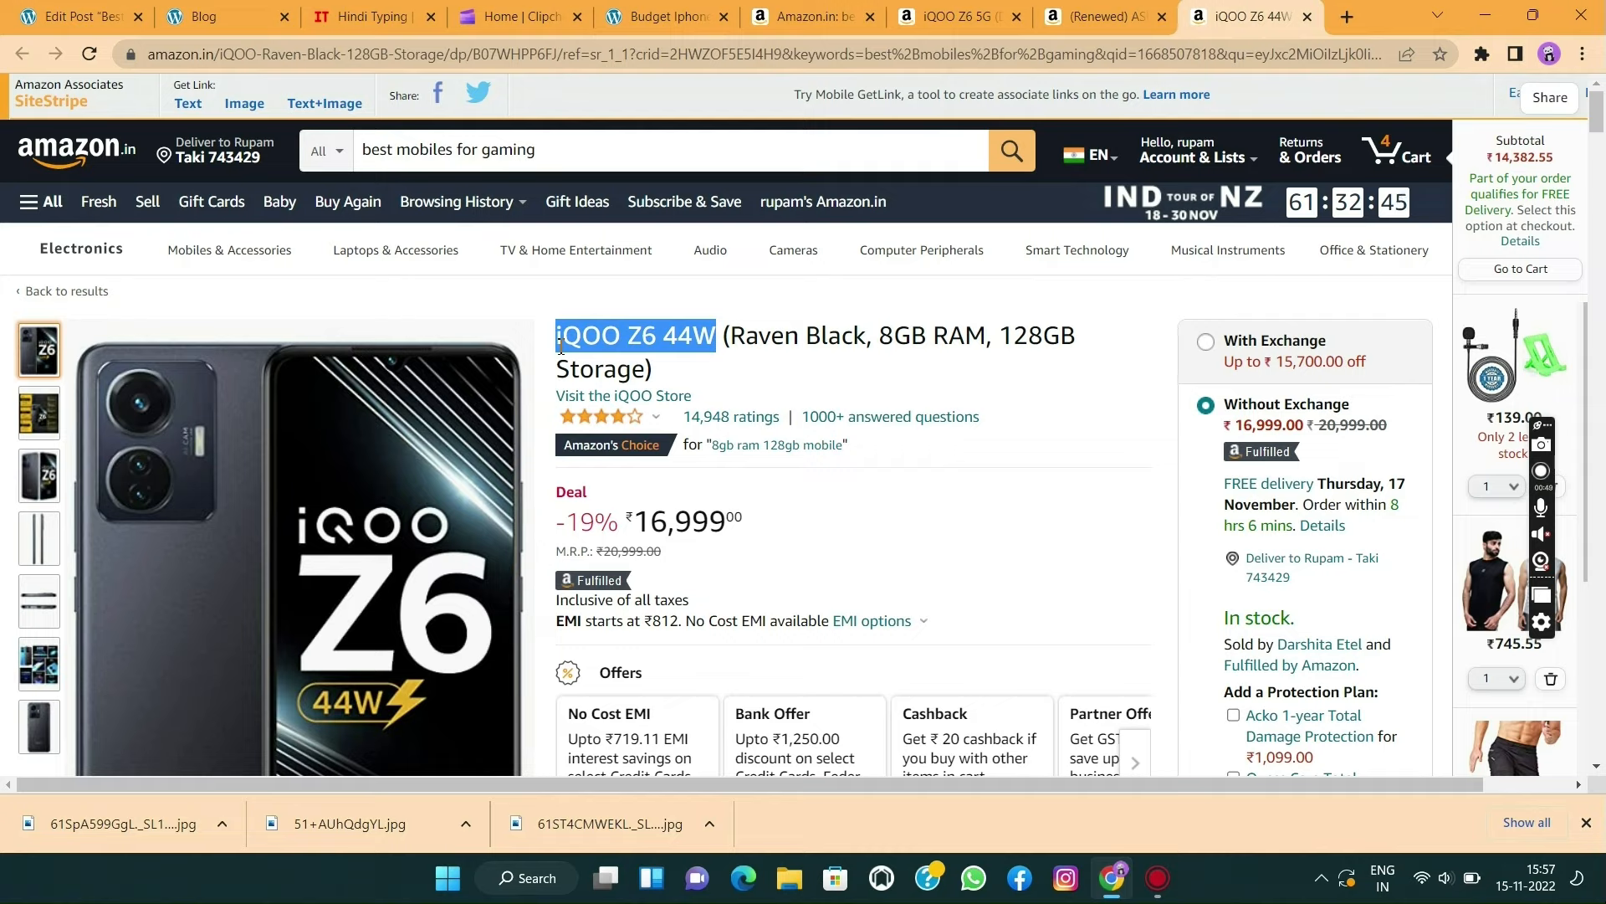
{"action": "left_click", "coordinate": [74, 20]}
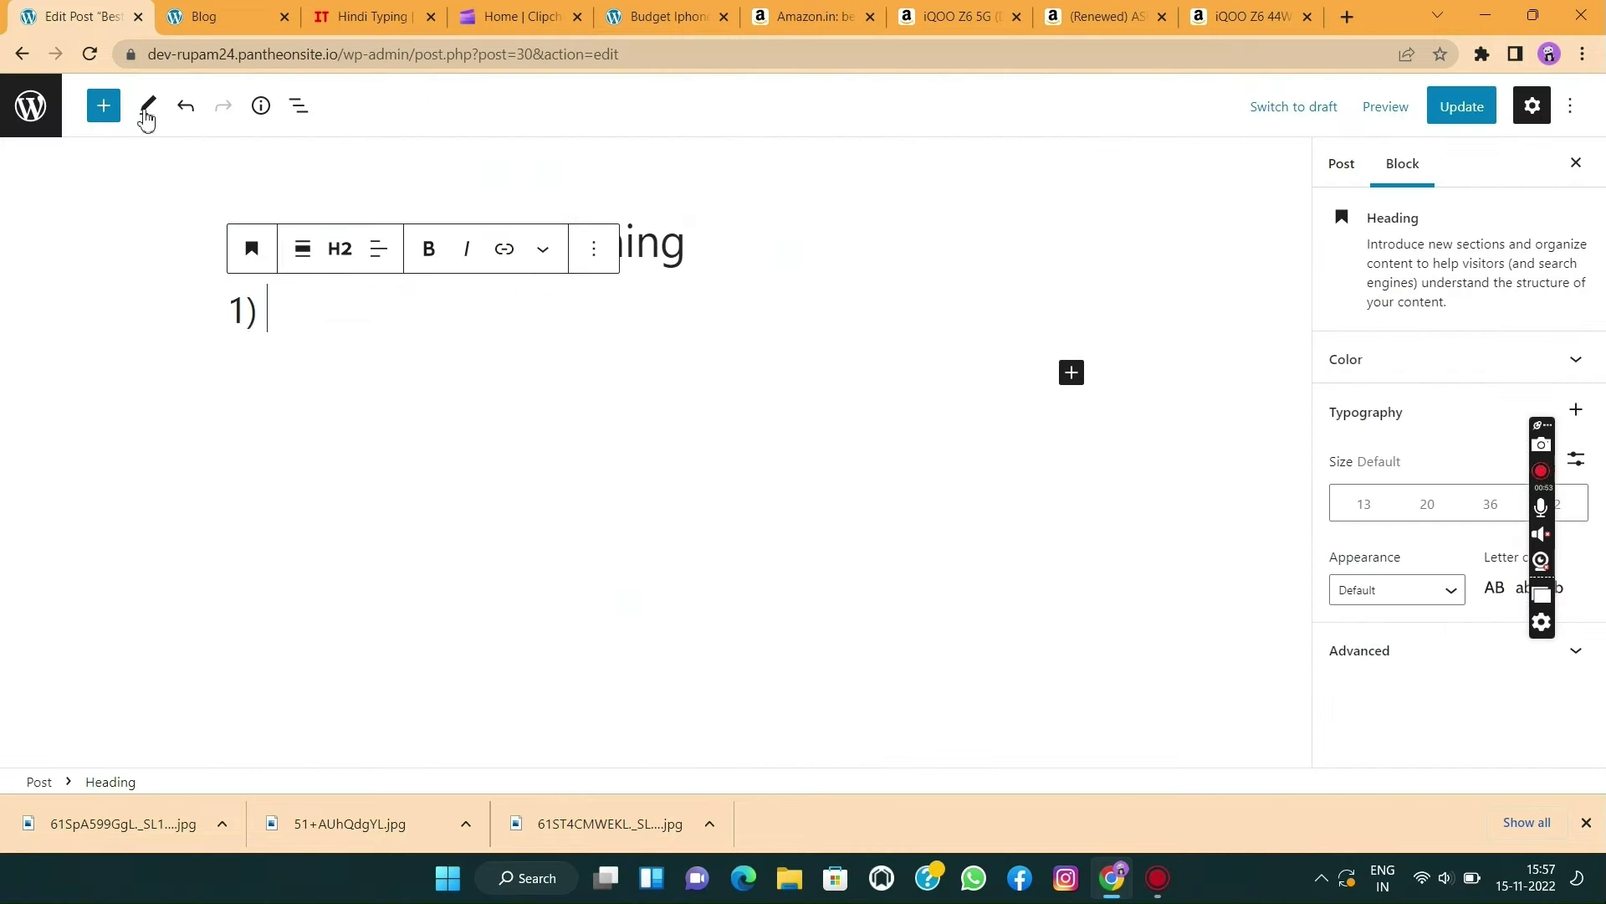
{"action": "key", "text": "ctrl+v"}
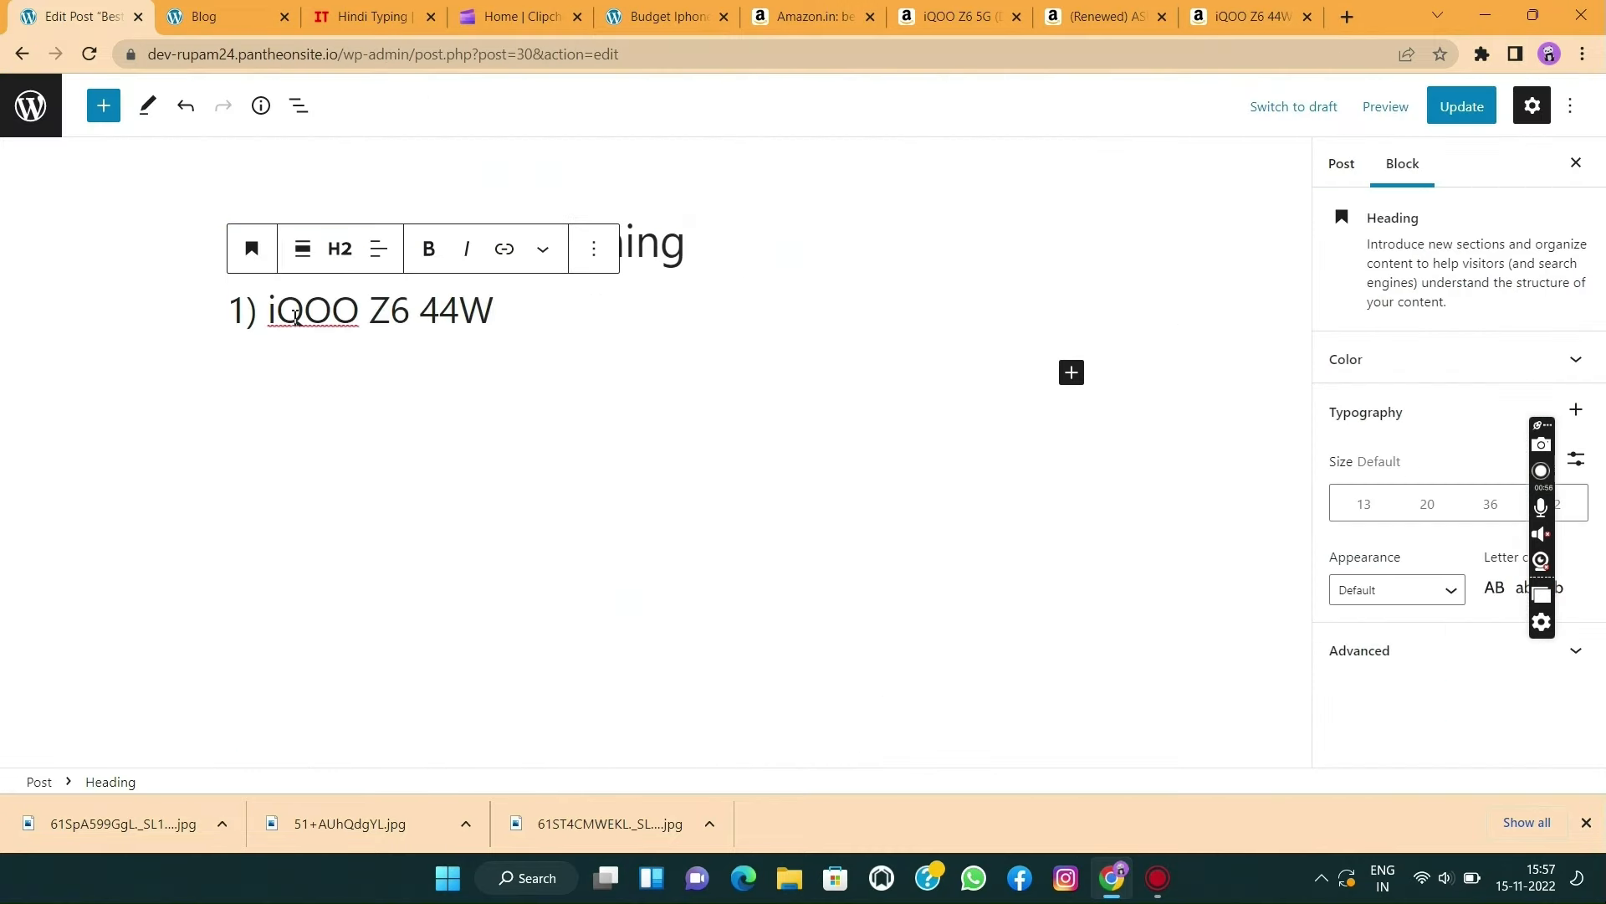
{"action": "left_click_drag", "start_coordinate": [502, 314], "coordinate": [193, 308]}
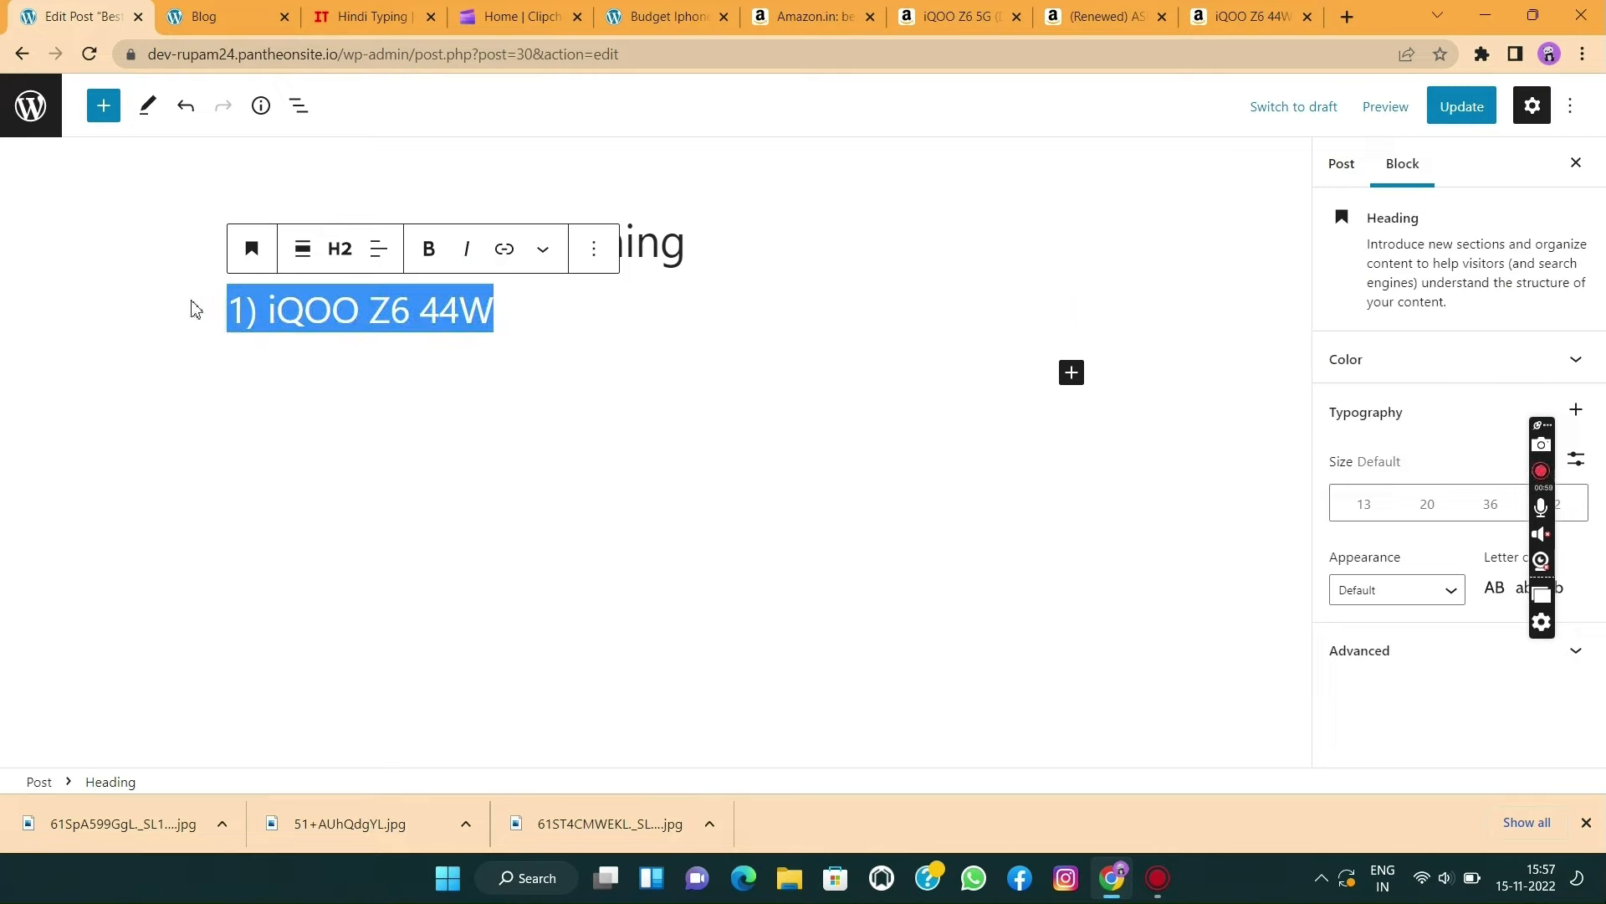
{"action": "left_click", "coordinate": [431, 256]}
- Insert an image block below the heading and upload 61ST4CMWEKL._SL1200_ from Downloads into it
{"action": "left_click", "coordinate": [421, 386]}
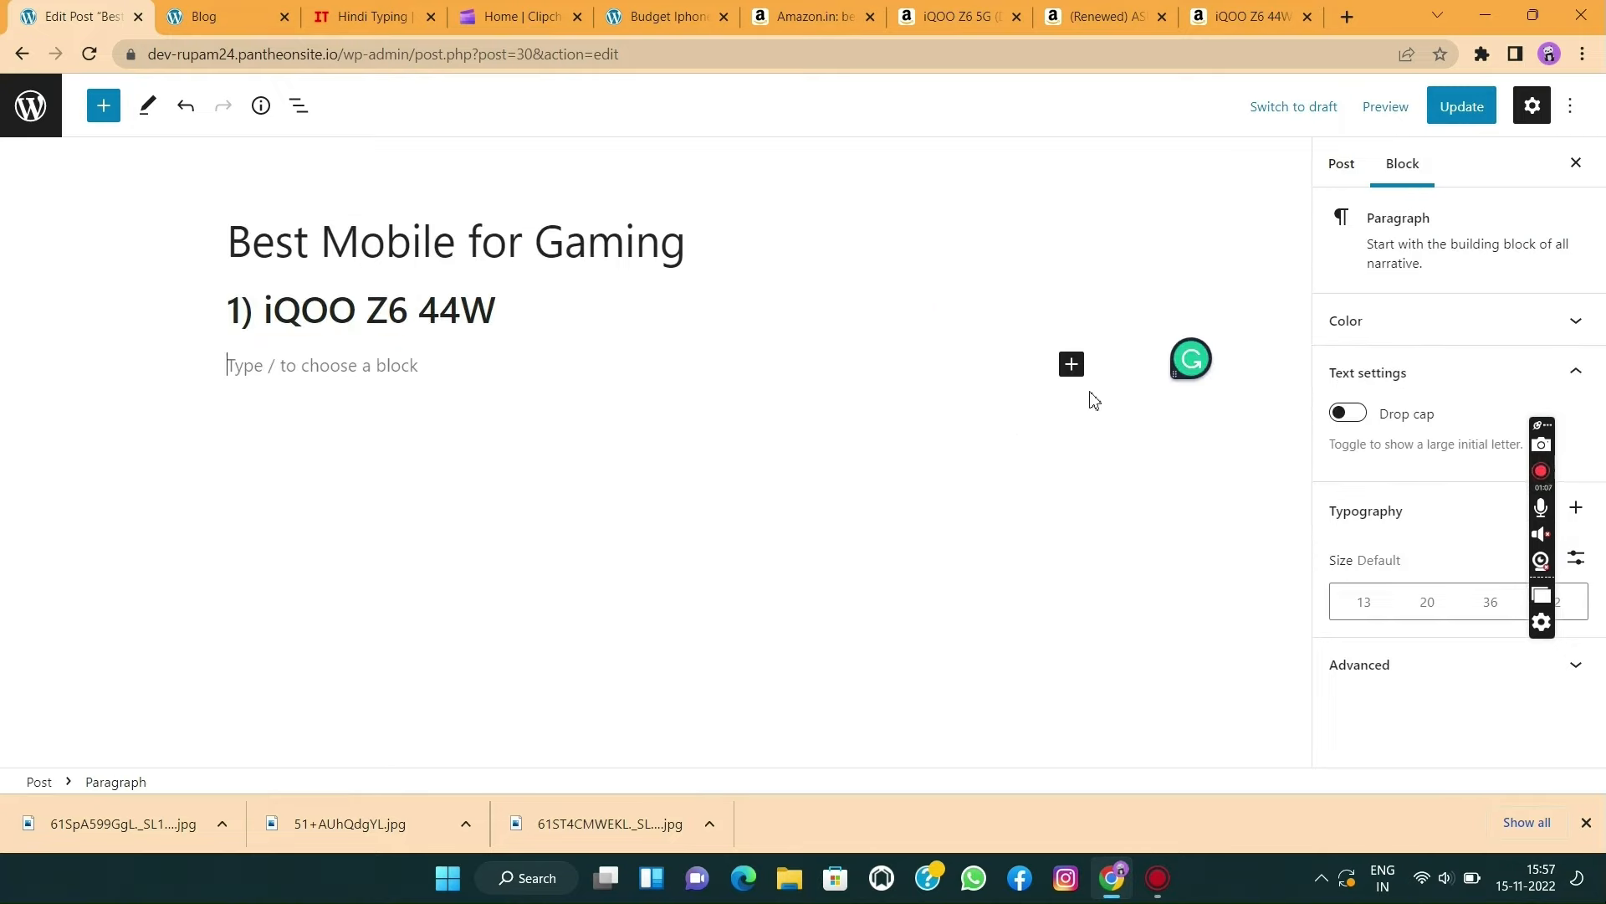
{"action": "left_click", "coordinate": [1073, 365]}
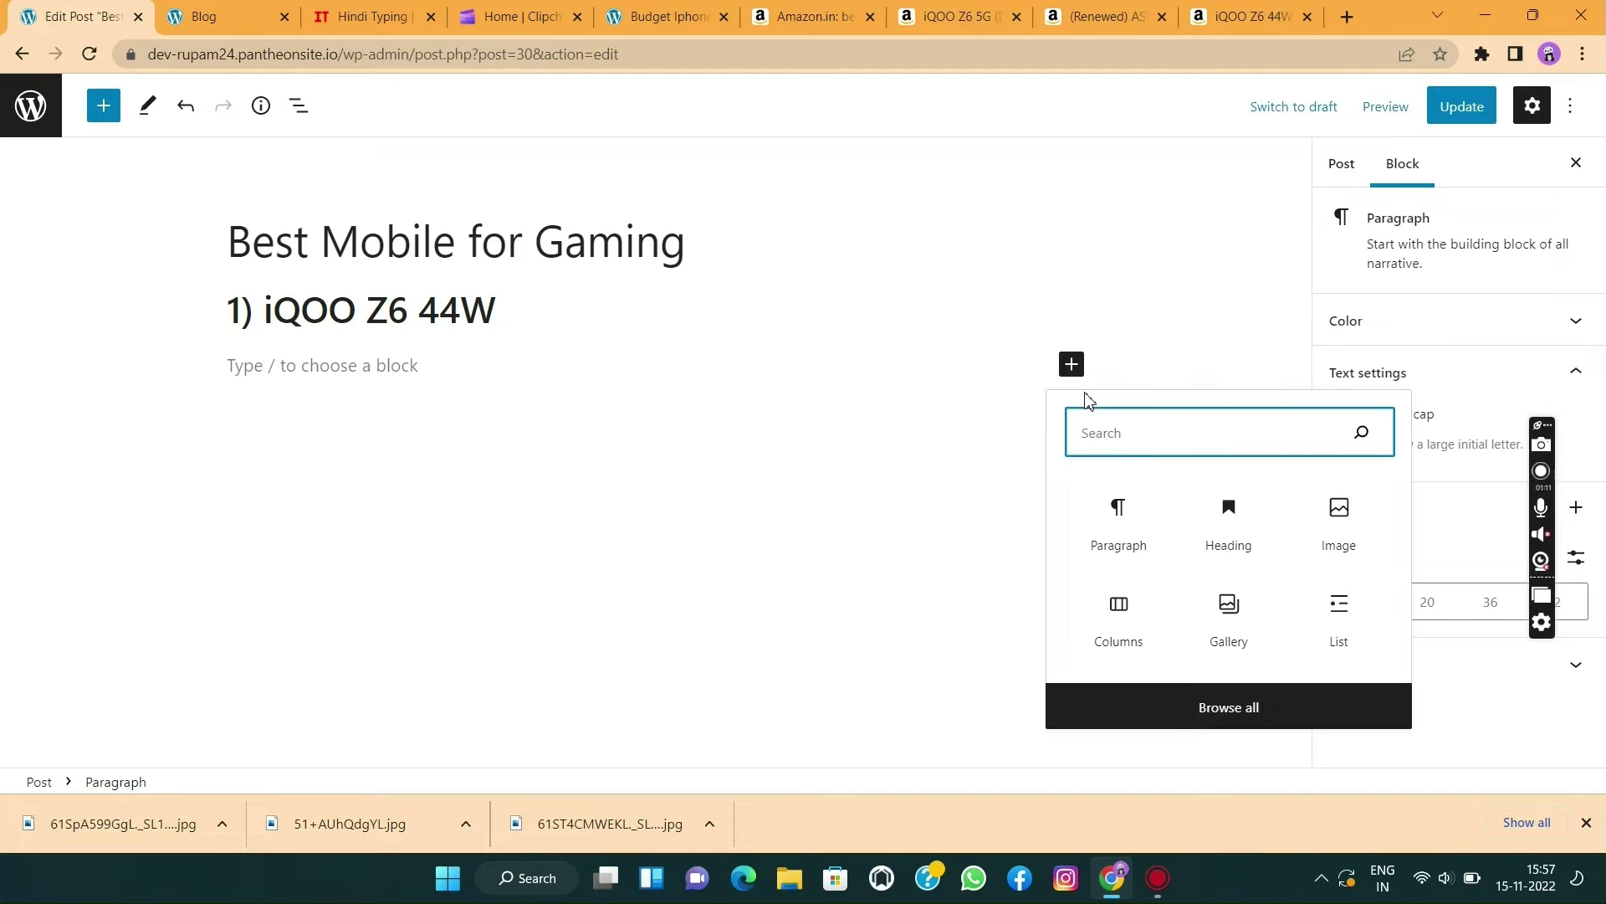
{"action": "left_click", "coordinate": [1341, 519]}
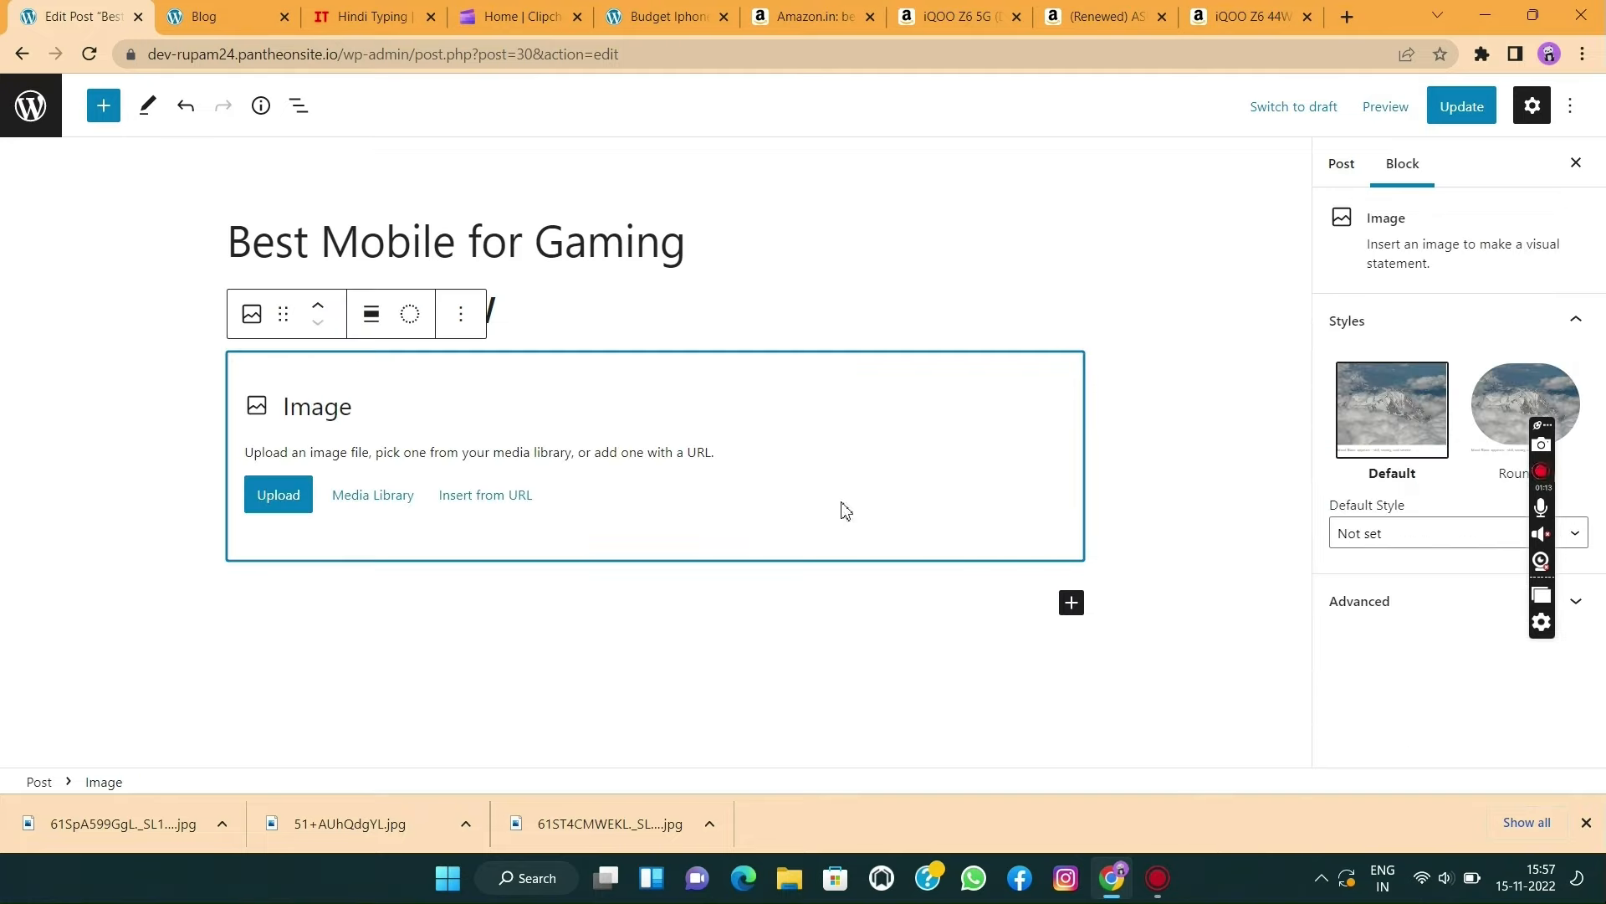
{"action": "left_click", "coordinate": [285, 498]}
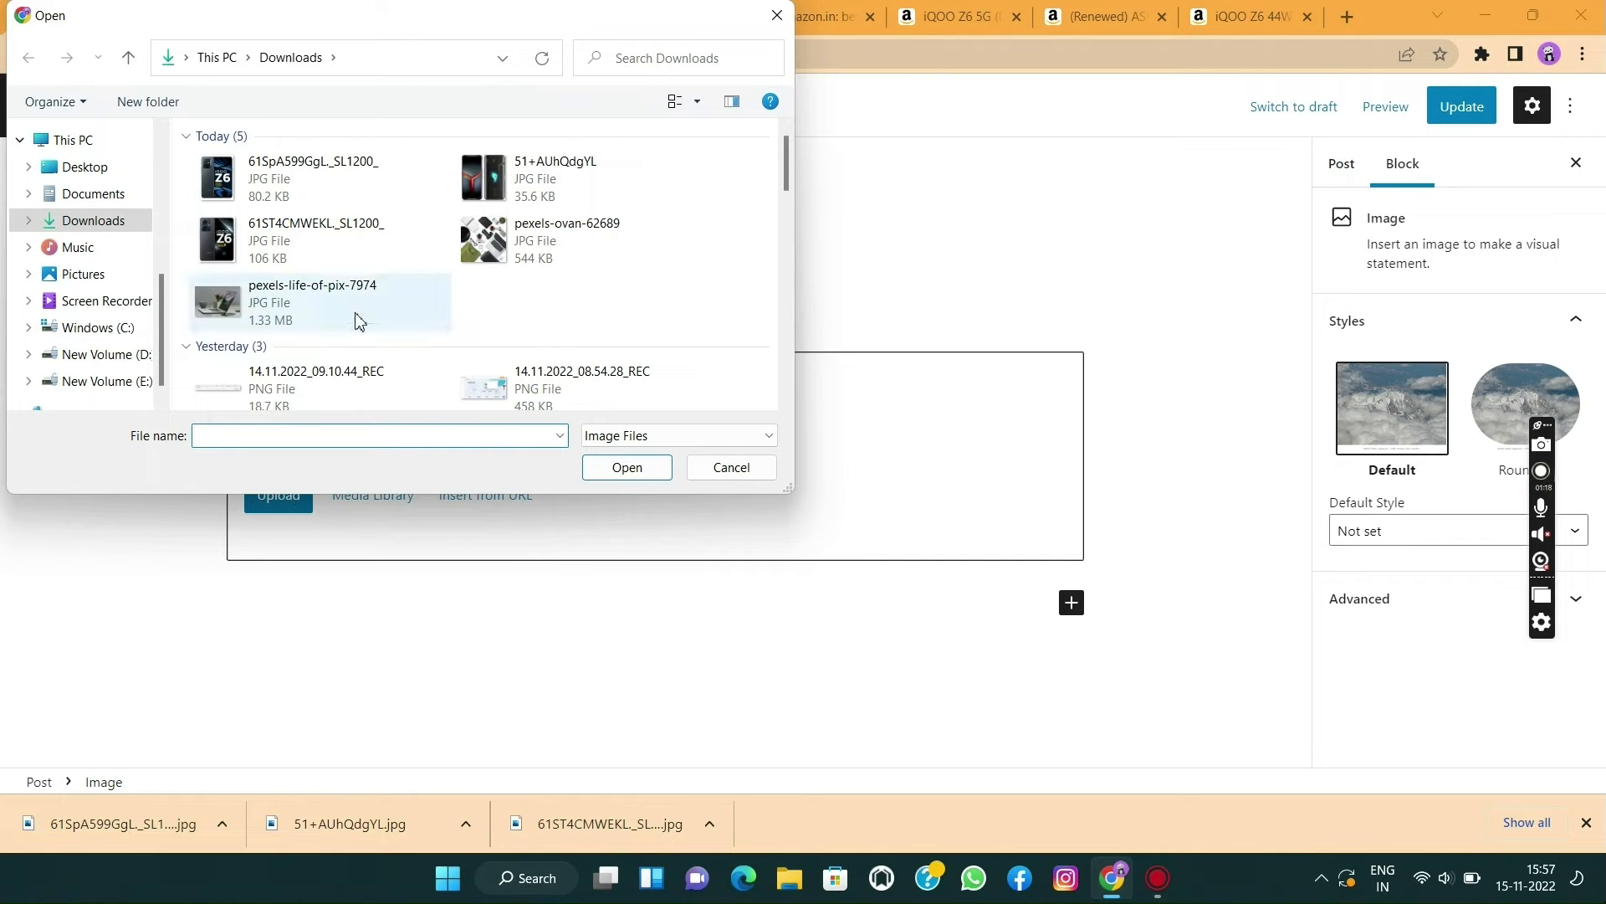
{"action": "left_click", "coordinate": [283, 241]}
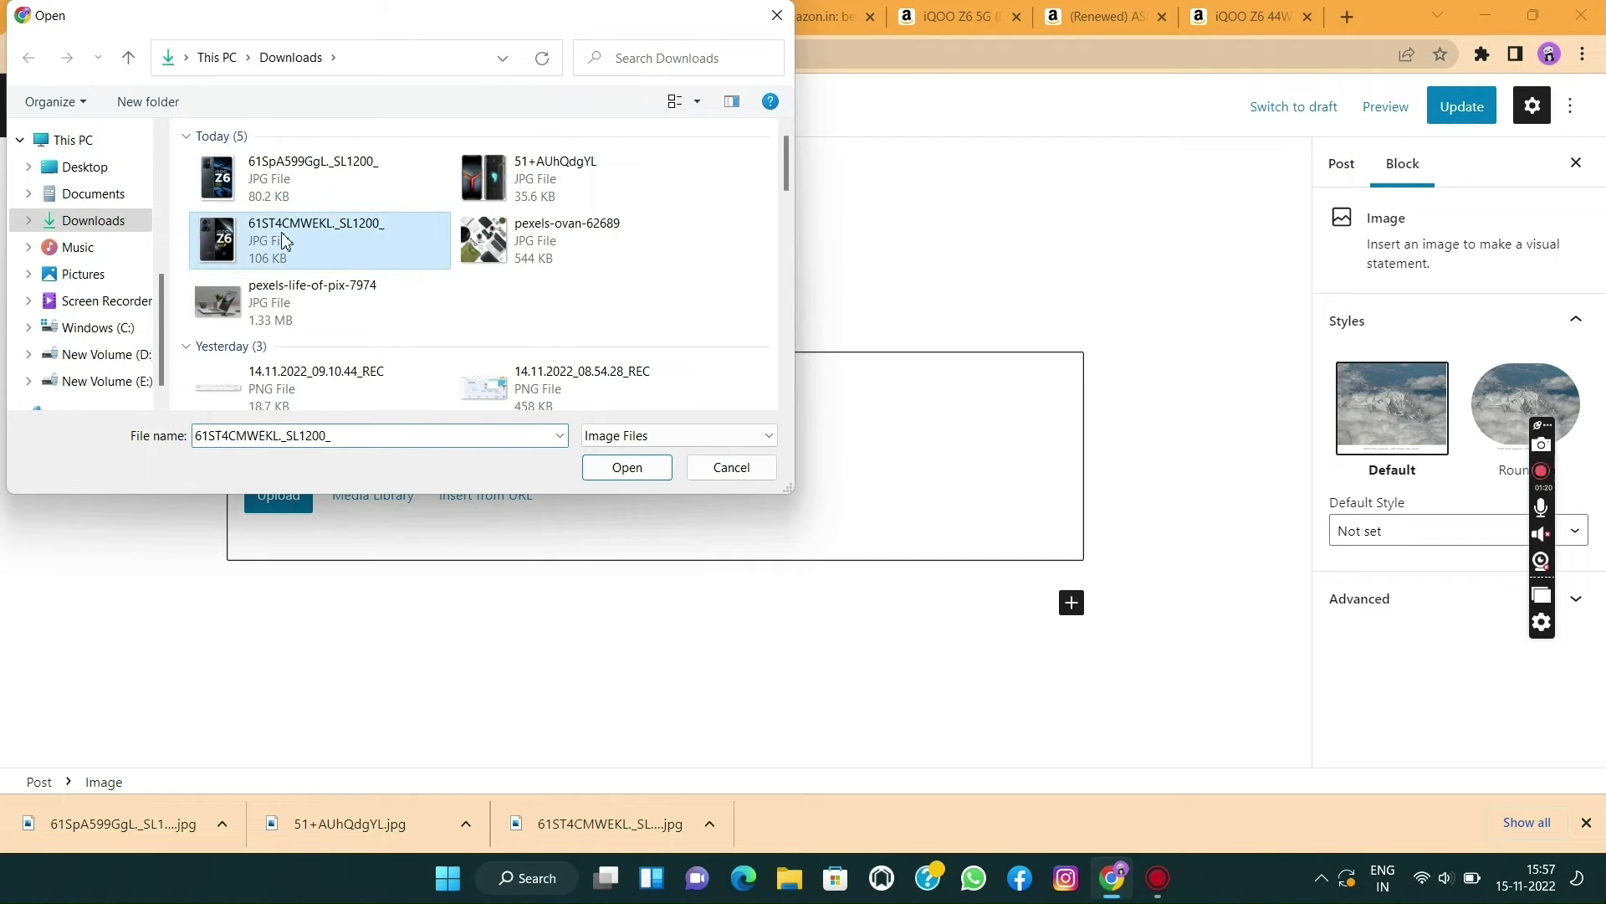
{"action": "left_click", "coordinate": [620, 467]}
- Shrink the iQOO Z6 image to a little under half its width and align it to the centre
{"action": "scroll", "coordinate": [669, 544], "scroll_direction": "down", "scroll_amount": 5}
{"action": "scroll", "coordinate": [726, 597], "scroll_direction": "down", "scroll_amount": 2}
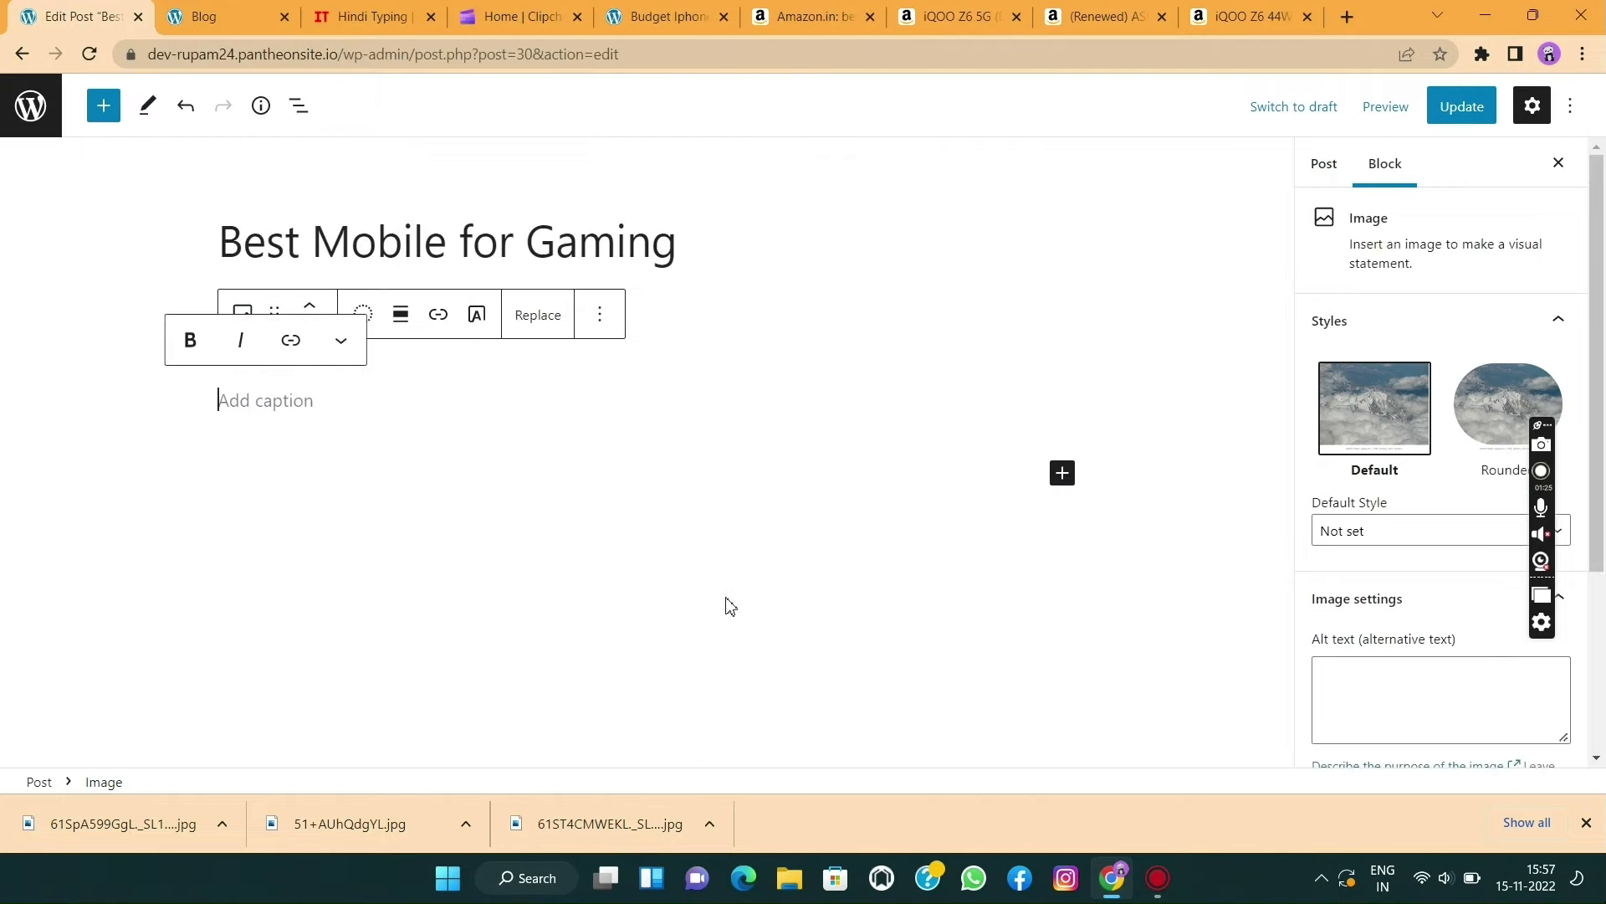
{"action": "scroll", "coordinate": [726, 597], "scroll_direction": "down", "scroll_amount": 5}
{"action": "scroll", "coordinate": [725, 598], "scroll_direction": "down", "scroll_amount": 4}
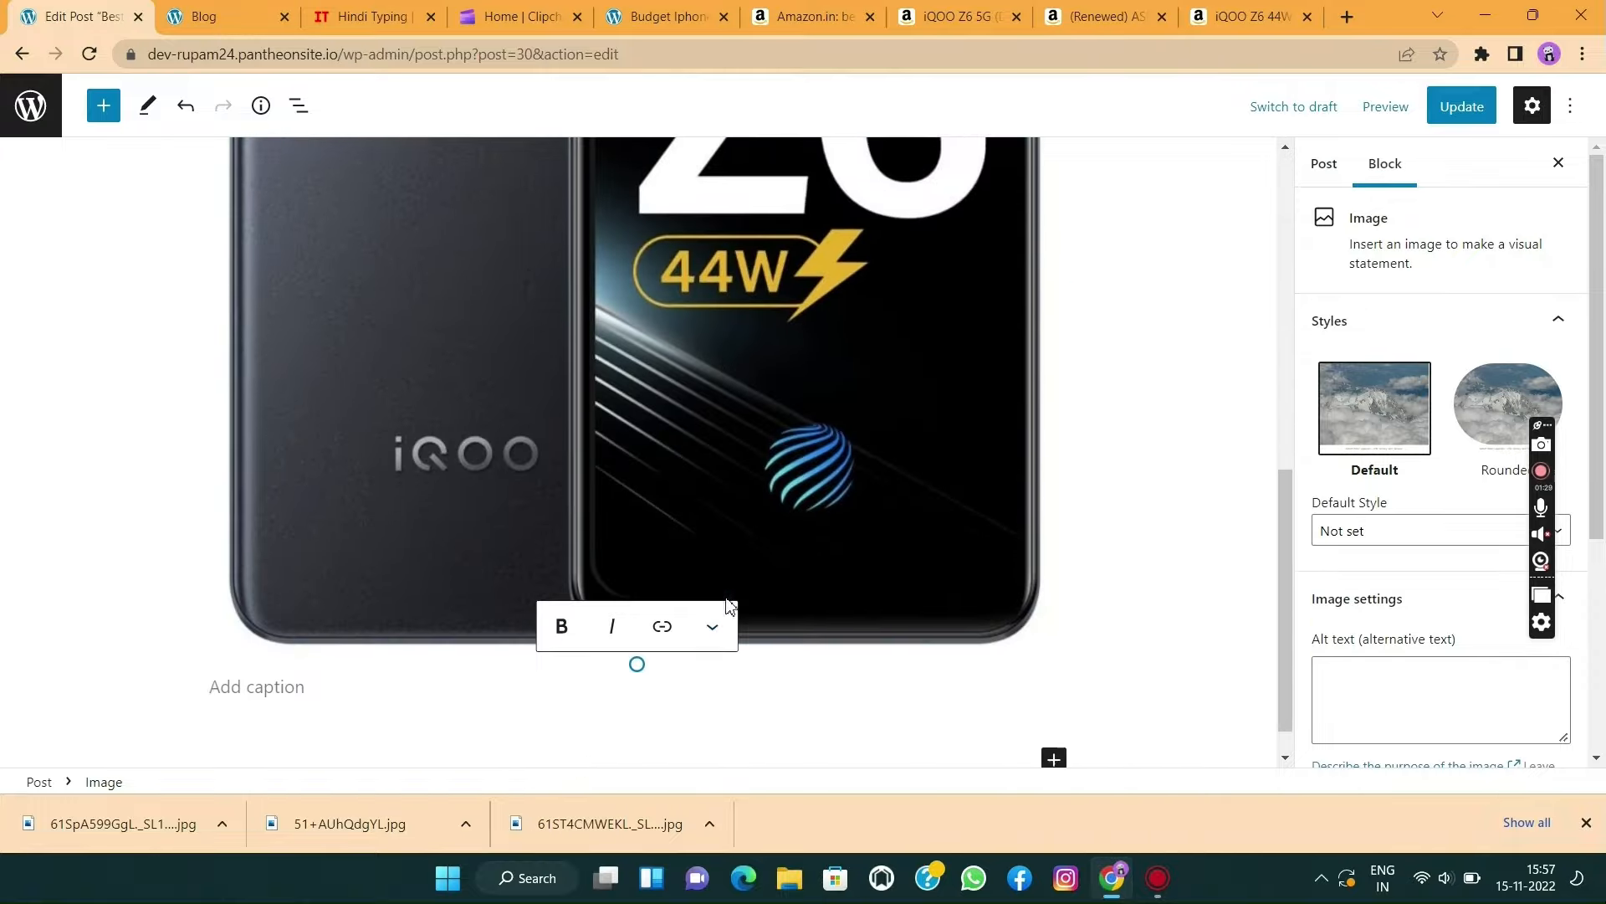
{"action": "left_click_drag", "start_coordinate": [635, 661], "coordinate": [513, 81]}
{"action": "scroll", "coordinate": [484, 199], "scroll_direction": "up", "scroll_amount": 3}
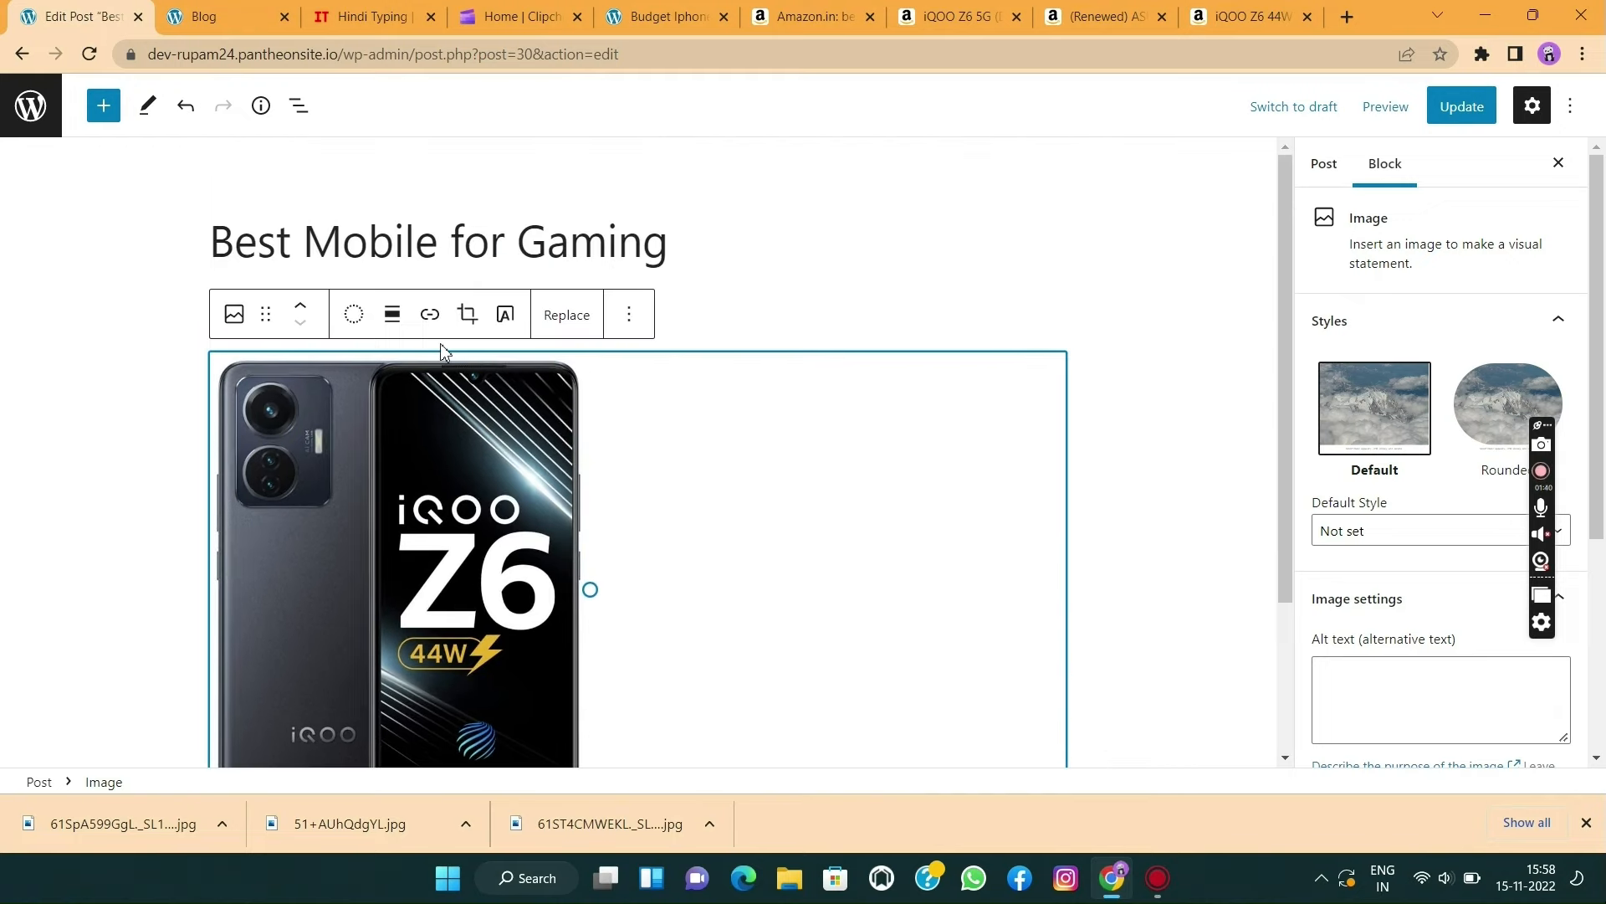
{"action": "left_click", "coordinate": [391, 327]}
{"action": "left_click", "coordinate": [445, 473]}
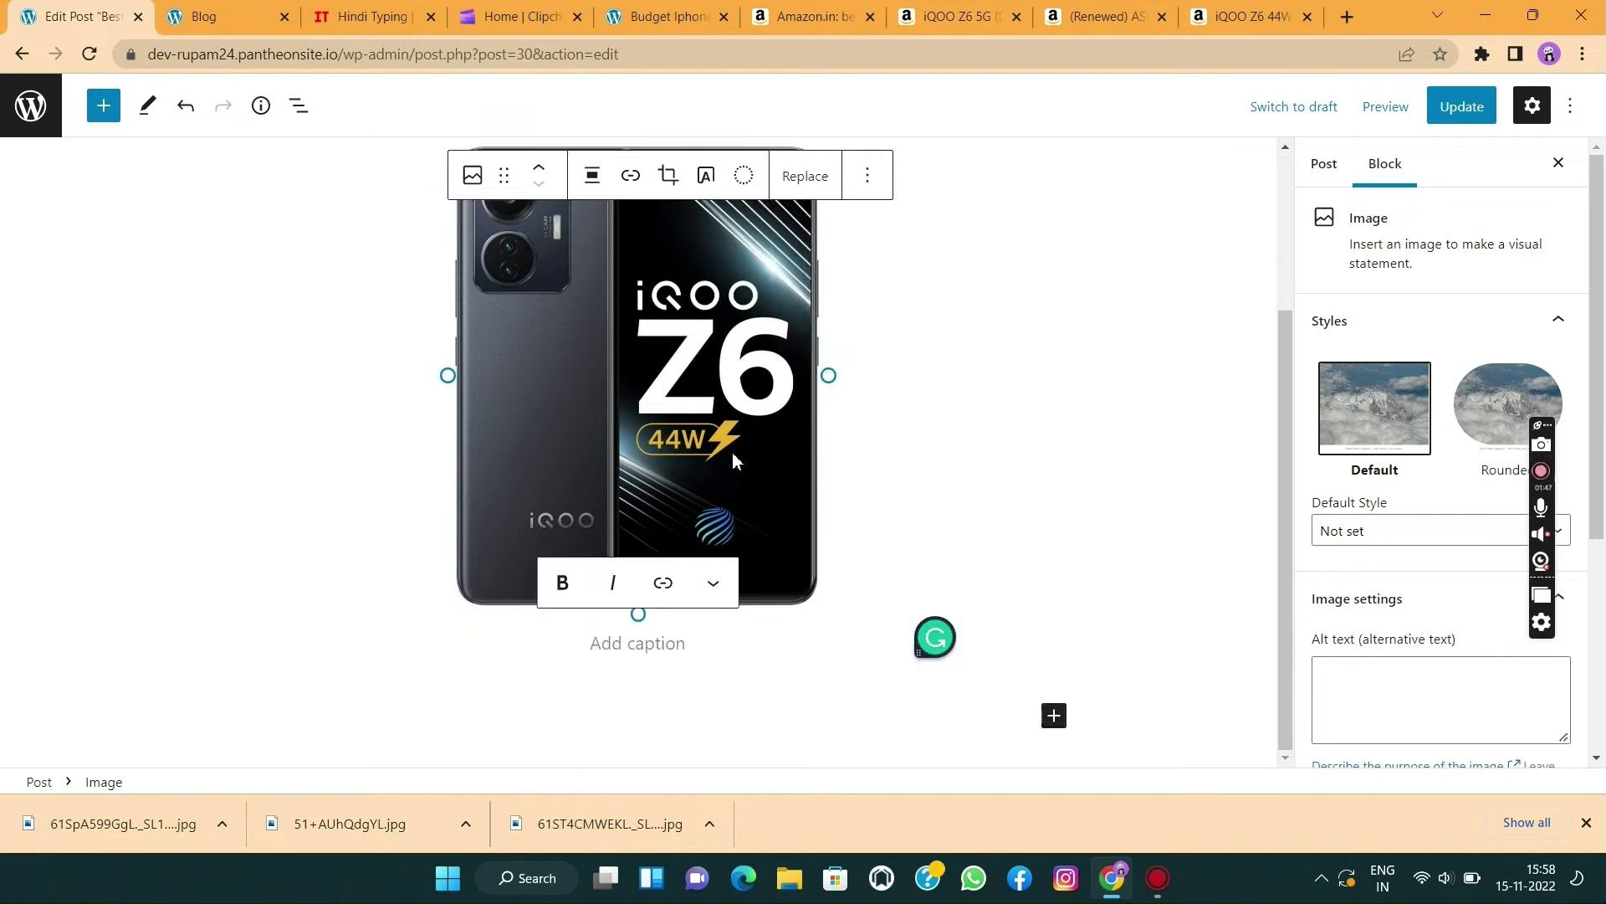
- Insert a Buttons block below the iQOO Z6 image and justify its items to the centre
{"action": "scroll", "coordinate": [1011, 375], "scroll_direction": "down", "scroll_amount": 2}
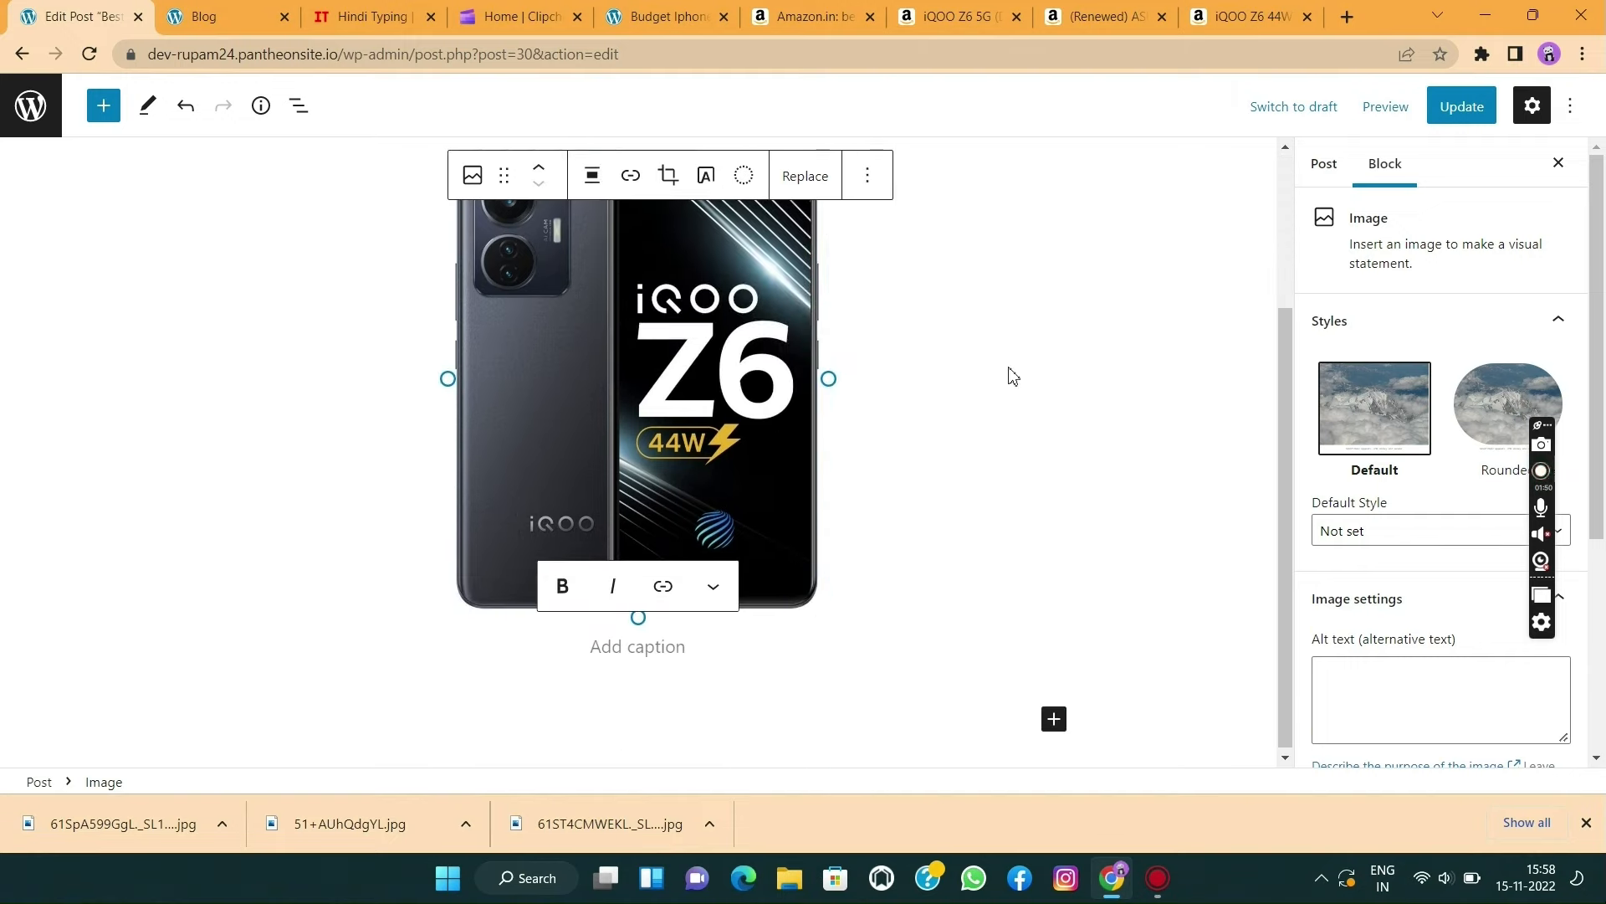
{"action": "left_click", "coordinate": [1130, 343]}
{"action": "scroll", "coordinate": [1133, 379], "scroll_direction": "up", "scroll_amount": 2}
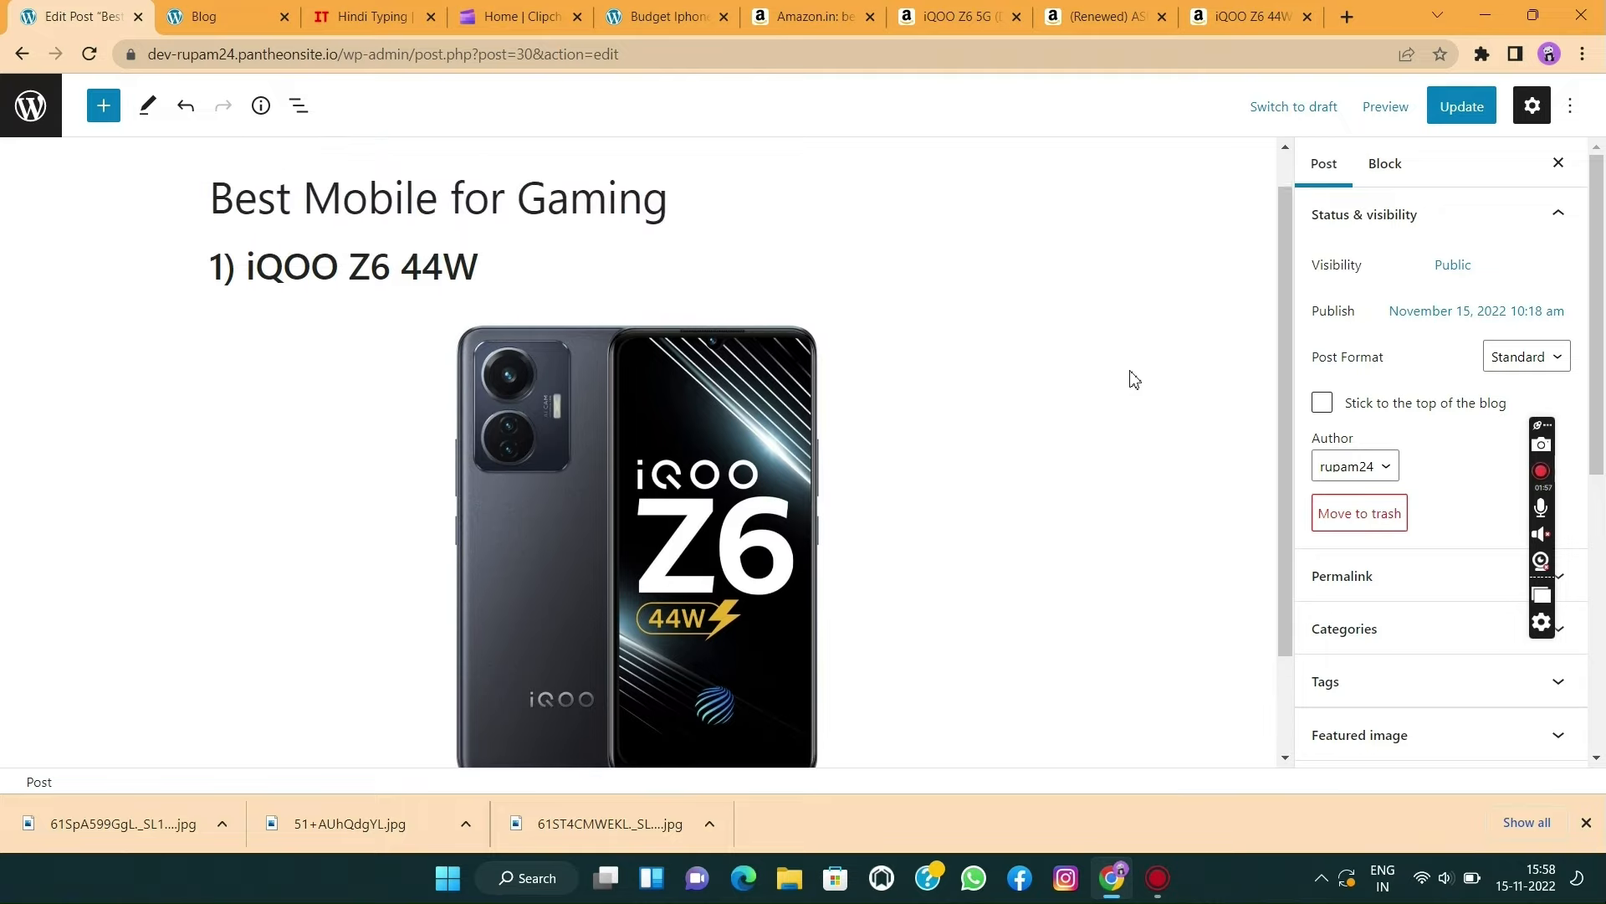
{"action": "scroll", "coordinate": [1134, 379], "scroll_direction": "down", "scroll_amount": 2}
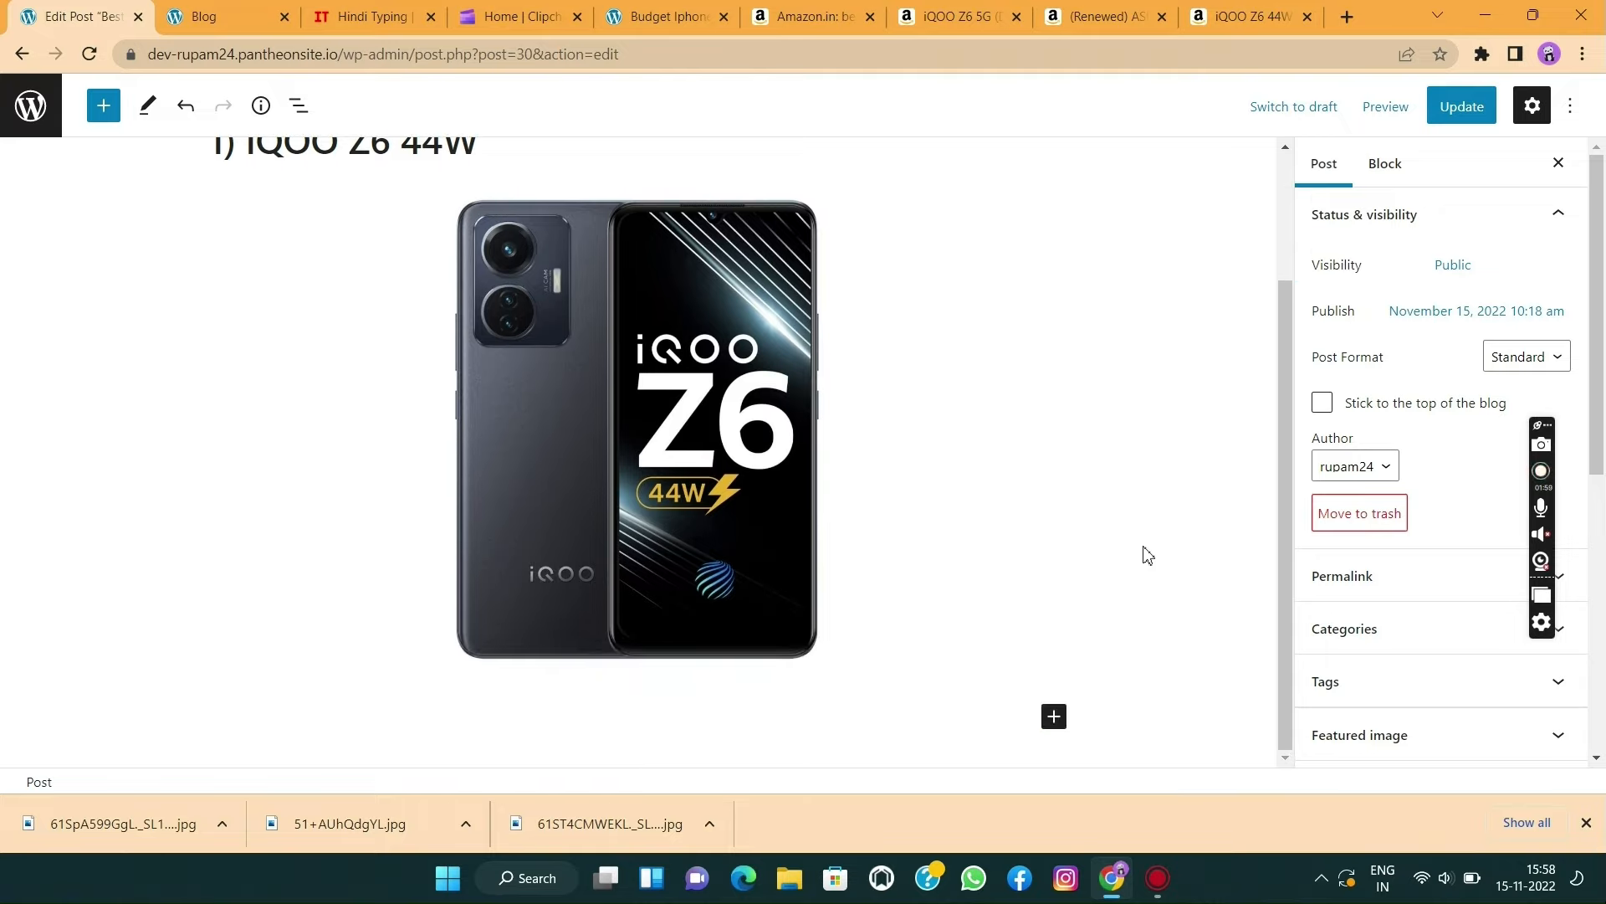
{"action": "left_click", "coordinate": [1068, 711]}
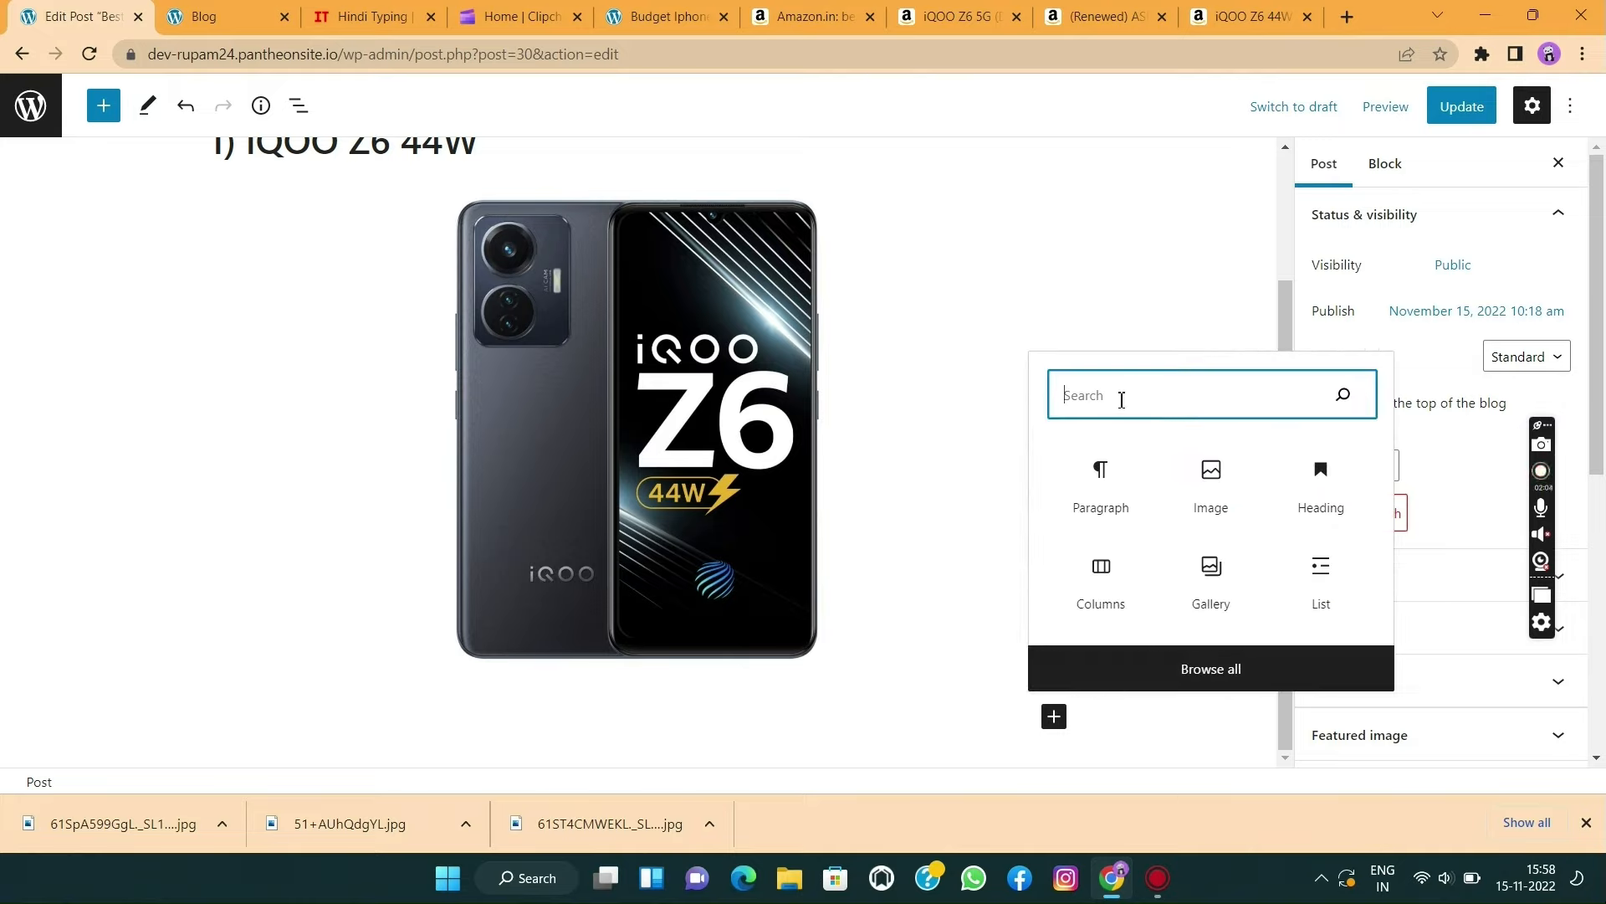
{"action": "type", "text": "butt"}
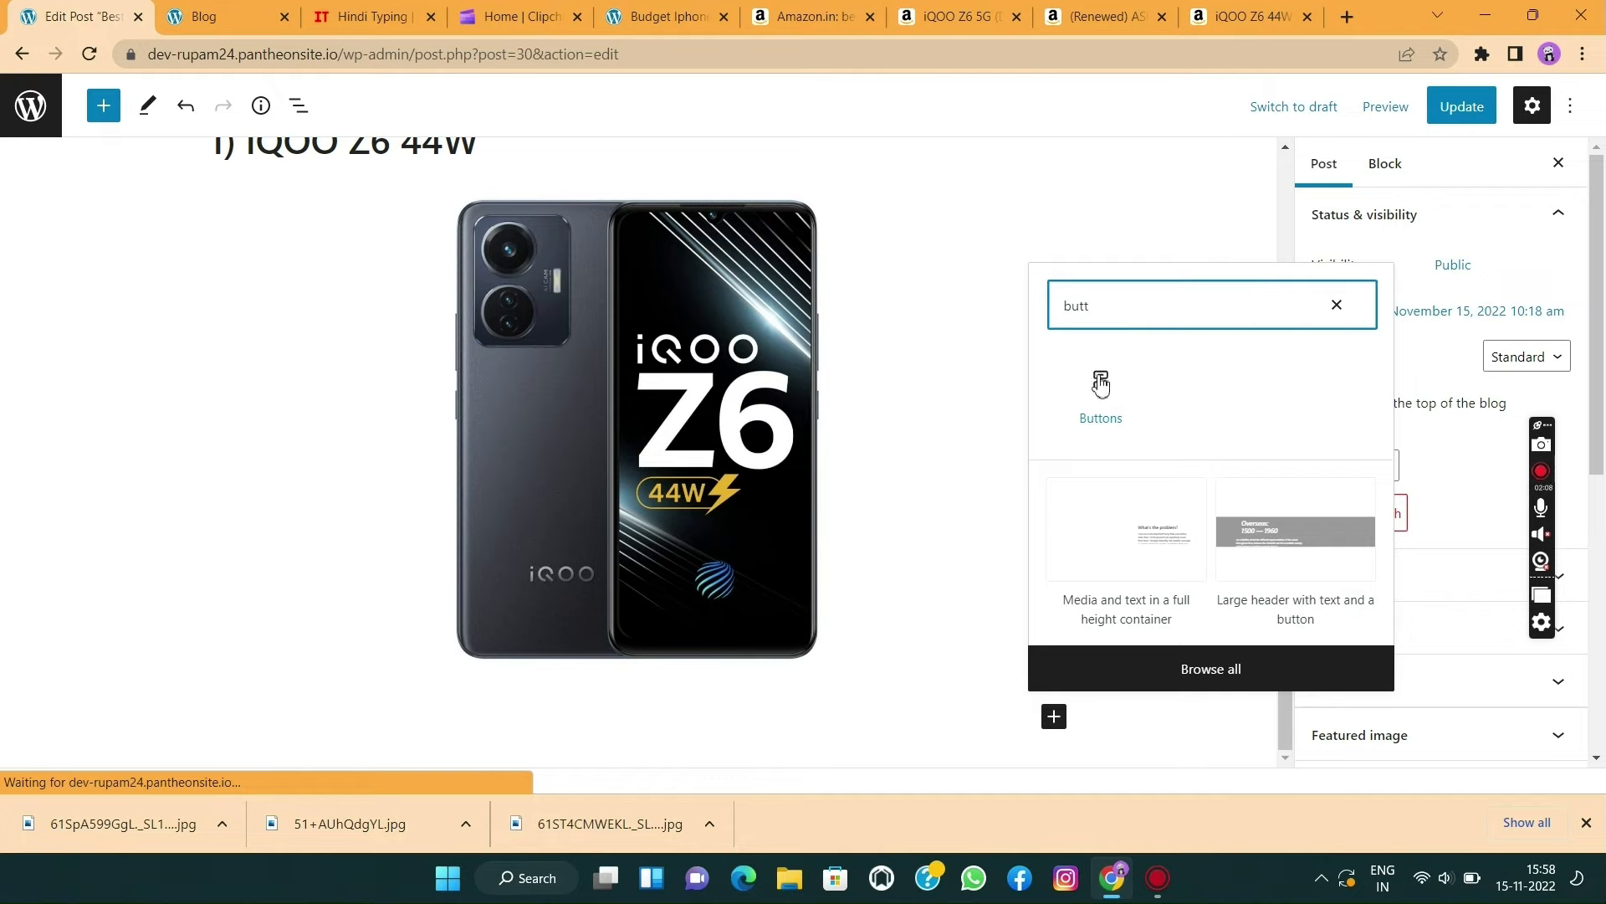
{"action": "left_click", "coordinate": [1101, 383]}
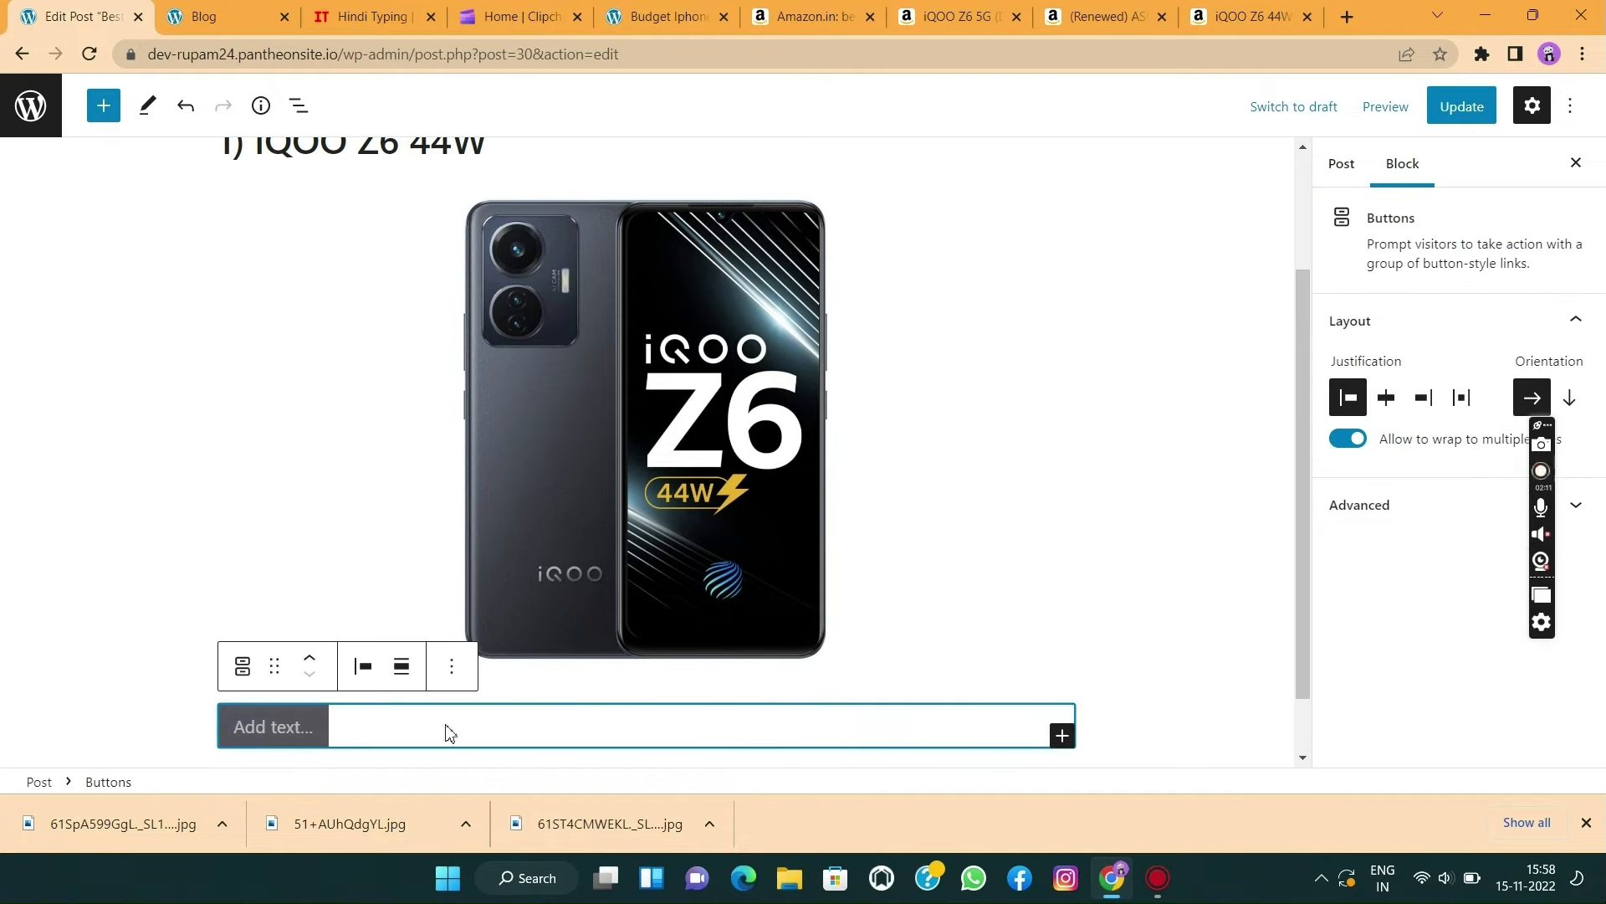
{"action": "left_click", "coordinate": [362, 666]}
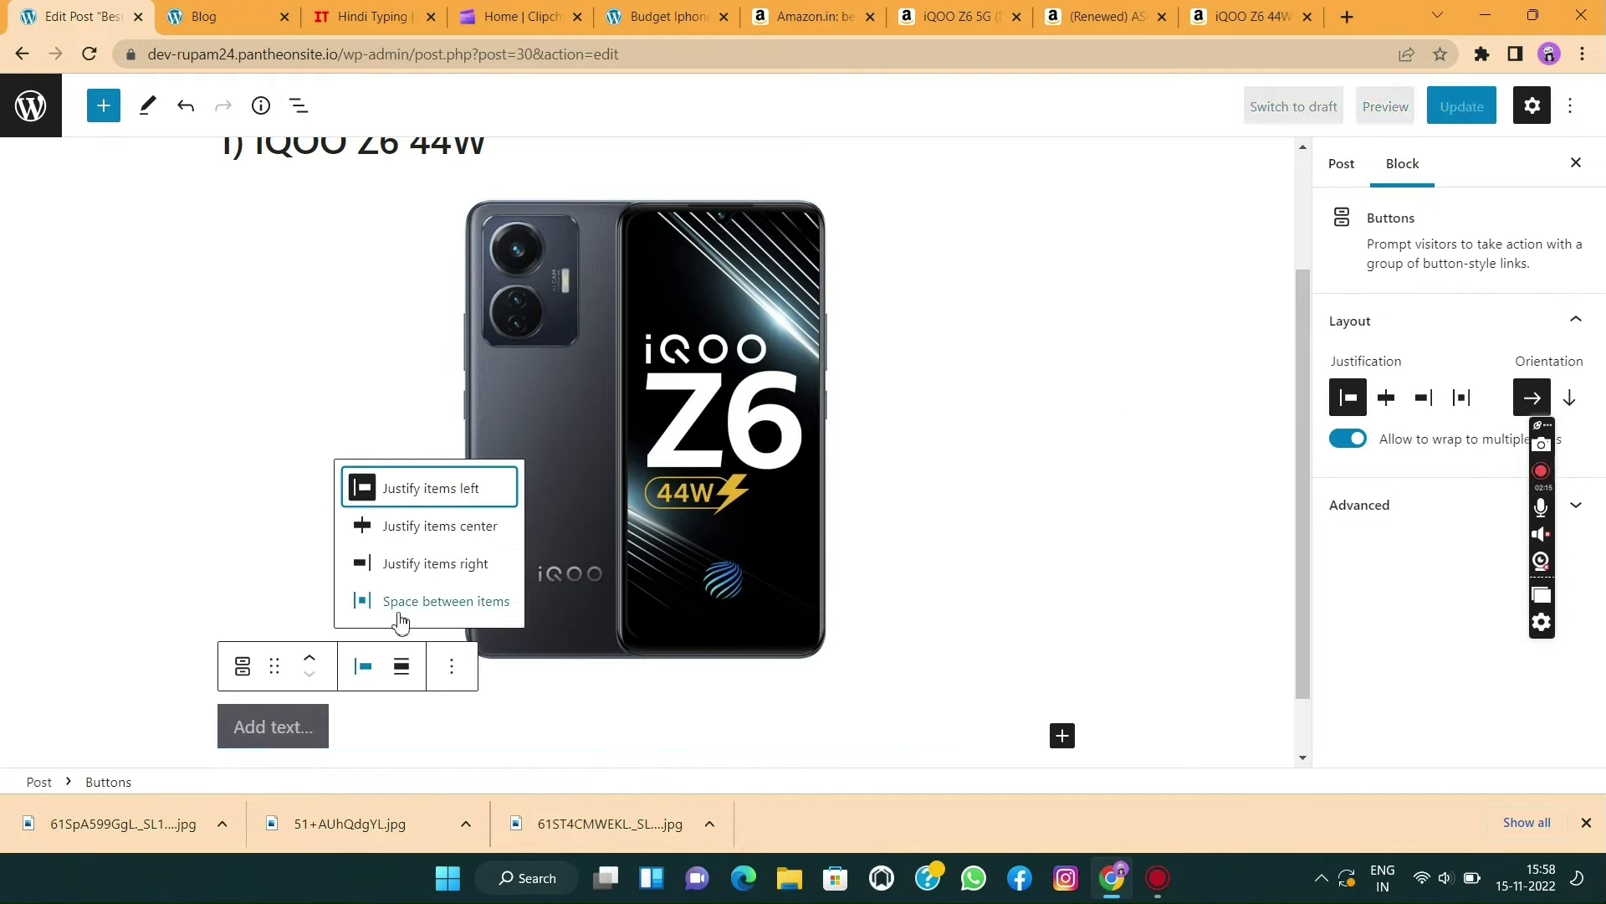
{"action": "left_click", "coordinate": [413, 532]}
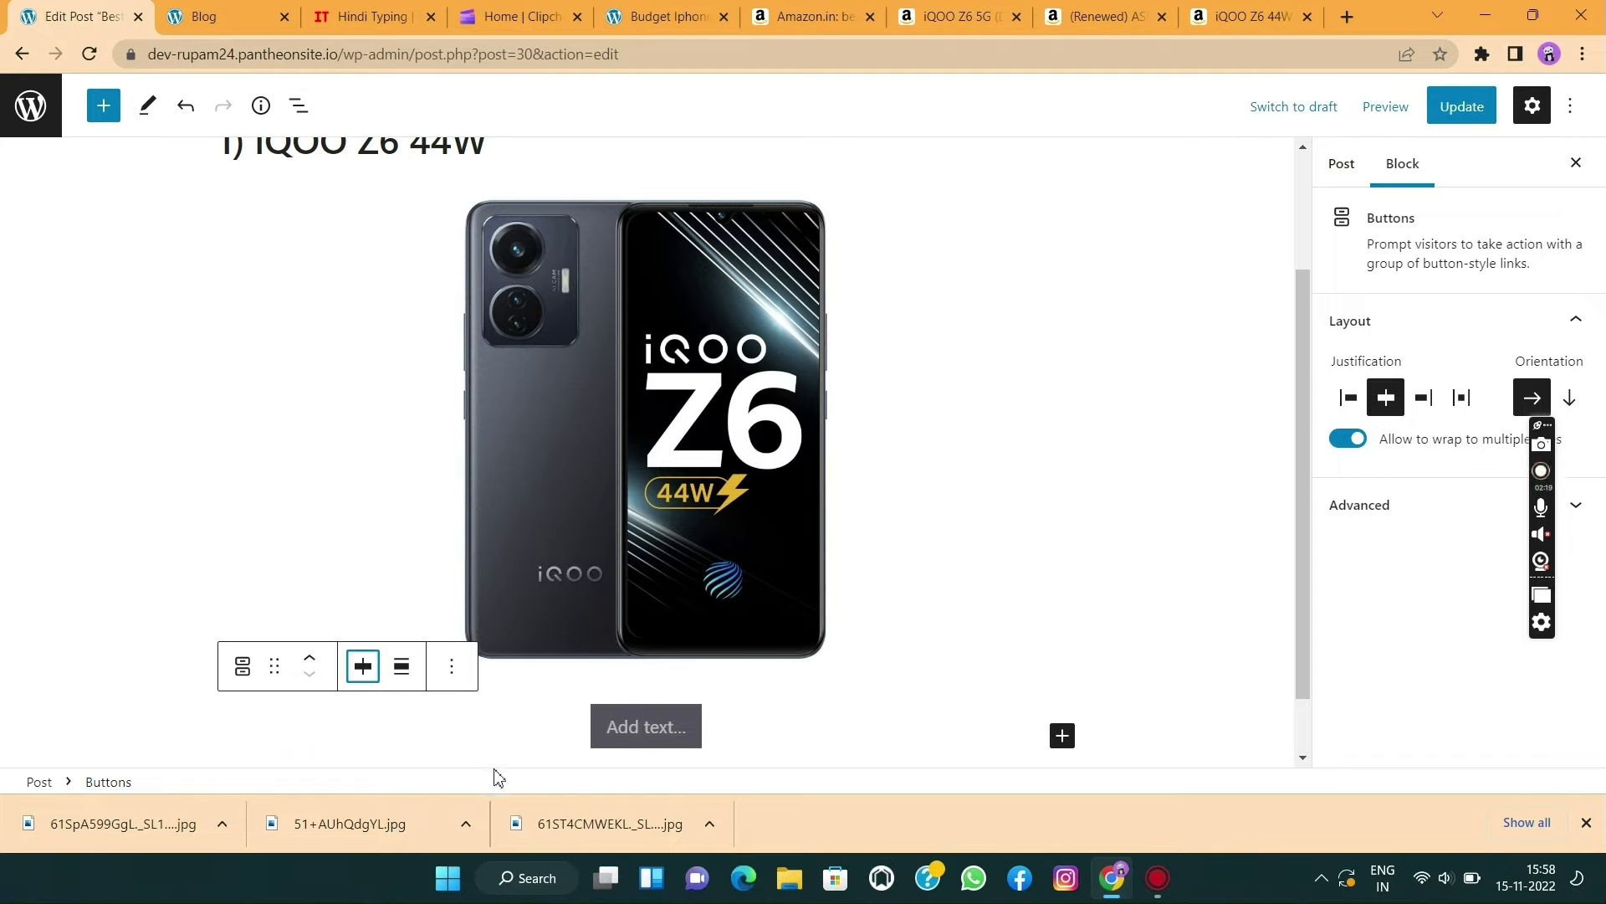
- Label the new button "Buy on Amazon"
{"action": "left_click", "coordinate": [635, 731]}
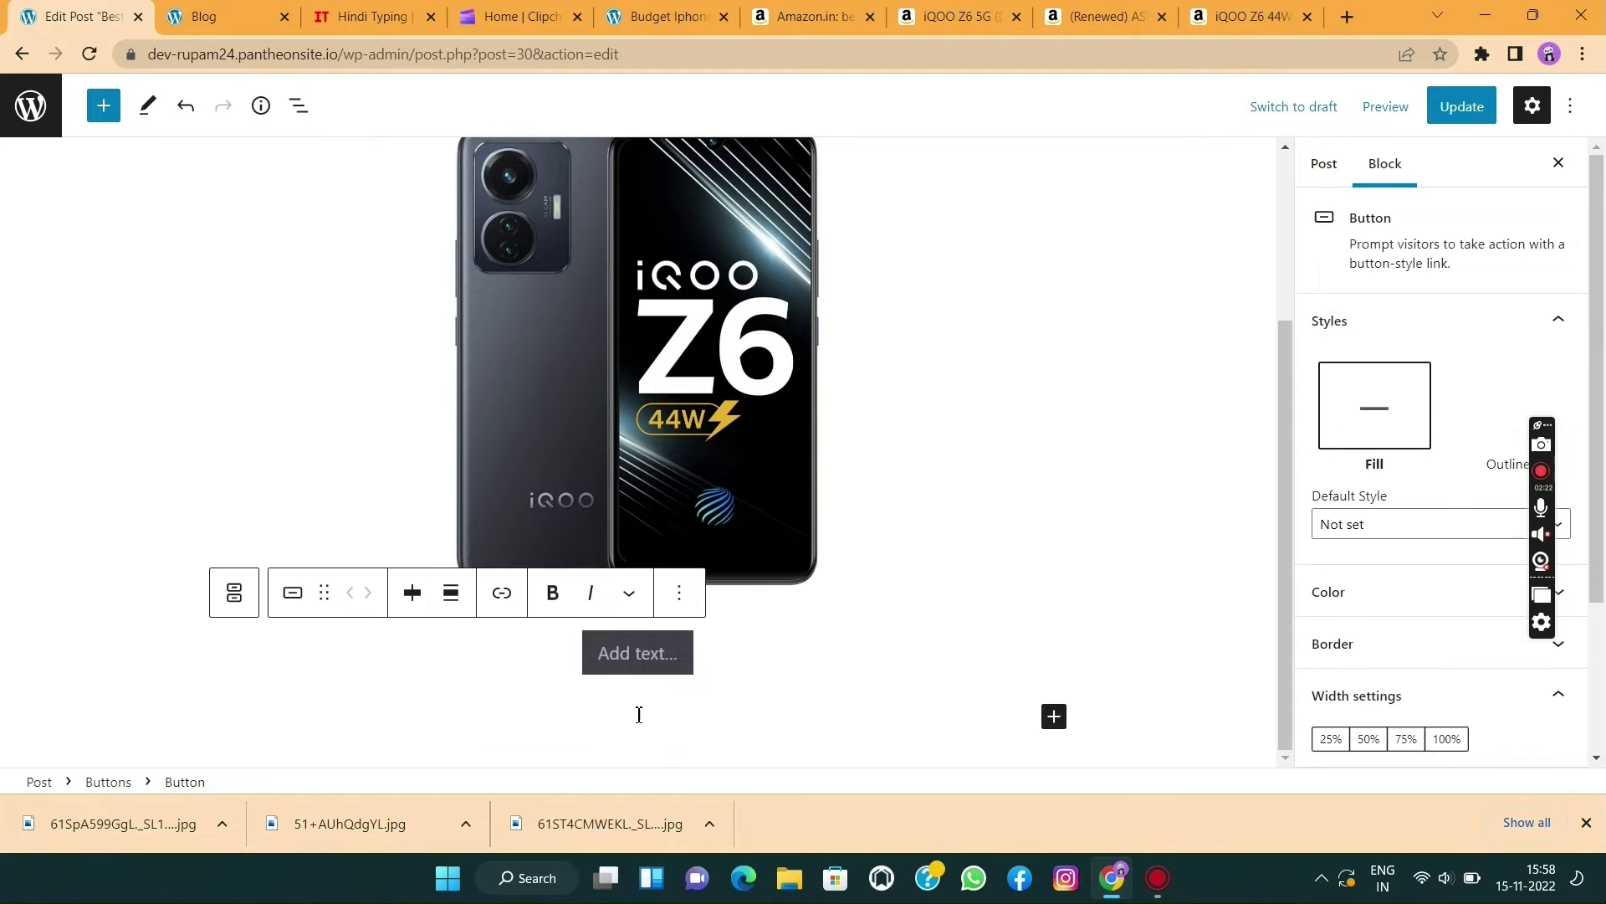
{"action": "type", "text": "Buy"}
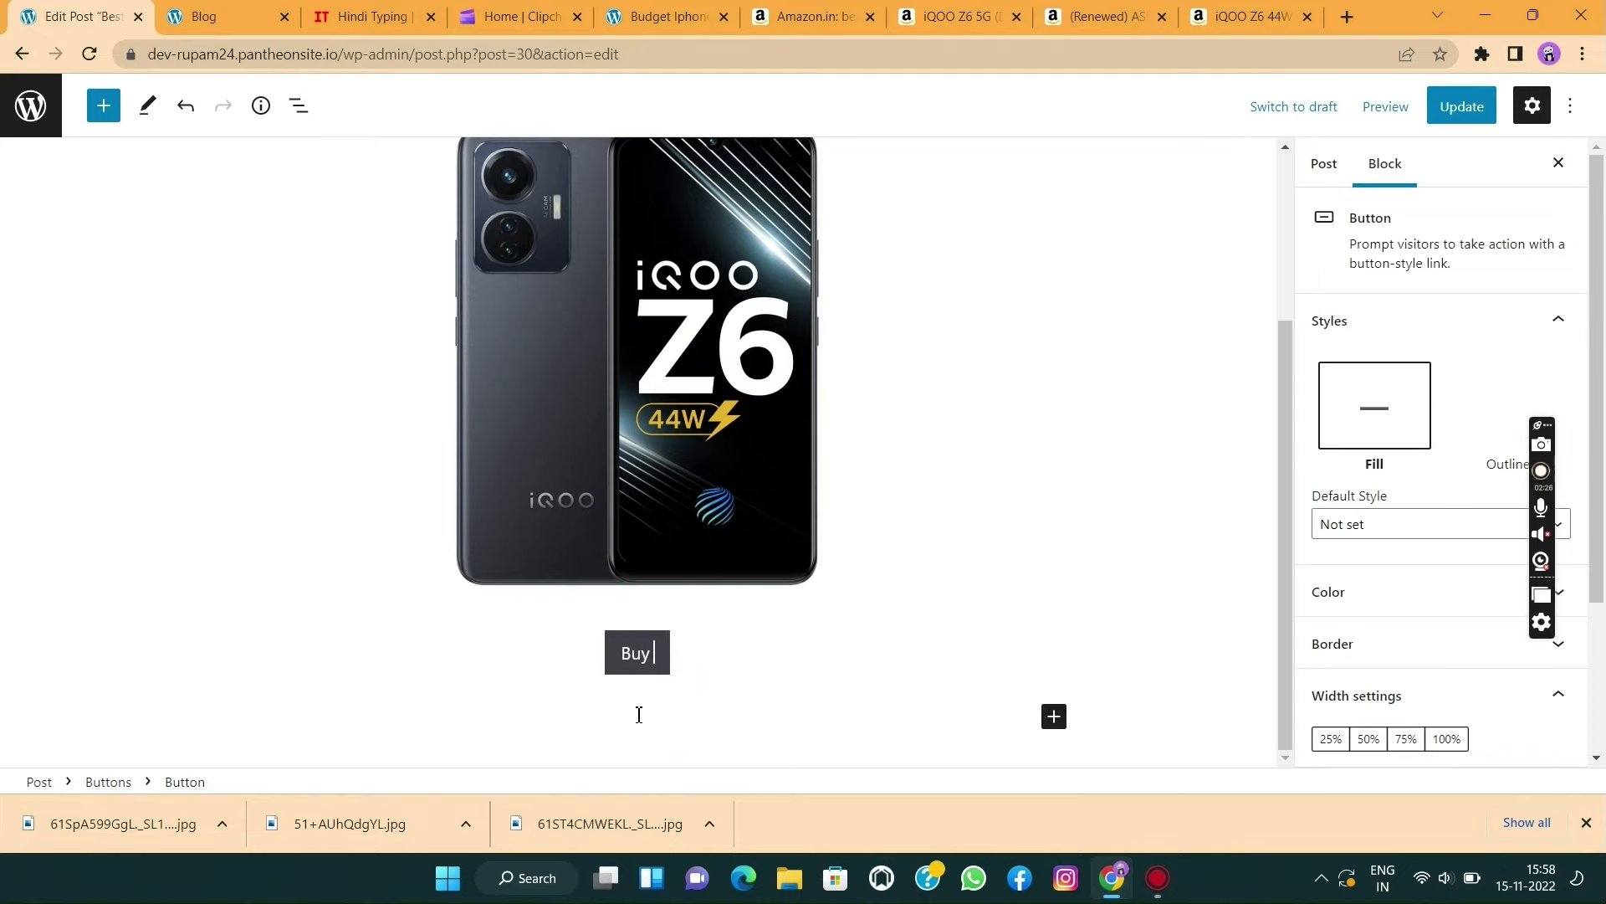
{"action": "type", "text": " on Amaz"}
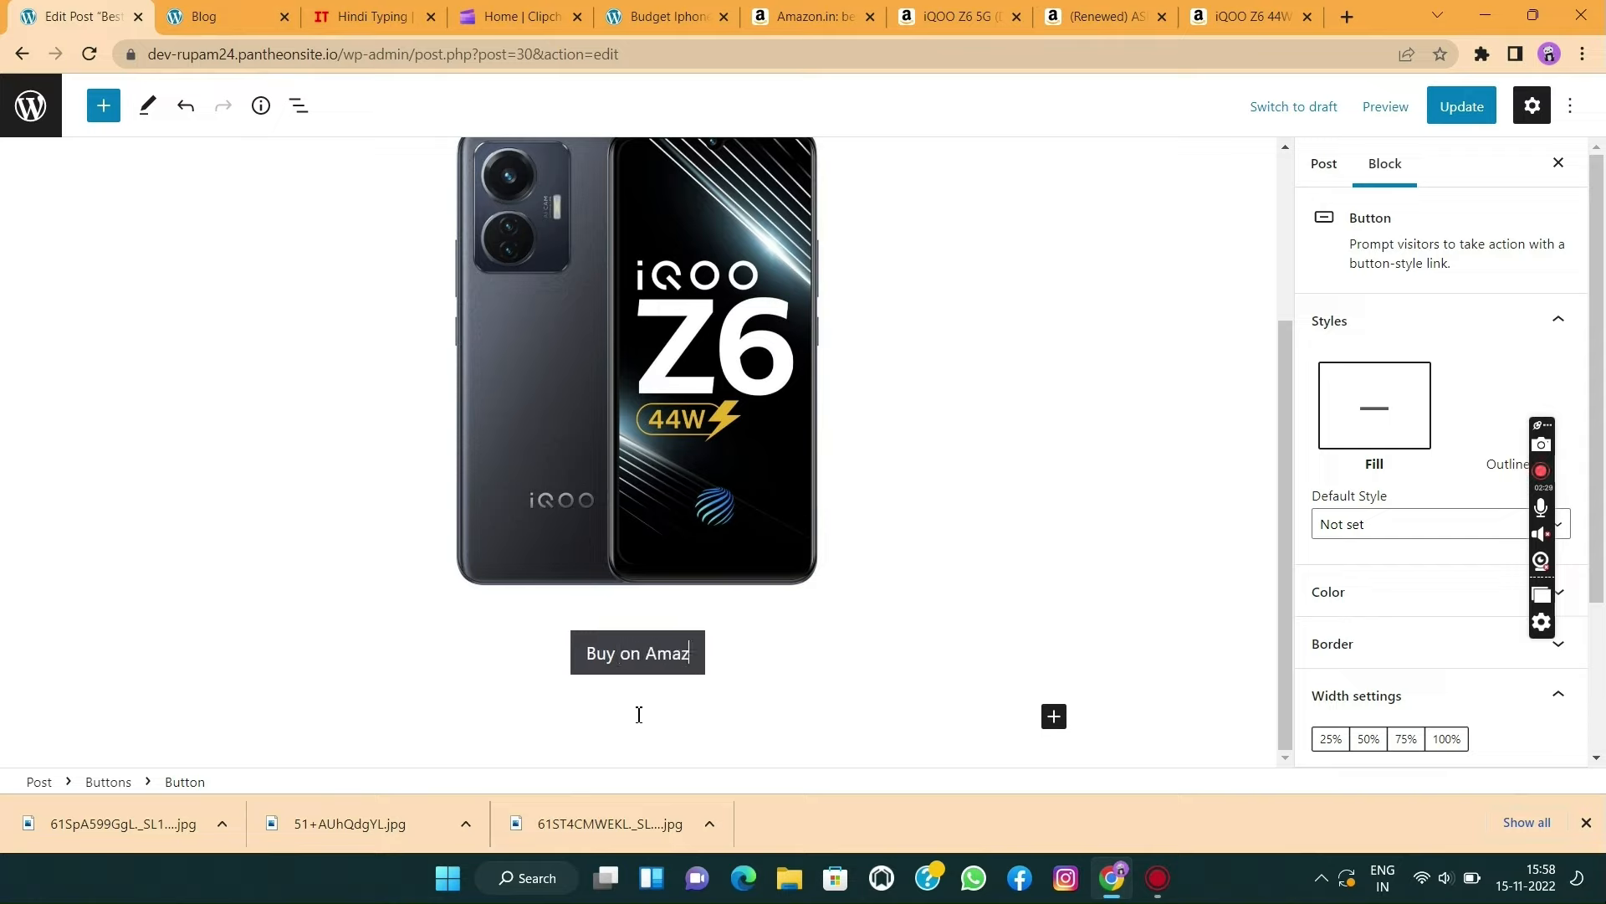
{"action": "type", "text": "on"}
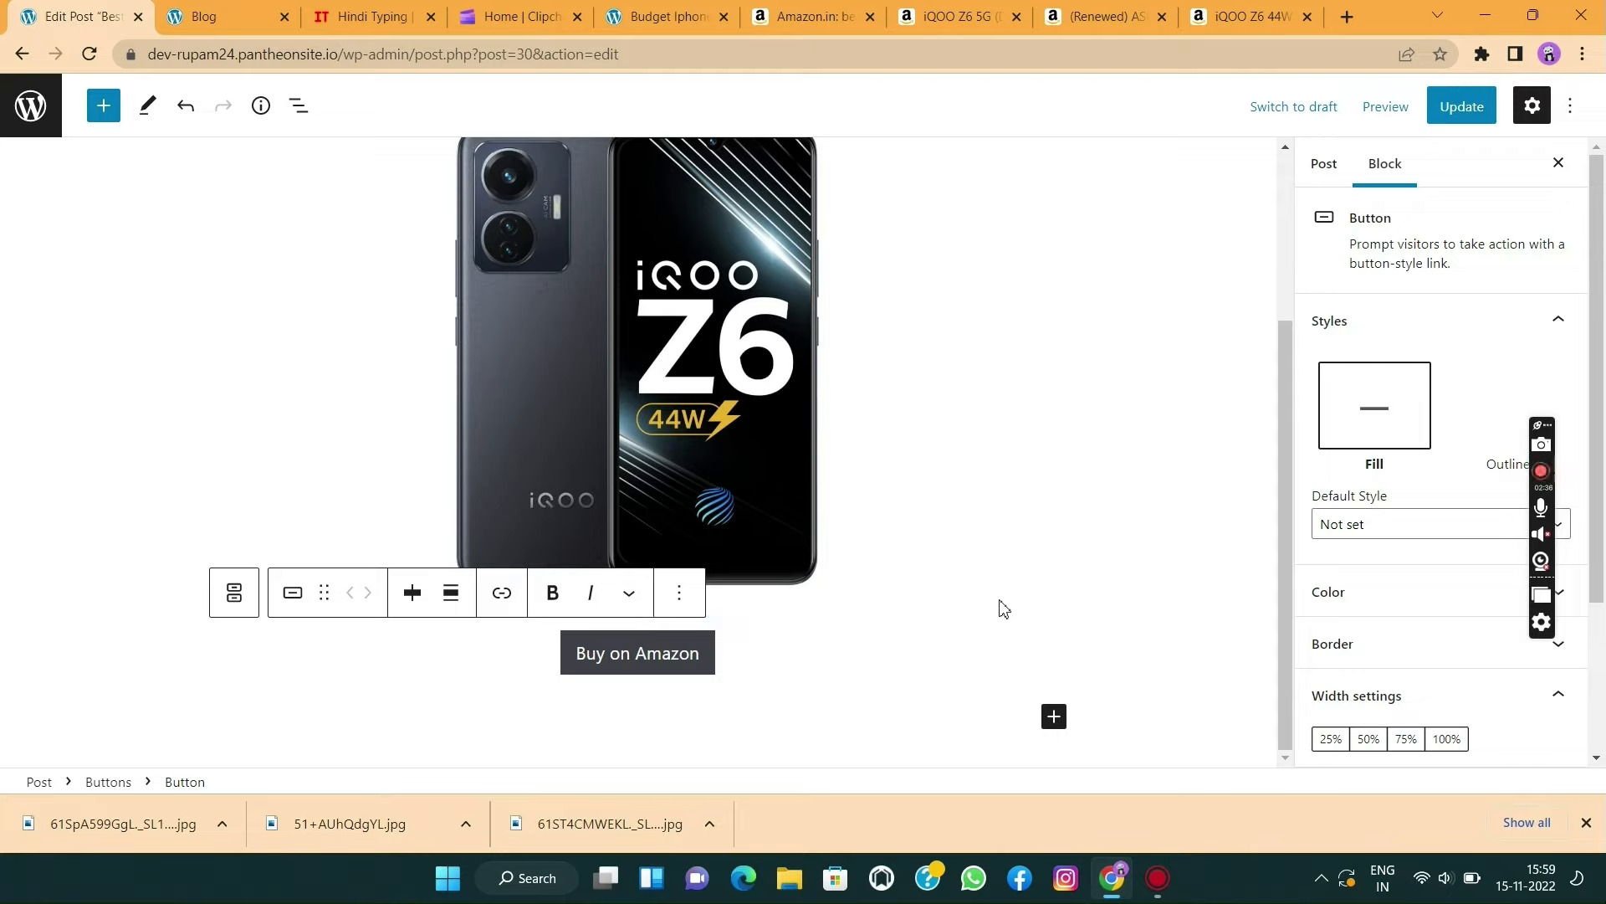
- Set the "Buy on Amazon" button's background to the solid blue accent colour of the theme
{"action": "left_click", "coordinate": [1344, 609]}
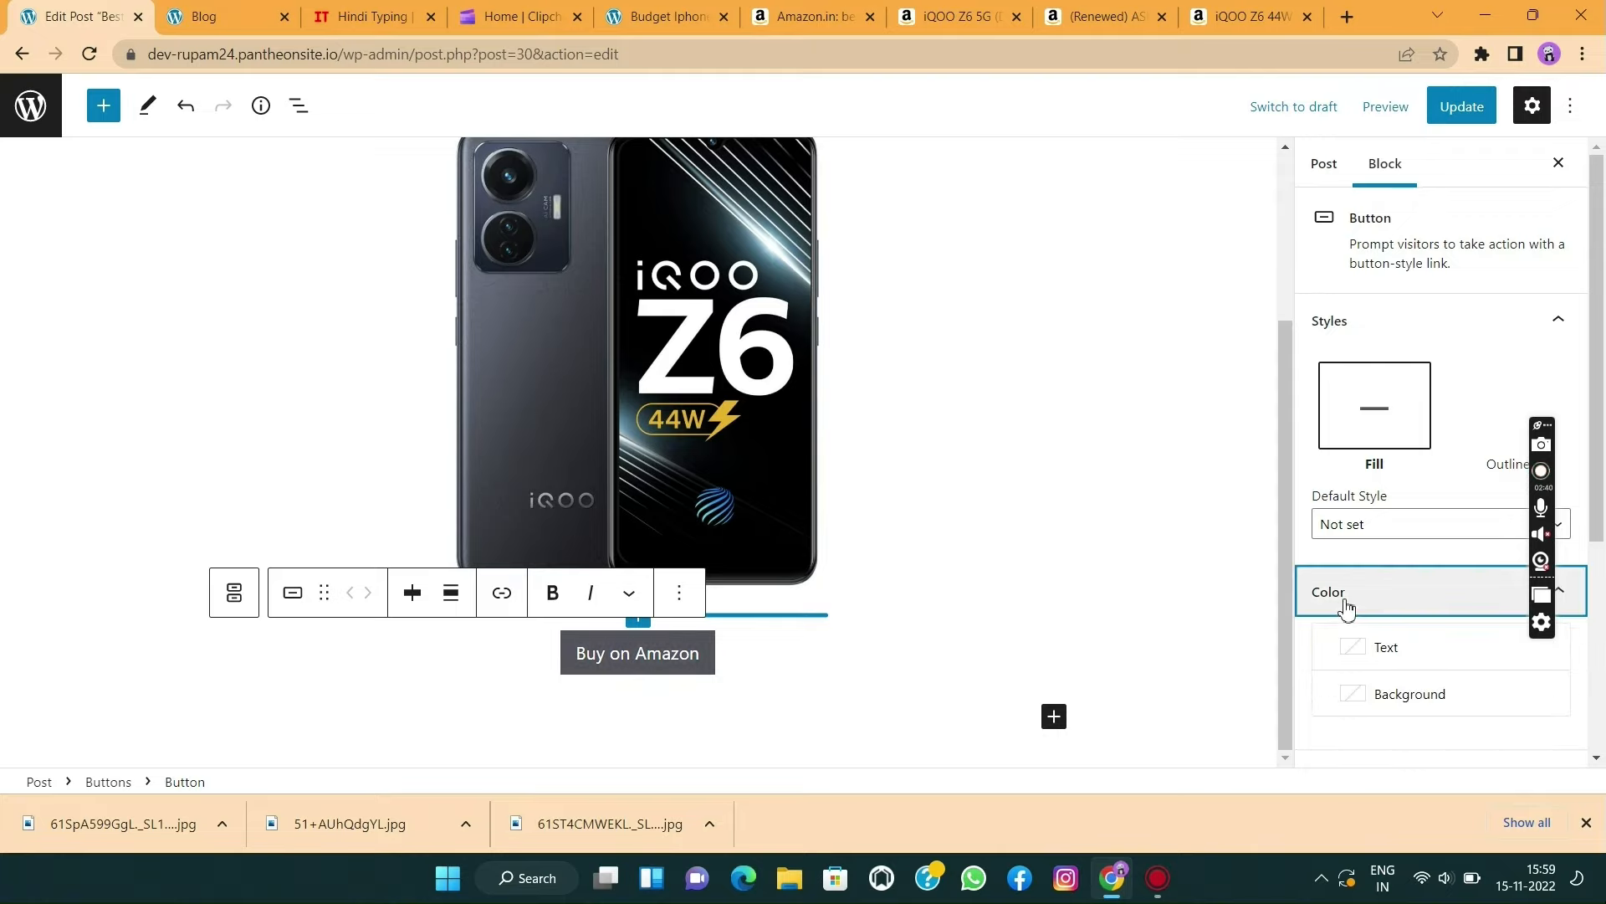
{"action": "left_click", "coordinate": [1355, 599]}
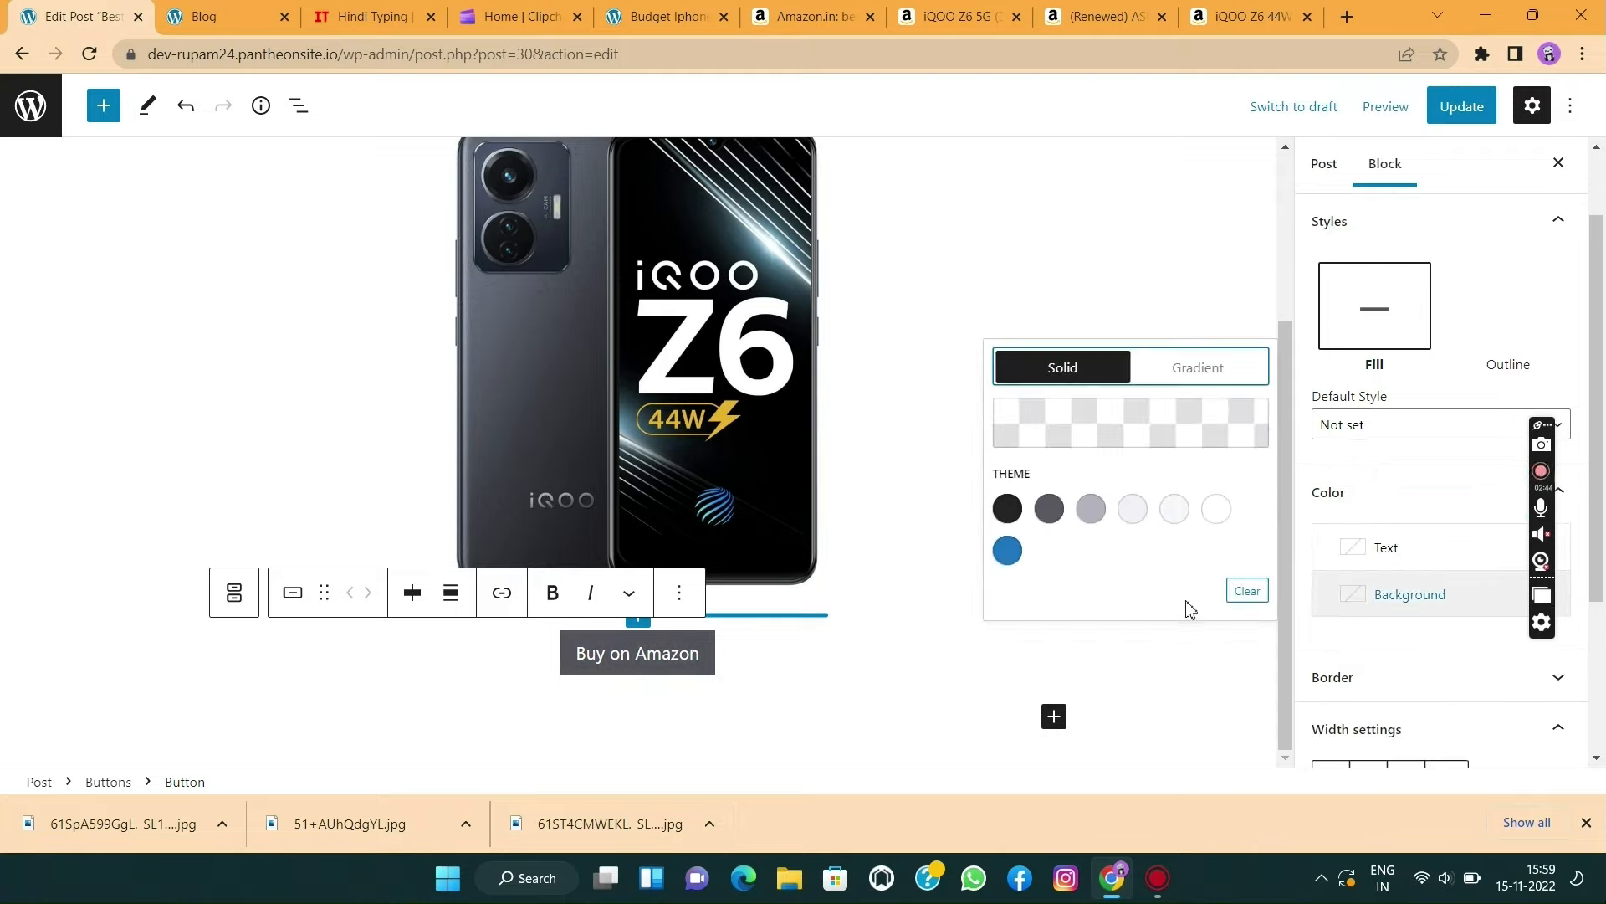
{"action": "left_click", "coordinate": [1008, 552]}
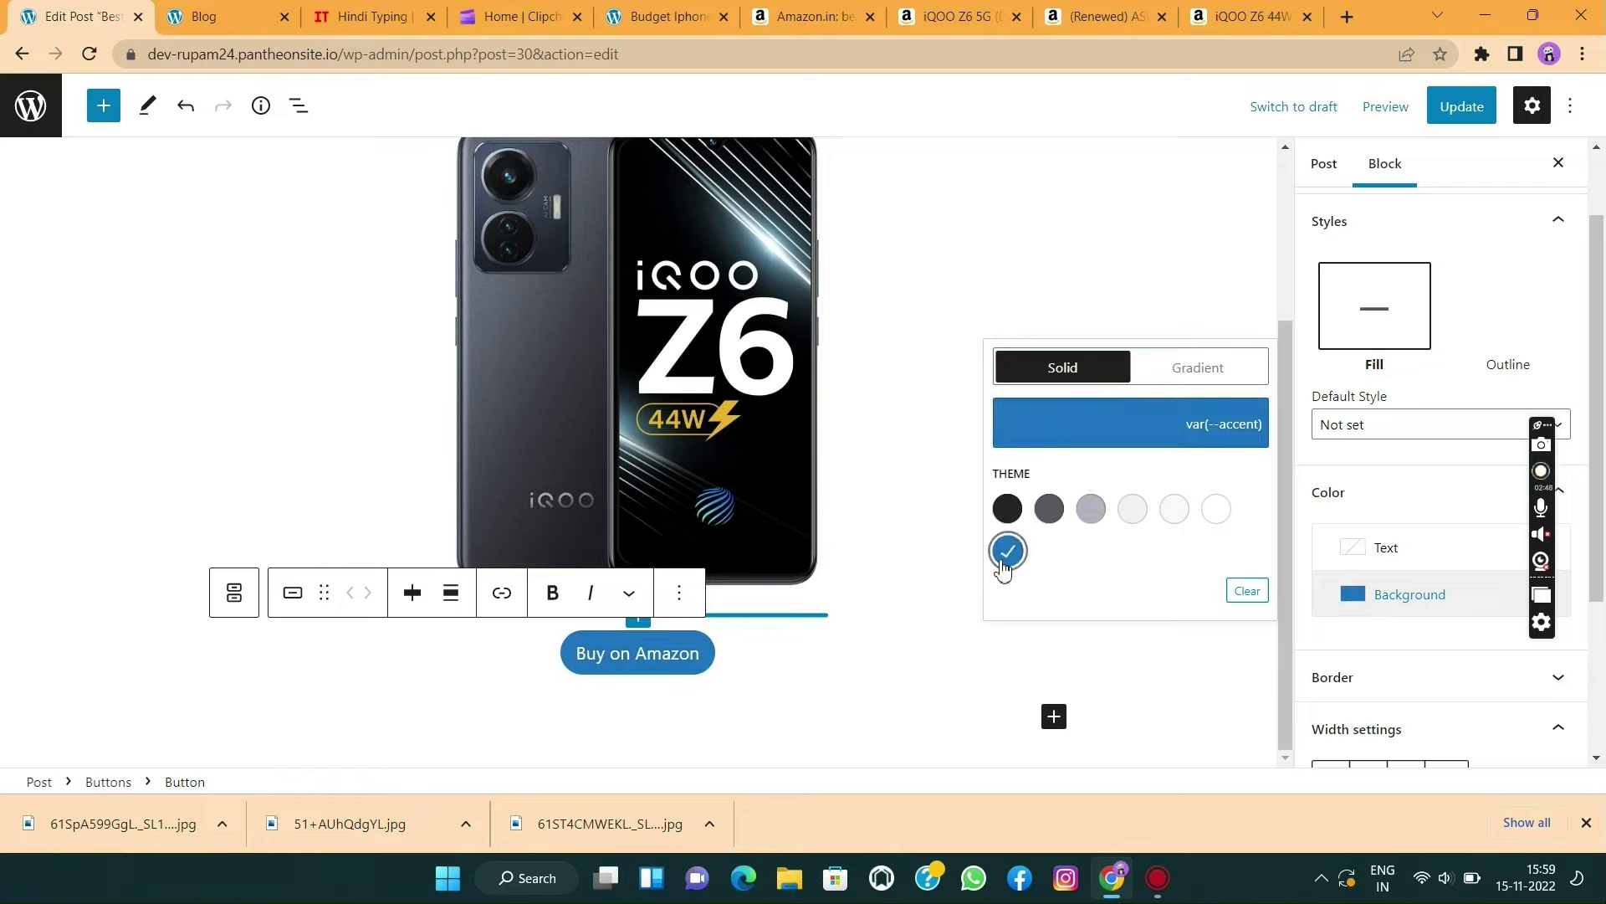
{"action": "left_click", "coordinate": [953, 646]}
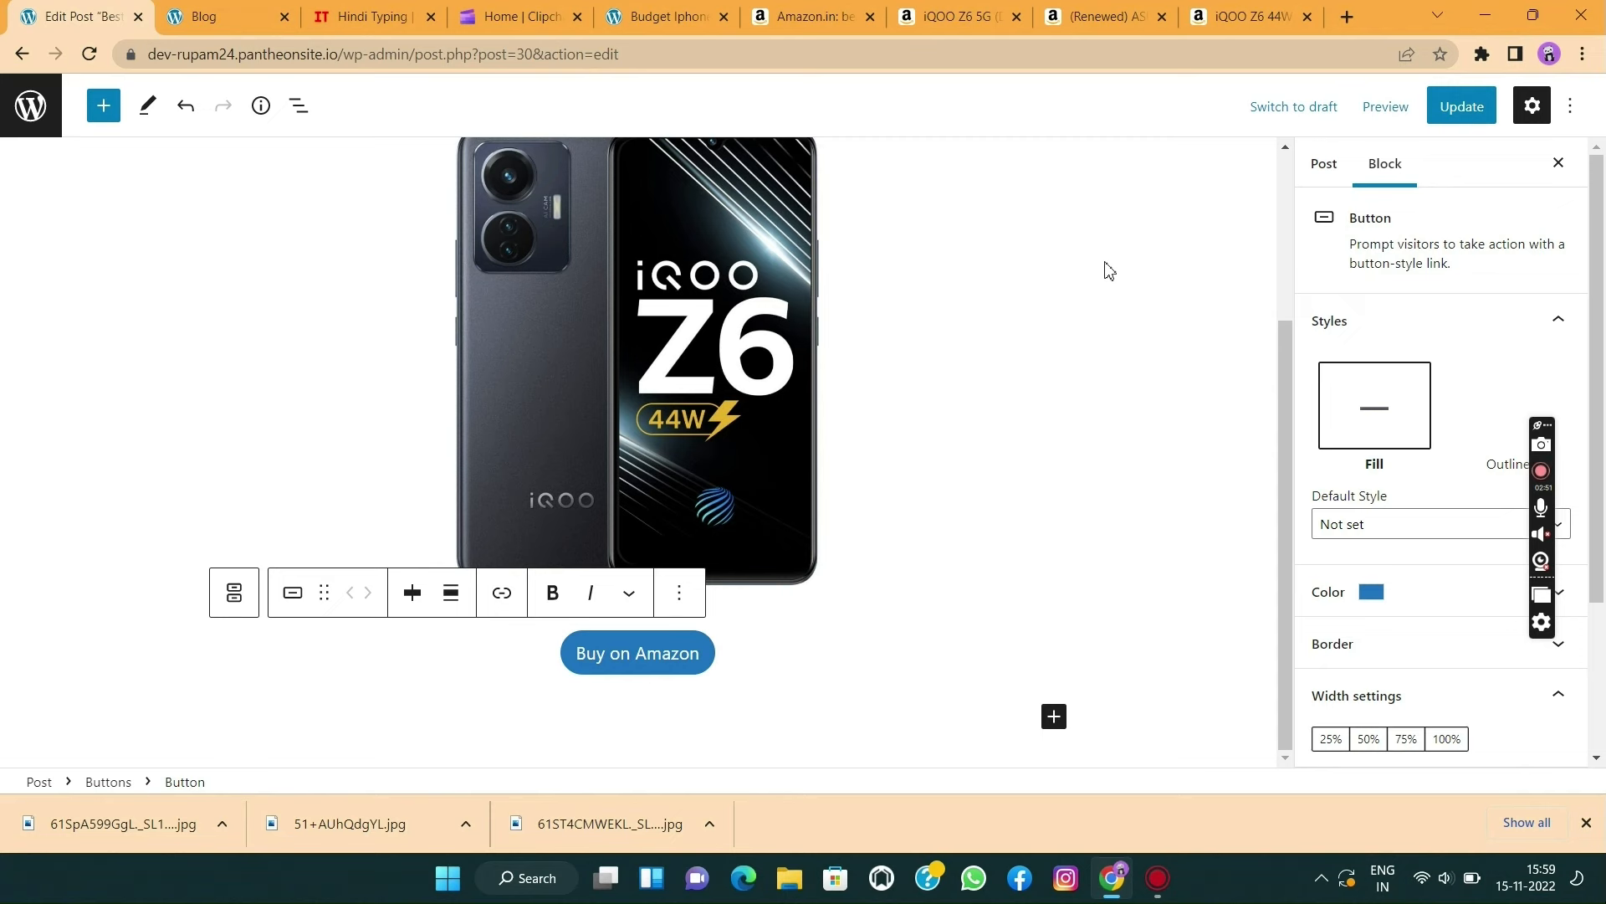
- Generate a short text affiliate link on the iQOO Z6 44W Amazon page and copy it
{"action": "left_click", "coordinate": [1241, 17]}
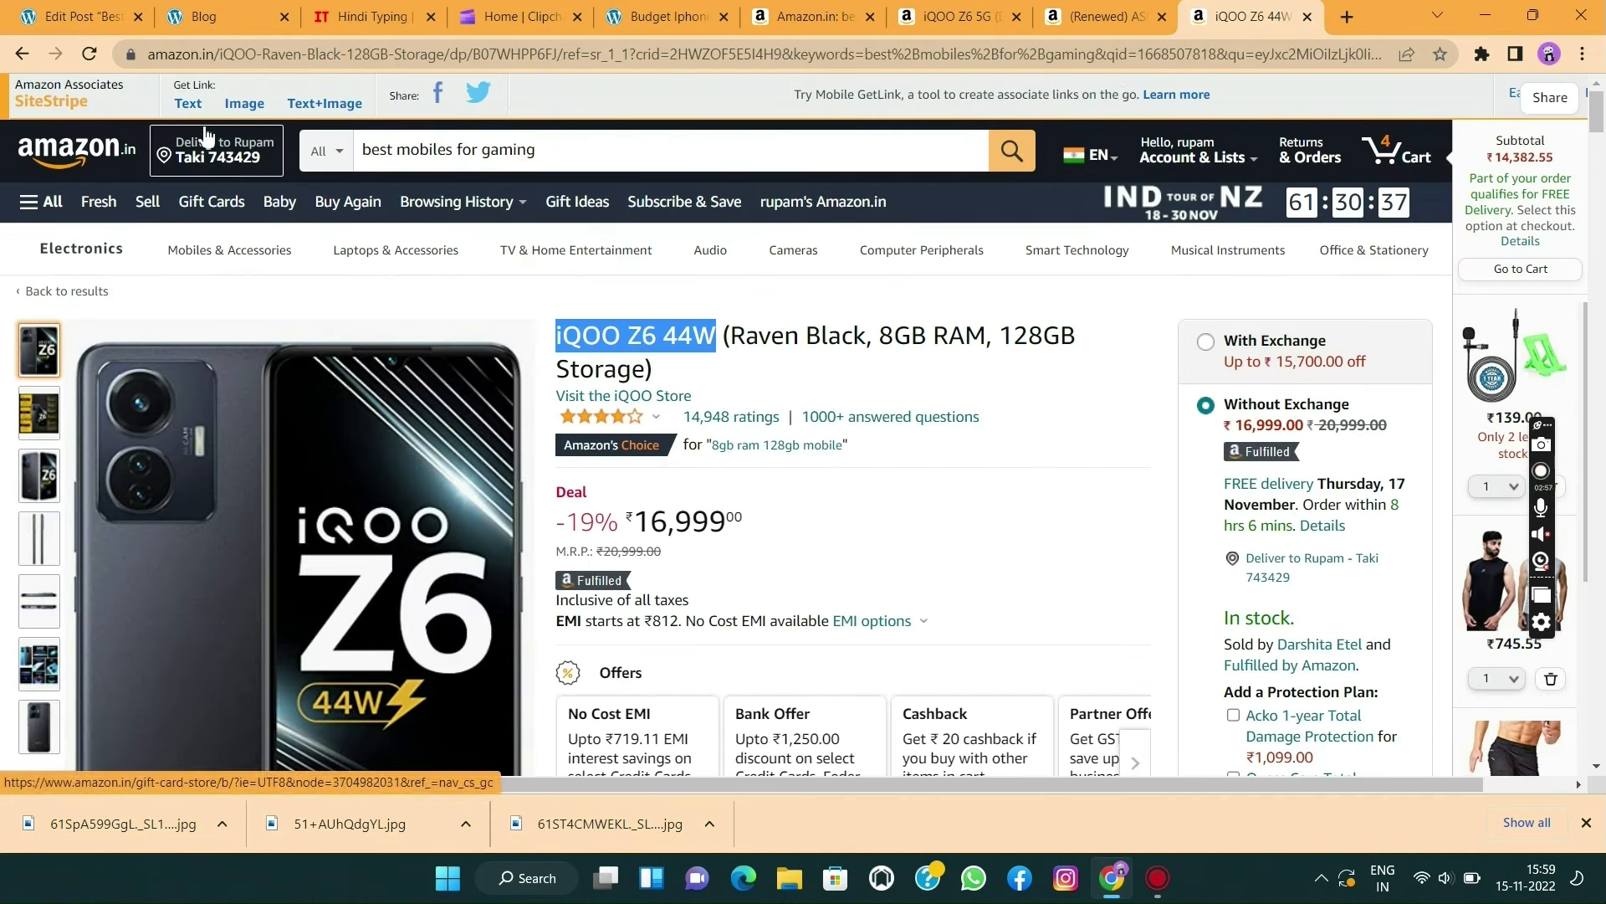
{"action": "left_click", "coordinate": [188, 103]}
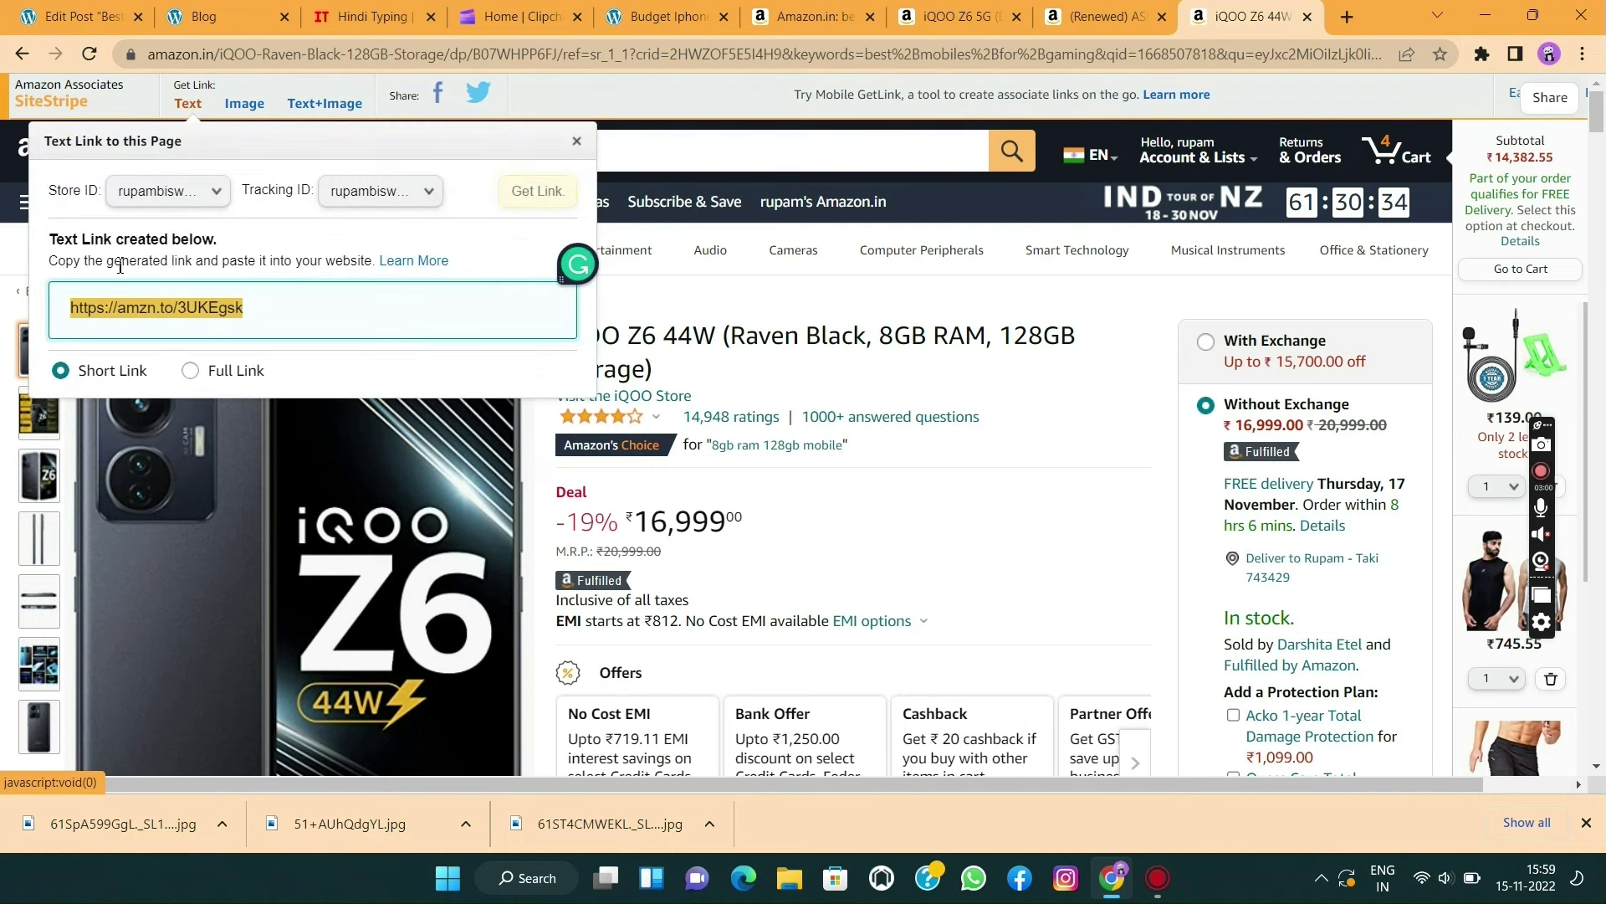
{"action": "left_click_drag", "start_coordinate": [262, 306], "coordinate": [61, 312]}
{"action": "left_click", "coordinate": [261, 314]}
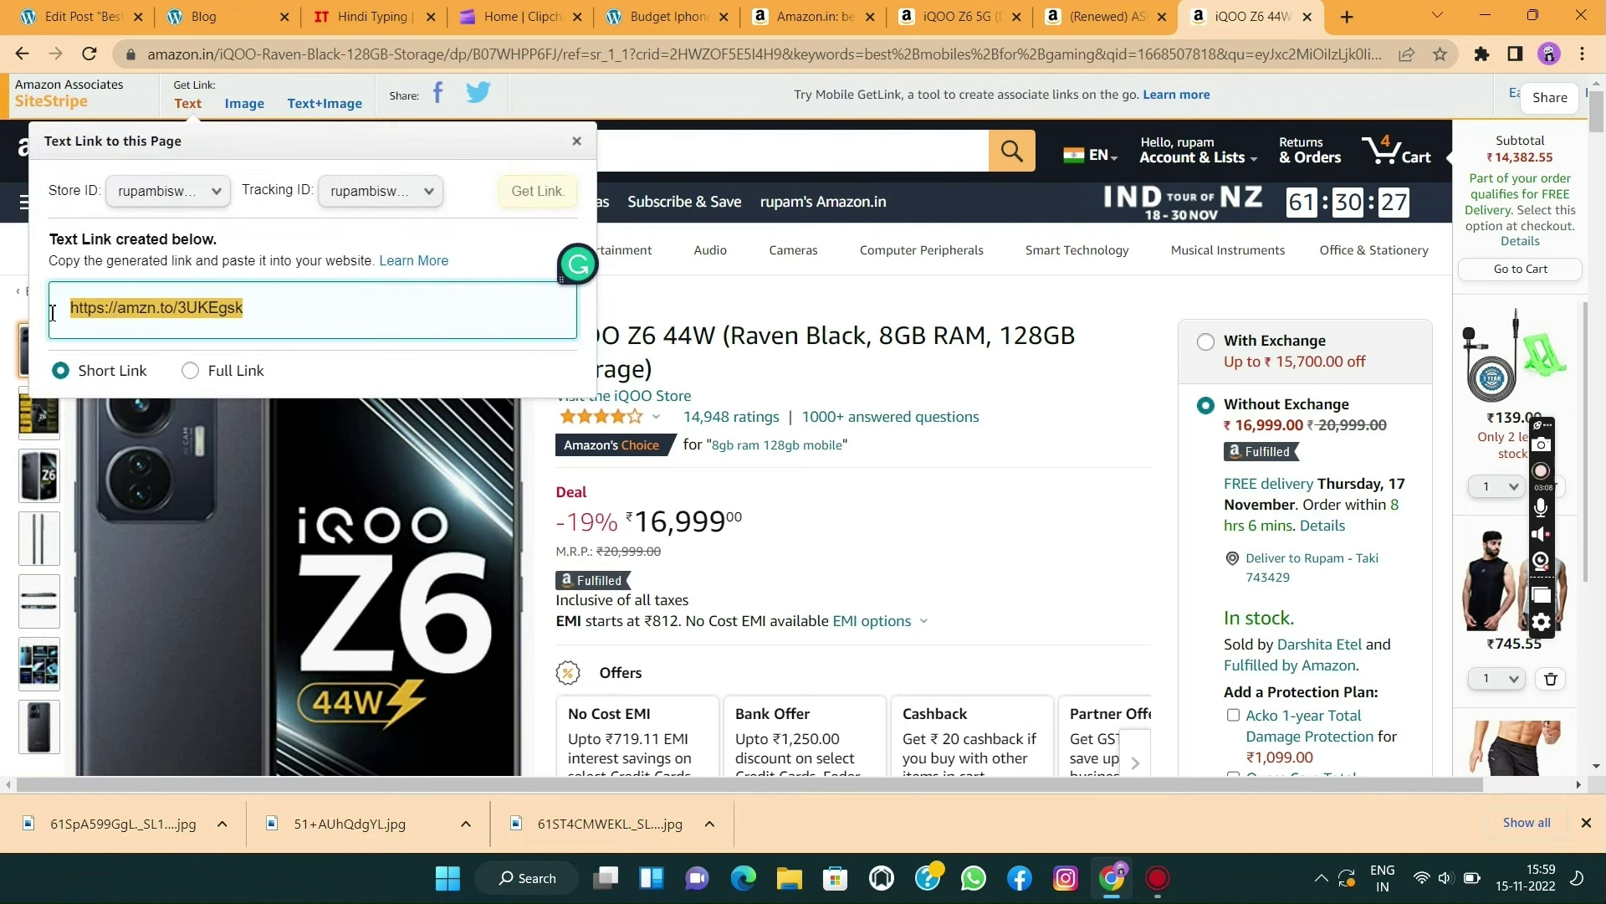
{"action": "right_click", "coordinate": [131, 308]}
{"action": "left_click", "coordinate": [159, 322]}
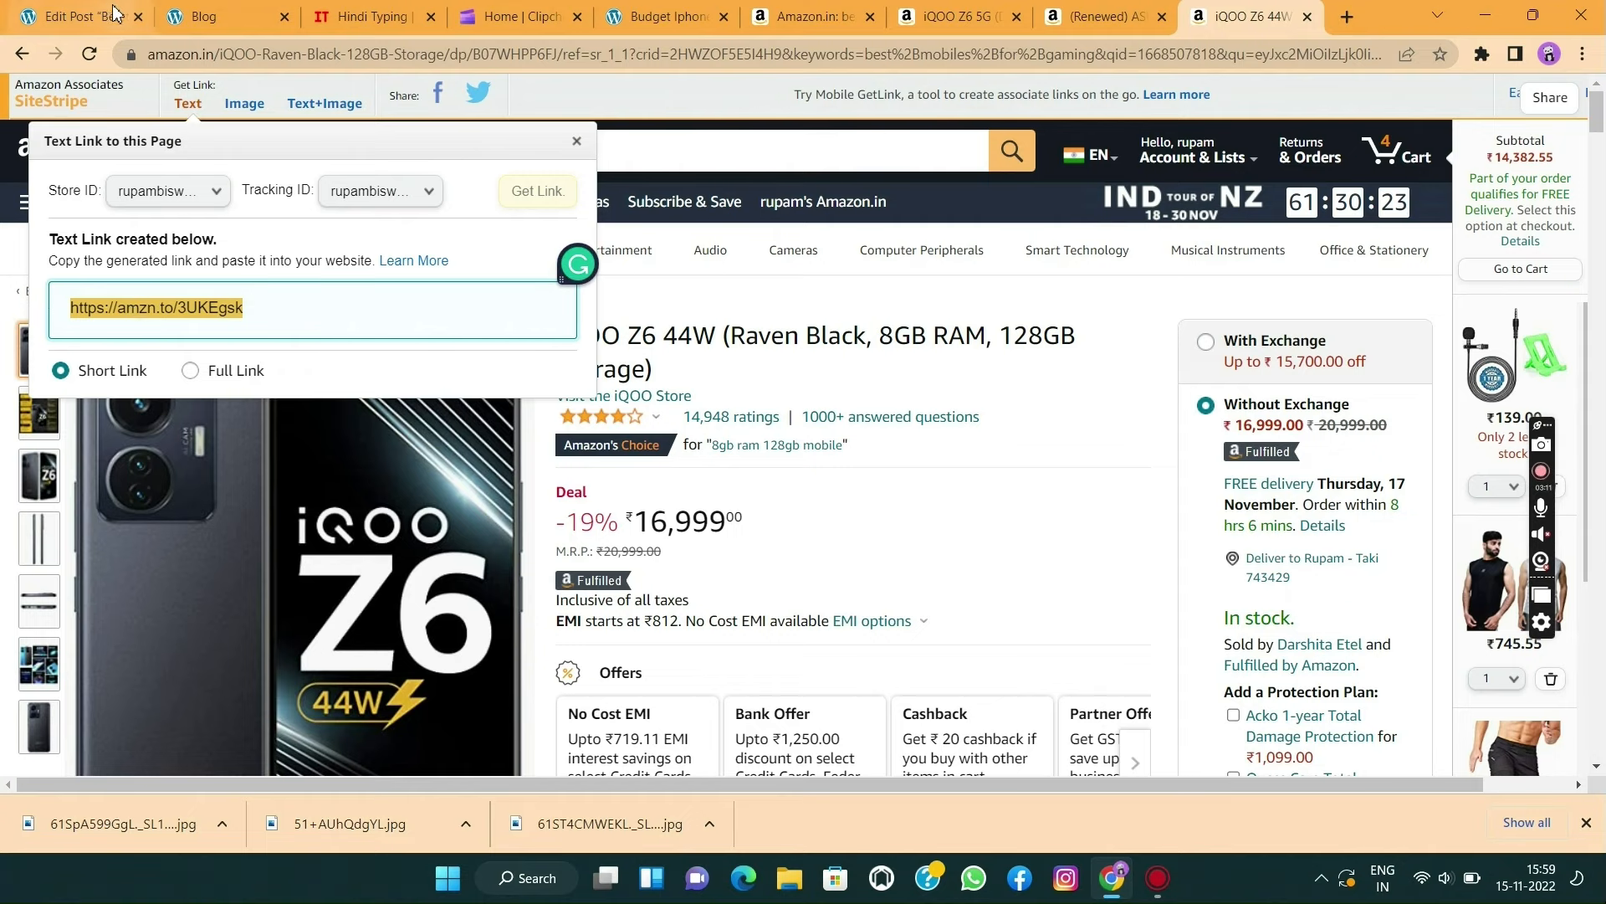
{"action": "left_click", "coordinate": [86, 18]}
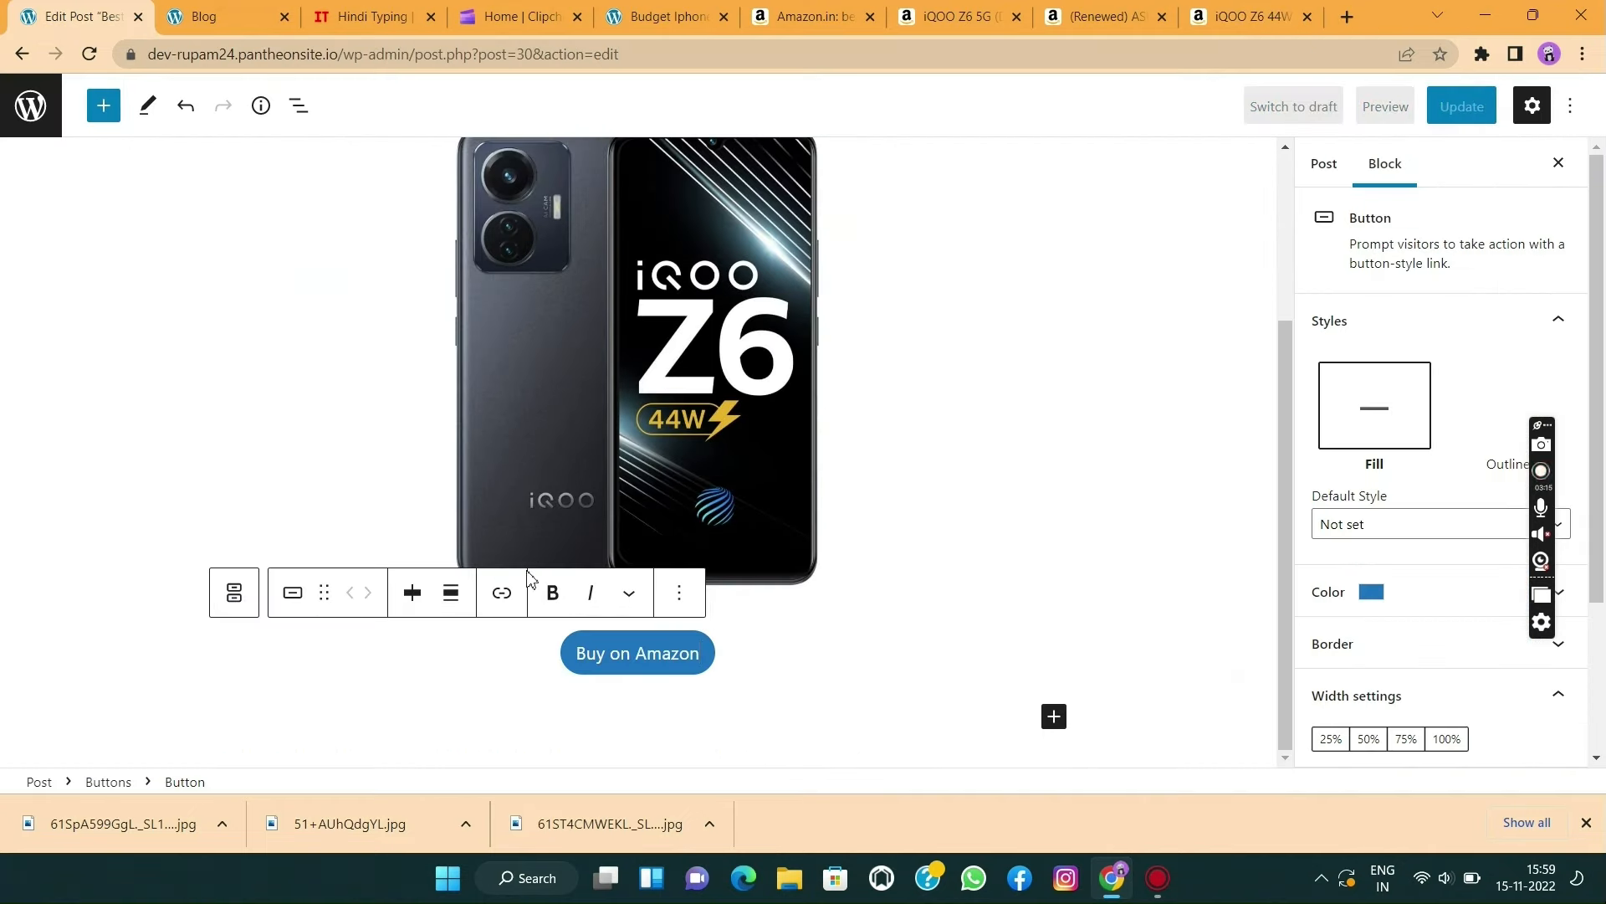
{"action": "left_click", "coordinate": [501, 593]}
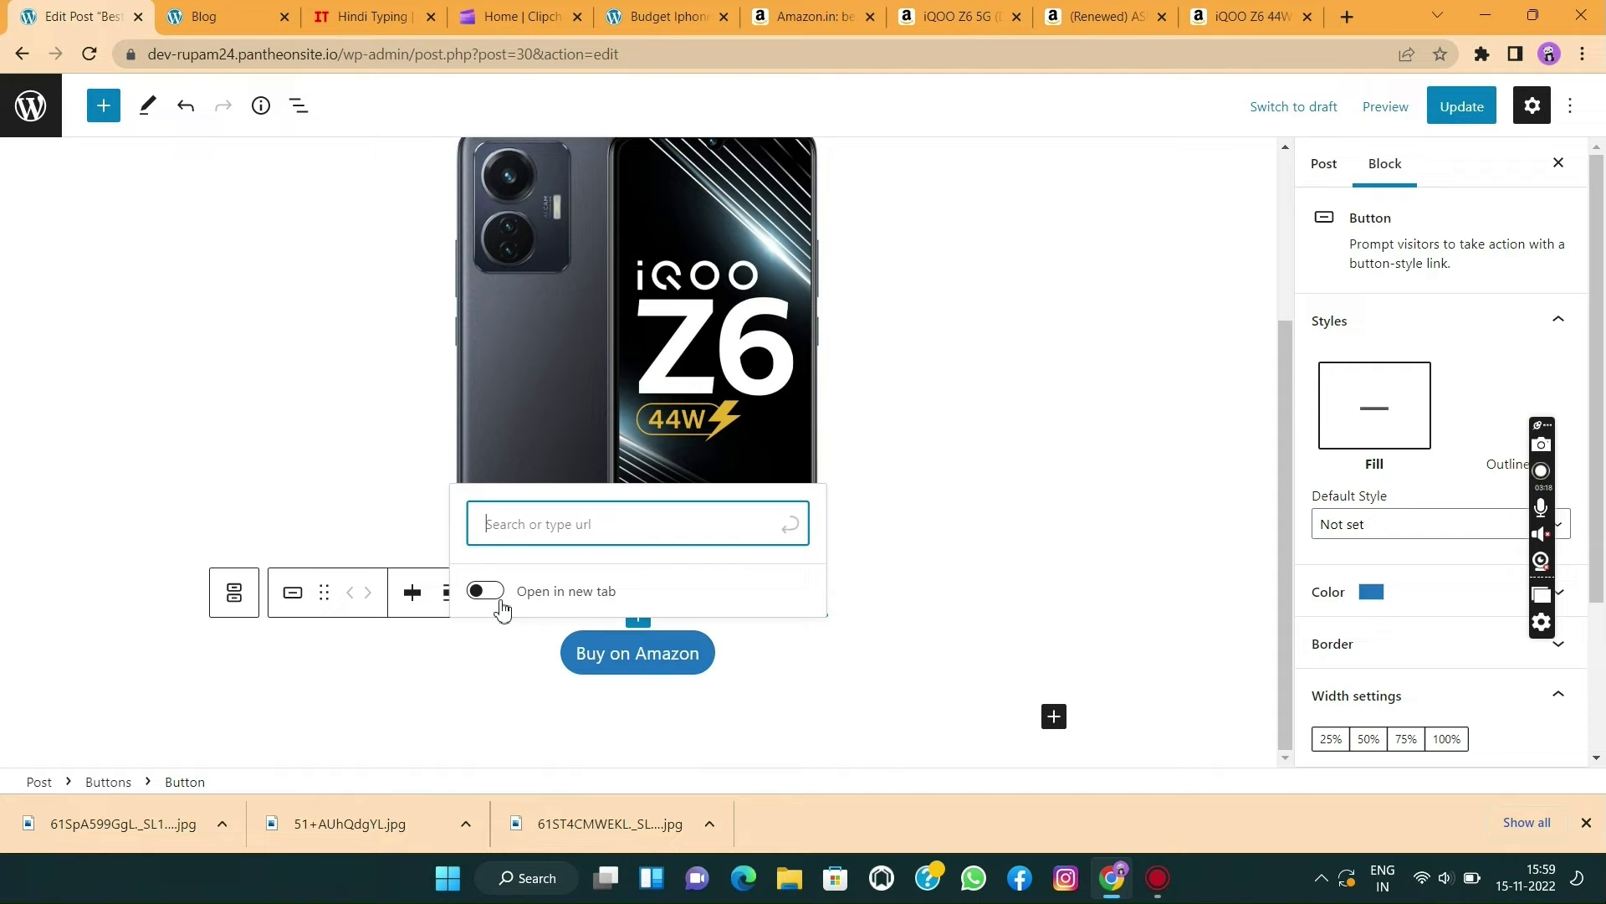
{"action": "right_click", "coordinate": [522, 528]}
{"action": "left_click", "coordinate": [584, 319]}
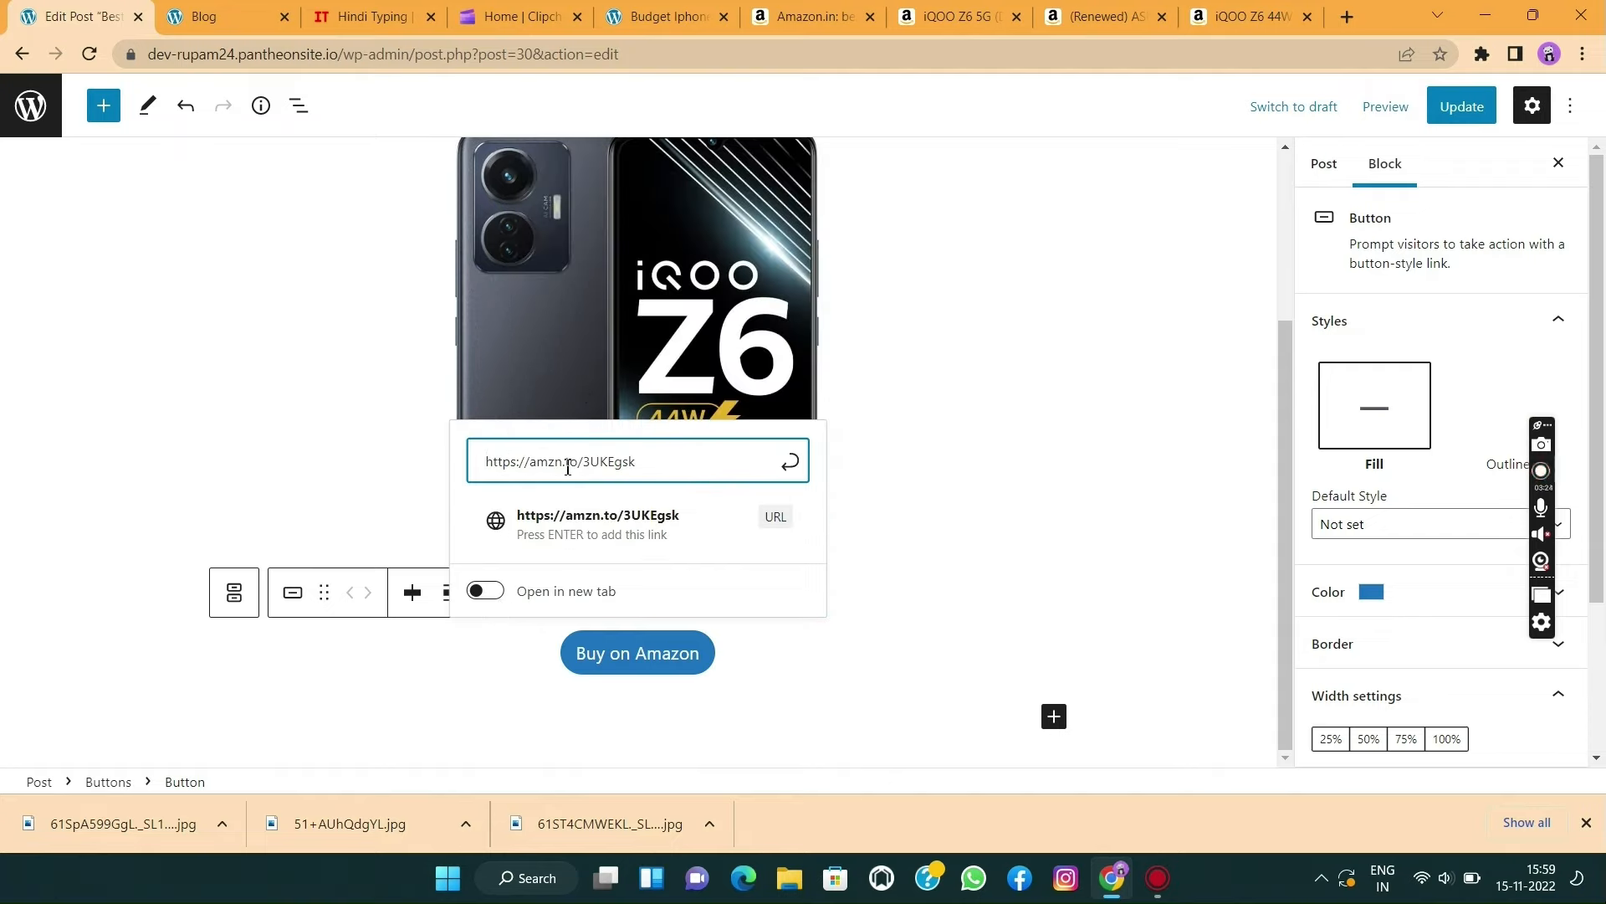
{"action": "left_click", "coordinate": [795, 465]}
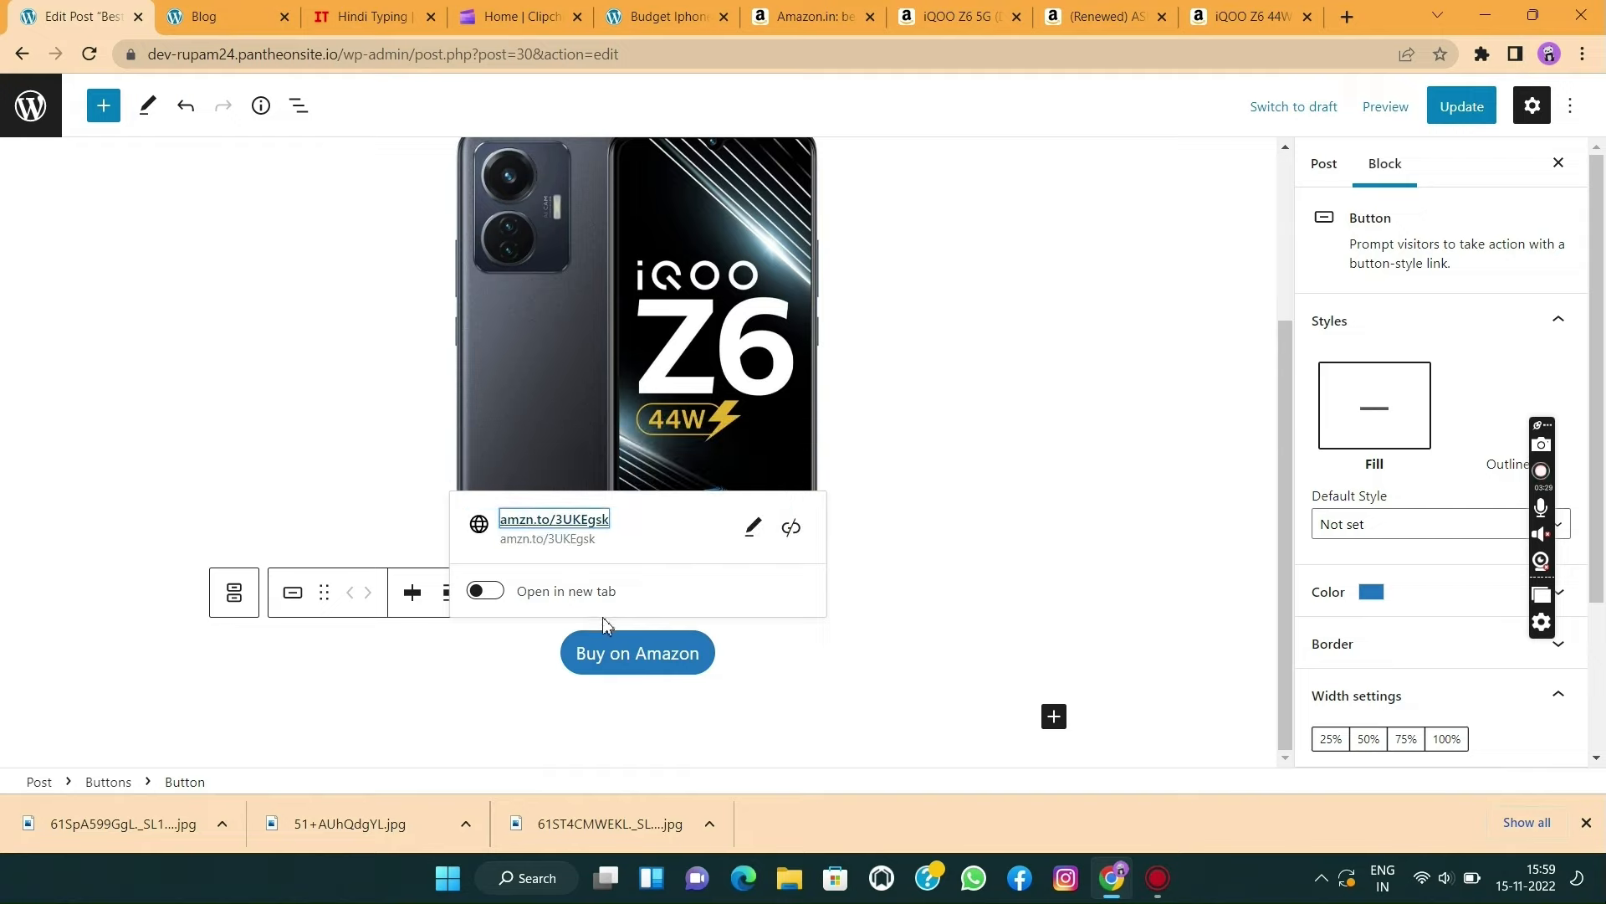
{"action": "left_click", "coordinate": [483, 594]}
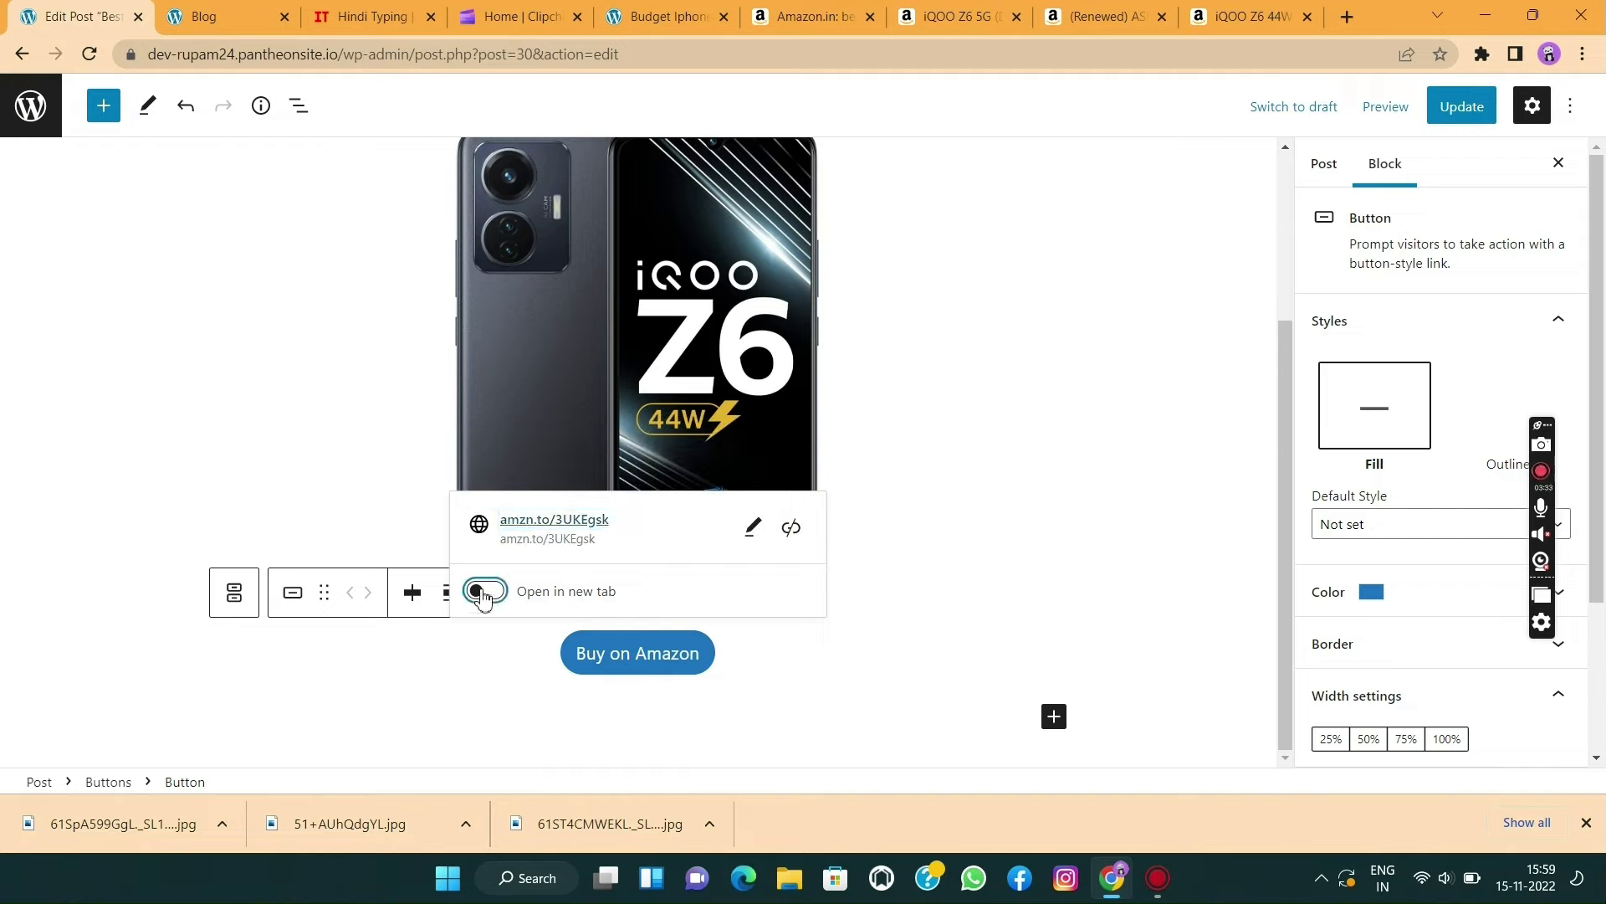
{"action": "left_click", "coordinate": [1460, 109]}
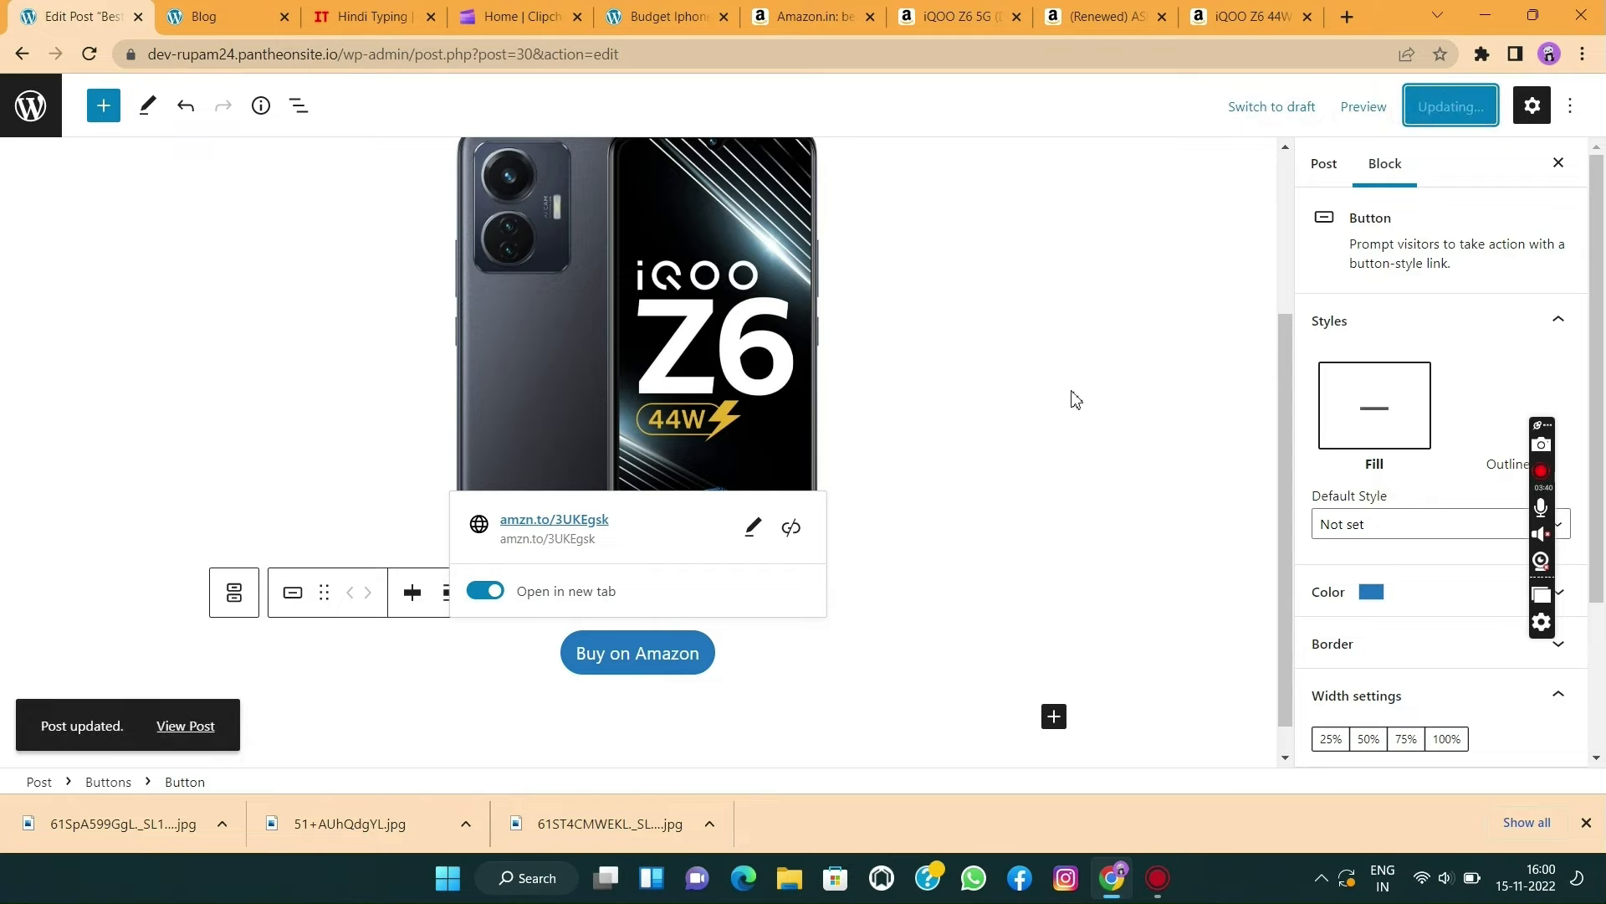
- Insert a List block below the "Buy on Amazon" button
{"action": "left_click", "coordinate": [1054, 716]}
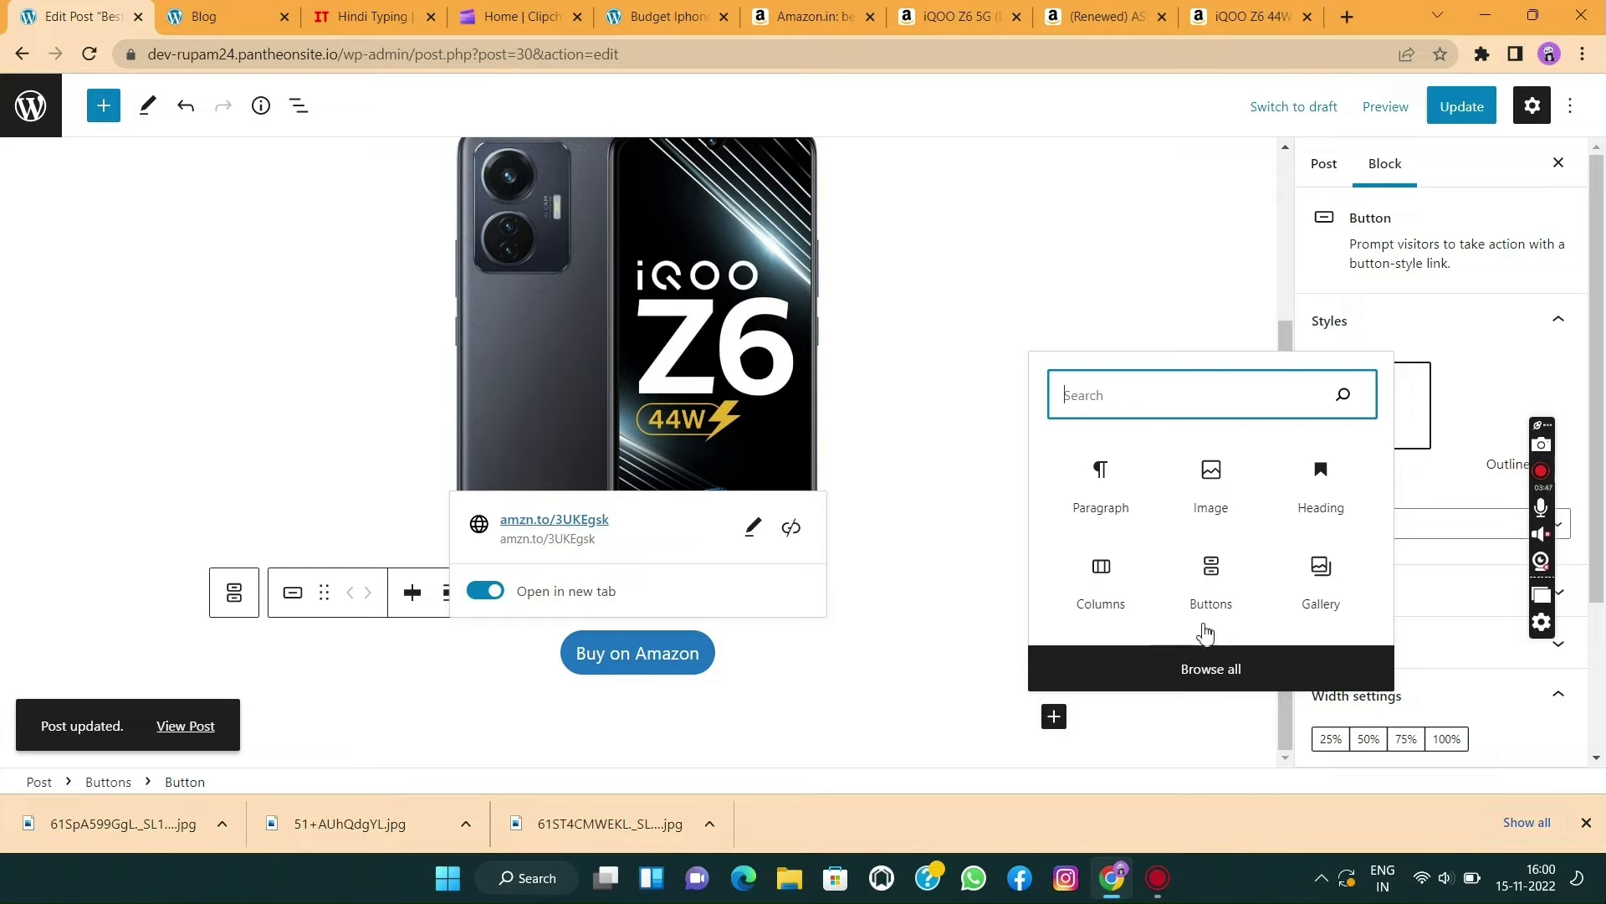
{"action": "type", "text": "li"}
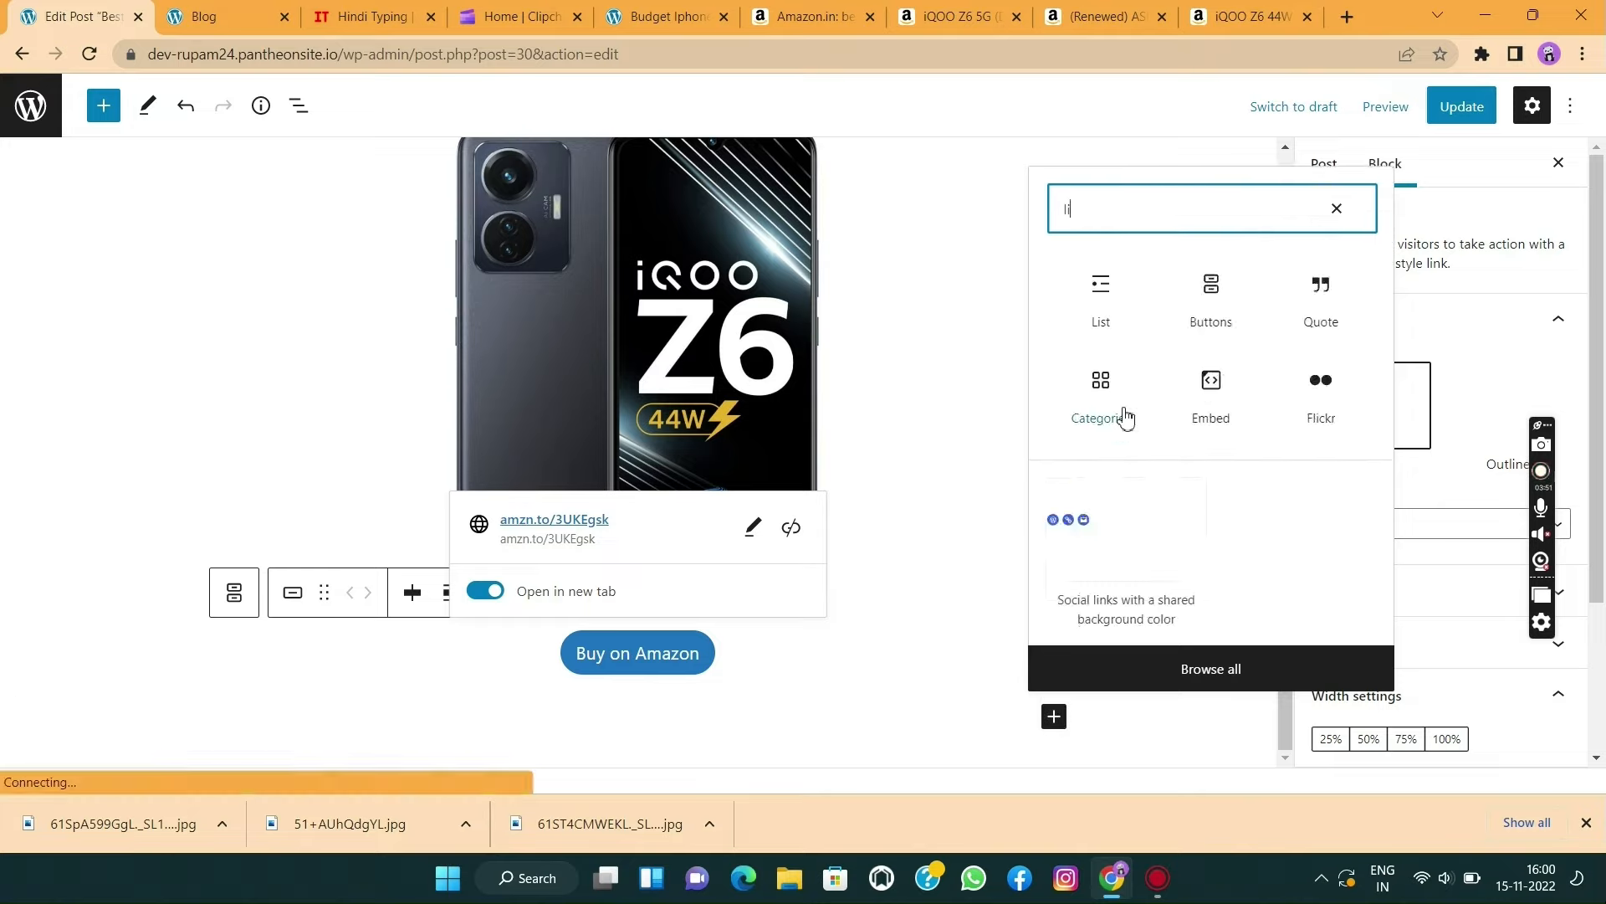
{"action": "type", "text": "st"}
{"action": "left_click", "coordinate": [1094, 240]}
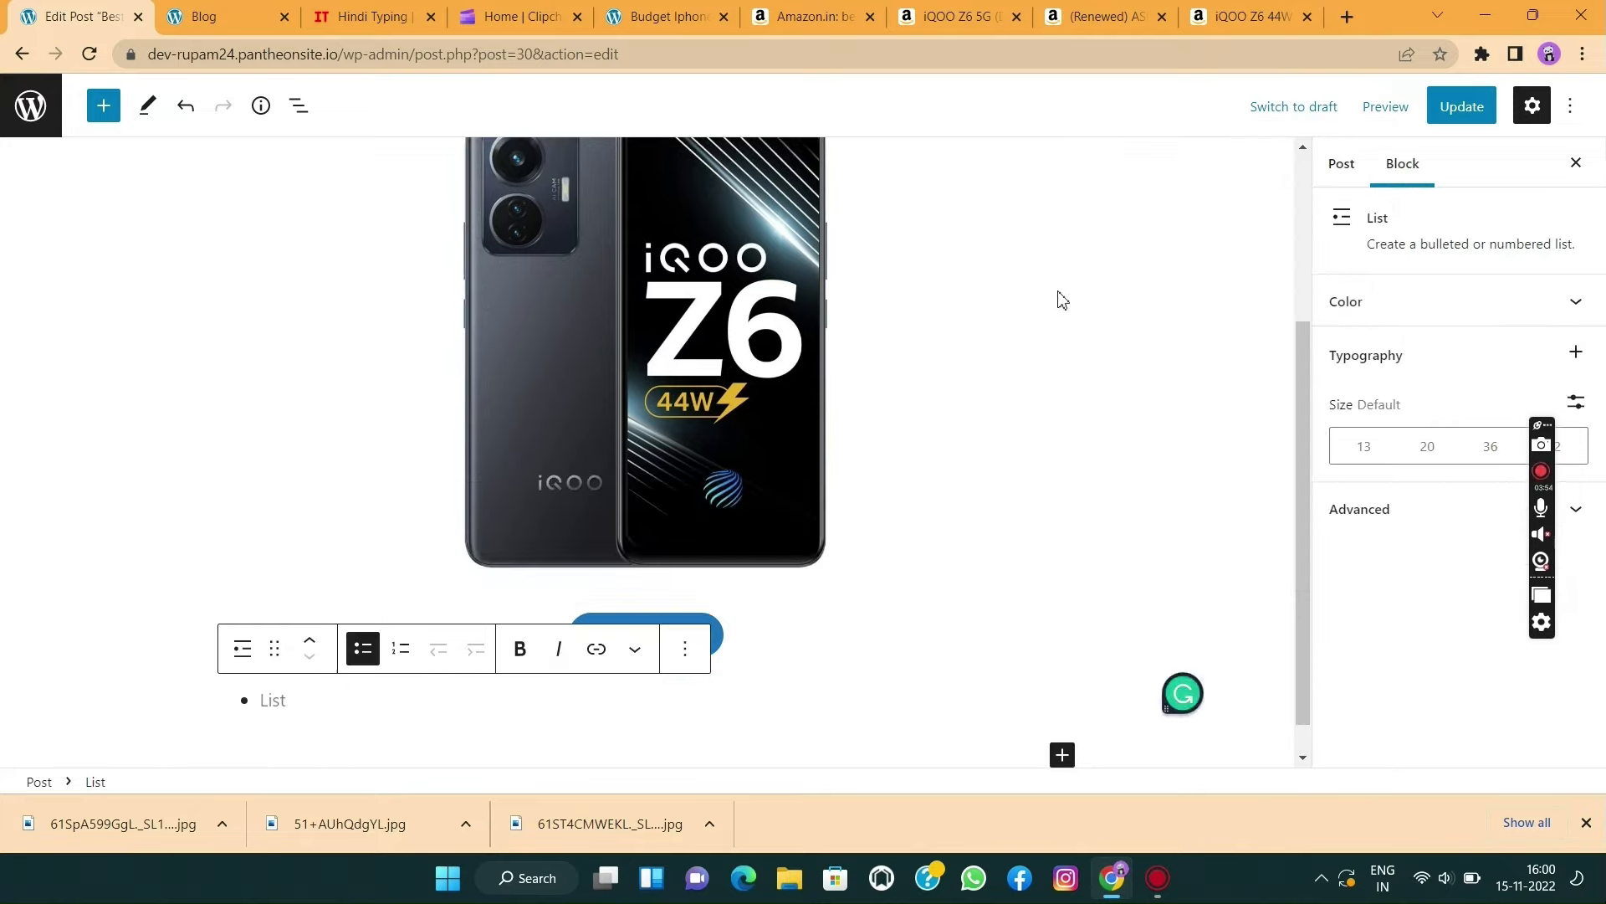
- Copy "44W FlashCharge" from the Amazon page's "About this item" section into the list as its first item and start a second item
{"action": "left_click", "coordinate": [1255, 17]}
{"action": "scroll", "coordinate": [933, 473], "scroll_direction": "down", "scroll_amount": 5}
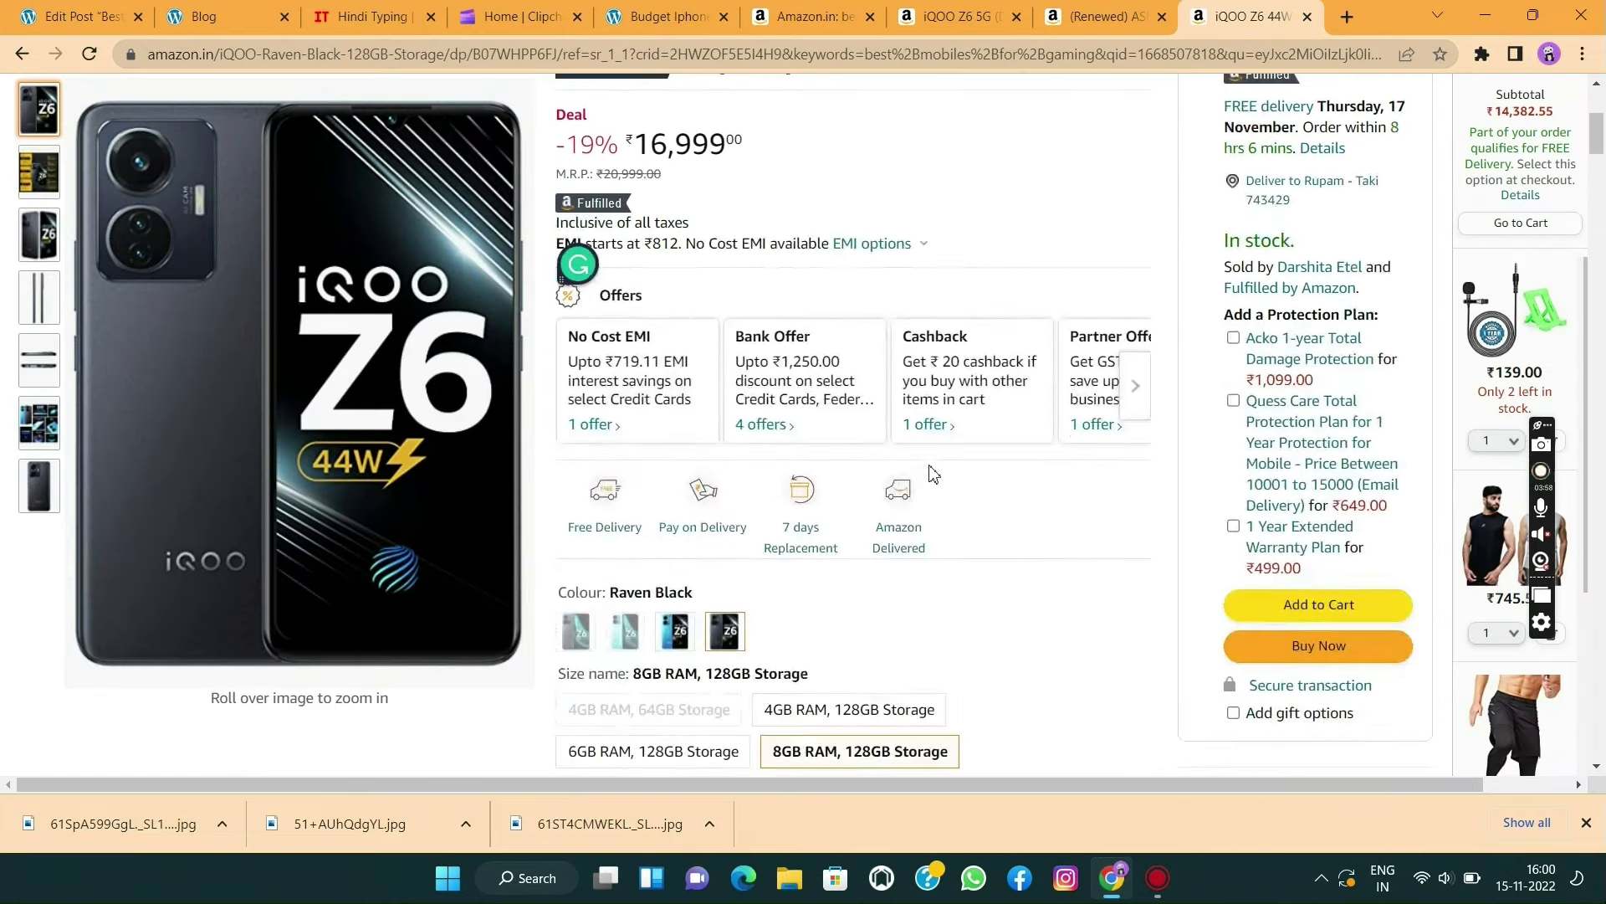
{"action": "scroll", "coordinate": [933, 474], "scroll_direction": "down", "scroll_amount": 6}
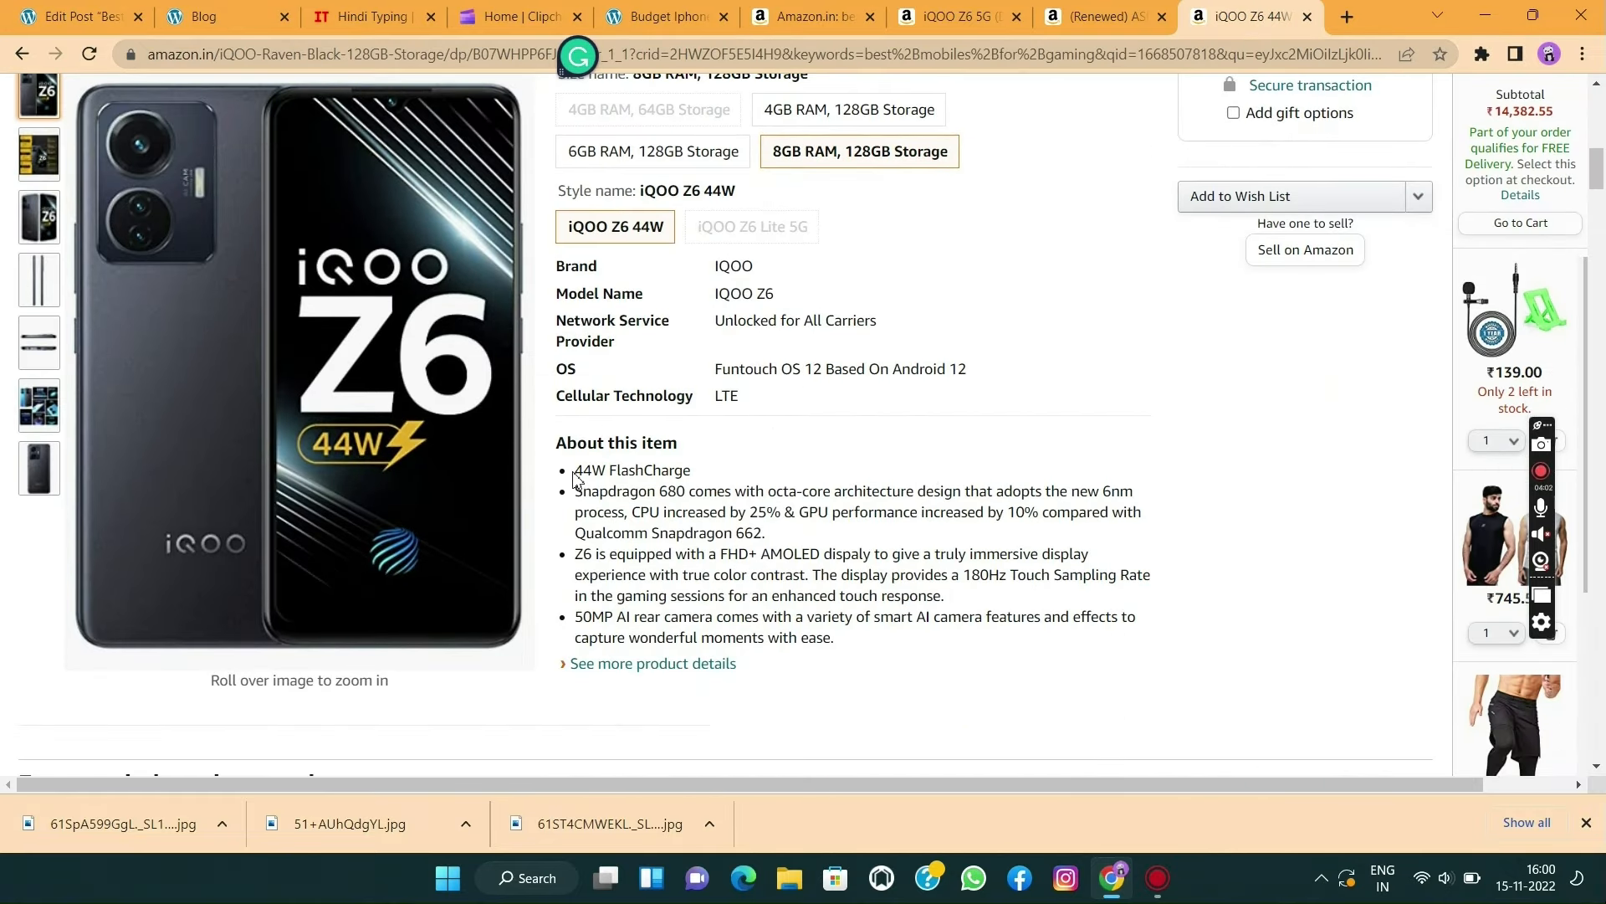
{"action": "left_click_drag", "start_coordinate": [574, 475], "coordinate": [693, 479]}
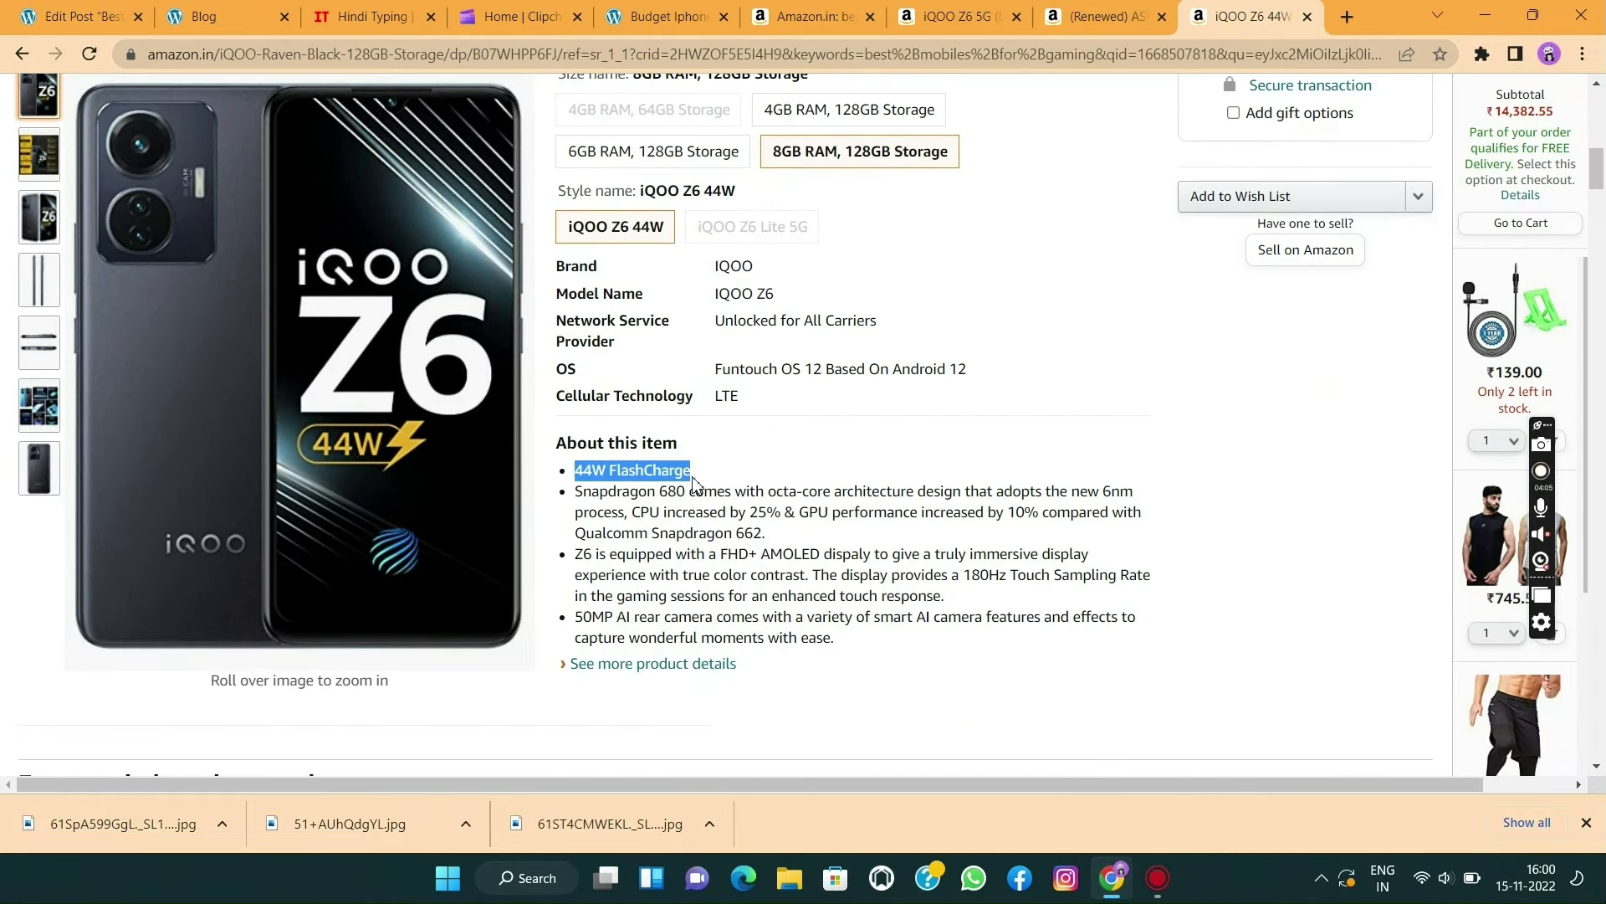
{"action": "left_click", "coordinate": [65, 11]}
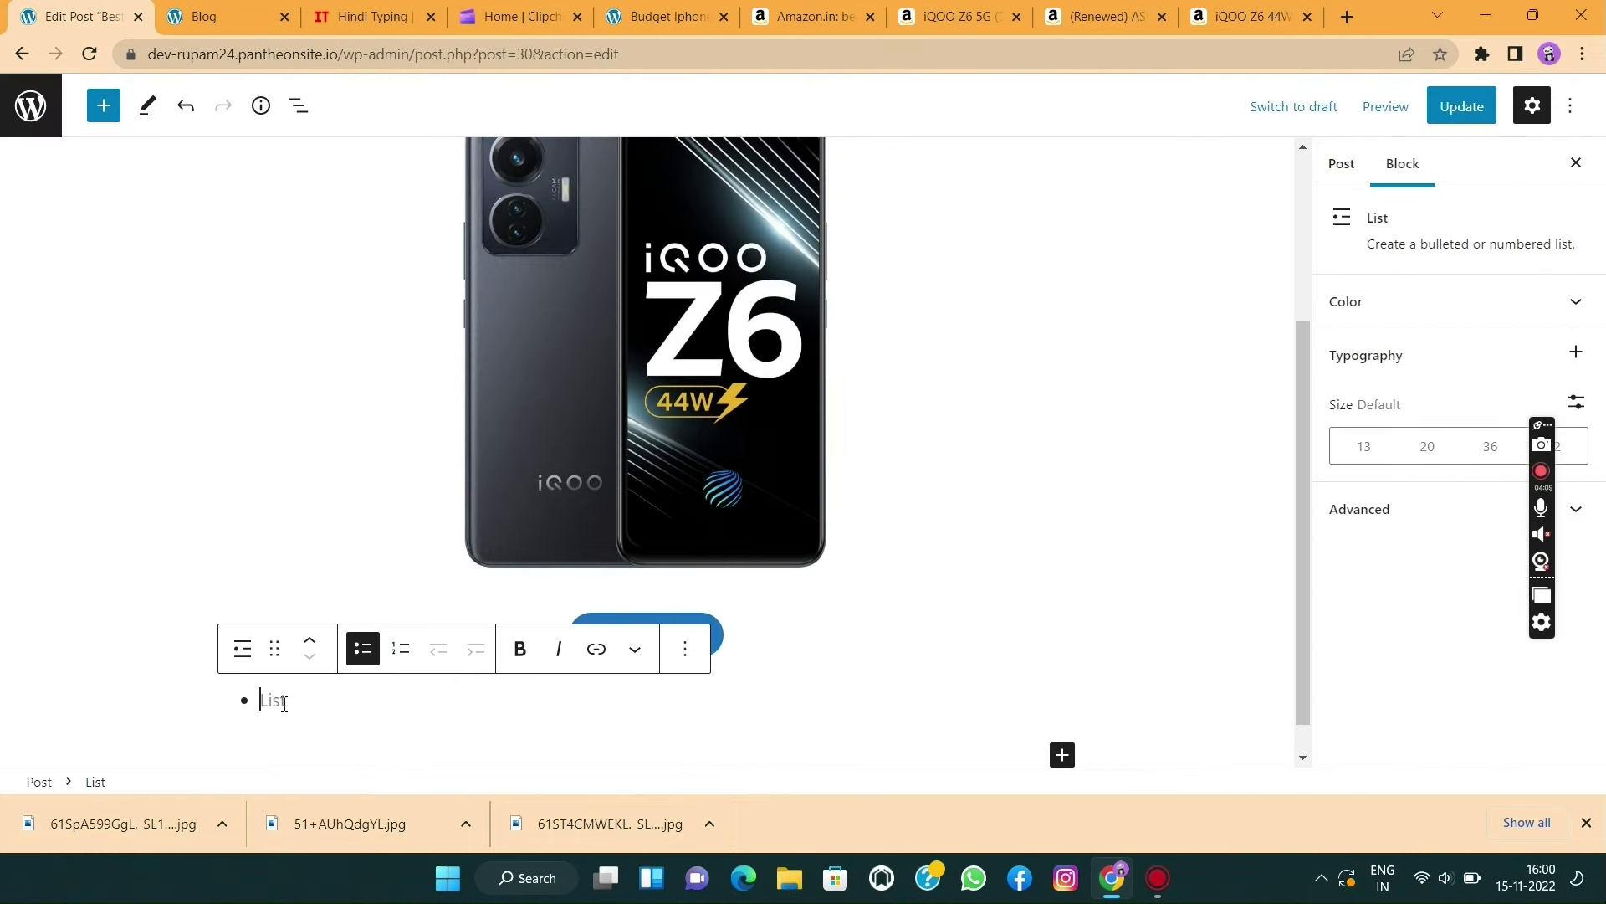
{"action": "key", "text": "ctrl+v"}
{"action": "key", "text": "Return"}
- Copy the Snapdragon 680 description from the Amazon page's "About this item" section into the list as its second item
{"action": "left_click", "coordinate": [1248, 16]}
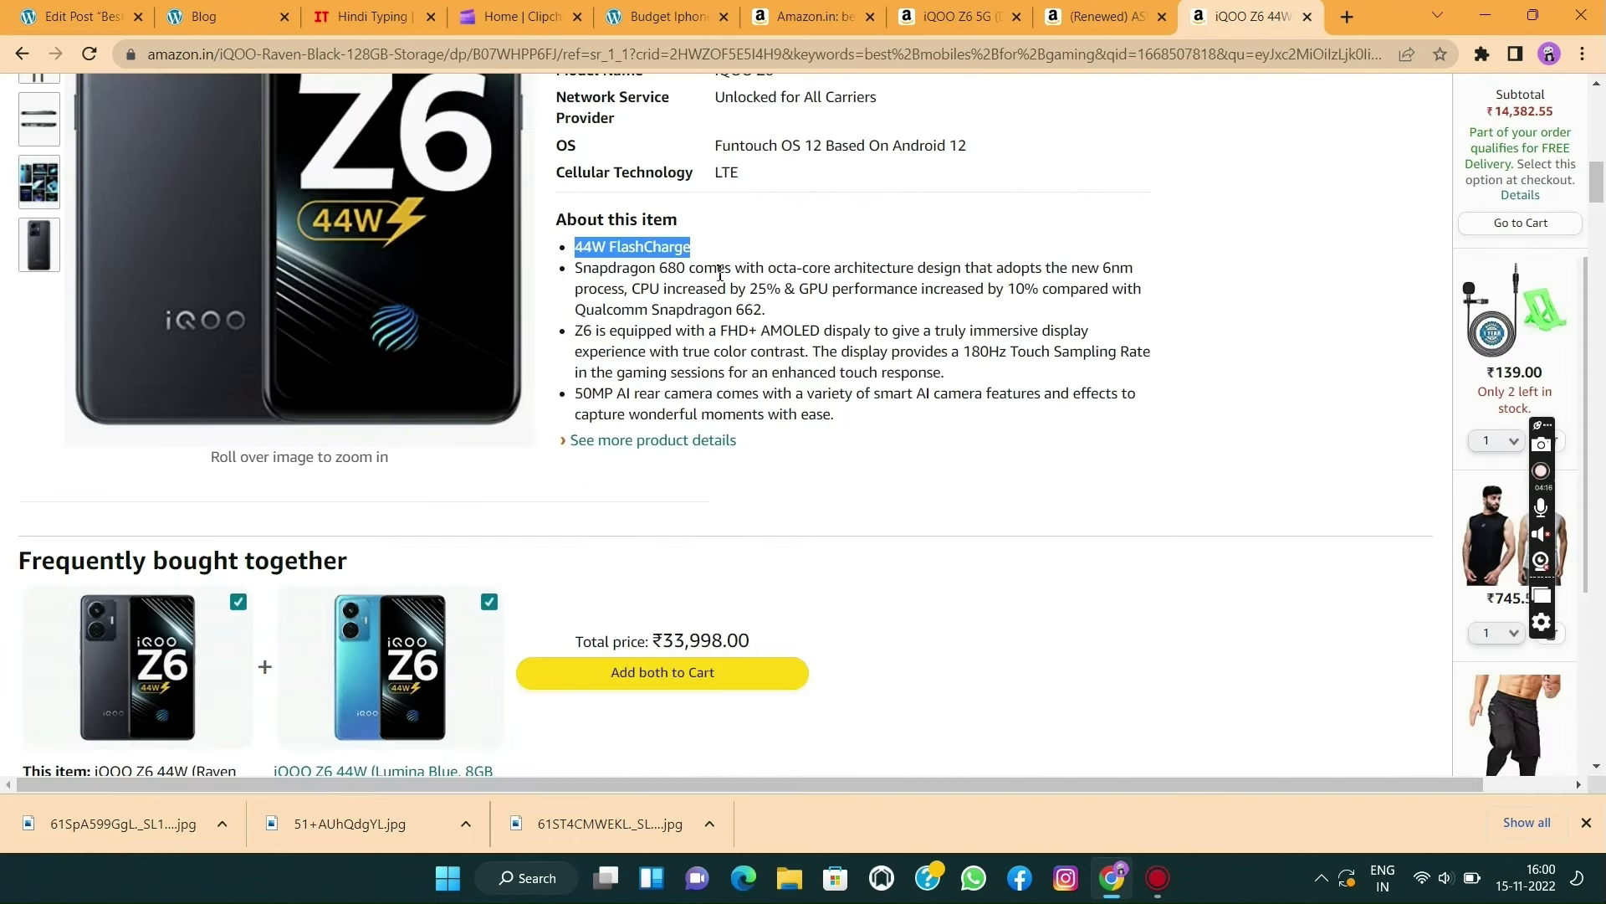
{"action": "left_click_drag", "start_coordinate": [575, 269], "coordinate": [765, 309]}
{"action": "key", "text": "ctrl+c"}
{"action": "left_click", "coordinate": [64, 11]}
{"action": "key", "text": "ctrl+v"}
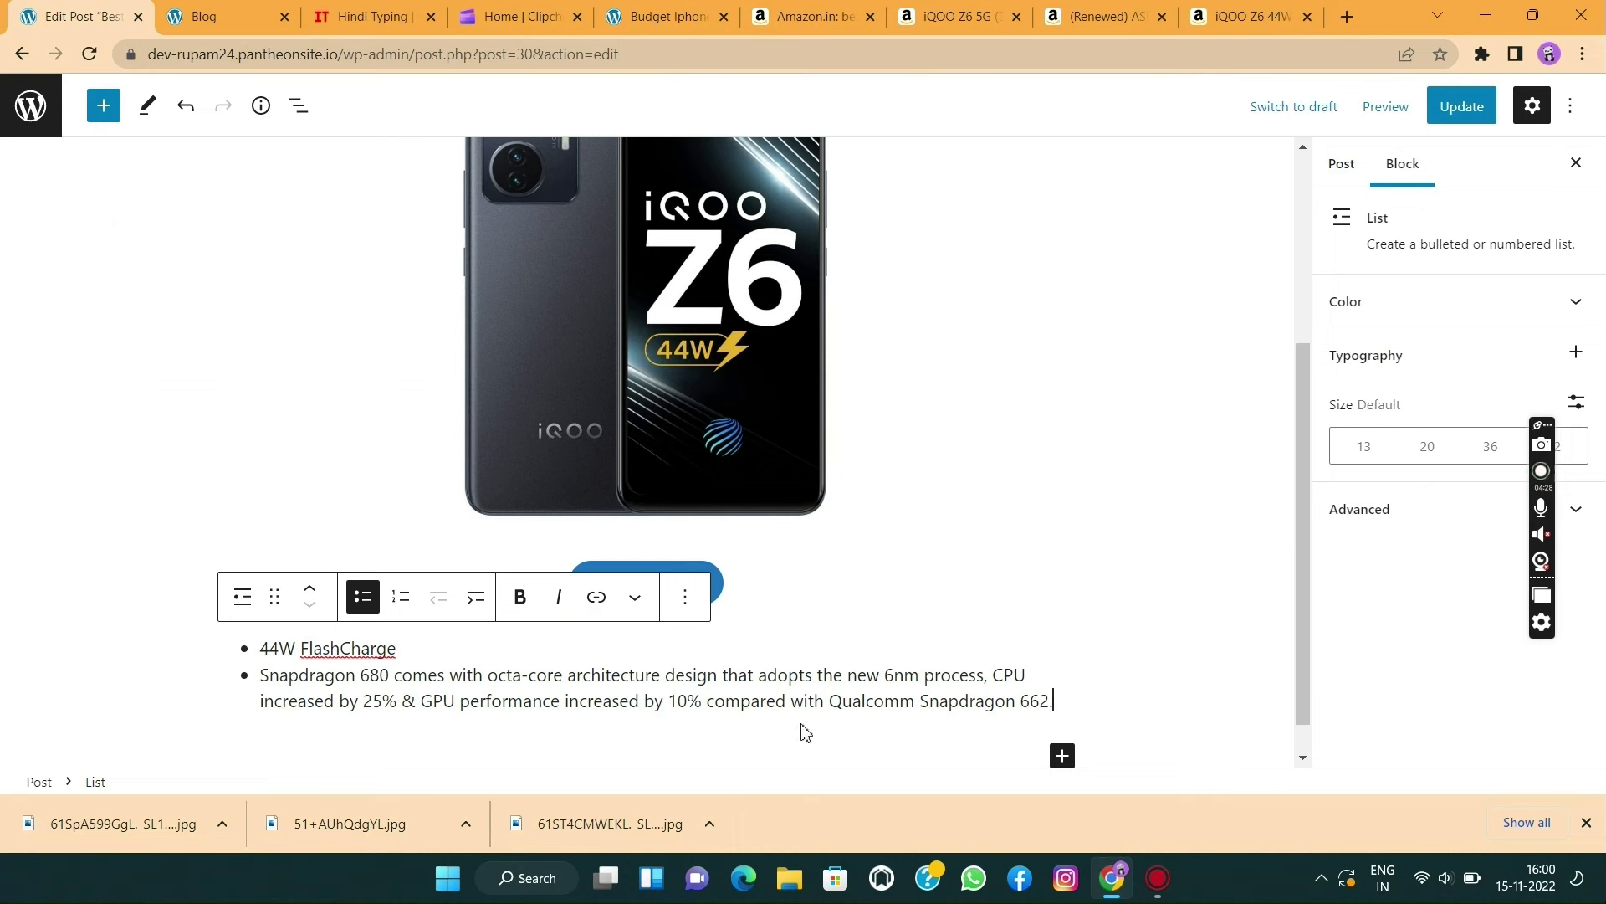
- Copy the 50MP AI rear camera description from the Amazon page's "About this item" section into the list as its third item
{"action": "left_click", "coordinate": [1248, 15]}
{"action": "left_click_drag", "start_coordinate": [576, 205], "coordinate": [954, 251]}
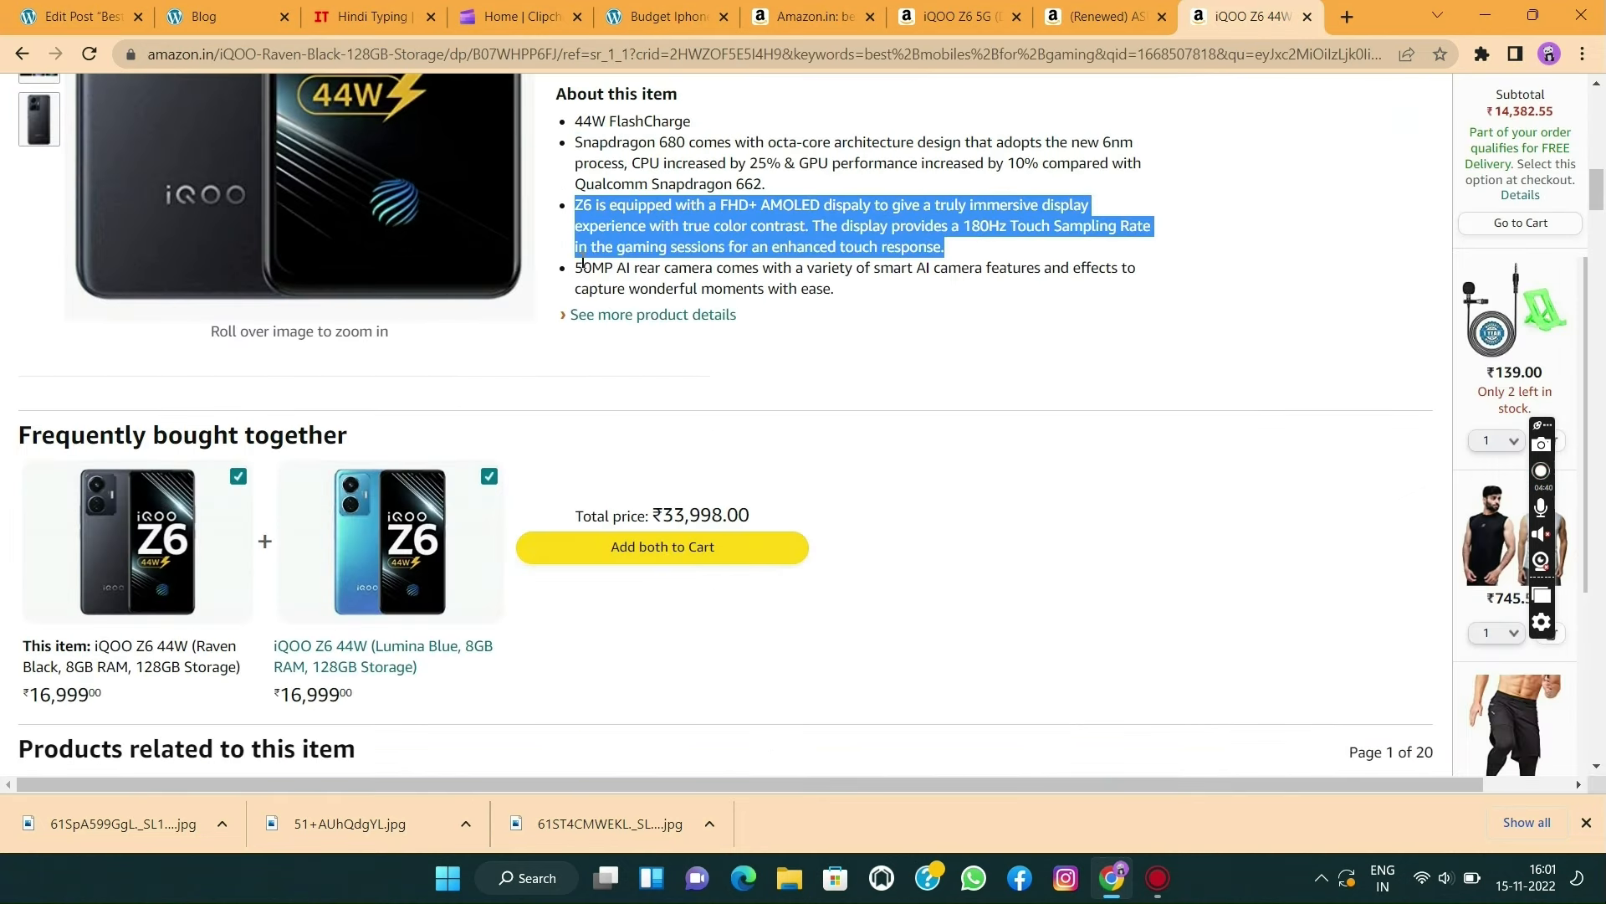
{"action": "left_click_drag", "start_coordinate": [577, 268], "coordinate": [841, 303]}
{"action": "key", "text": "ctrl+c"}
{"action": "left_click", "coordinate": [65, 12]}
{"action": "key", "text": "ctrl+v"}
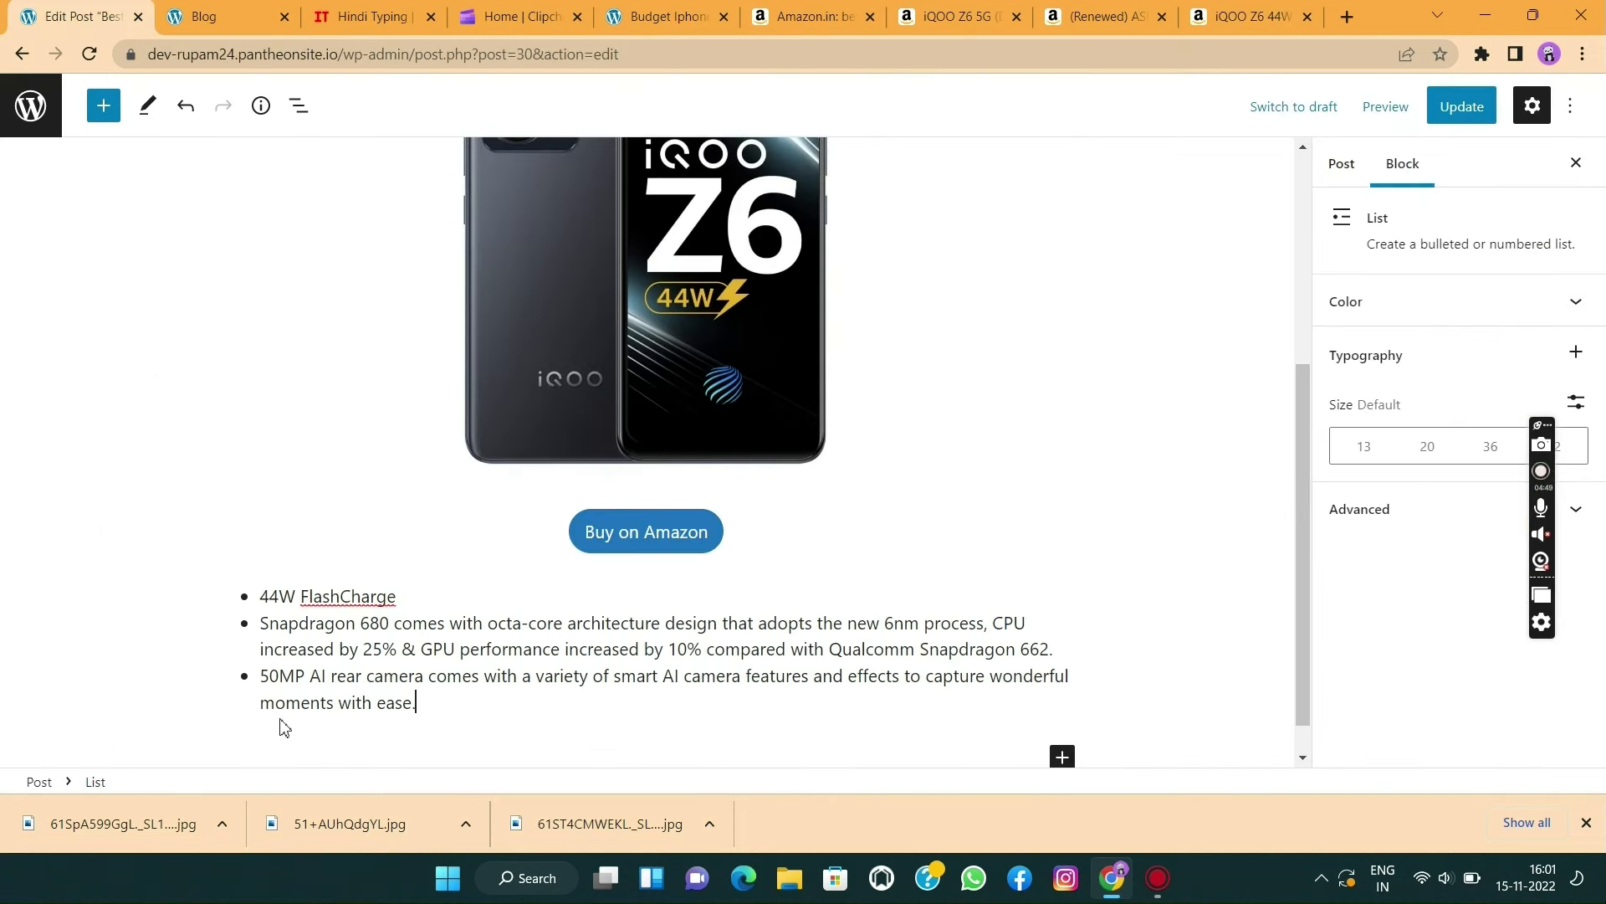
- Insert an H4 heading reading "Features" between the "Buy on Amazon" button and the feature list
{"action": "left_click", "coordinate": [177, 520]}
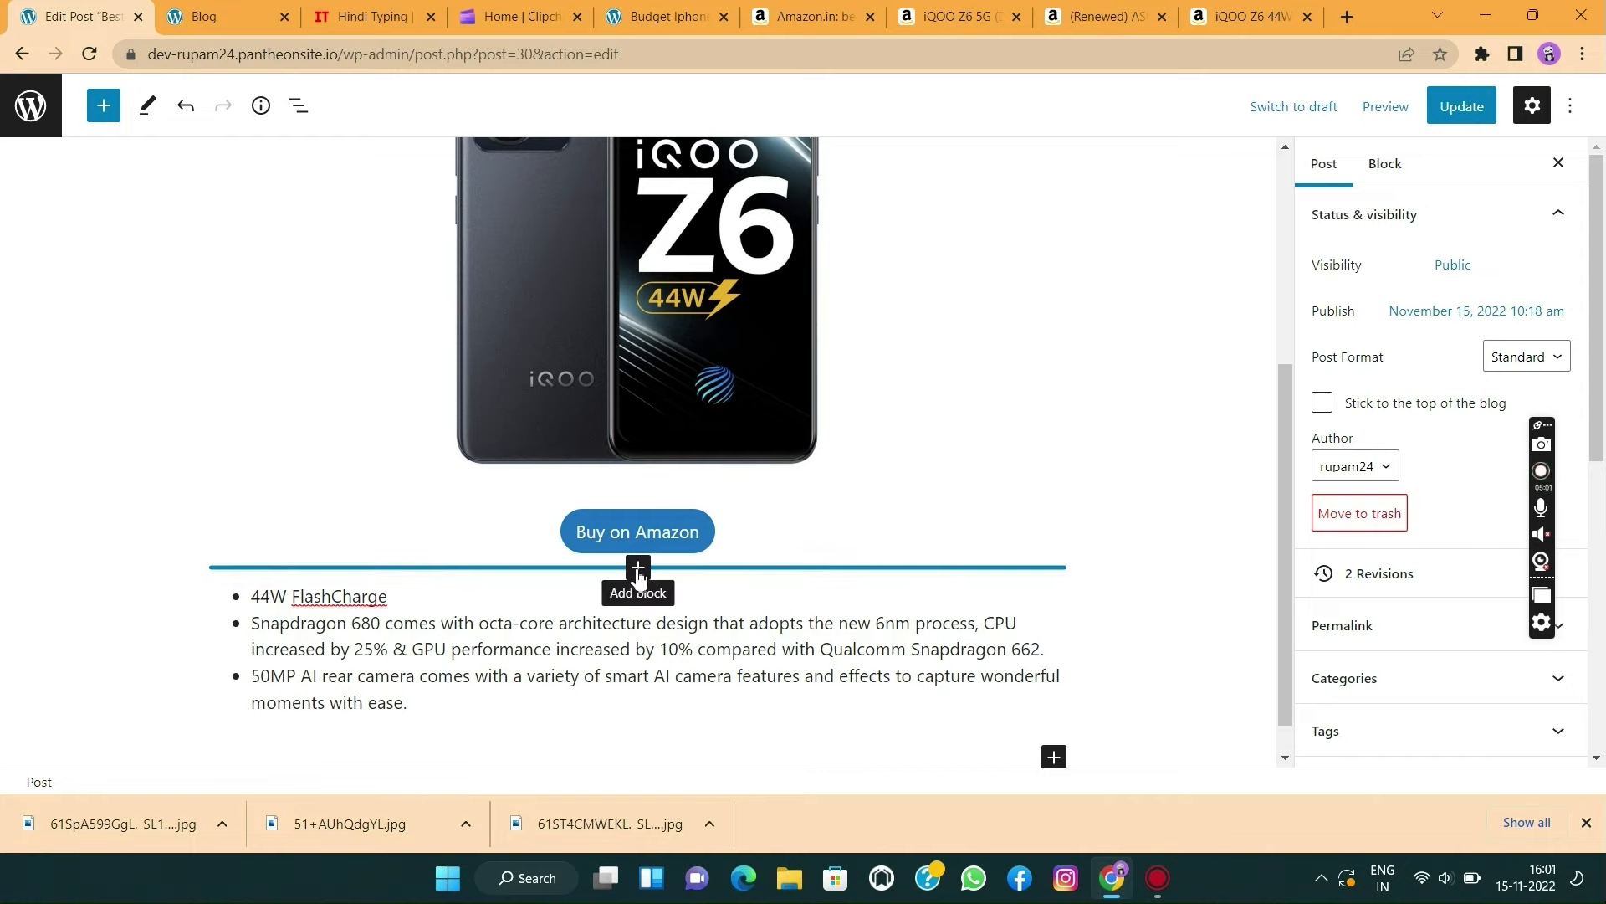
{"action": "left_click", "coordinate": [638, 569]}
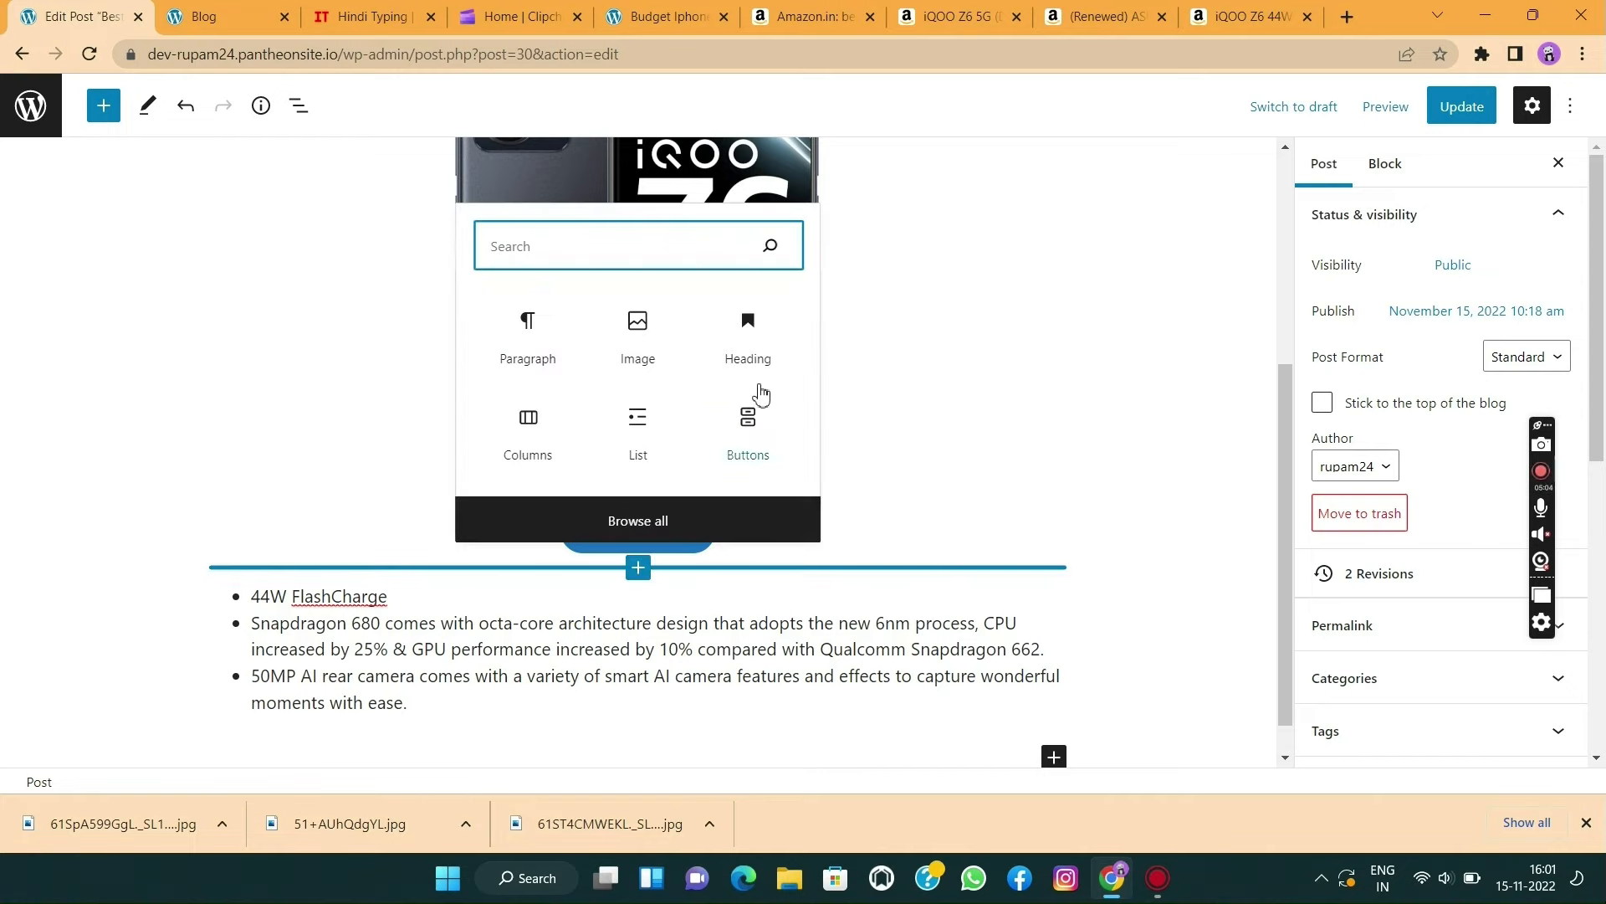
{"action": "left_click", "coordinate": [751, 325]}
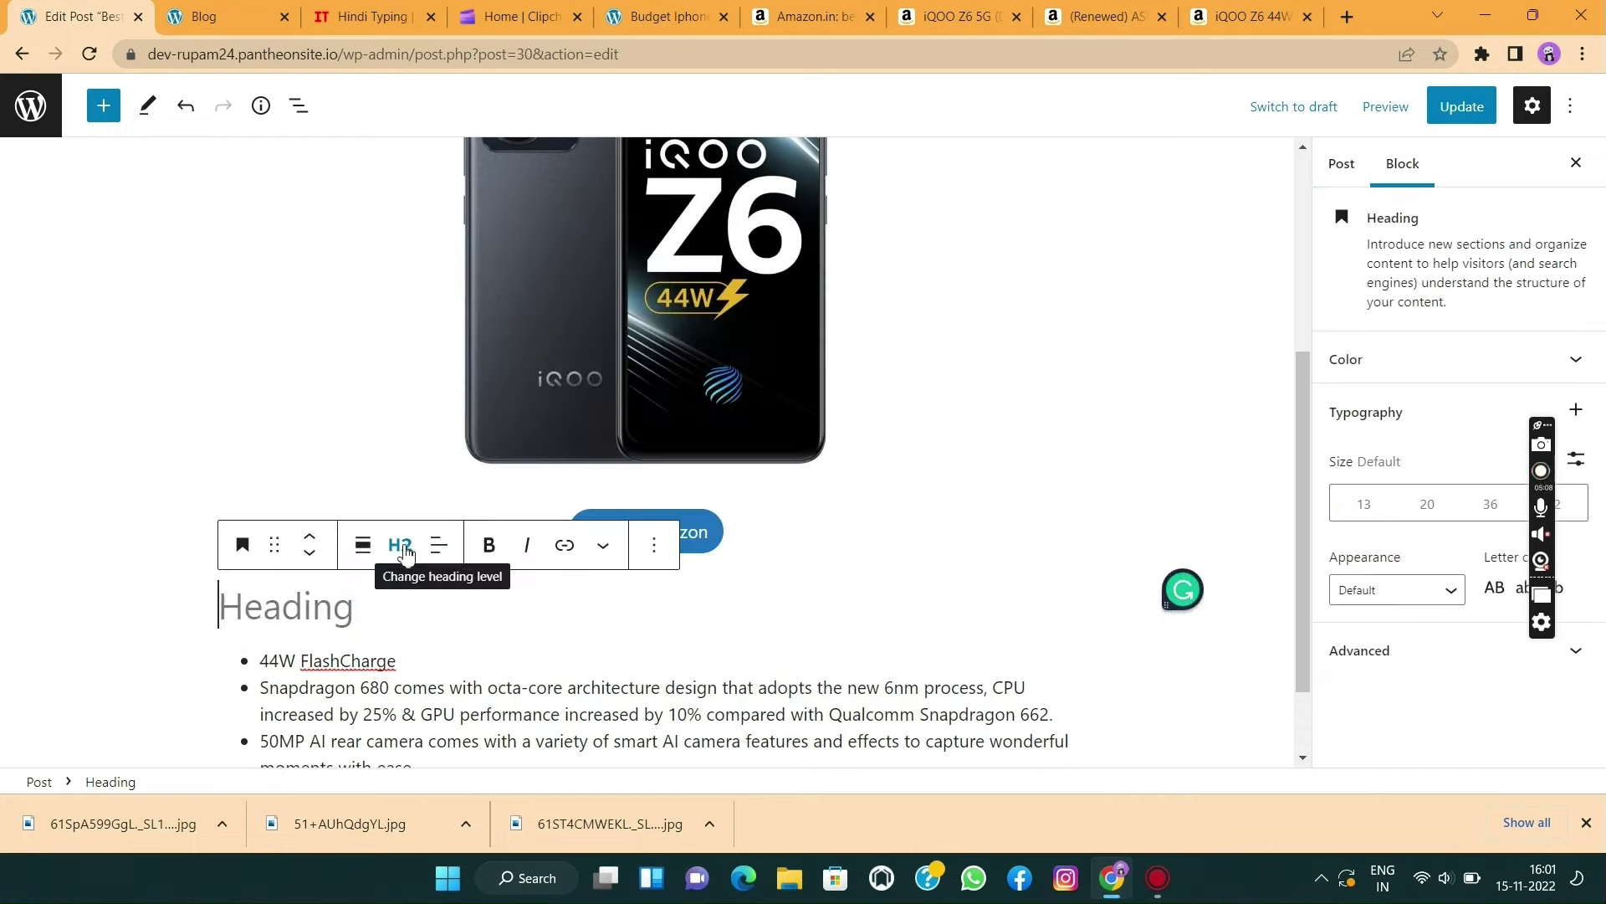
{"action": "left_click", "coordinate": [403, 548]}
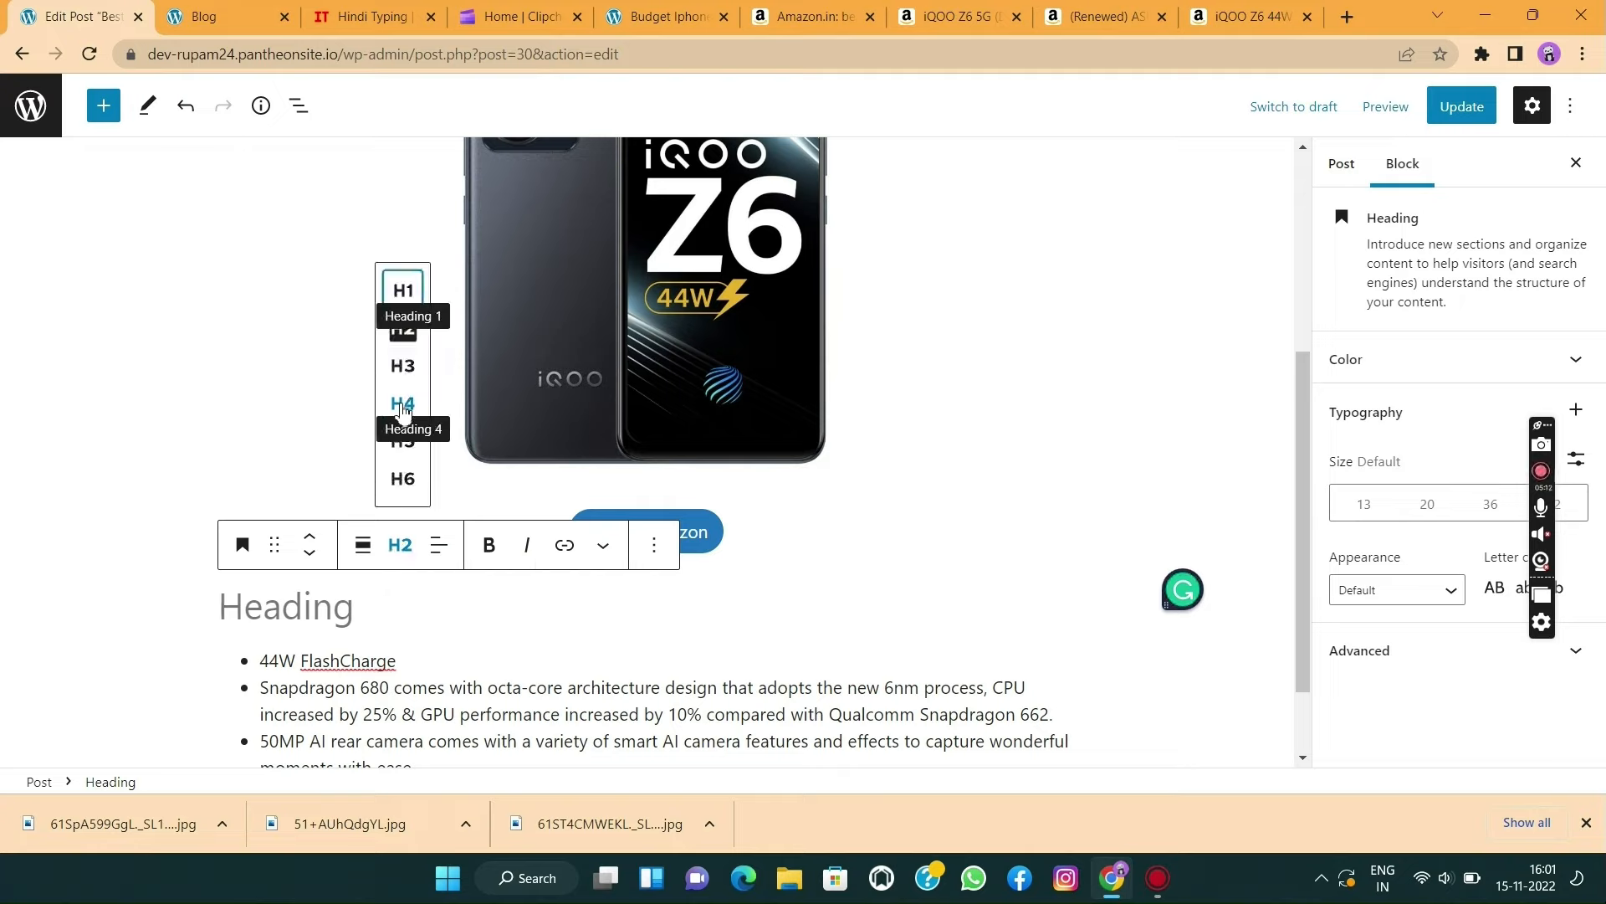
{"action": "left_click", "coordinate": [402, 405]}
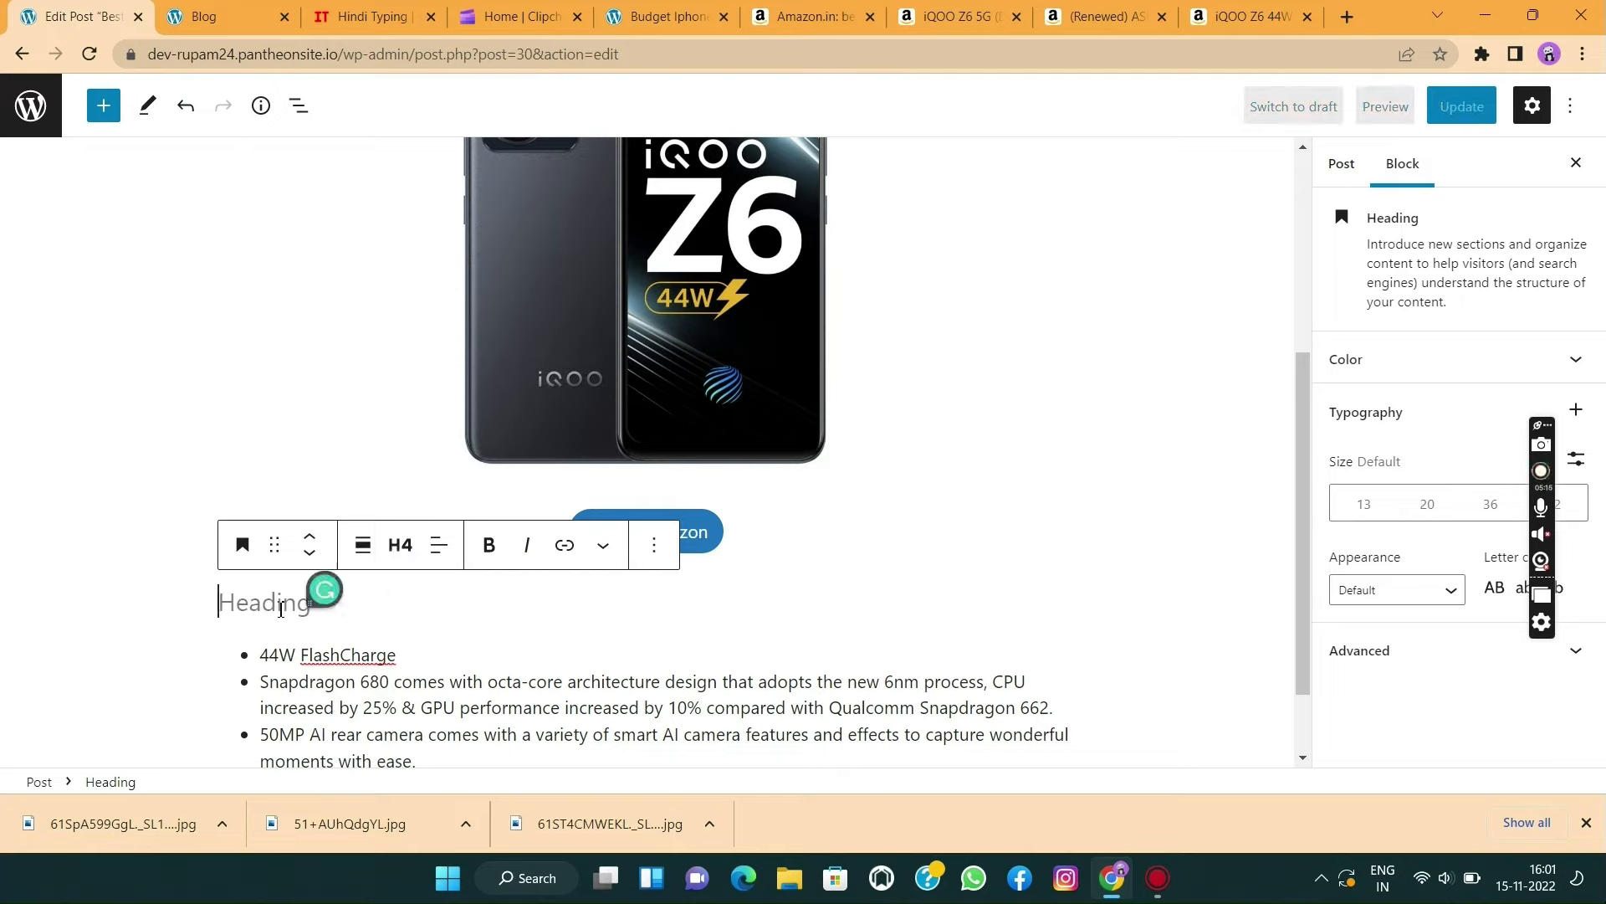
{"action": "type", "text": "Features"}
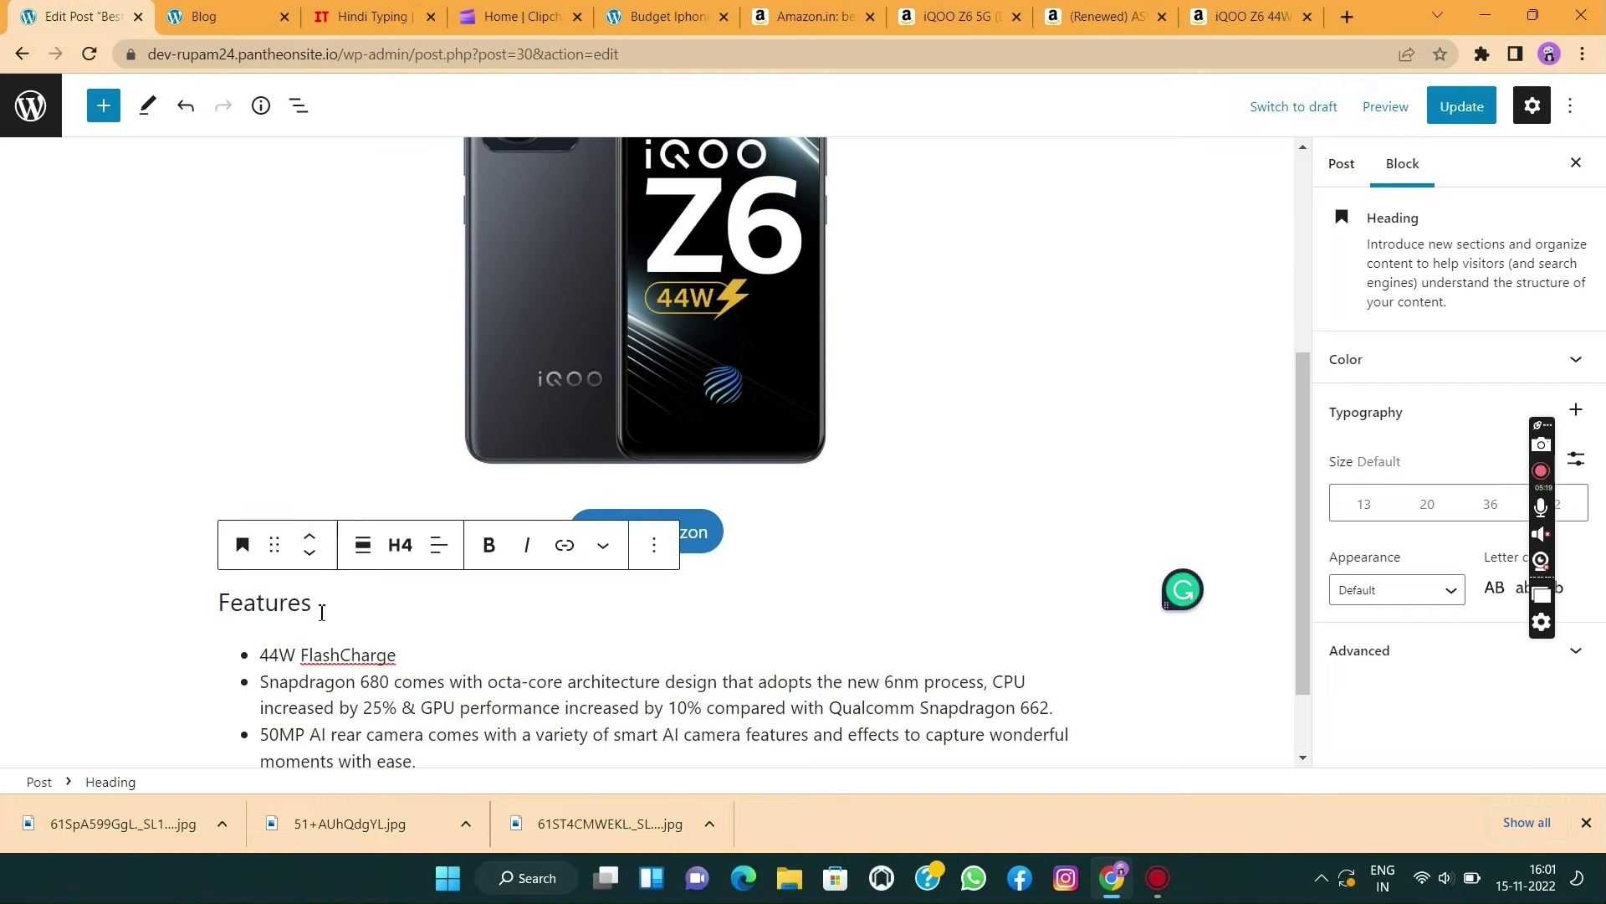
- Make the "Features" heading bold and update the post
{"action": "left_click_drag", "start_coordinate": [322, 610], "coordinate": [215, 617]}
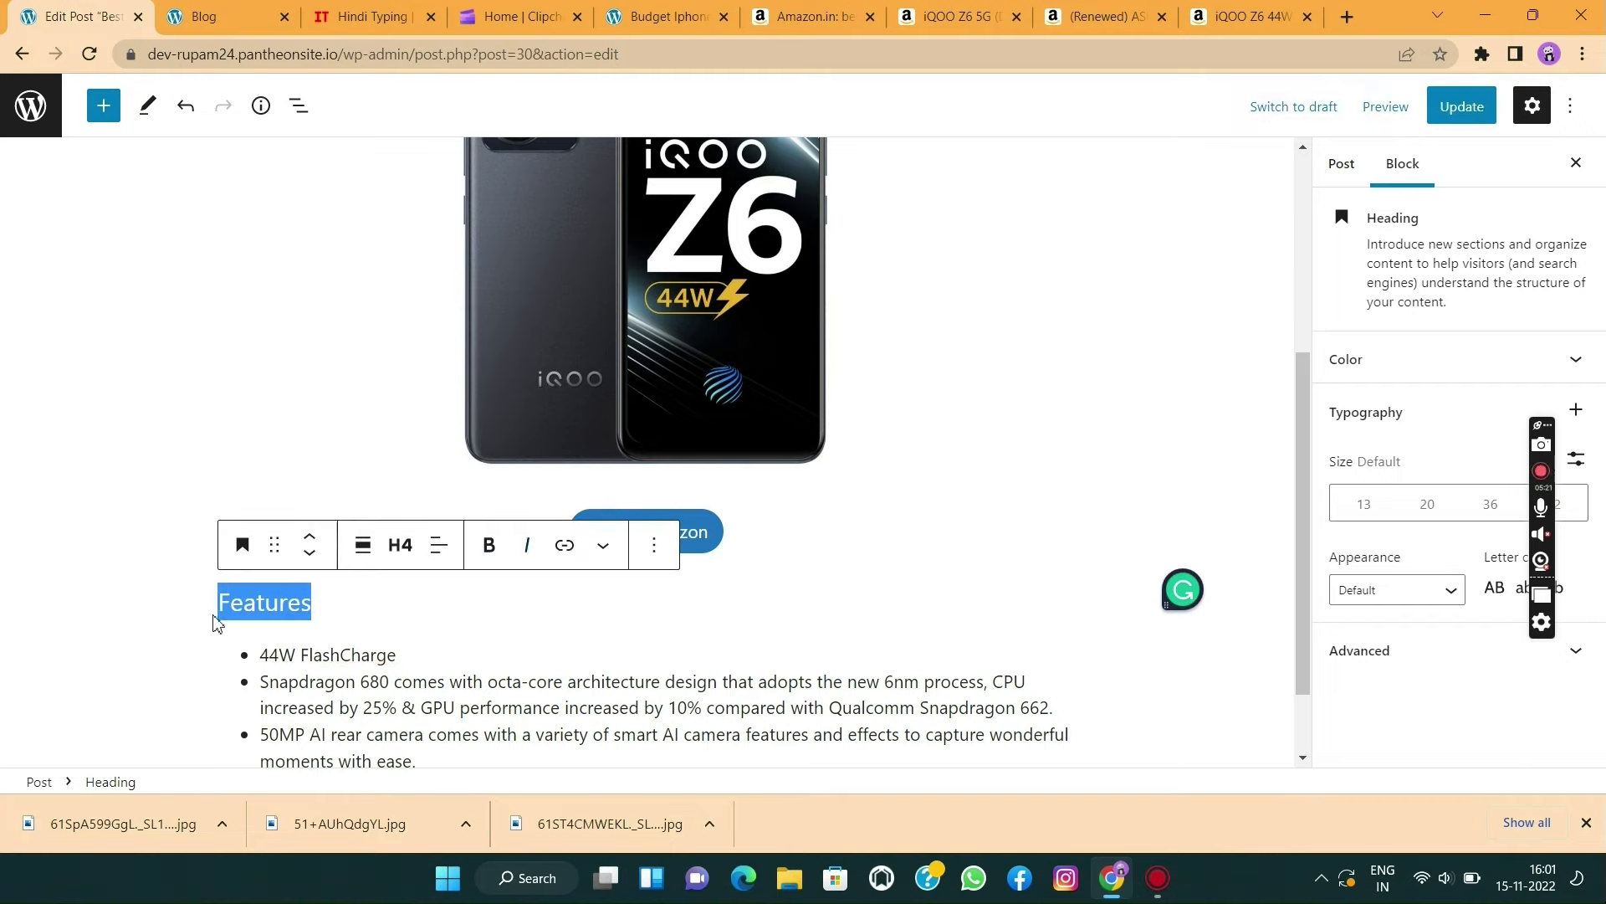
{"action": "left_click", "coordinate": [489, 544]}
{"action": "left_click", "coordinate": [803, 568]}
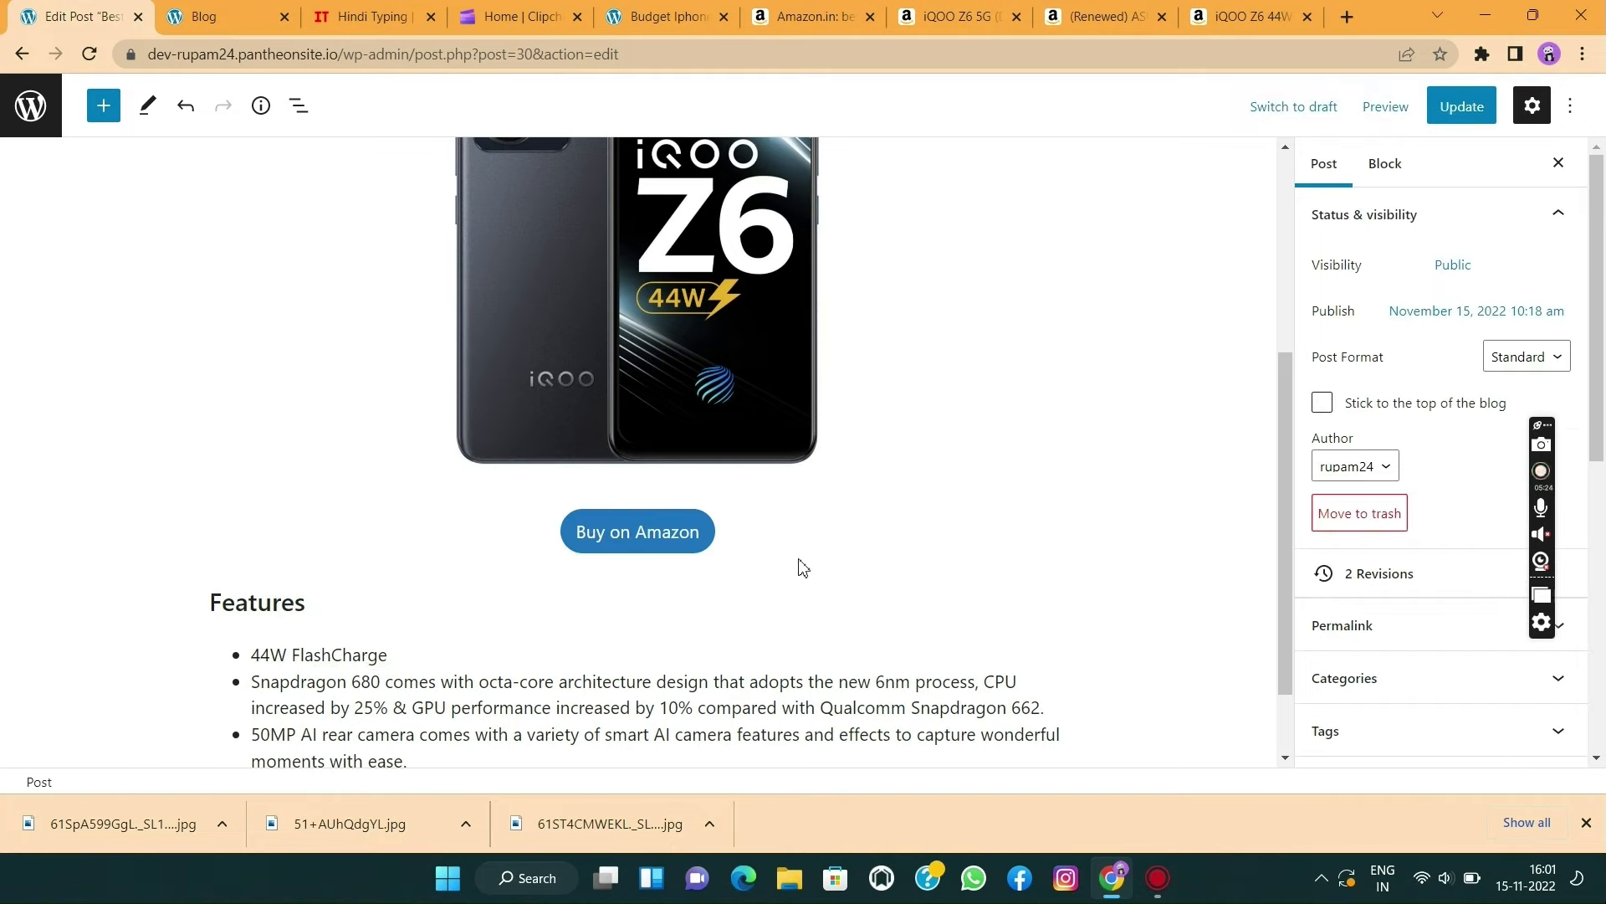
{"action": "left_click", "coordinate": [1459, 108]}
- Insert a Table block with 3 columns and 2 rows below the feature list
{"action": "scroll", "coordinate": [1023, 450], "scroll_direction": "down", "scroll_amount": 2}
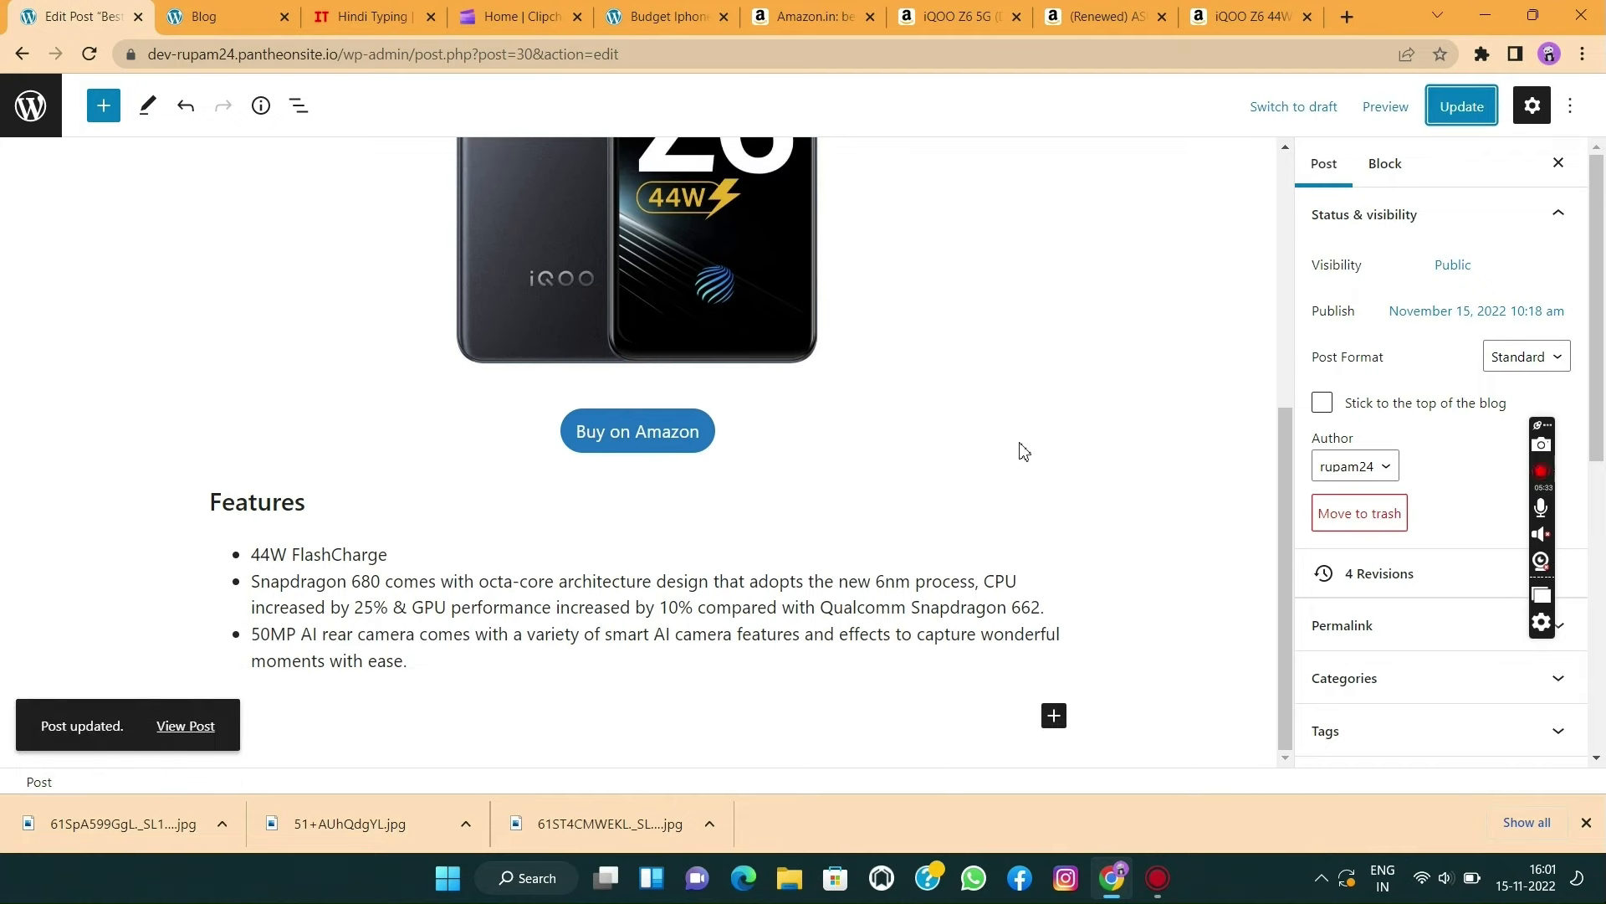
{"action": "left_click", "coordinate": [1056, 717]}
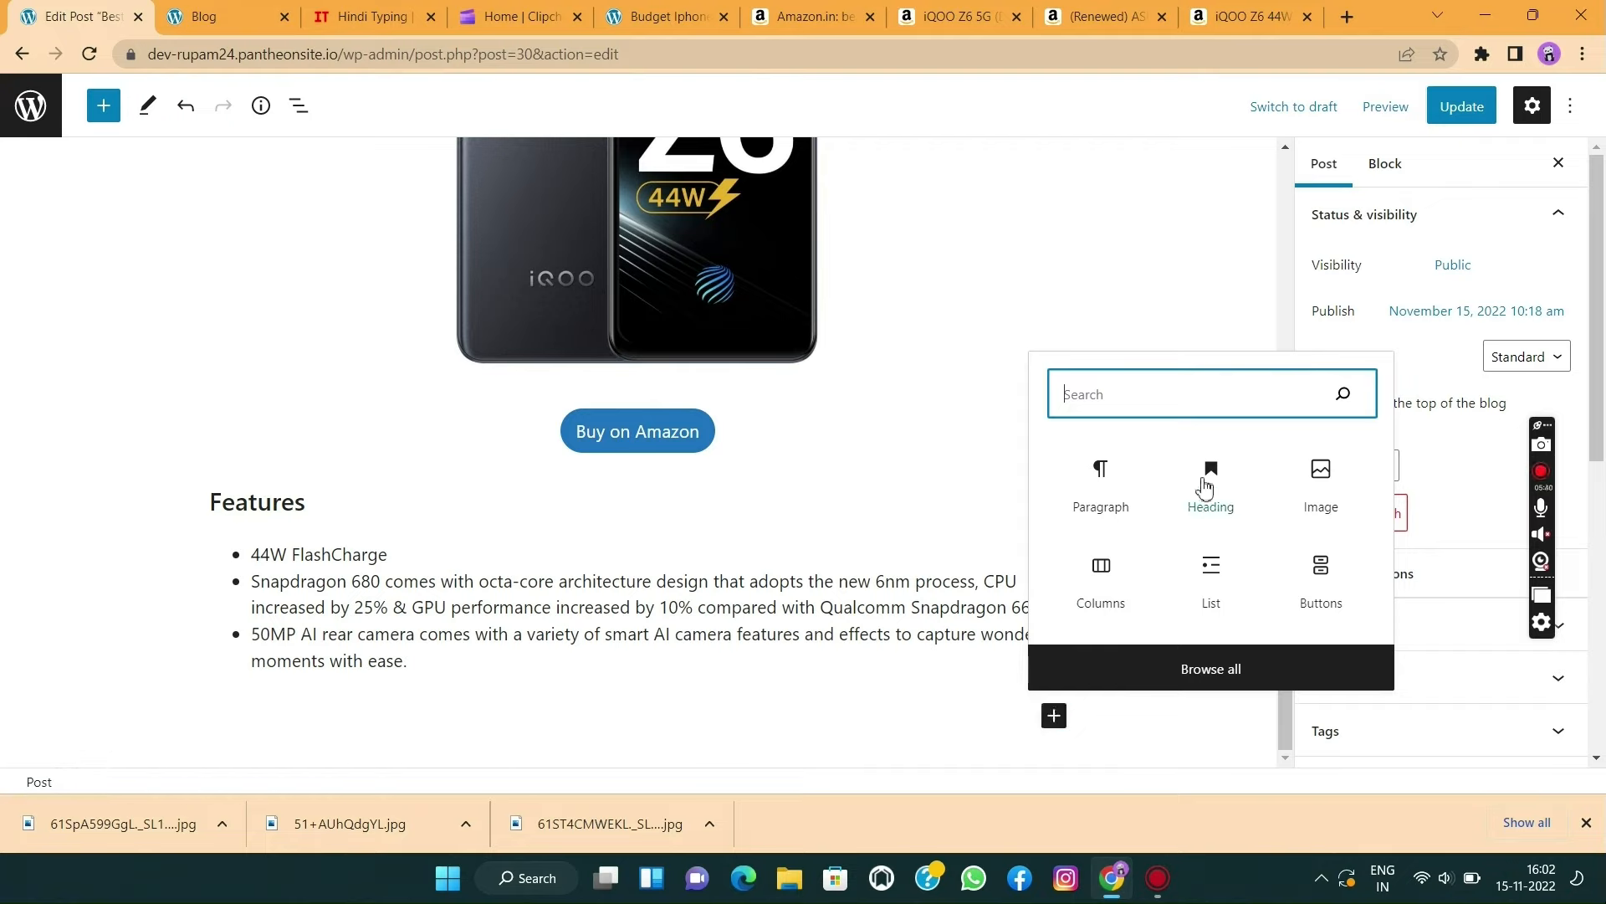
{"action": "type", "text": "table"}
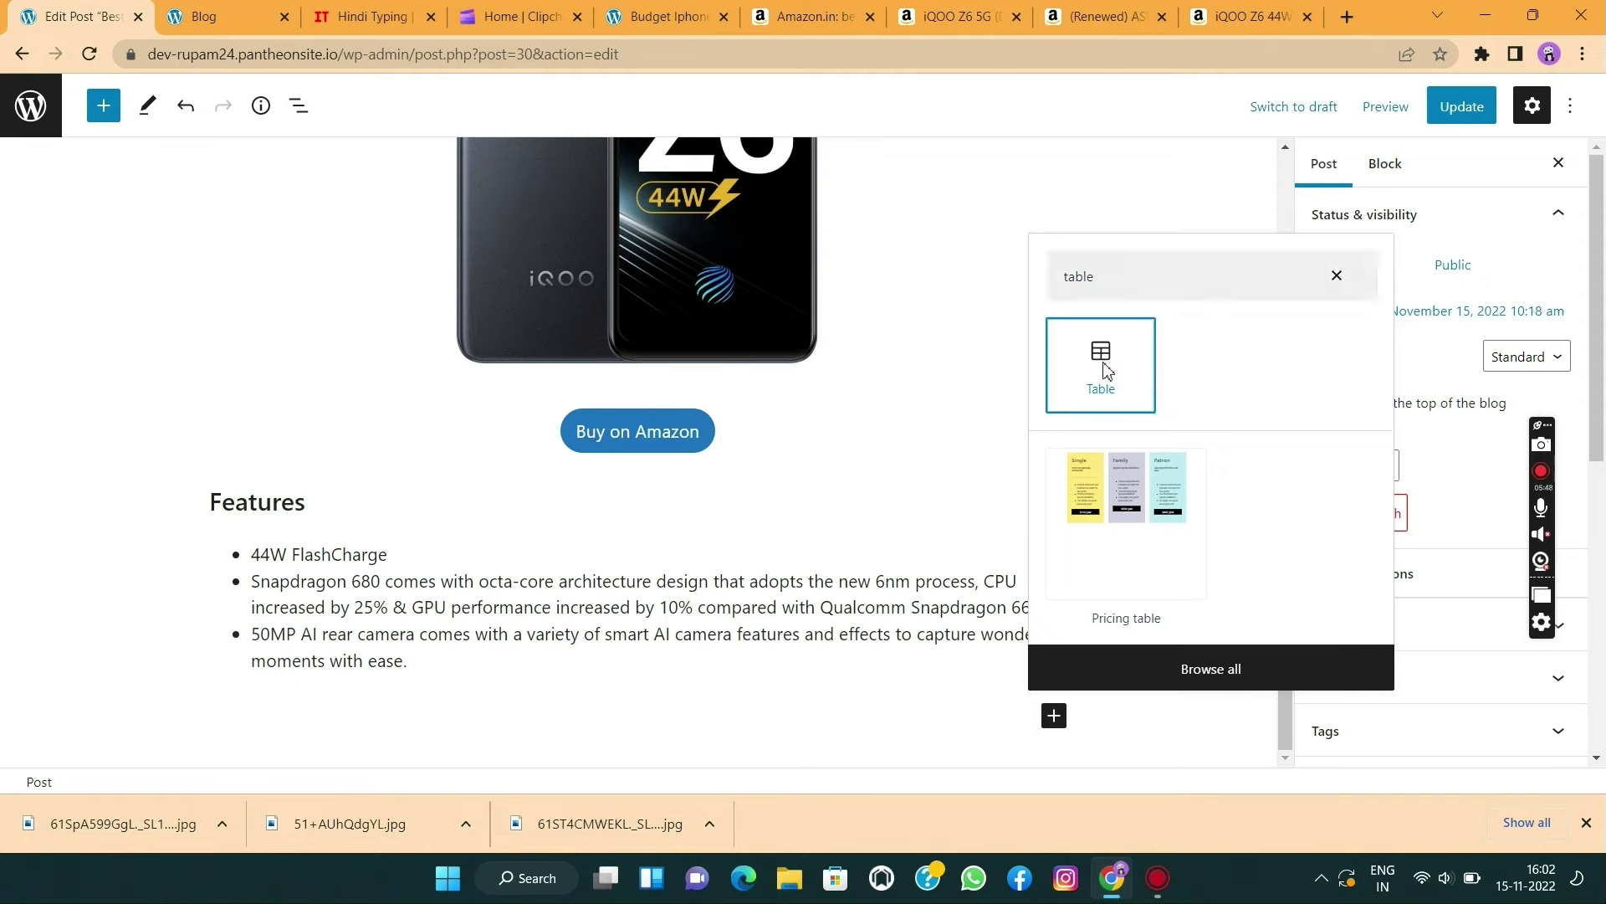
{"action": "left_click", "coordinate": [1103, 368]}
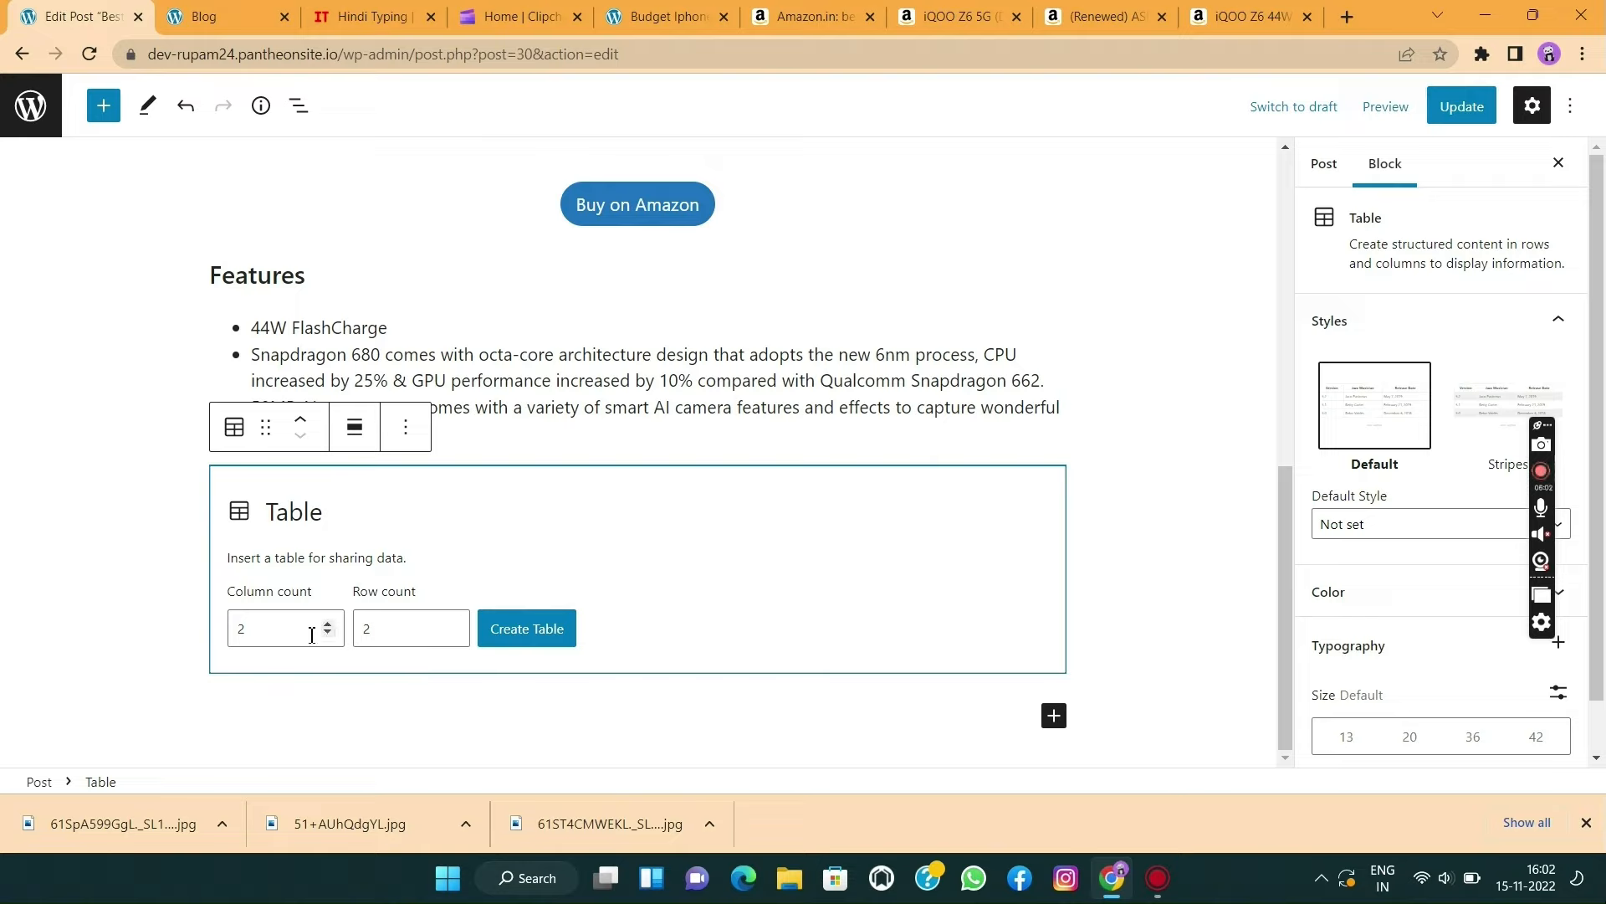
{"action": "left_click", "coordinate": [268, 631]}
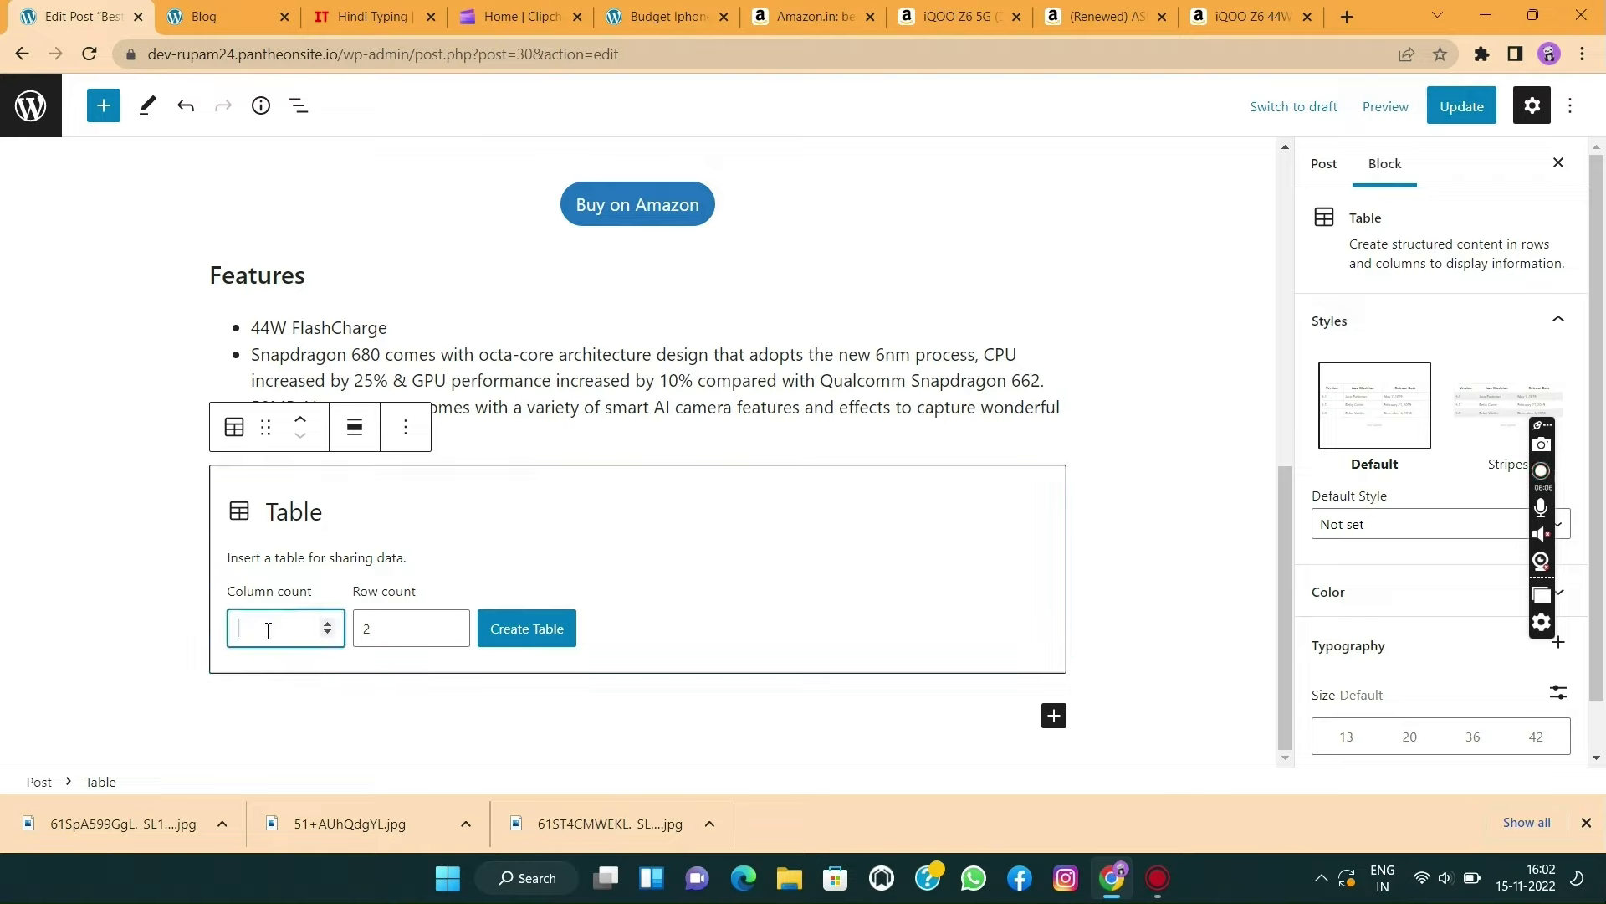
{"action": "left_click", "coordinate": [507, 641]}
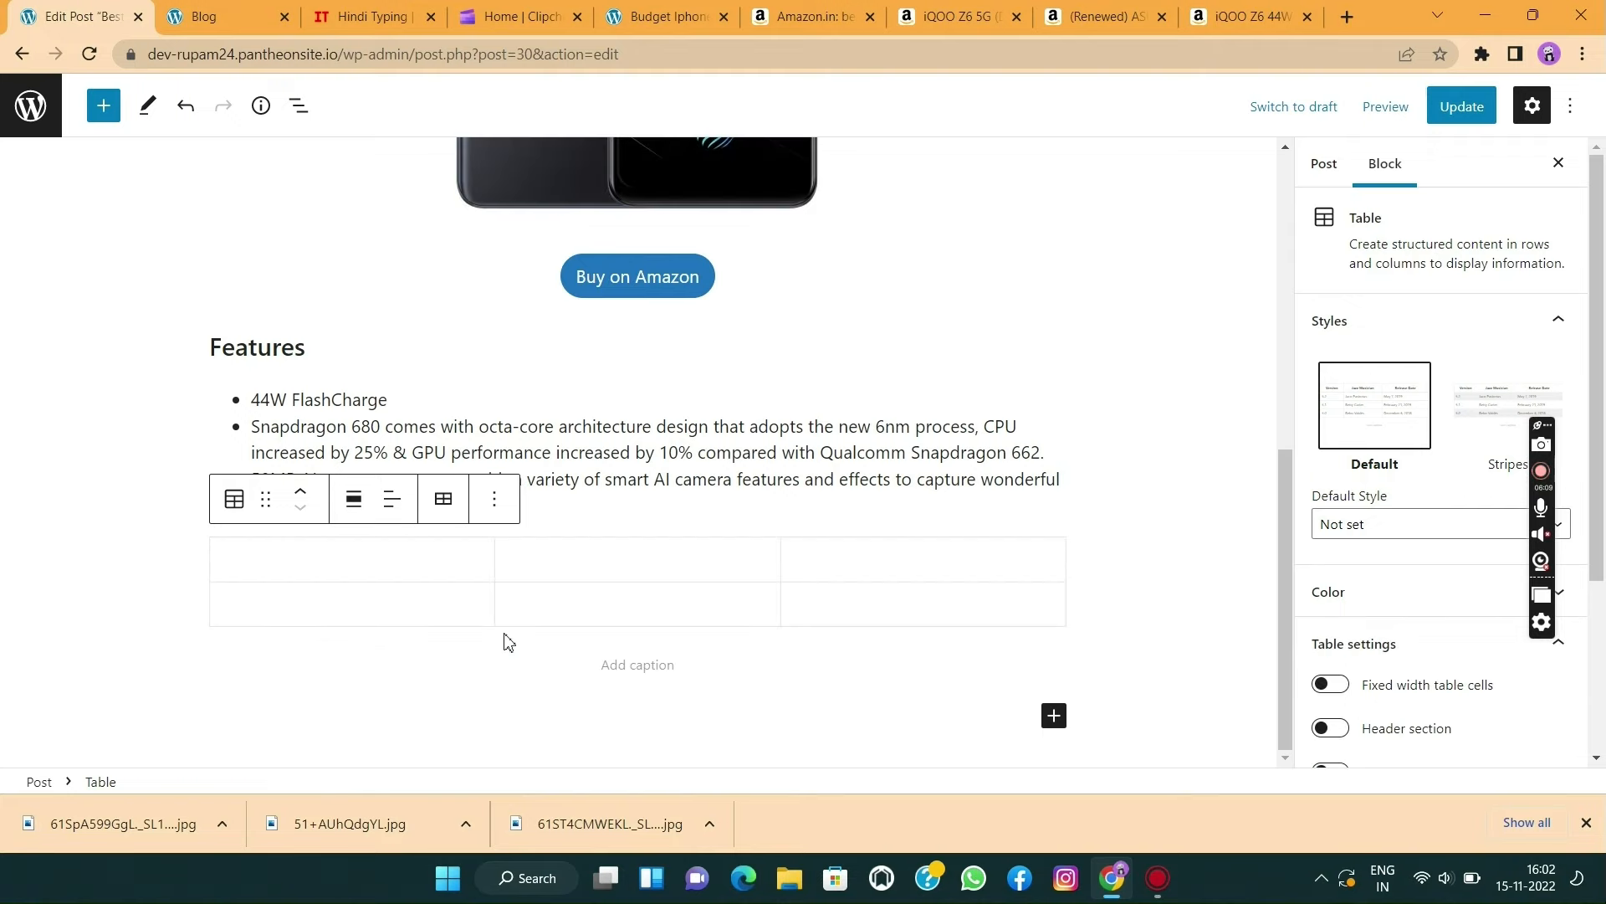
- Fill the table's first row with the column titles "Serial Number", "Pros" and "Cons"
{"action": "left_click", "coordinate": [343, 559]}
{"action": "type", "text": "se"}
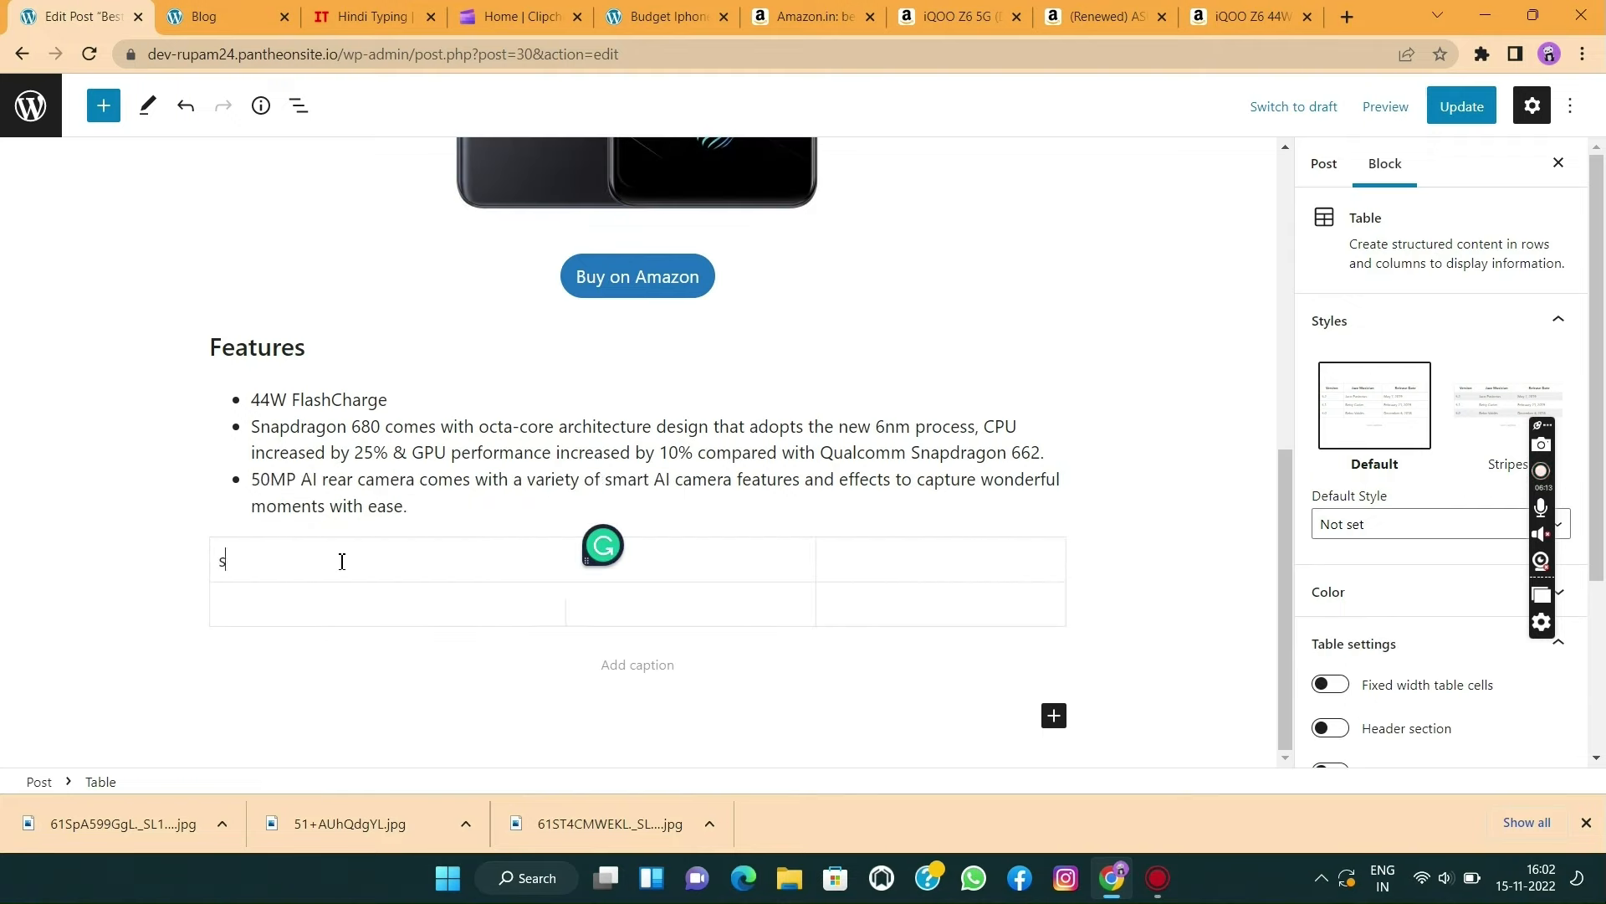
{"action": "type", "text": "rial"}
{"action": "key", "text": "BackSpace"}
{"action": "key", "text": "BackSpace"}
{"action": "key", "text": "BackSpace"}
{"action": "type", "text": "ial Number"}
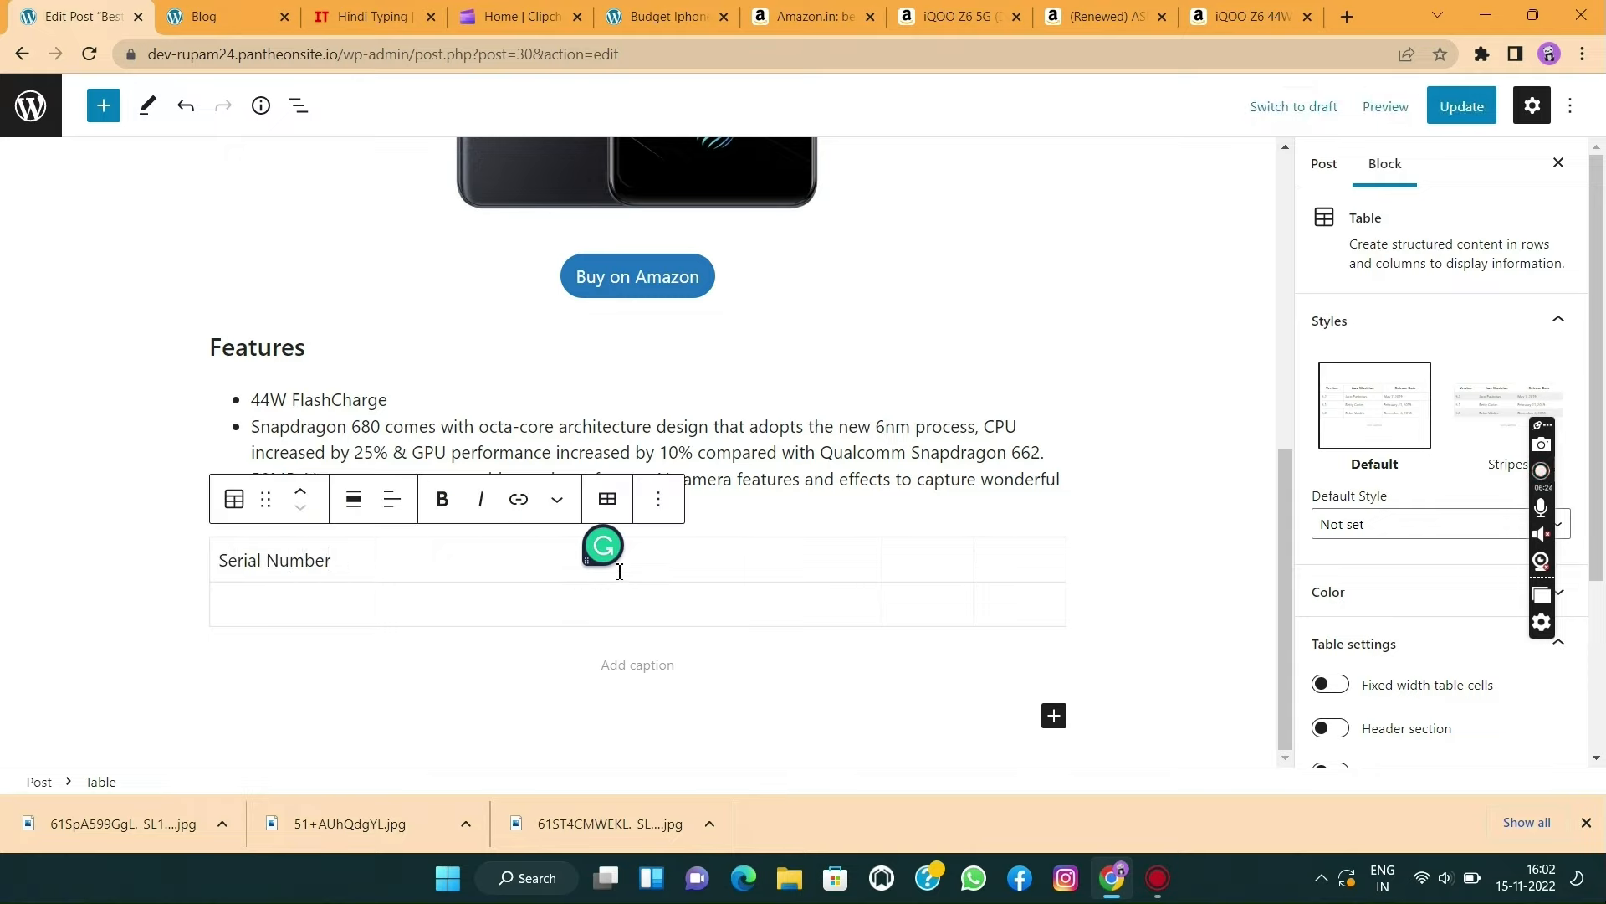
{"action": "left_click", "coordinate": [916, 574]}
{"action": "type", "text": "Pros"}
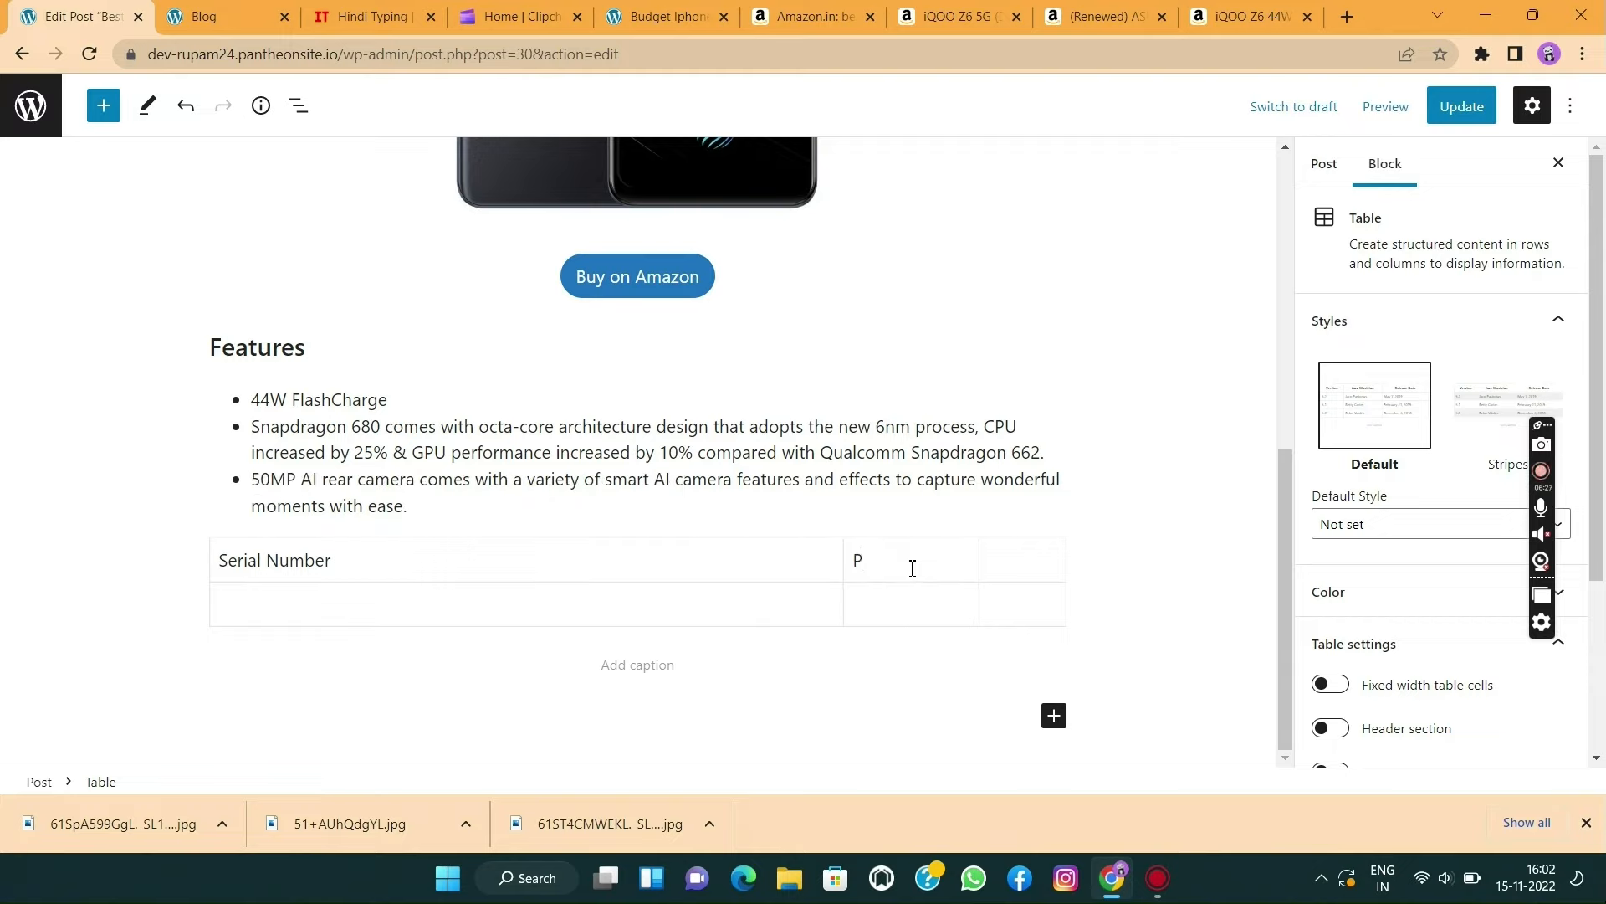
{"action": "left_click", "coordinate": [1008, 557]}
{"action": "type", "text": "Cons"}
- Number the table's second row 1 and copy "Good processor i5-1240p." from the sample post's table into its Pros cell
{"action": "left_click", "coordinate": [362, 603]}
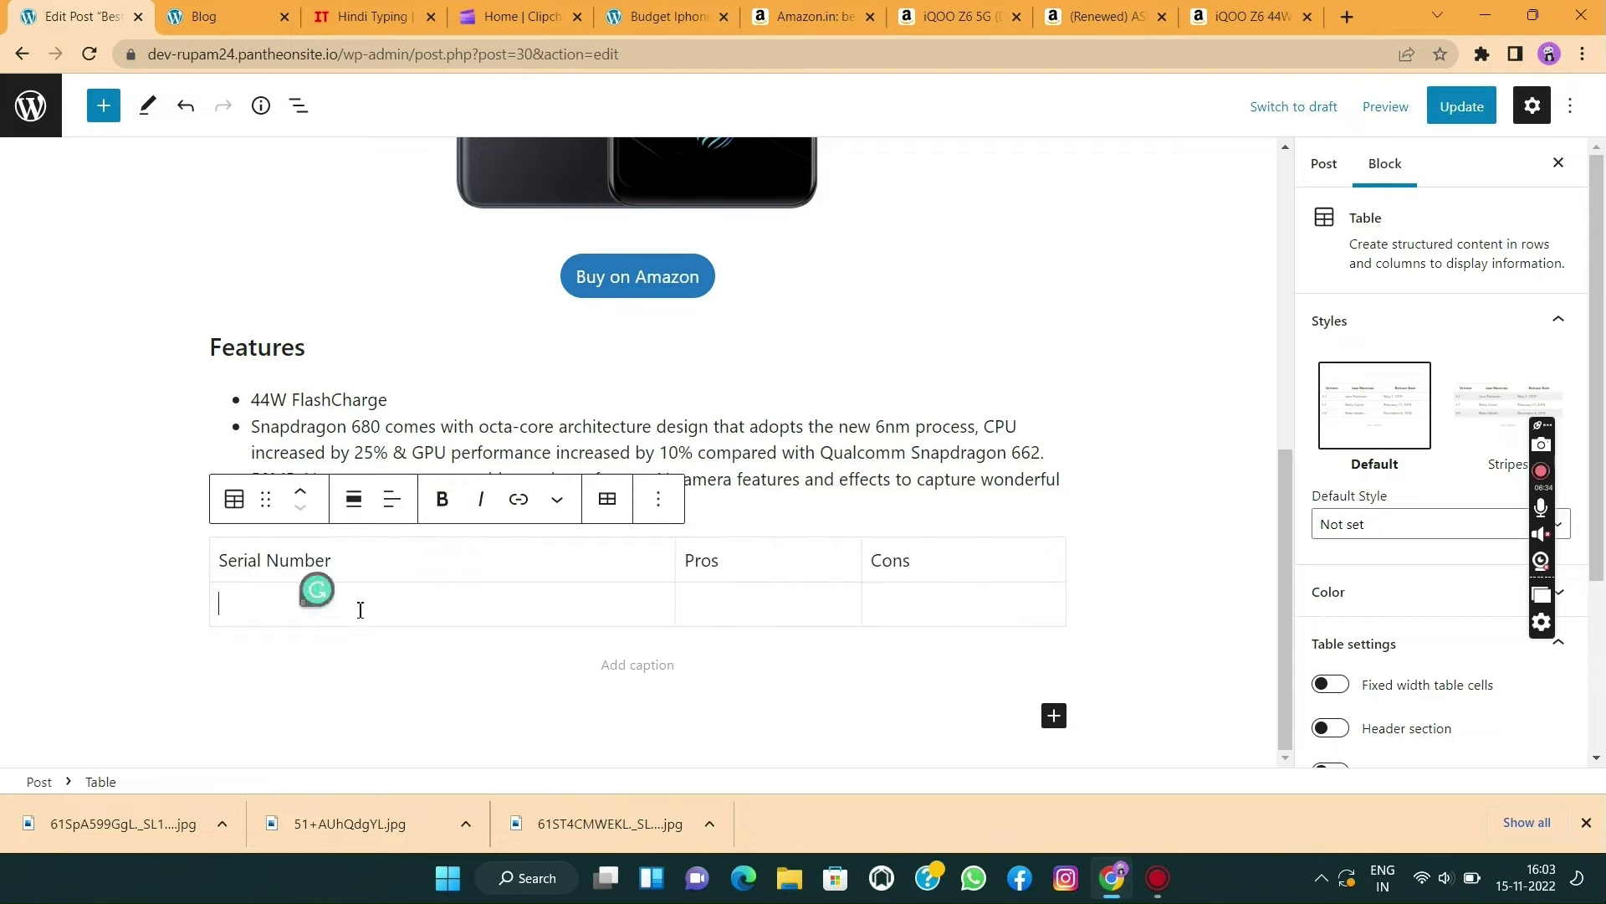
{"action": "left_click", "coordinate": [666, 16]}
{"action": "scroll", "coordinate": [595, 433], "scroll_direction": "down", "scroll_amount": 12}
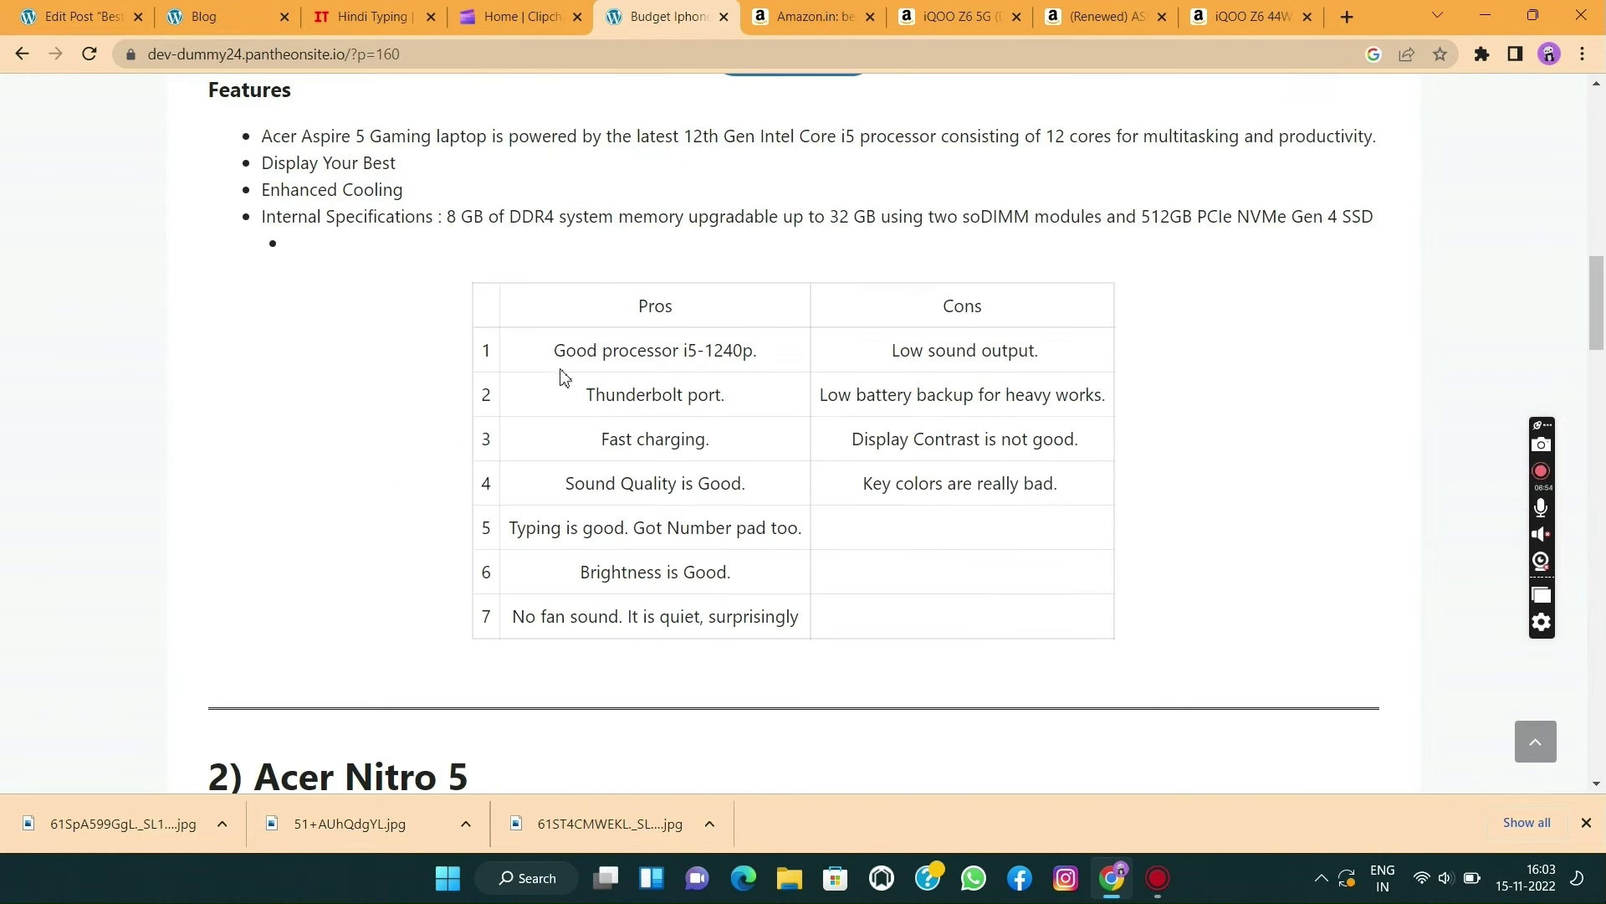
{"action": "left_click_drag", "start_coordinate": [558, 353], "coordinate": [823, 378]}
{"action": "key", "text": "ctrl+c"}
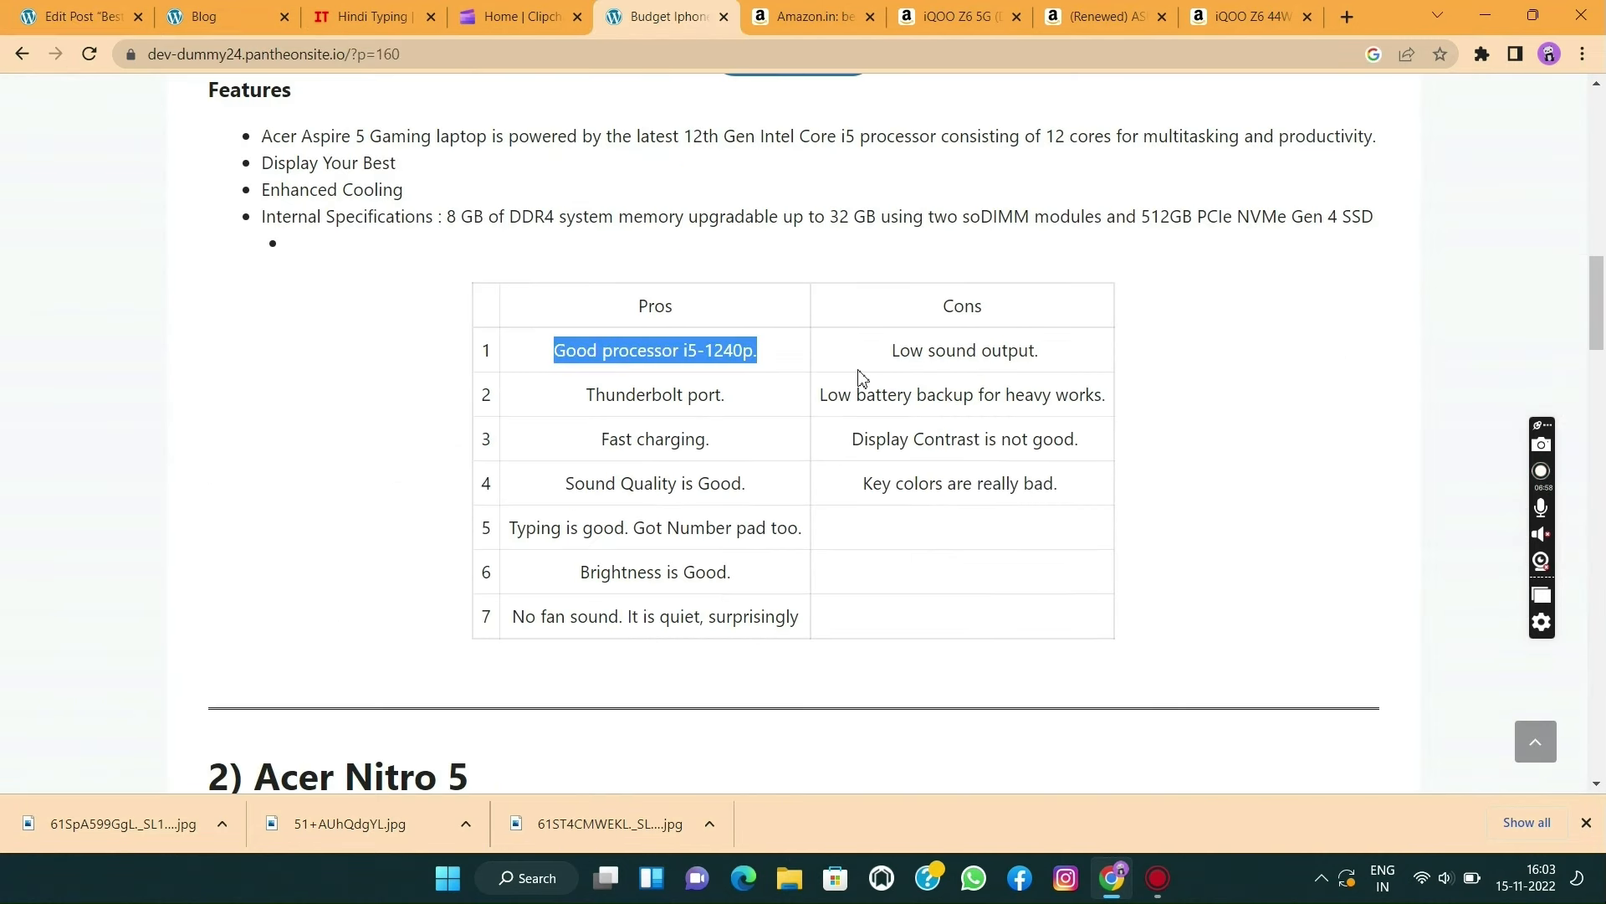
{"action": "left_click", "coordinate": [79, 17]}
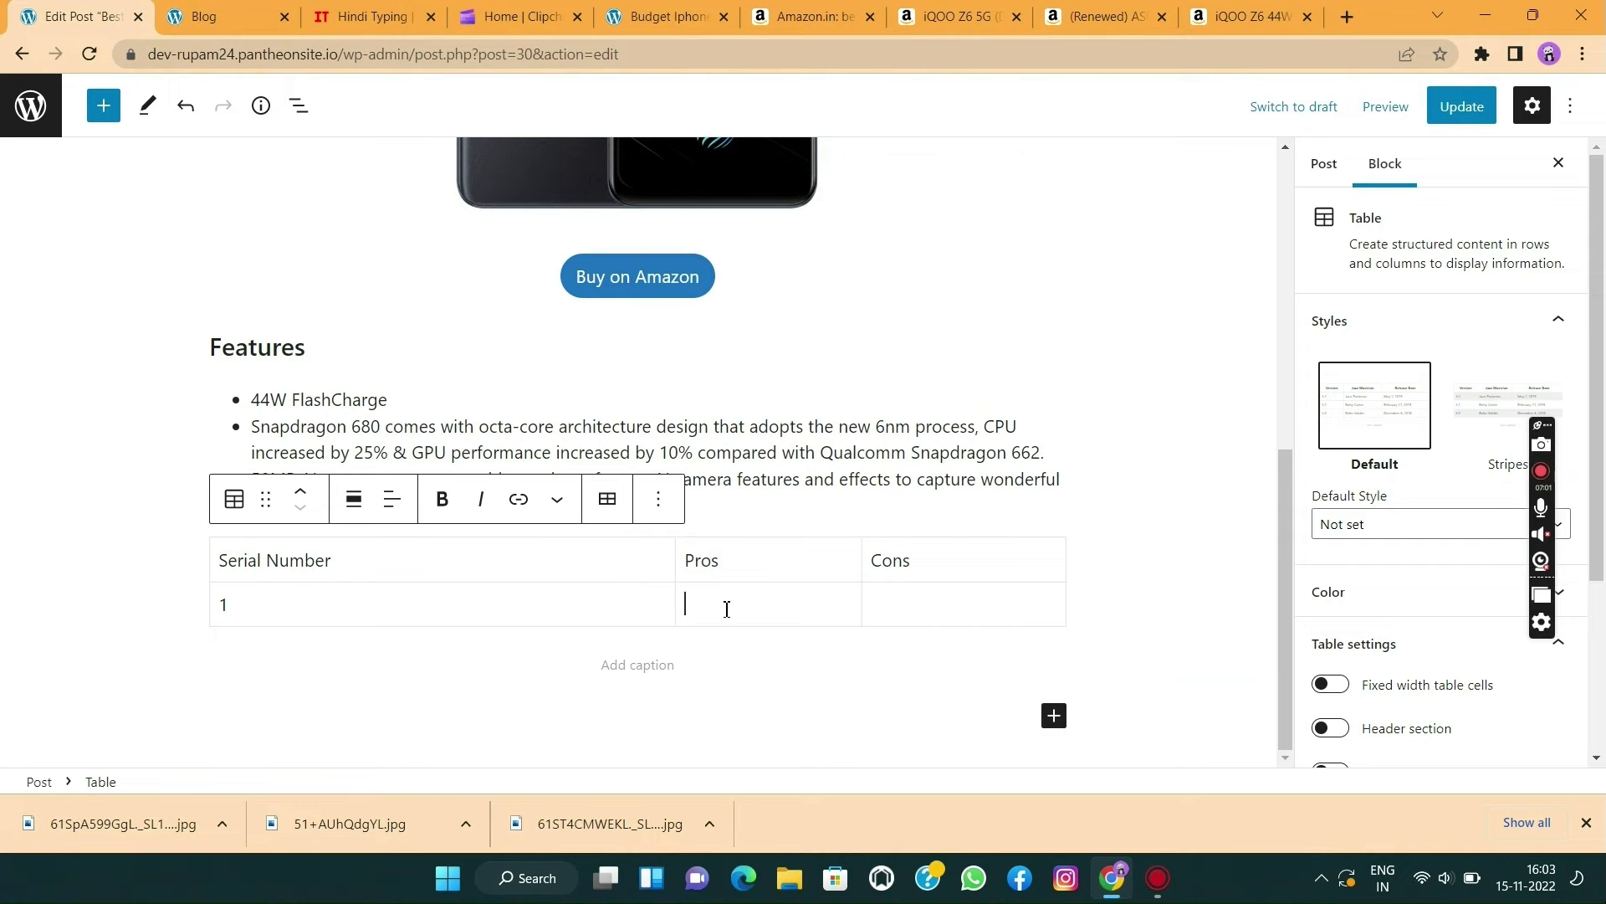
{"action": "key", "text": "ctrl+v"}
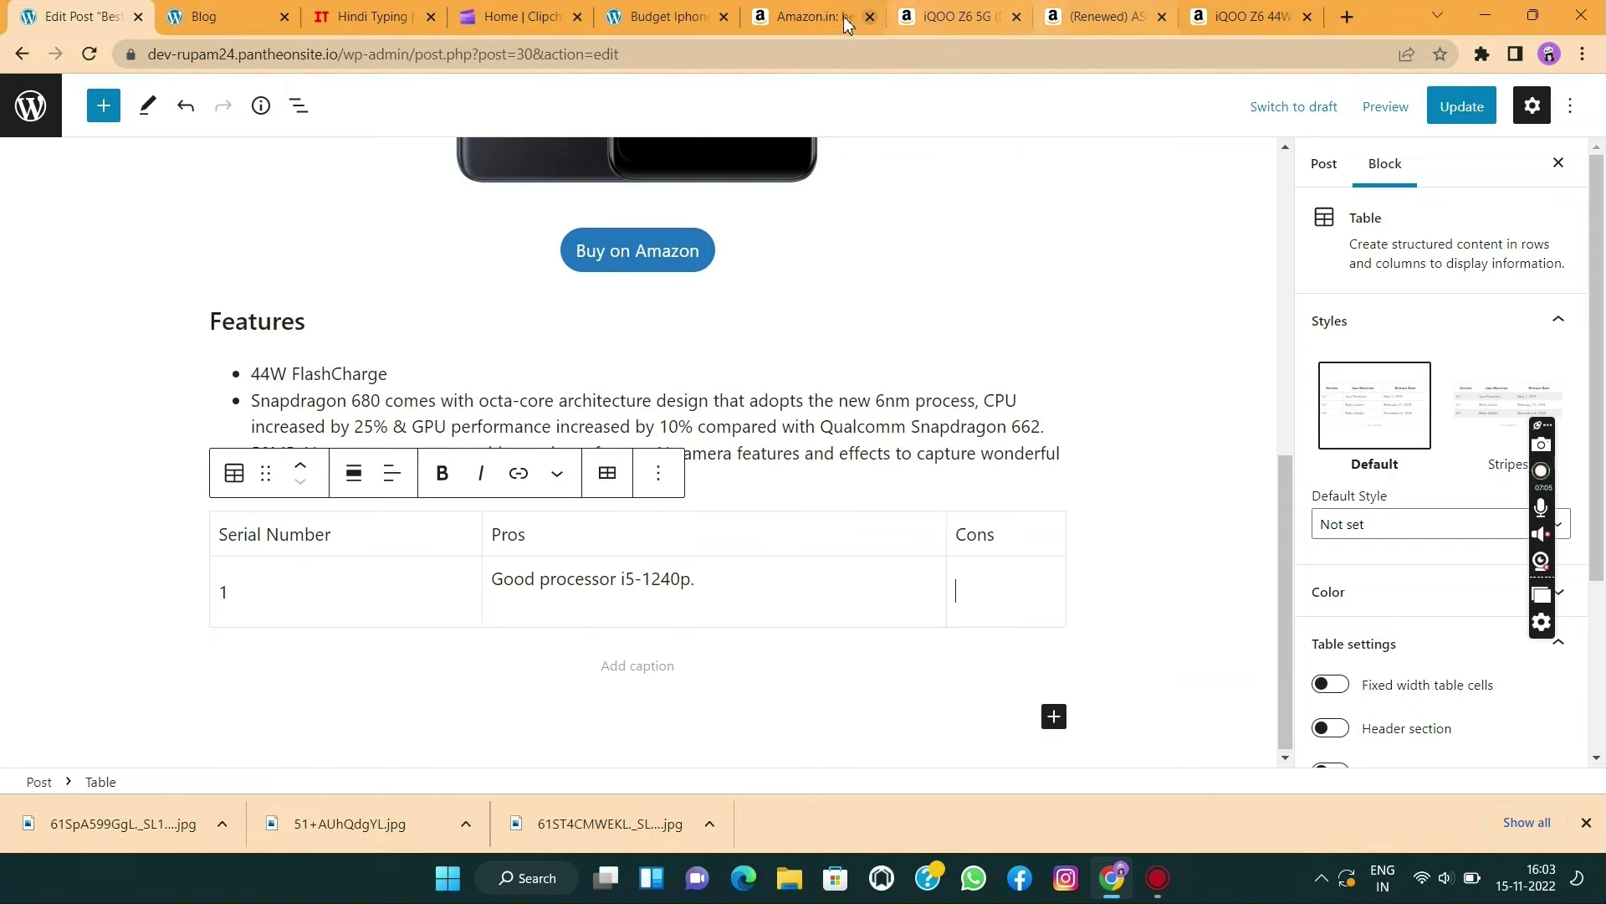
- Copy "Low sound output." from the sample post's table into the Cons cell of row 1
{"action": "left_click", "coordinate": [663, 14]}
{"action": "left_click_drag", "start_coordinate": [888, 363], "coordinate": [1060, 369]}
{"action": "key", "text": "ctrl+c"}
{"action": "left_click", "coordinate": [83, 17]}
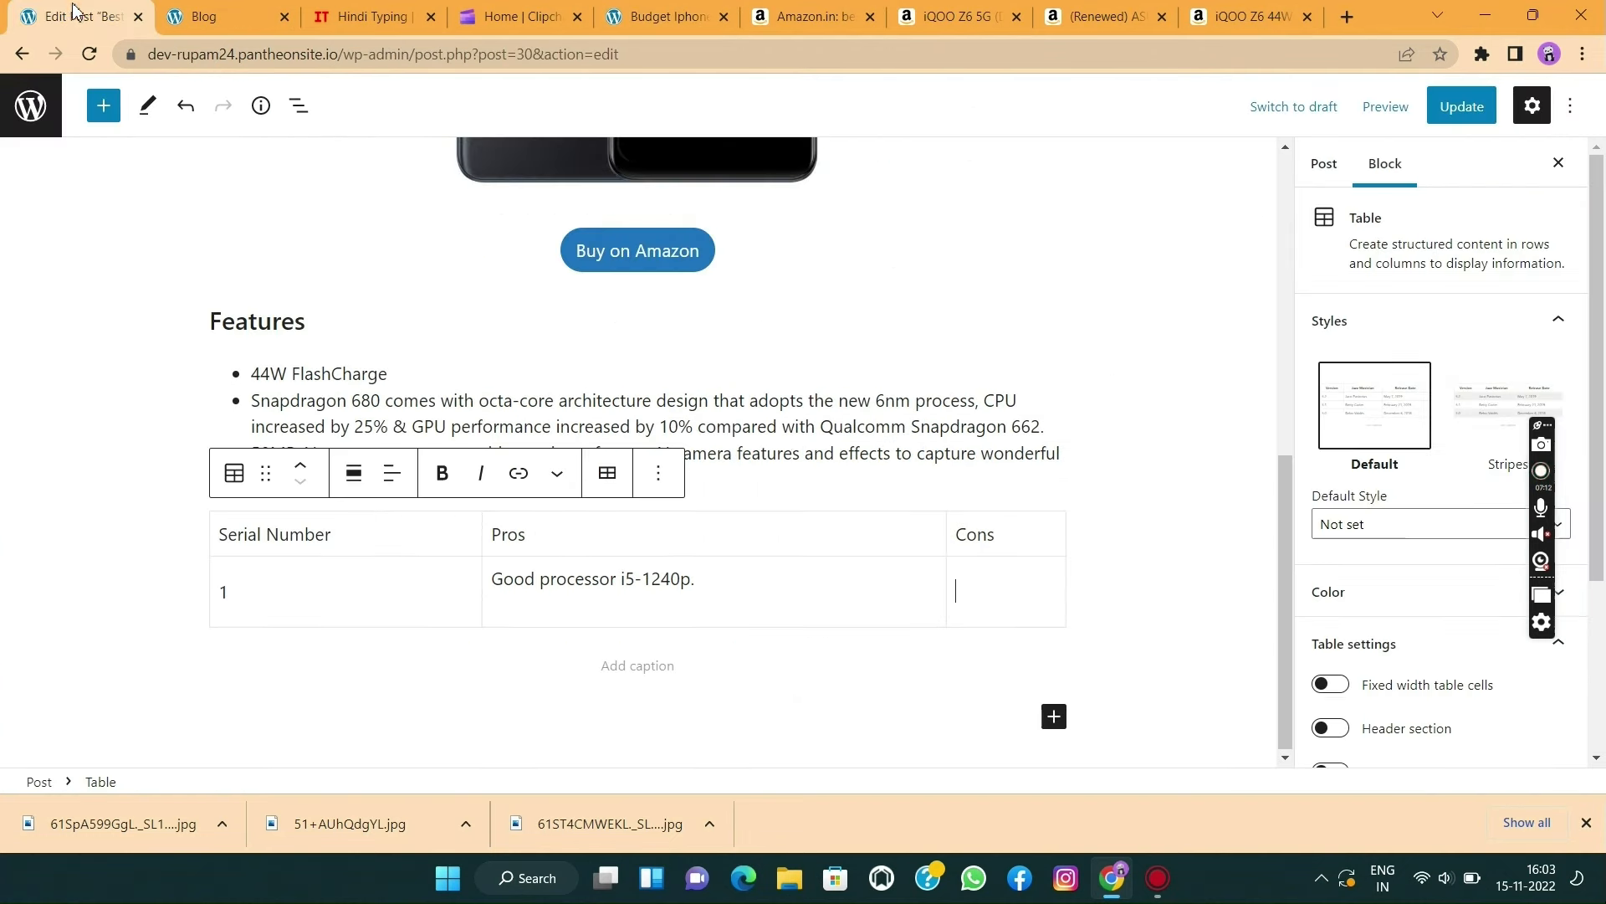
{"action": "left_click", "coordinate": [1007, 595]}
{"action": "key", "text": "ctrl+v"}
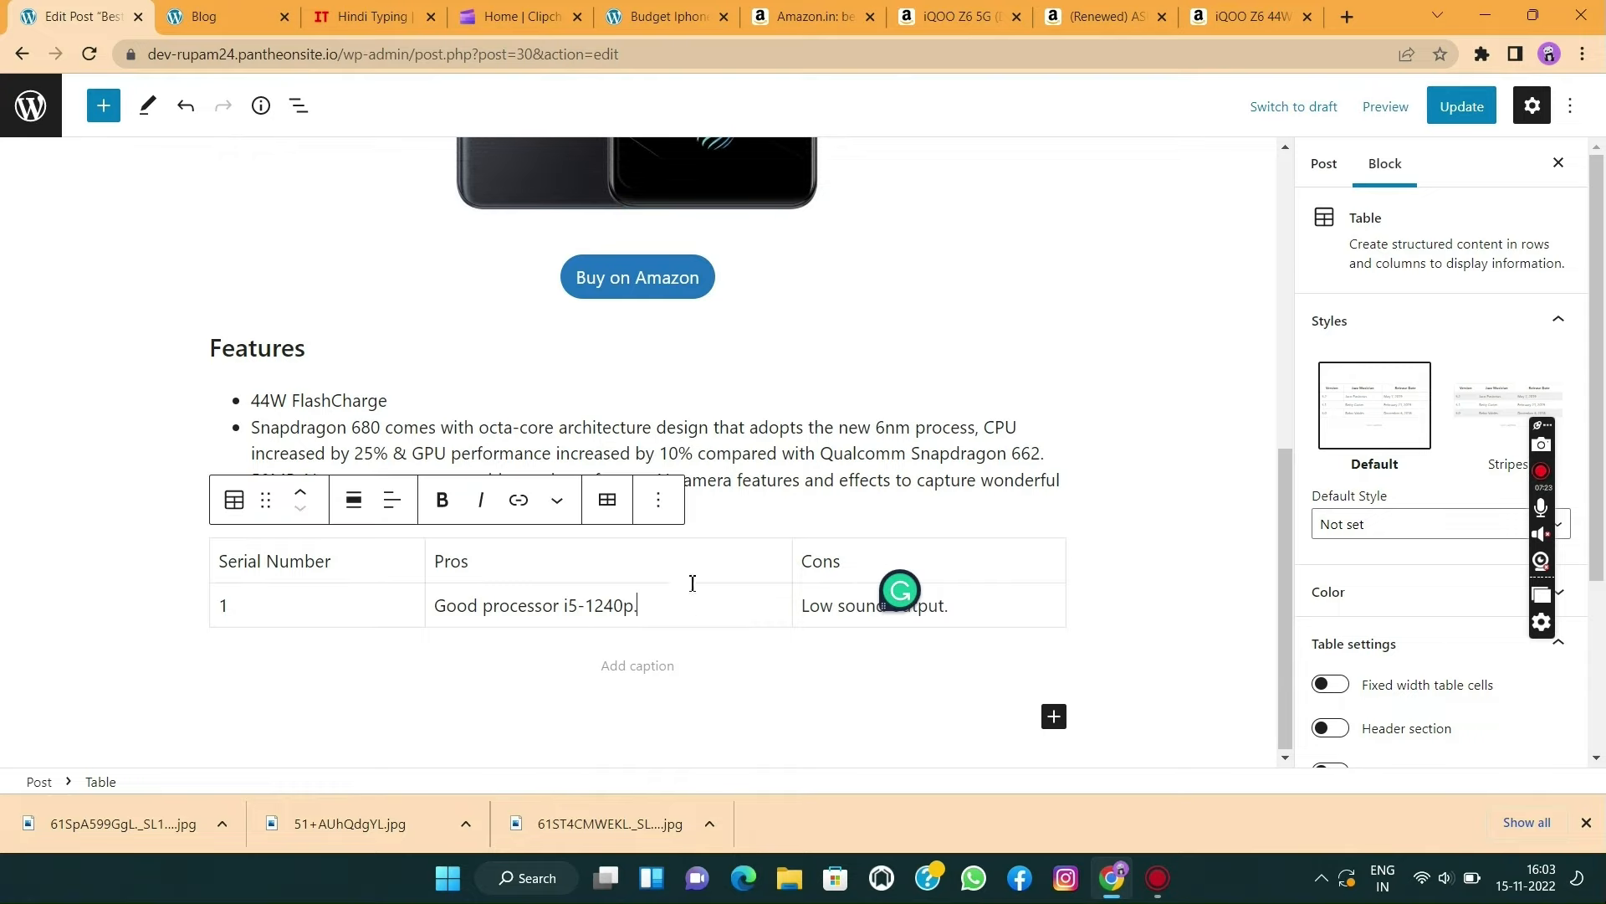
- Insert a table row after row 1 and enter 2 as its serial number
{"action": "left_click", "coordinate": [607, 502]}
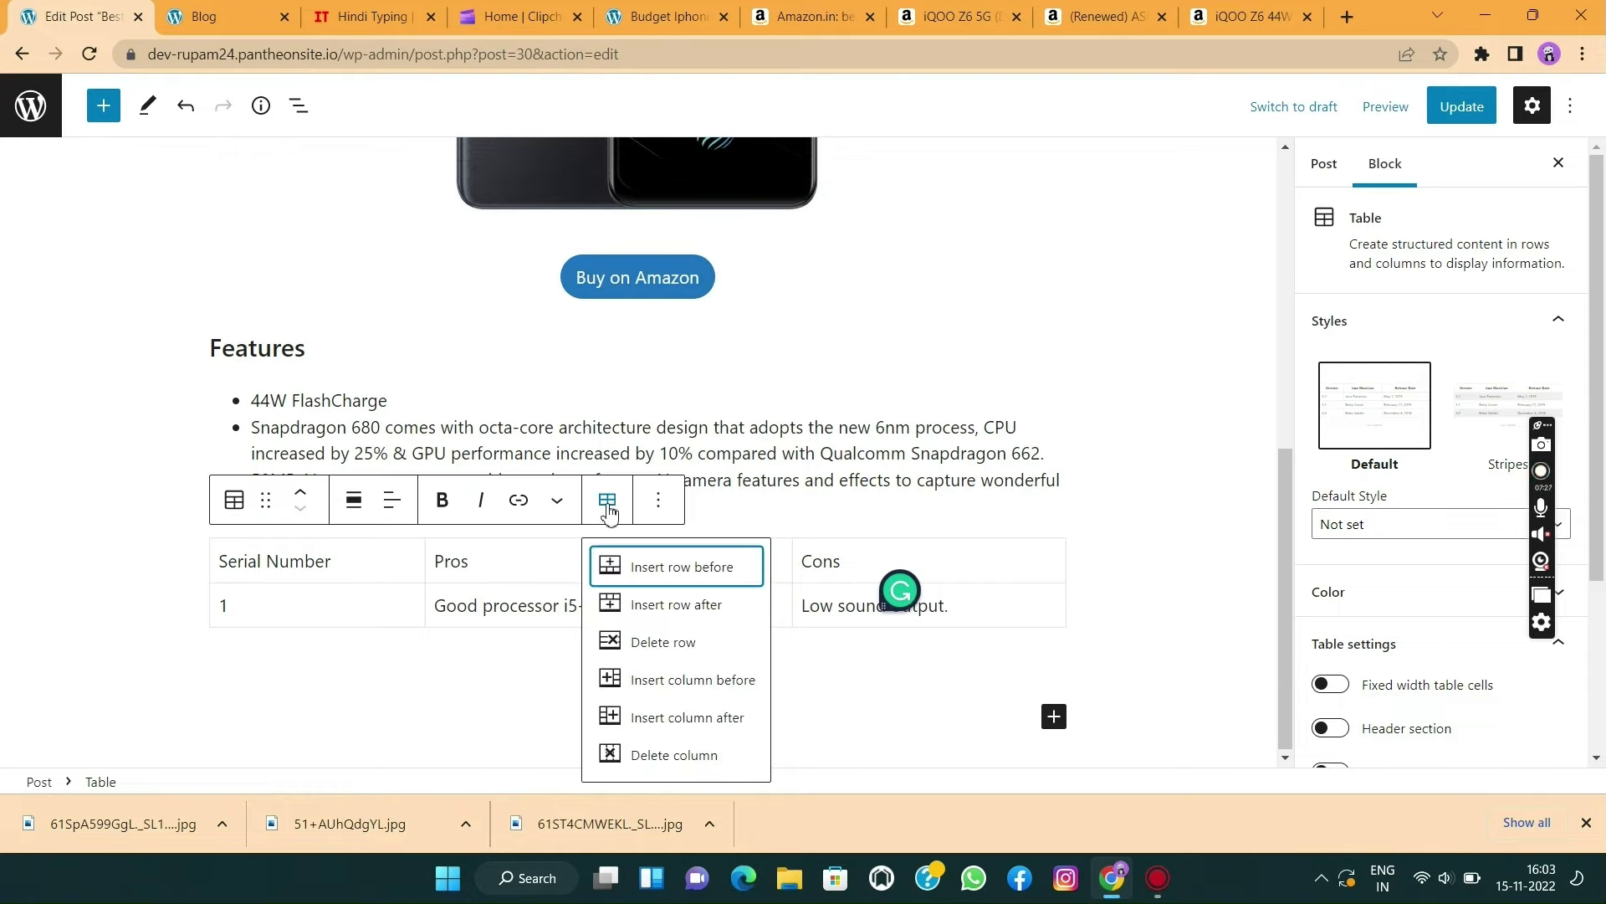
{"action": "left_click", "coordinate": [689, 615]}
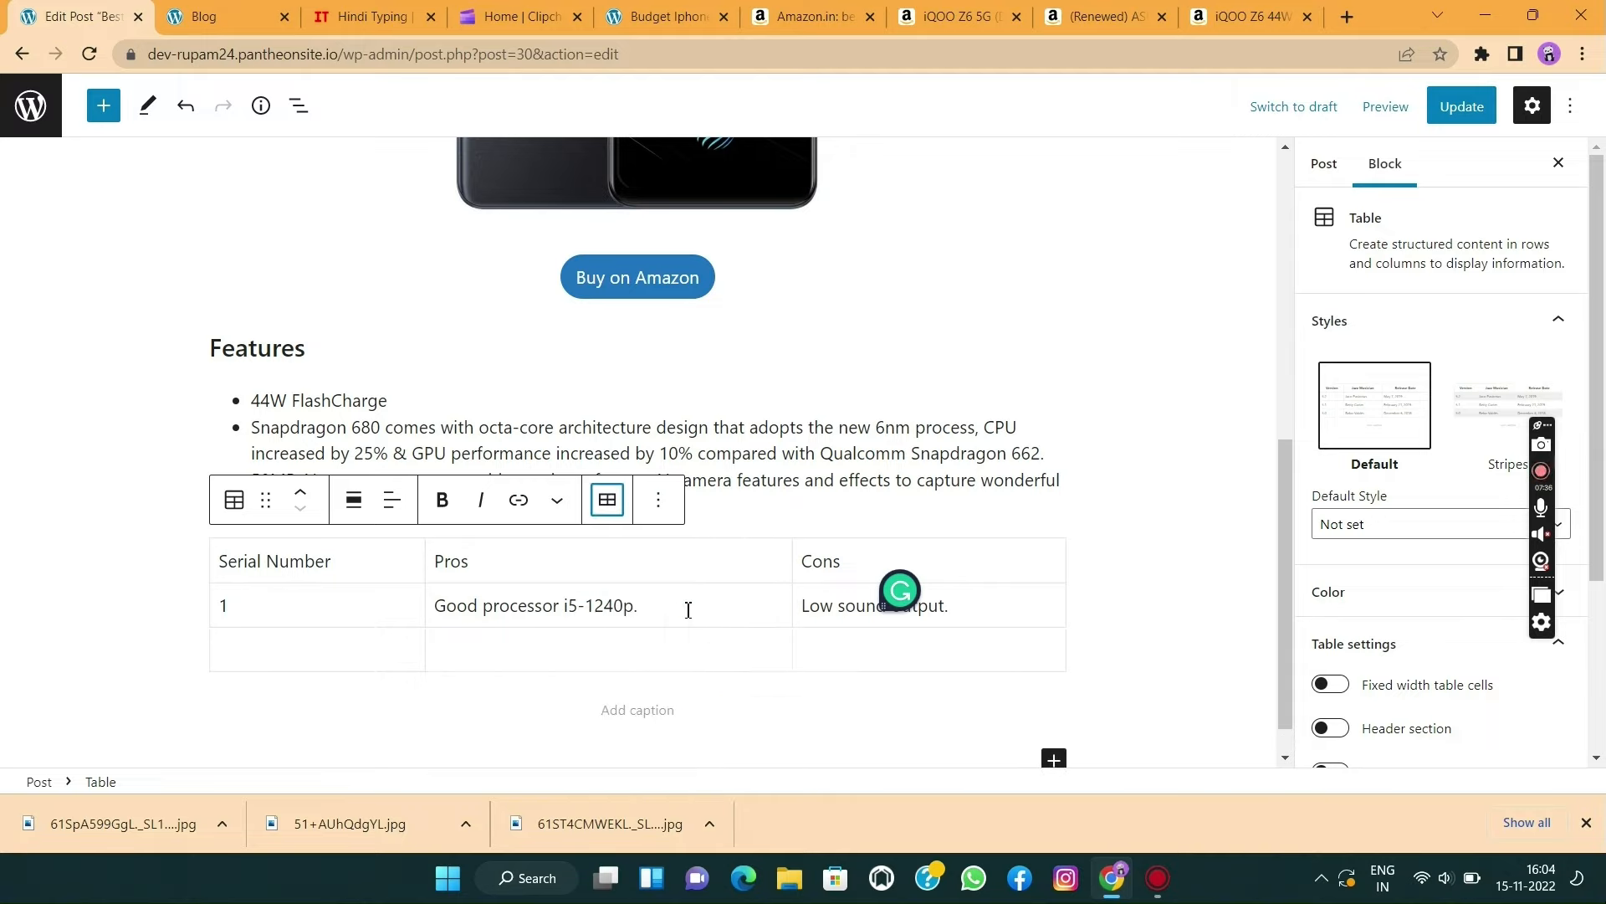
{"action": "left_click", "coordinate": [298, 650]}
{"action": "type", "text": "2"}
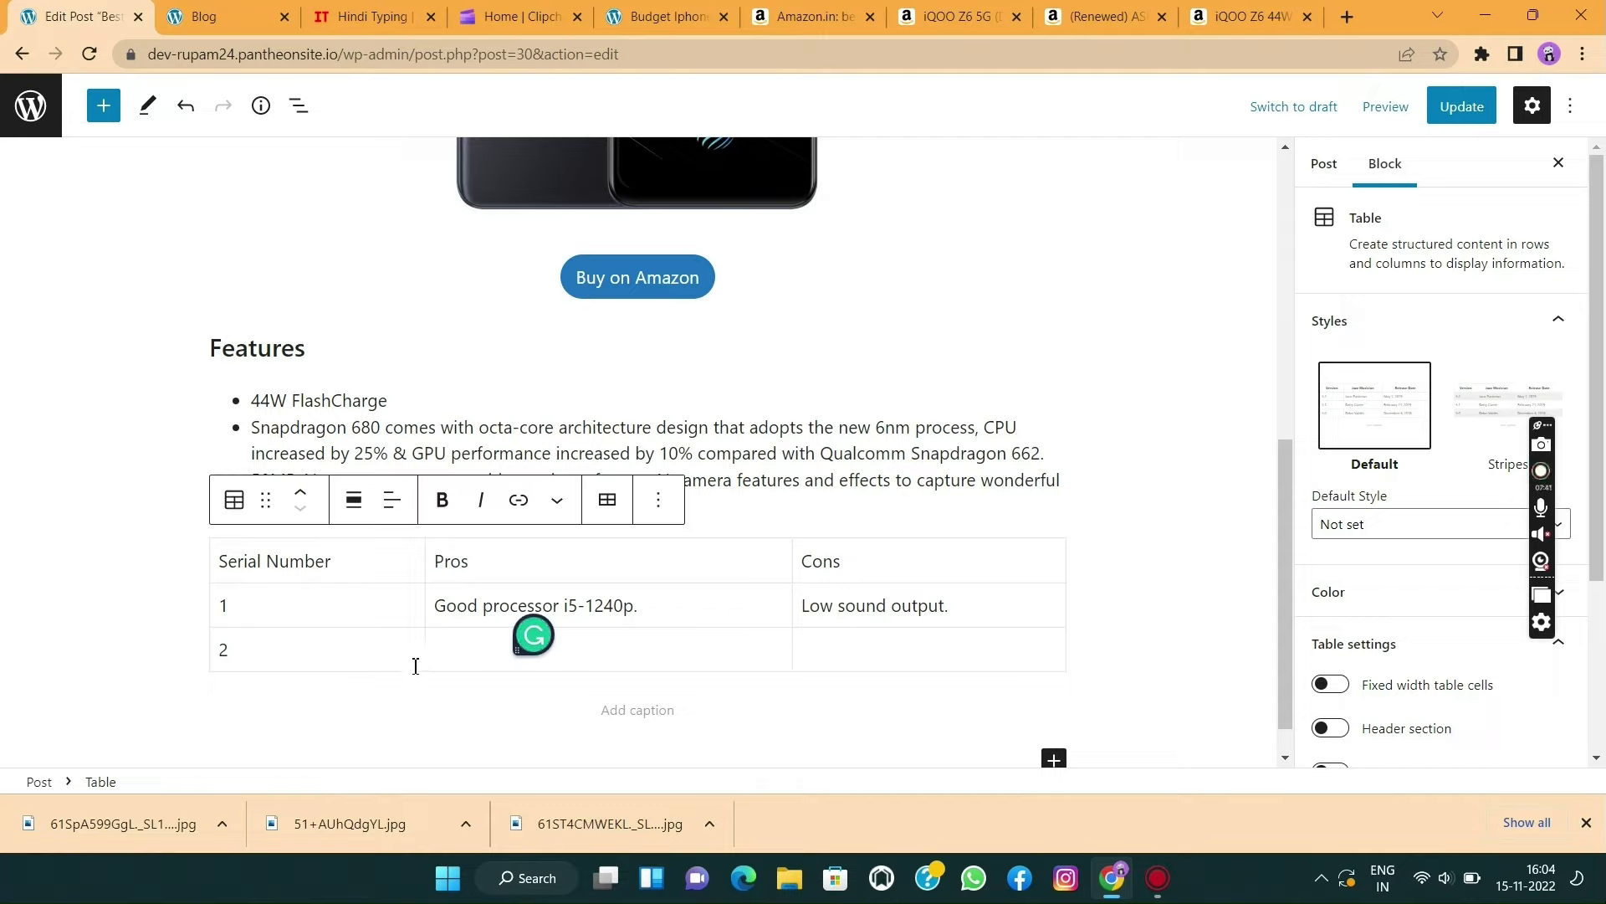
{"action": "left_click", "coordinate": [450, 652]}
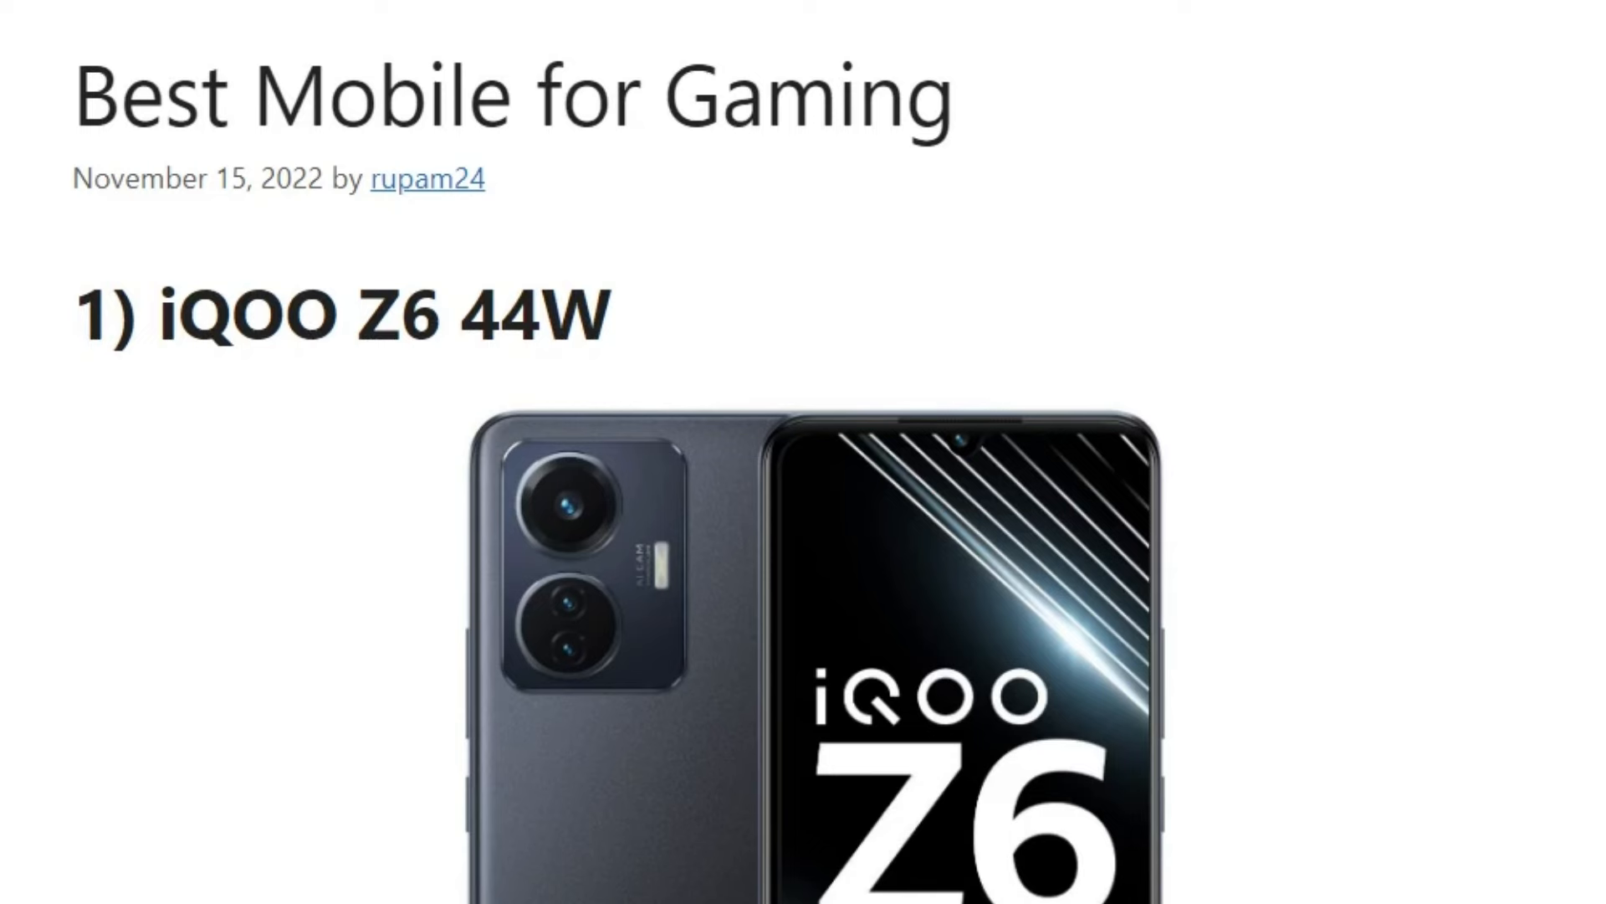
- Review the published "Best Mobile for Gaming" post from the iQOO Z6 44W section through the pros and cons table to the second product heading
{"action": "scroll", "coordinate": [803, 452], "scroll_direction": "down", "scroll_amount": 5}
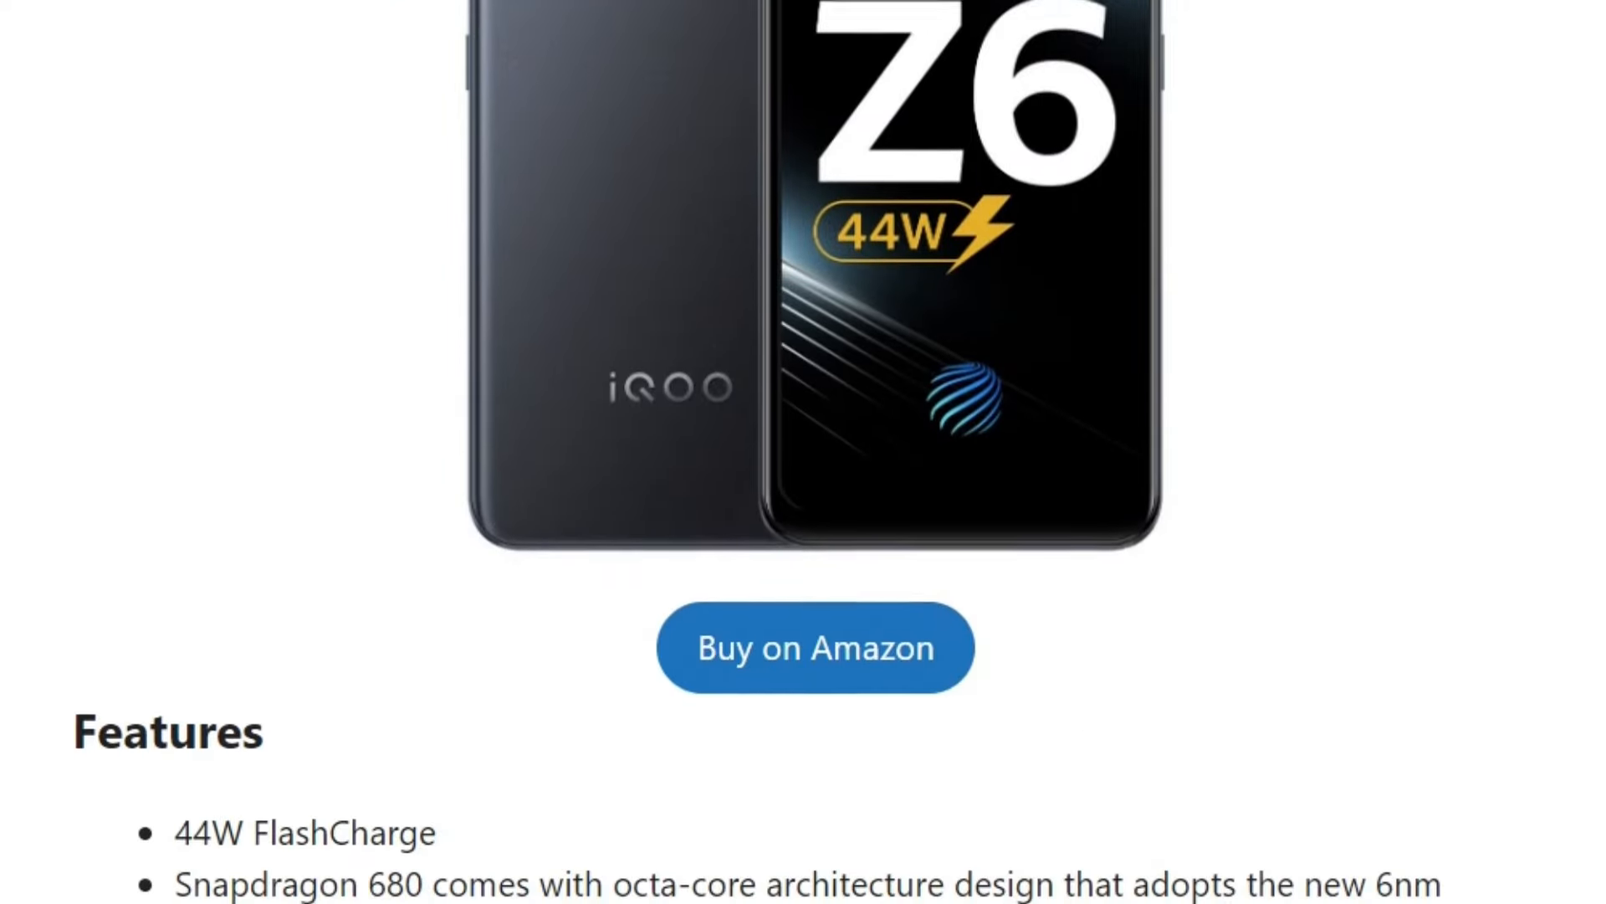
{"action": "scroll", "coordinate": [803, 452], "scroll_direction": "down", "scroll_amount": 10}
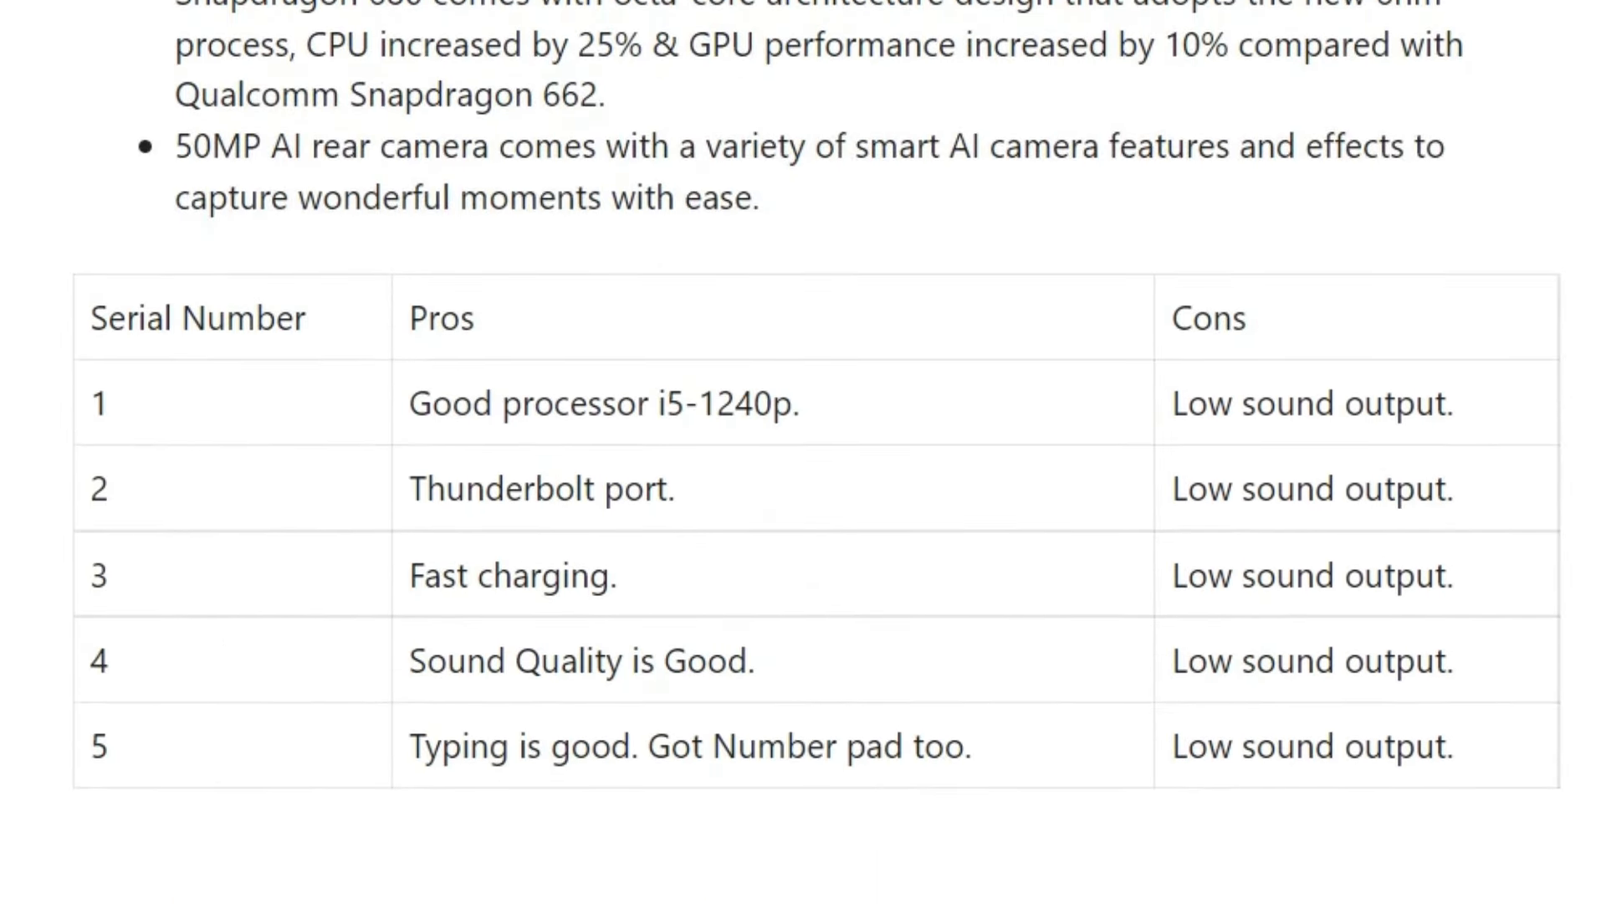
{"action": "scroll", "coordinate": [803, 452], "scroll_direction": "down", "scroll_amount": 5}
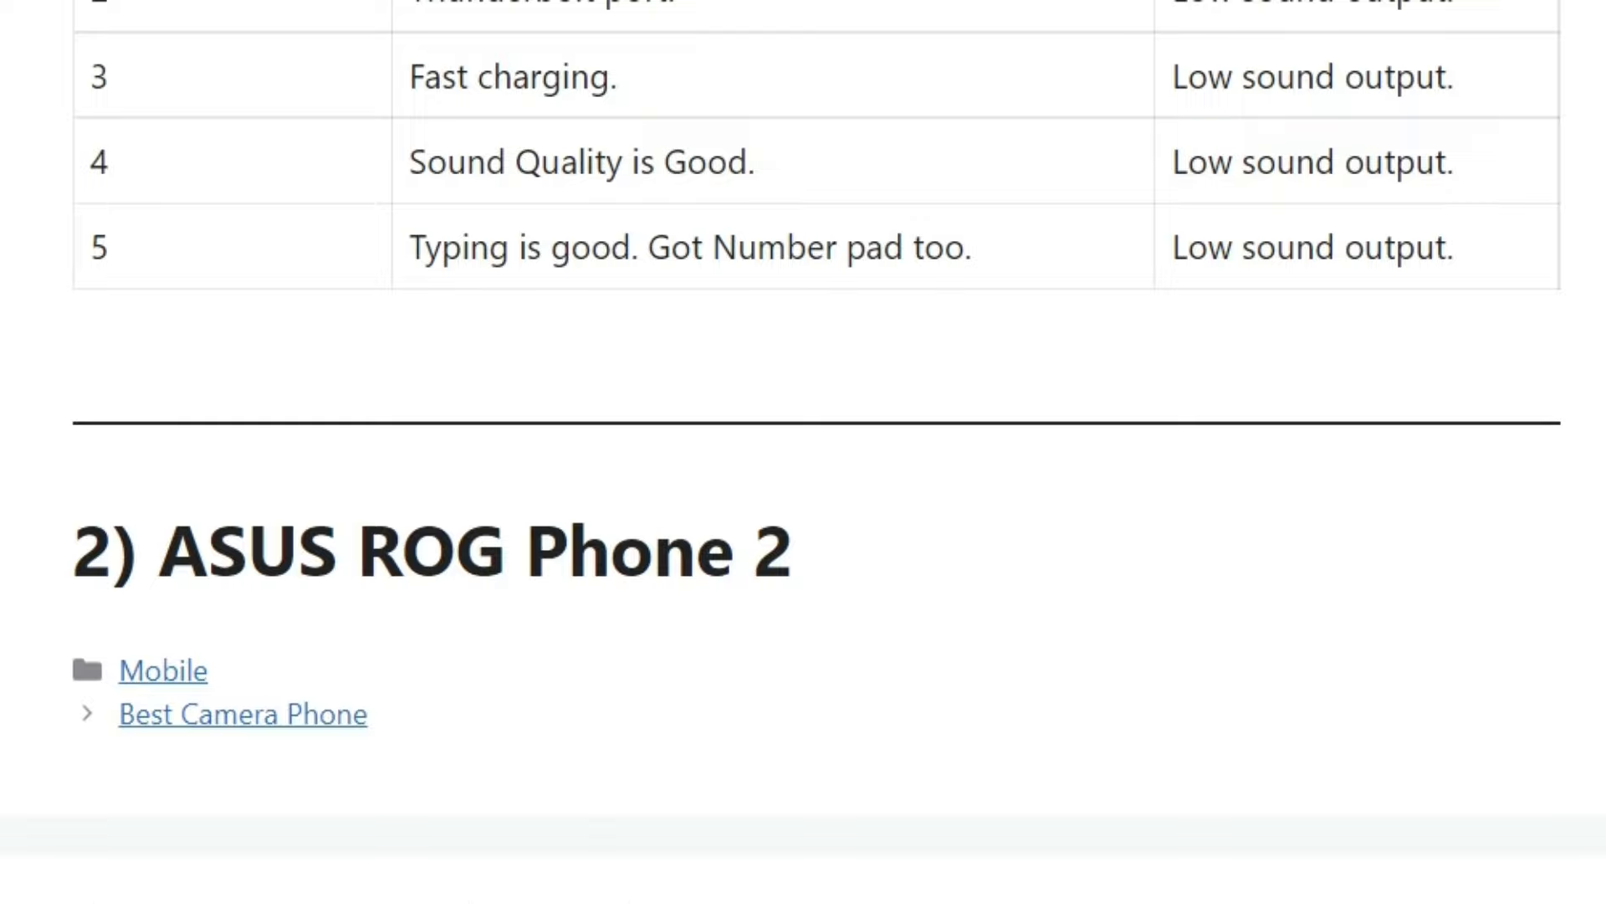
{"action": "scroll", "coordinate": [803, 452], "scroll_direction": "up", "scroll_amount": 20}
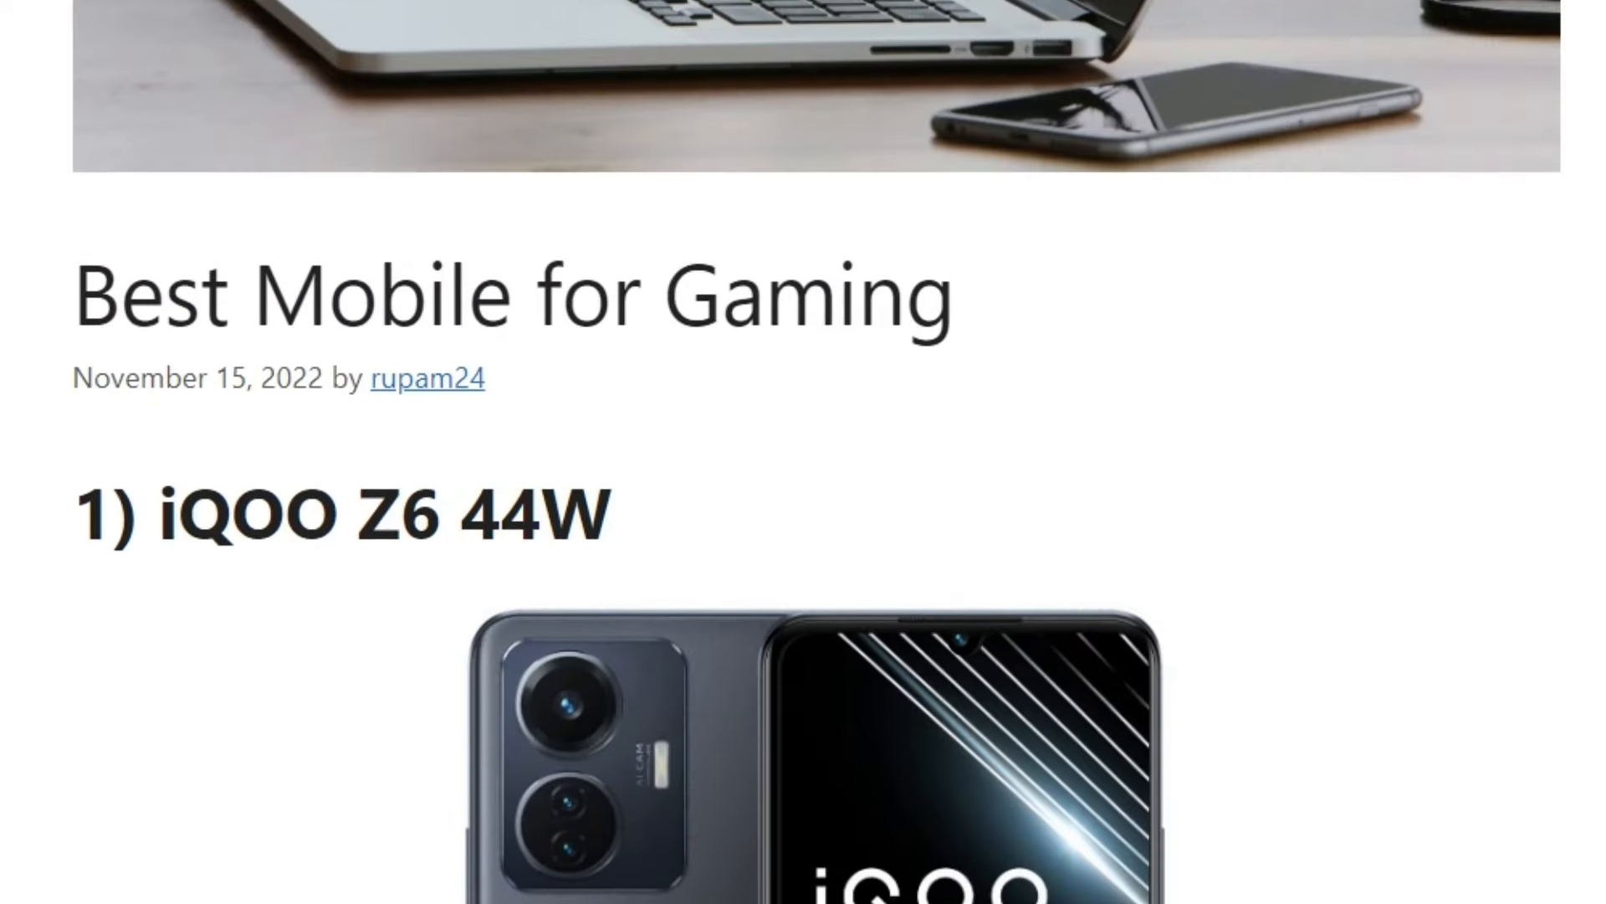
{"action": "scroll", "coordinate": [803, 452], "scroll_direction": "down", "scroll_amount": 2}
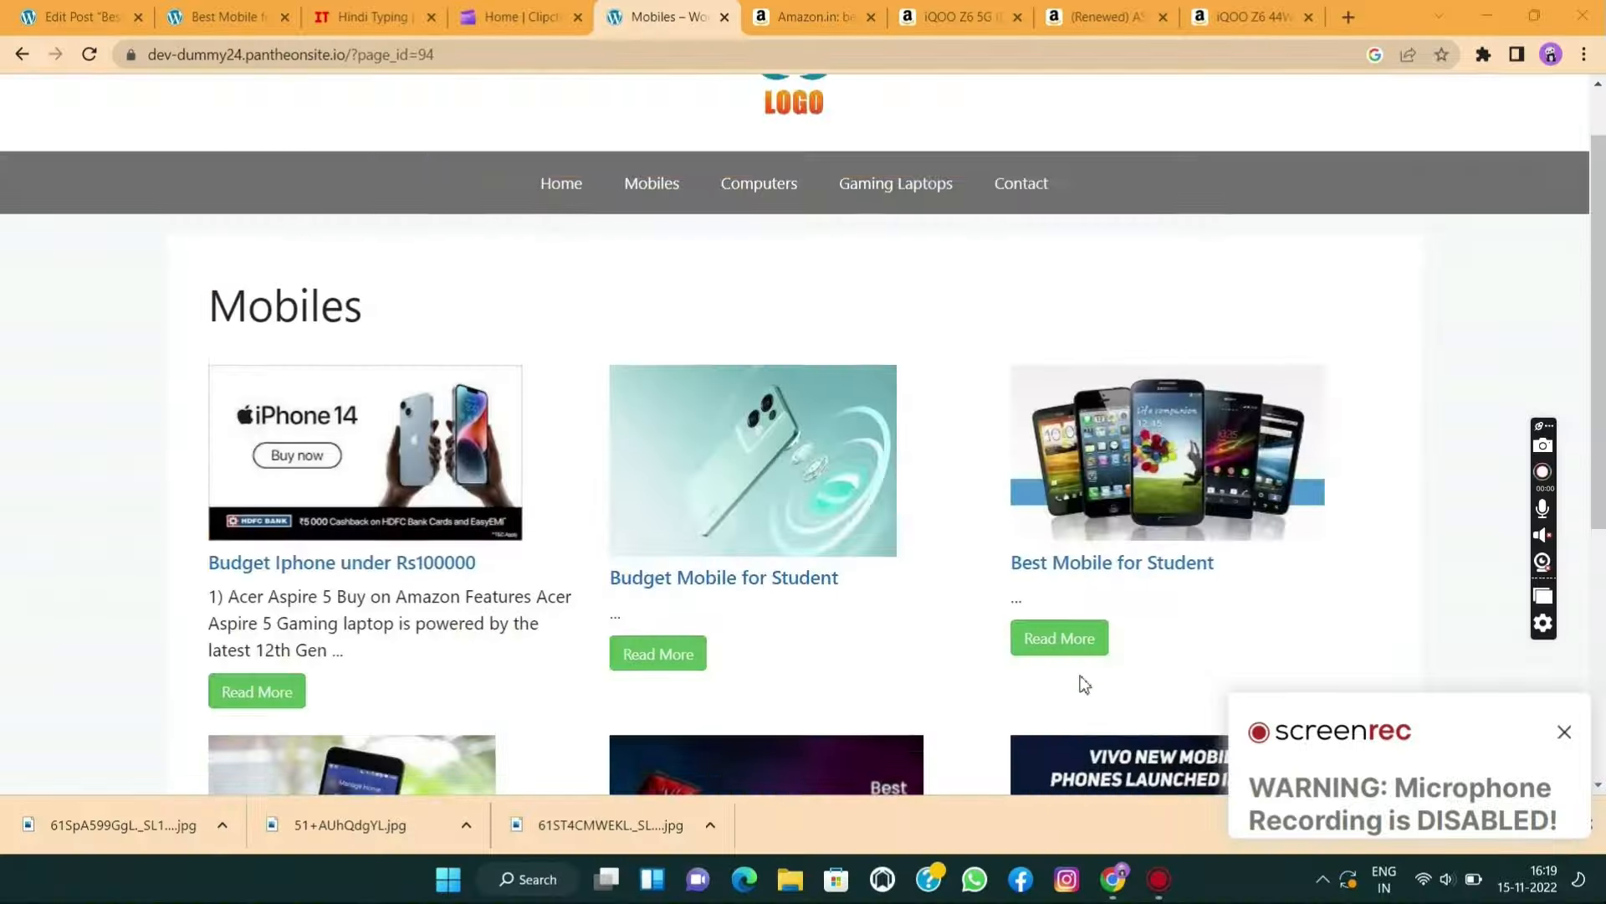
- Review the sample site's Mobiles page and its grid of post thumbnails, titles and Read More buttons
{"action": "scroll", "coordinate": [1081, 676], "scroll_direction": "down", "scroll_amount": 4}
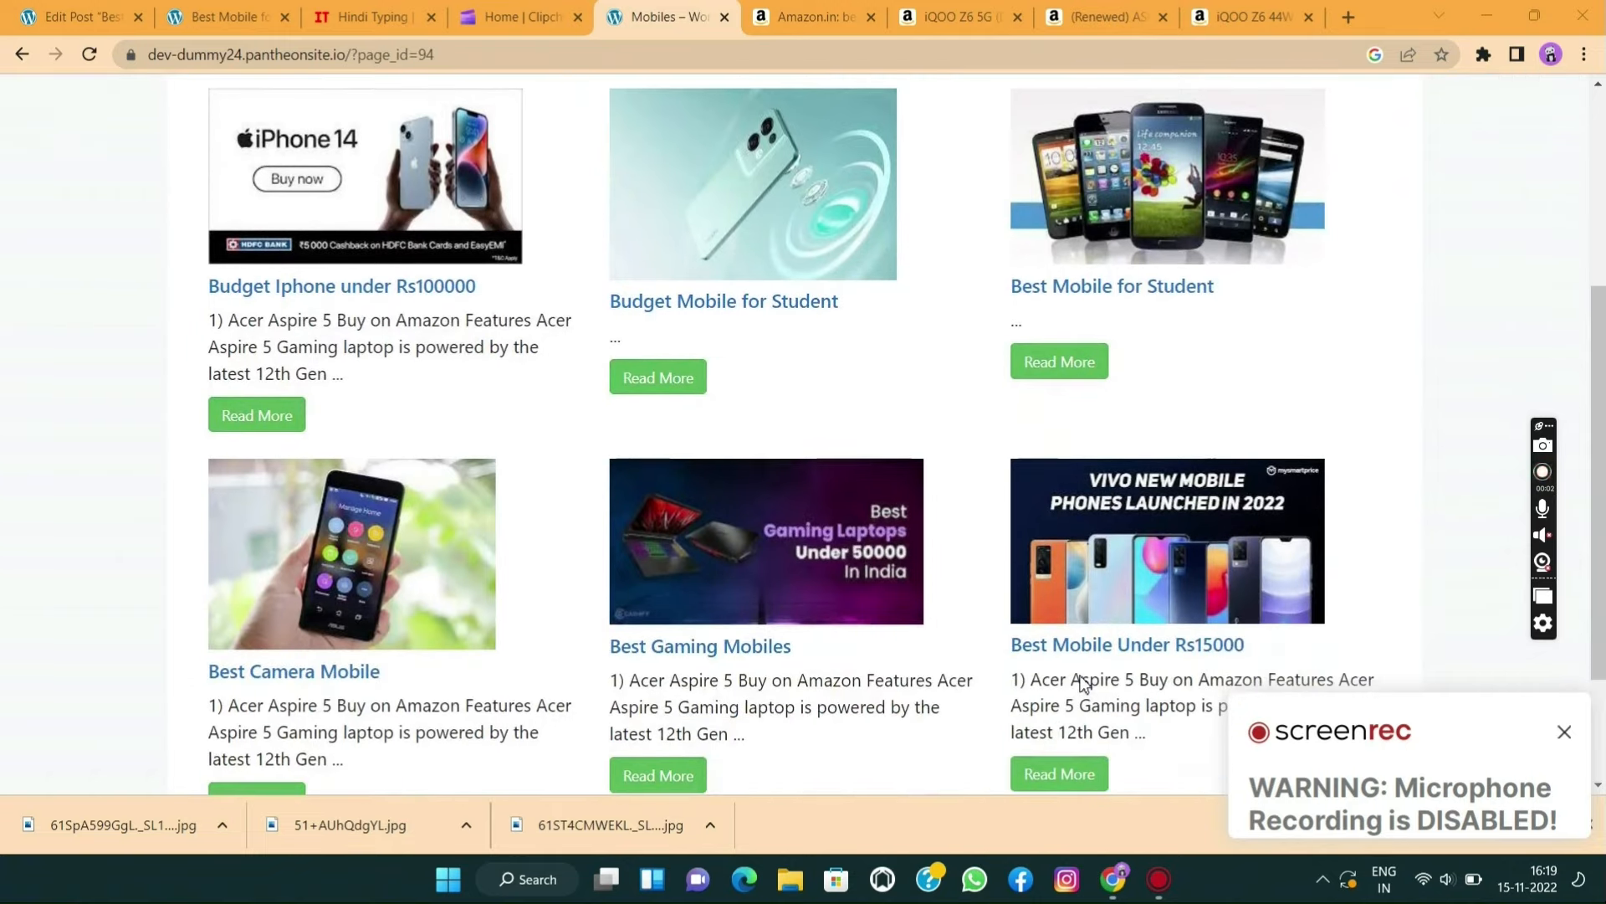
{"action": "scroll", "coordinate": [1081, 682], "scroll_direction": "up", "scroll_amount": 1}
{"action": "scroll", "coordinate": [1082, 682], "scroll_direction": "up", "scroll_amount": 1}
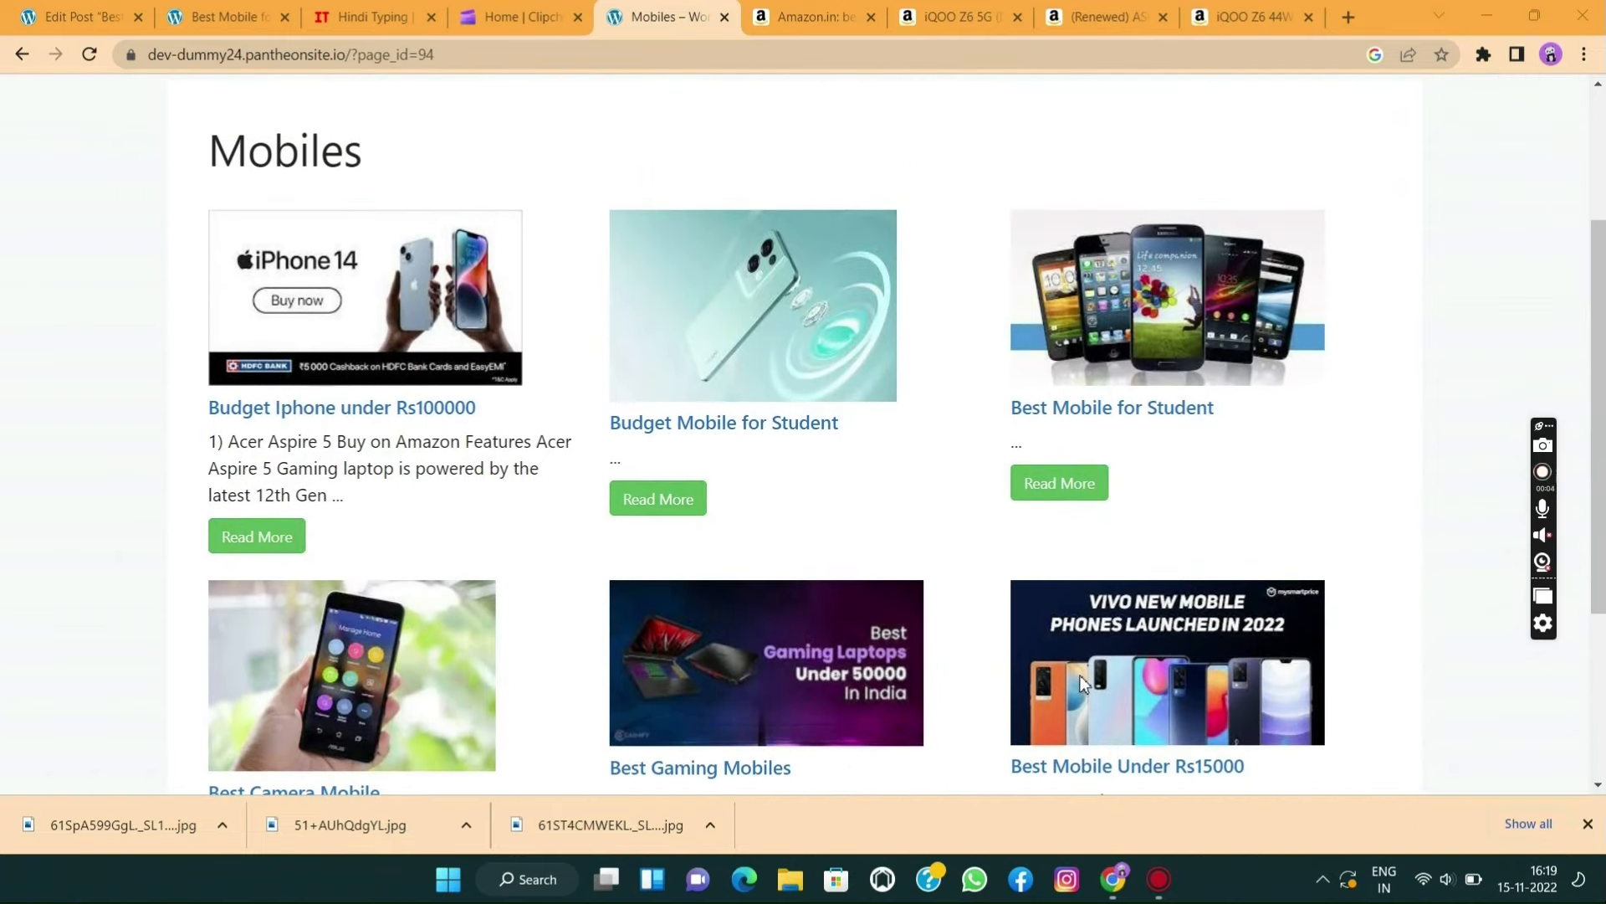
{"action": "scroll", "coordinate": [1082, 683], "scroll_direction": "down", "scroll_amount": 2}
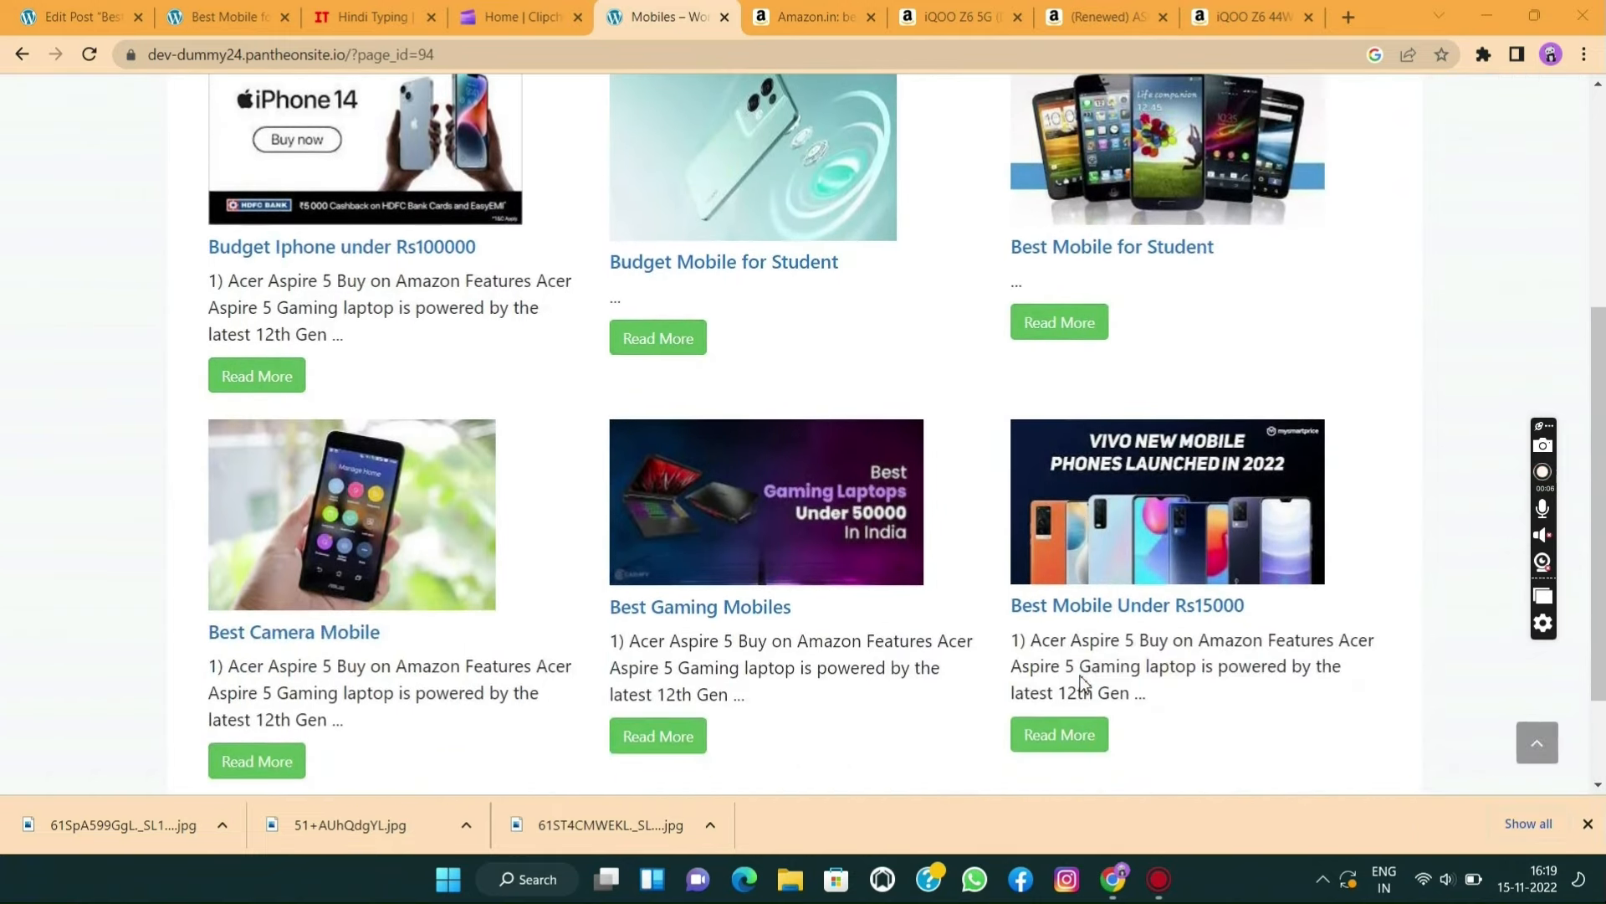
{"action": "scroll", "coordinate": [1081, 683], "scroll_direction": "up", "scroll_amount": 3}
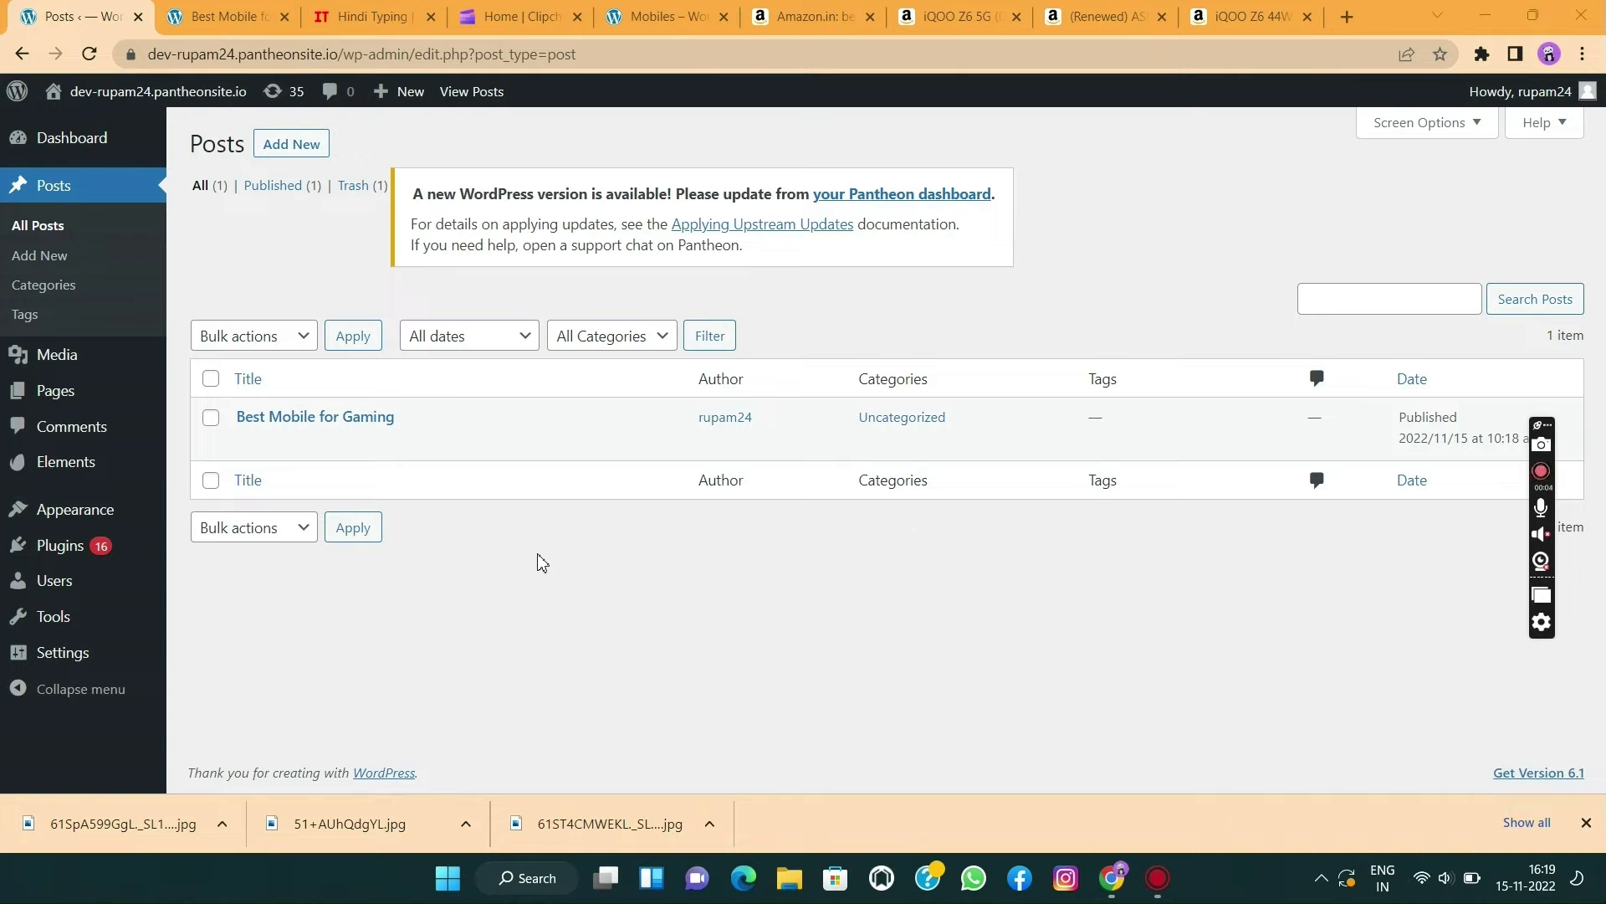
- Add a new post category named Mobile
{"action": "left_click", "coordinate": [70, 286]}
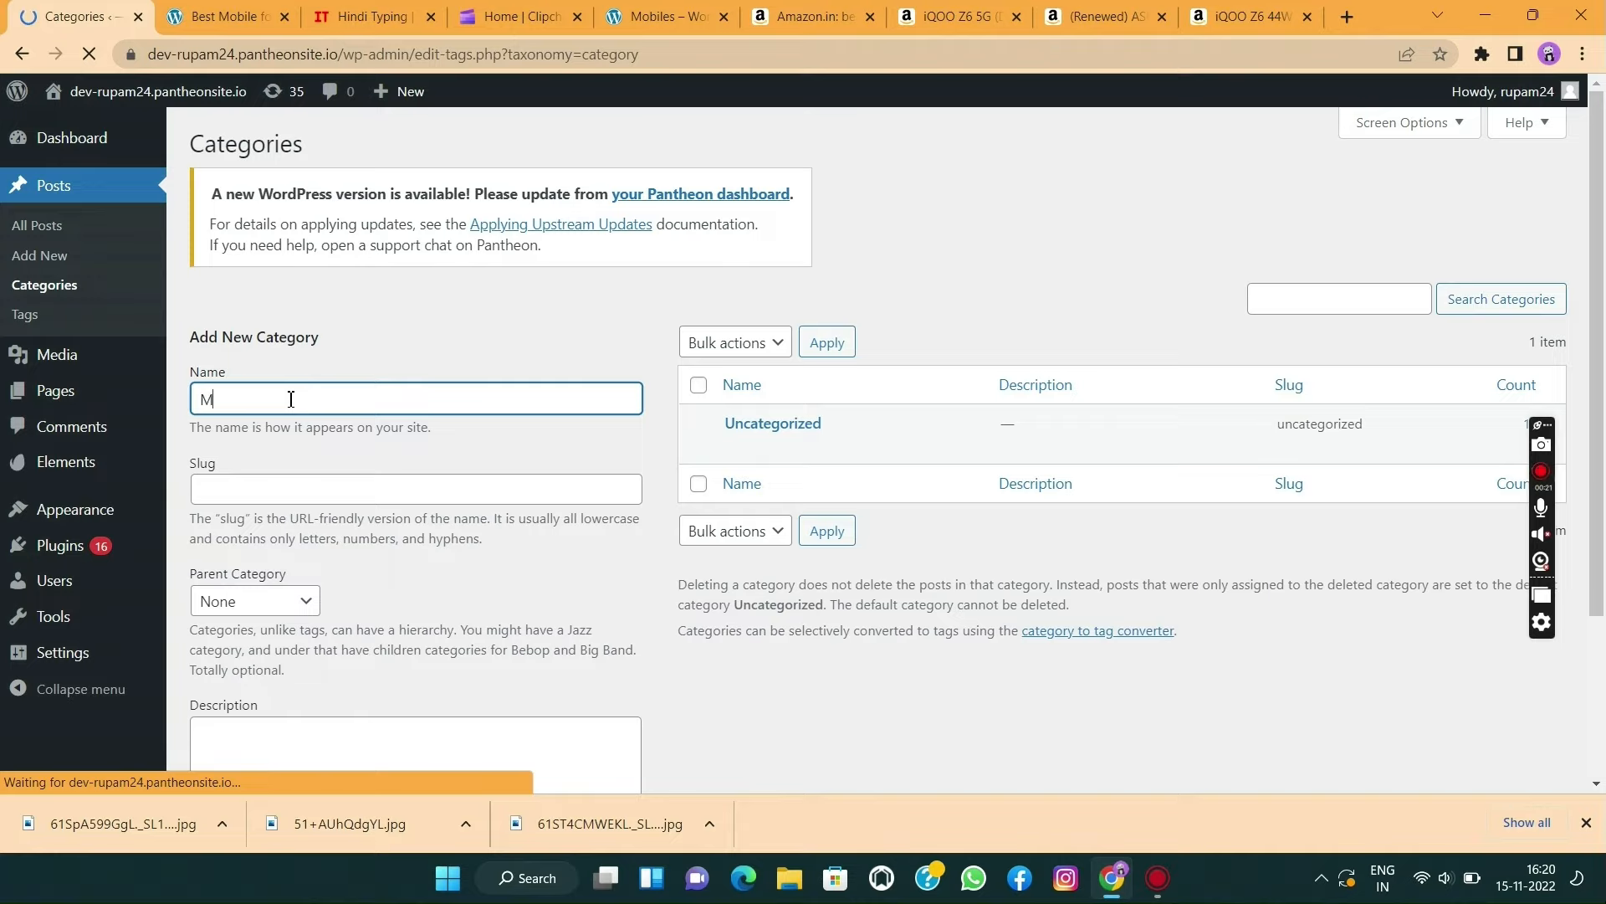
{"action": "type", "text": "le"}
{"action": "scroll", "coordinate": [291, 399], "scroll_direction": "down", "scroll_amount": 1}
{"action": "scroll", "coordinate": [332, 546], "scroll_direction": "down", "scroll_amount": 2}
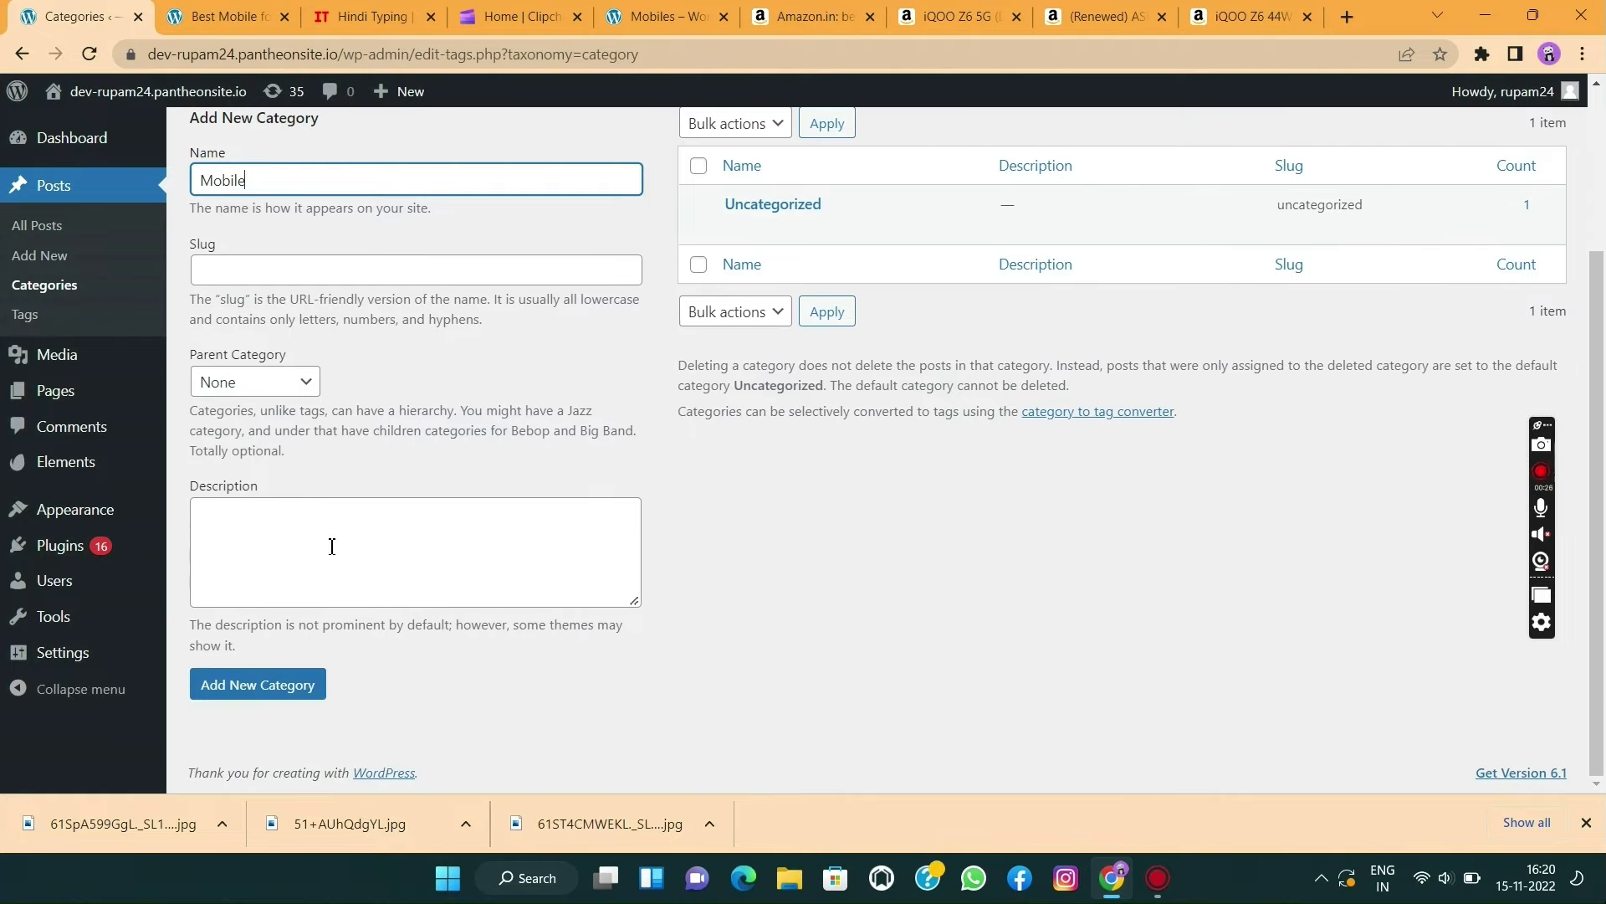
{"action": "left_click", "coordinate": [266, 696]}
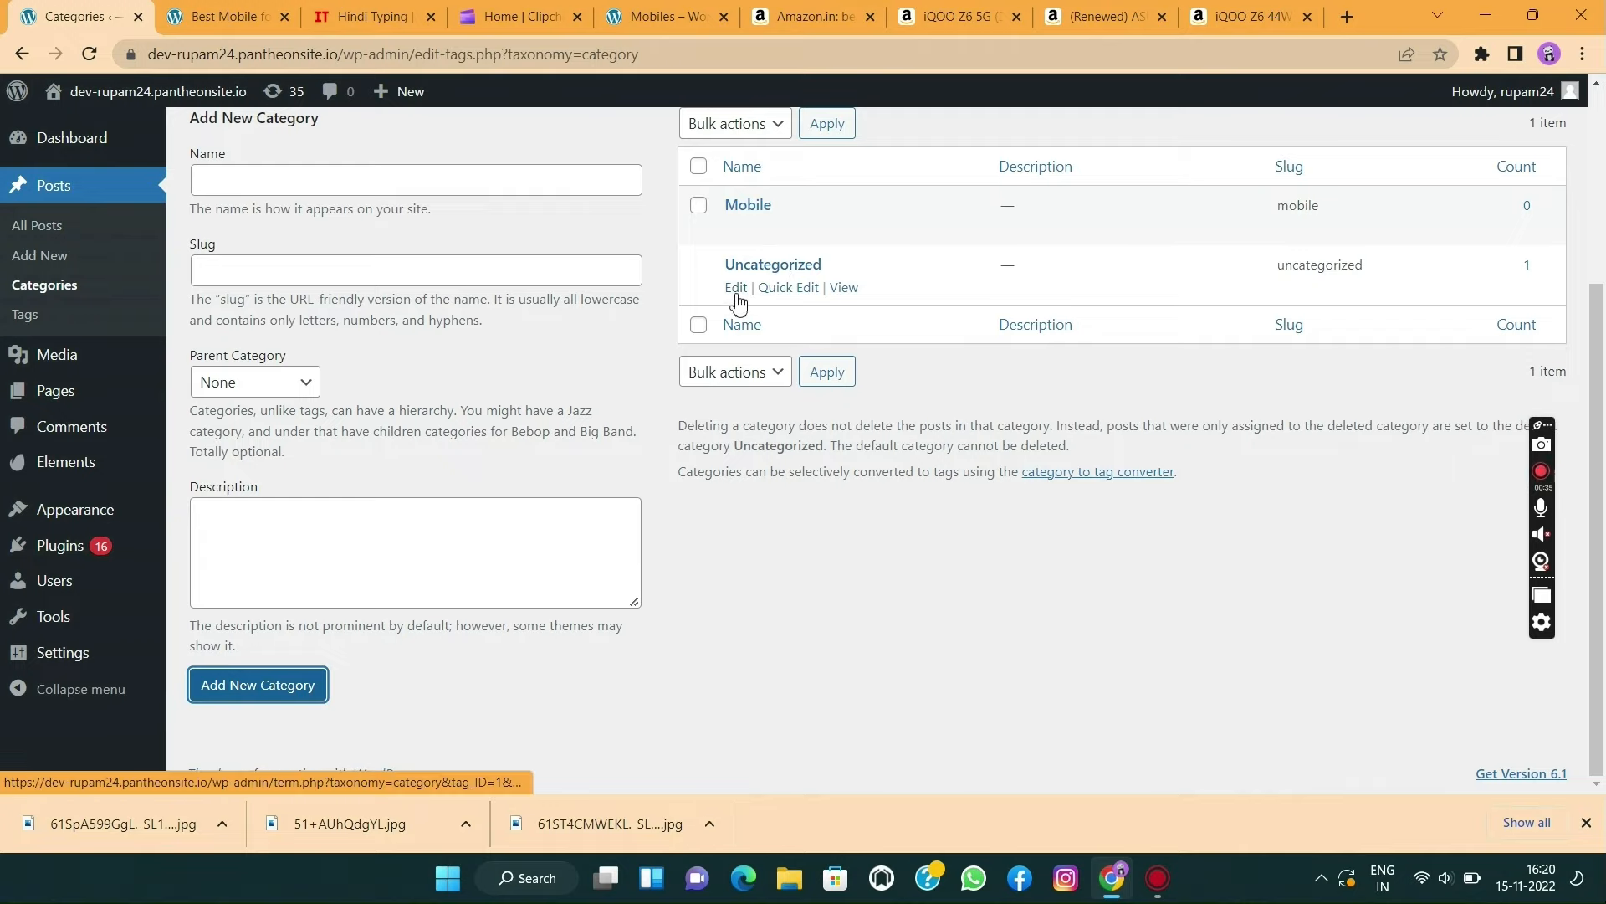
- Edit the Uncategorized category and replace its name with Laptop
{"action": "left_click", "coordinate": [736, 289]}
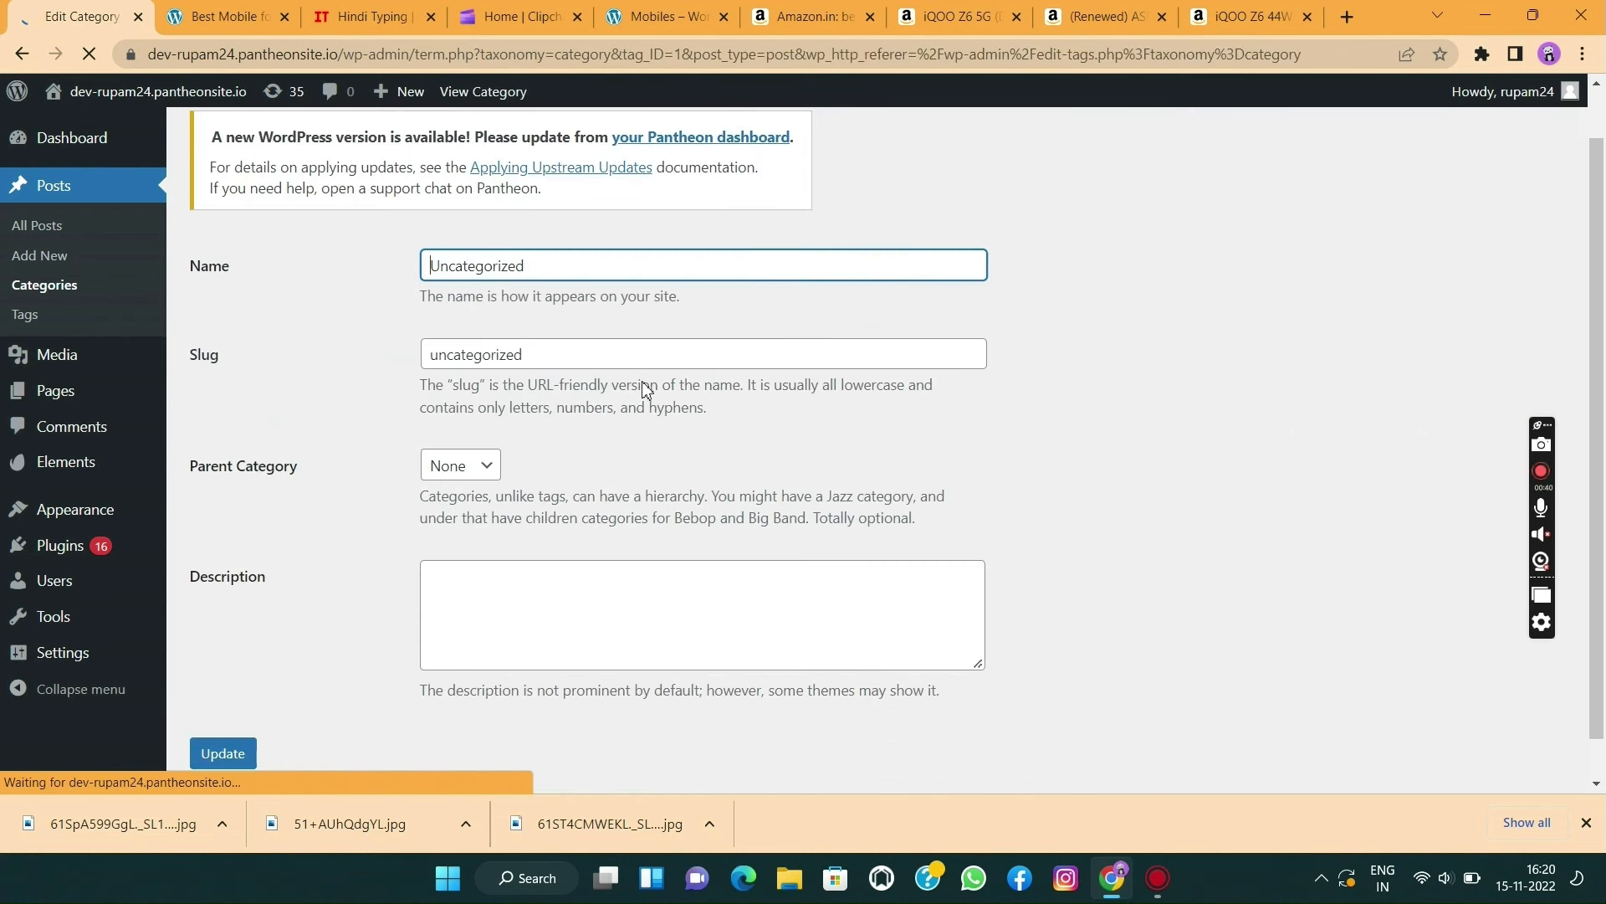
{"action": "scroll", "coordinate": [645, 389], "scroll_direction": "down", "scroll_amount": 1}
{"action": "scroll", "coordinate": [645, 389], "scroll_direction": "up", "scroll_amount": 2}
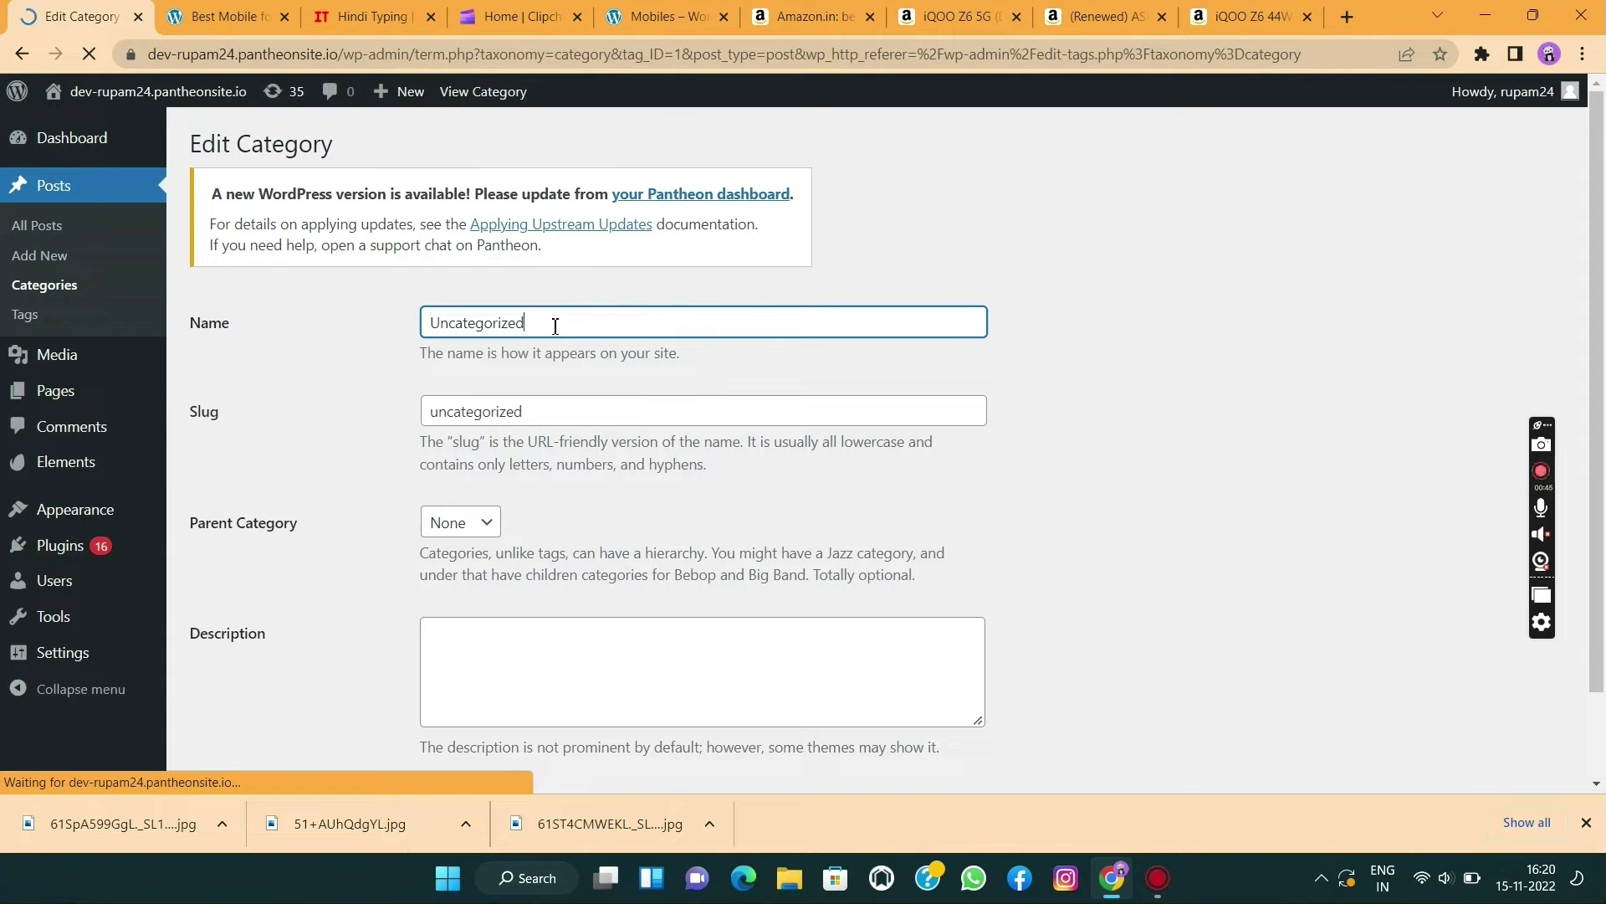
{"action": "key", "text": "BackSpace"}
{"action": "key", "text": "BackSpace"}
{"action": "key", "text": "BackSpace"}
{"action": "key", "text": "BackSpace"}
{"action": "key", "text": "BackSpace"}
{"action": "key", "text": "BackSpace"}
{"action": "key", "text": "BackSpace"}
{"action": "key", "text": "BackSpace"}
{"action": "key", "text": "BackSpace"}
{"action": "key", "text": "BackSpace"}
{"action": "key", "text": "BackSpace"}
{"action": "key", "text": "BackSpace"}
{"action": "key", "text": "BackSpace"}
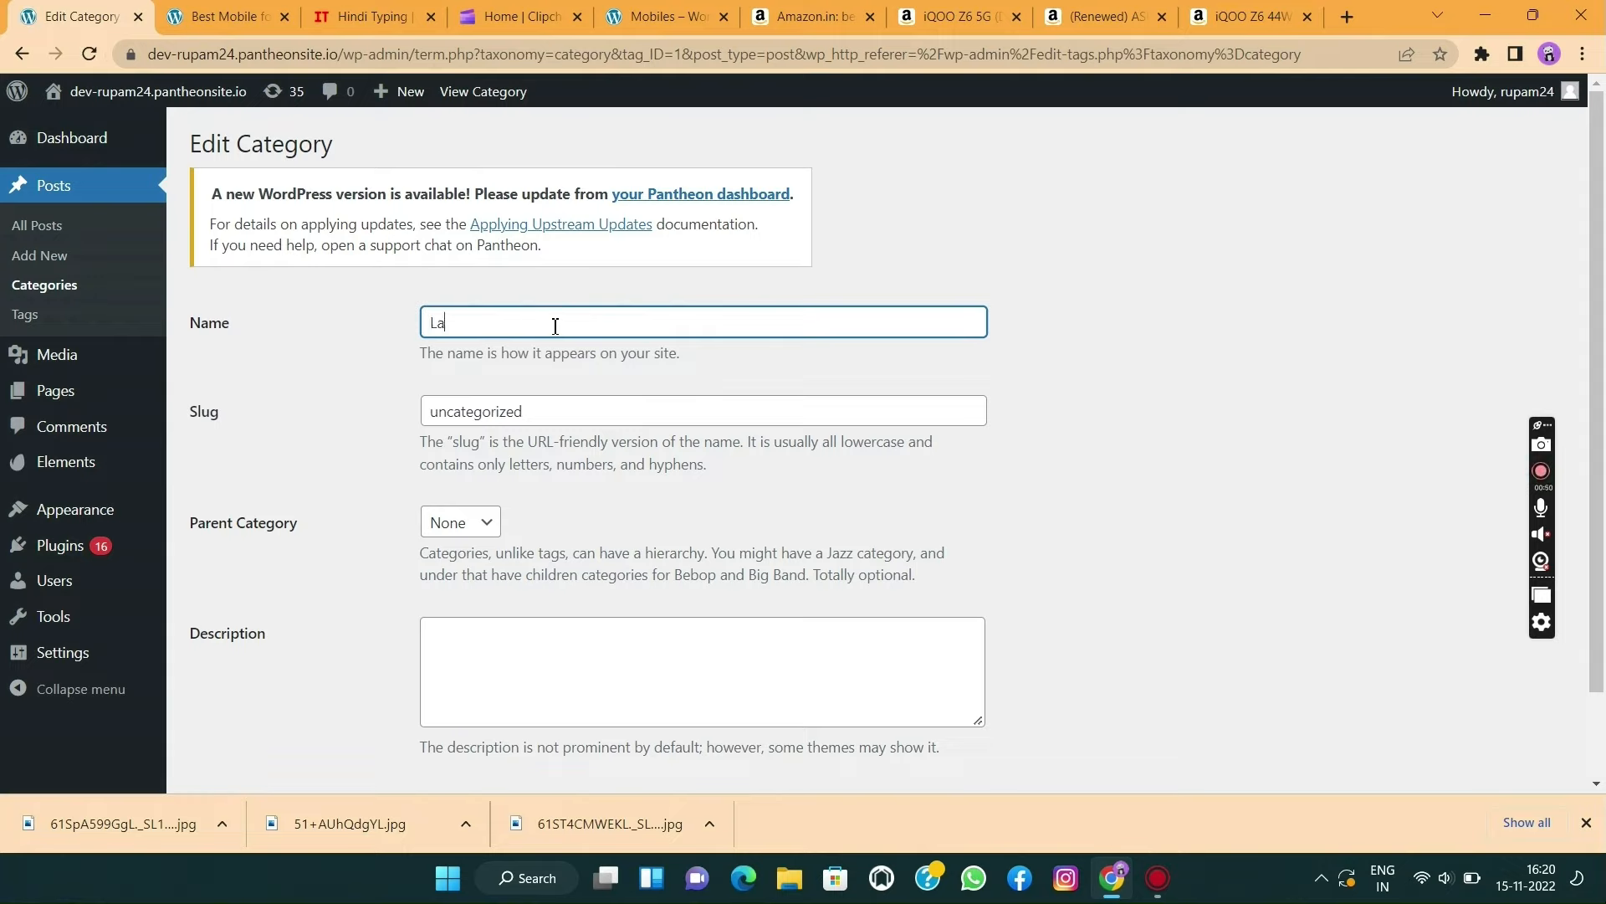
- Clear the Laptop category's slug and save the category
{"action": "left_click", "coordinate": [541, 410]}
{"action": "key", "text": "BackSpace"}
{"action": "key", "text": "BackSpace"}
{"action": "key", "text": "BackSpace"}
{"action": "key", "text": "BackSpace"}
{"action": "key", "text": "BackSpace"}
{"action": "key", "text": "BackSpace"}
{"action": "key", "text": "BackSpace"}
{"action": "key", "text": "BackSpace"}
{"action": "key", "text": "BackSpace"}
{"action": "key", "text": "BackSpace"}
{"action": "key", "text": "BackSpace"}
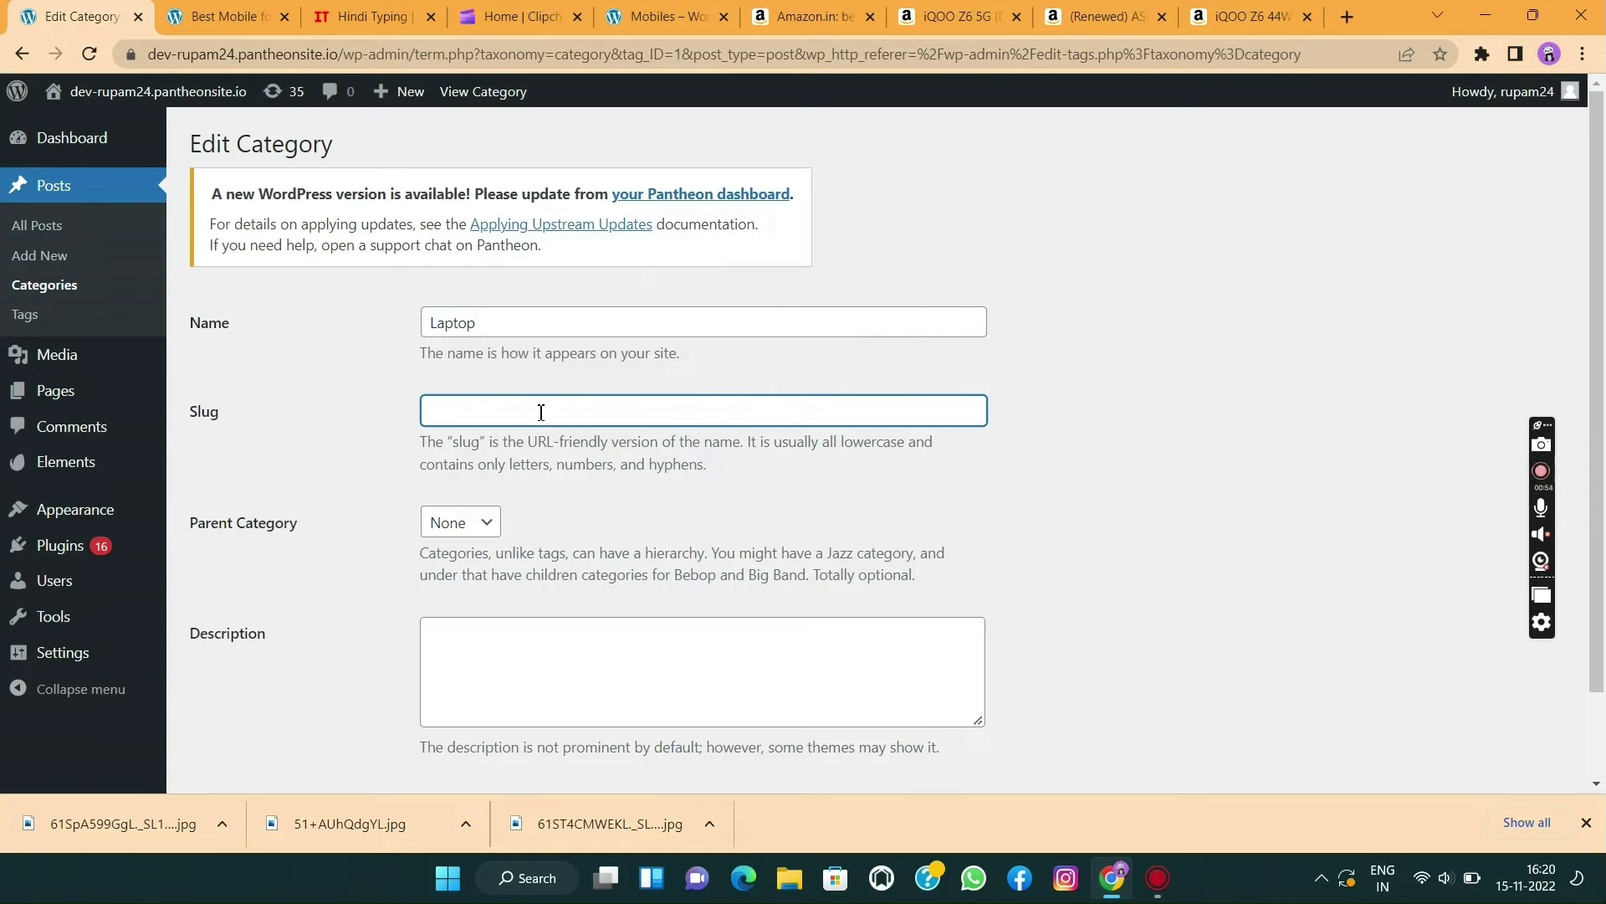
{"action": "scroll", "coordinate": [541, 412], "scroll_direction": "down", "scroll_amount": 2}
{"action": "left_click", "coordinate": [229, 713]}
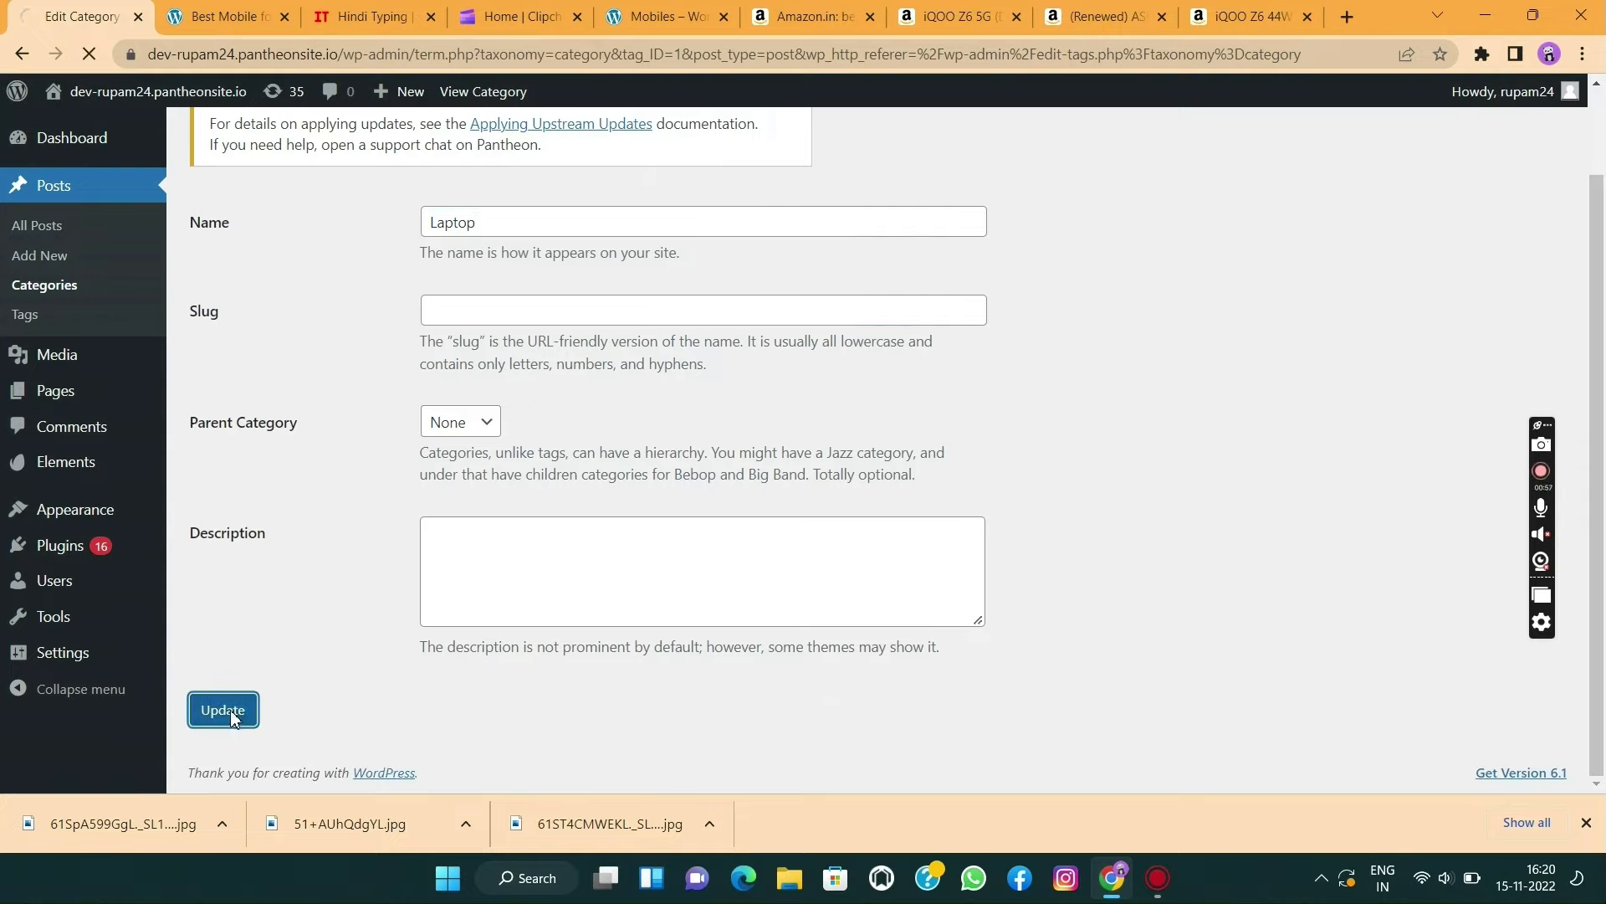
- Quick-edit the "Best Mobile for Gaming" post to move it from the Laptop category to Mobile, and update it
{"action": "left_click", "coordinate": [648, 338]}
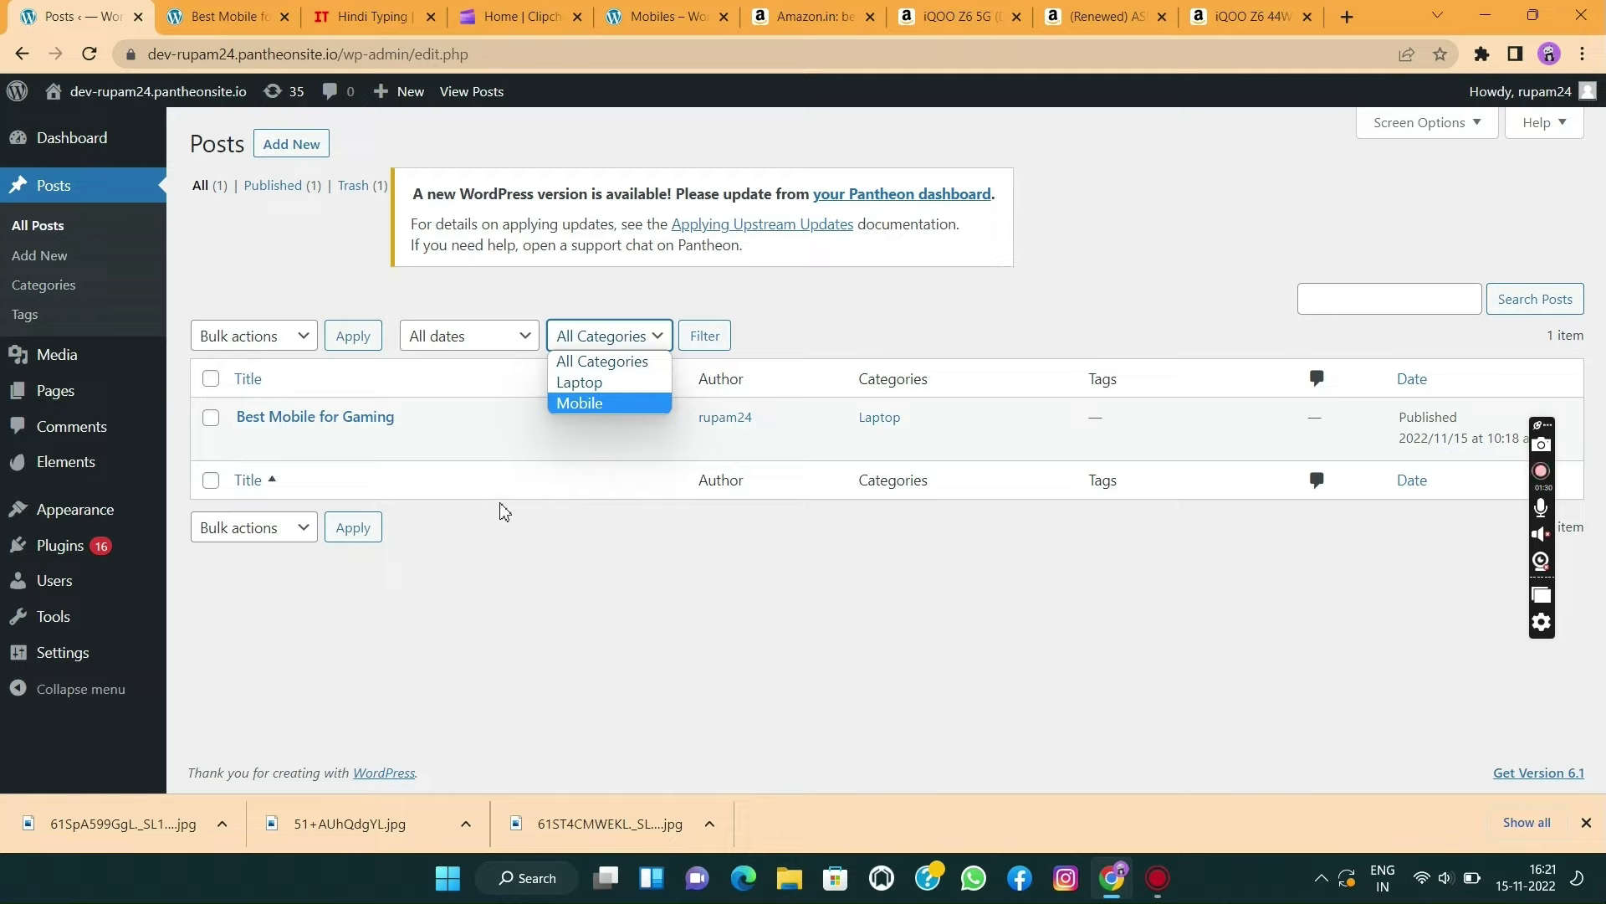
{"action": "left_click", "coordinate": [520, 542]}
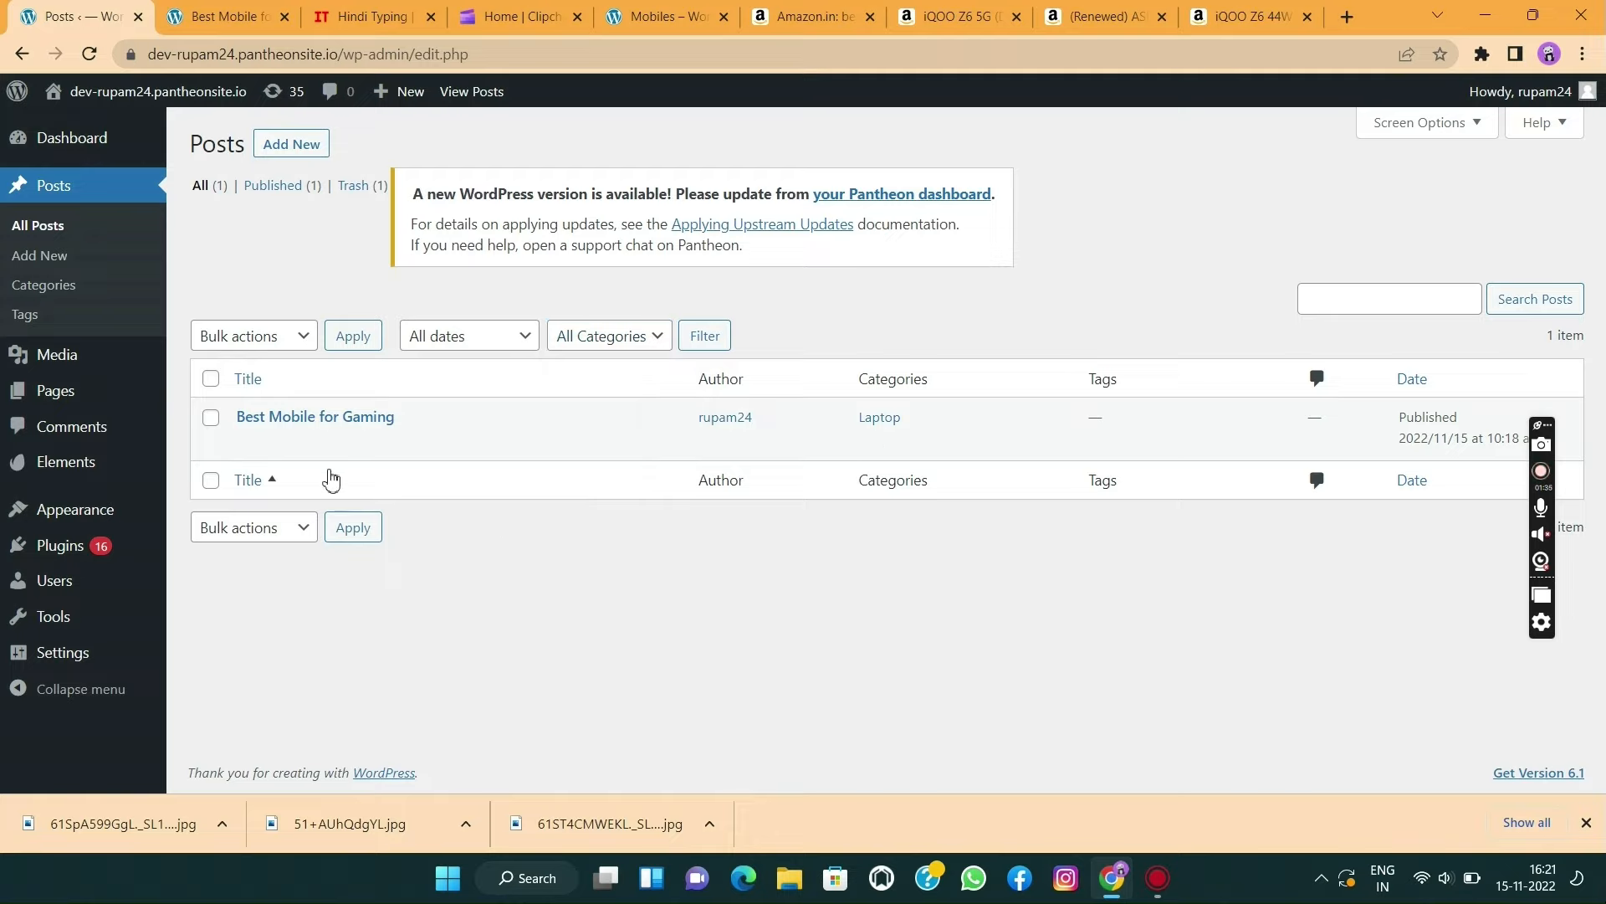
{"action": "left_click", "coordinate": [297, 450]}
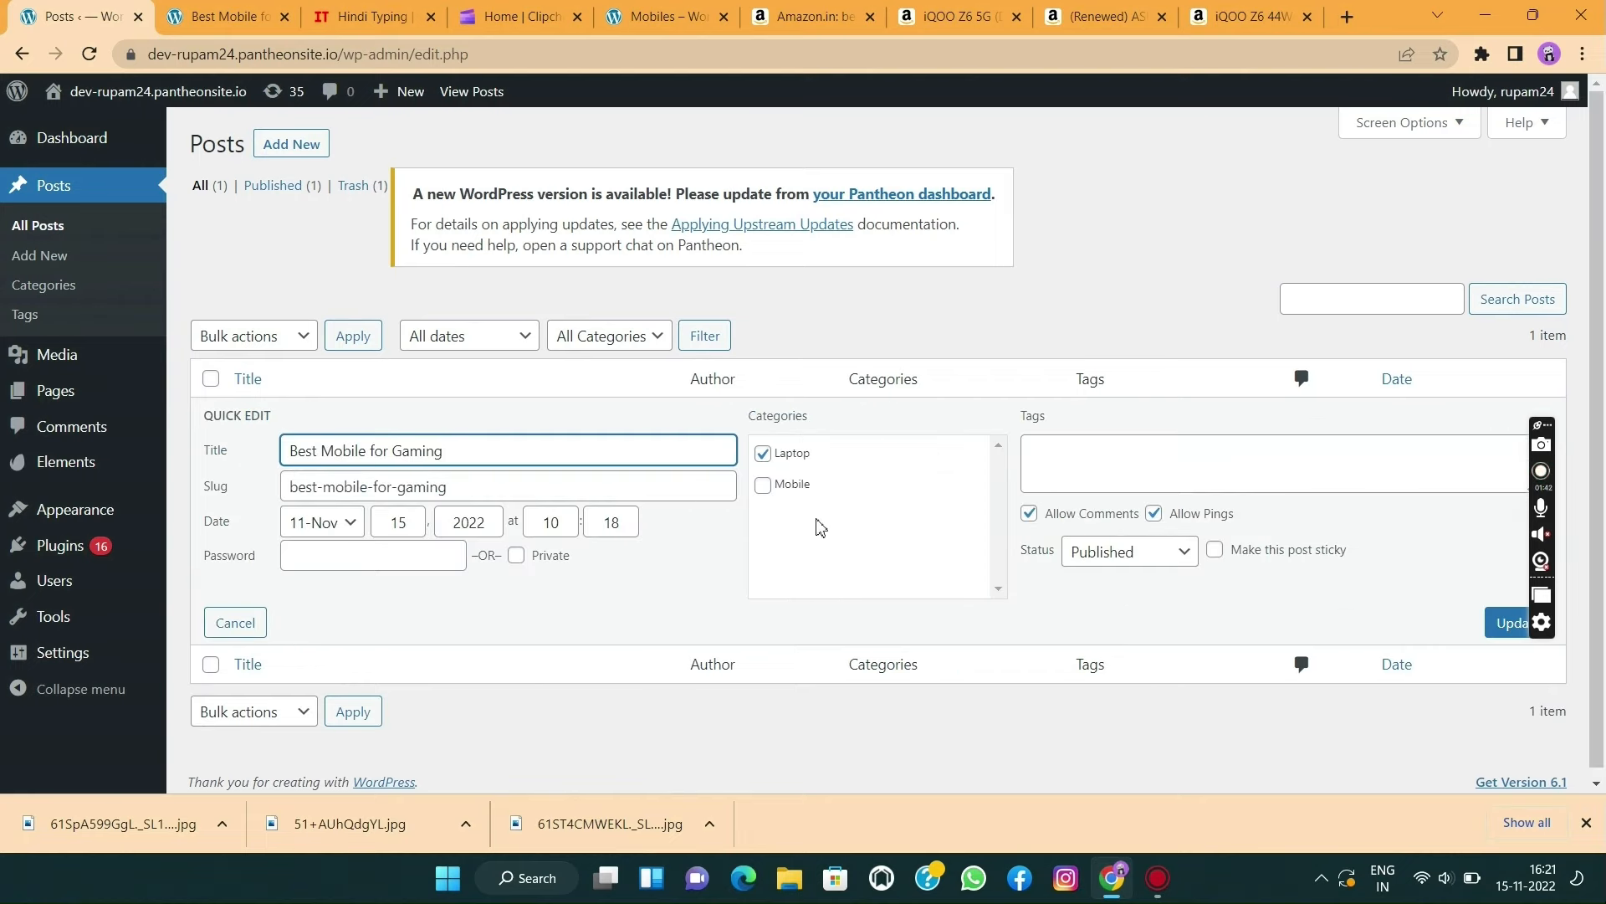
{"action": "left_click", "coordinate": [762, 454]}
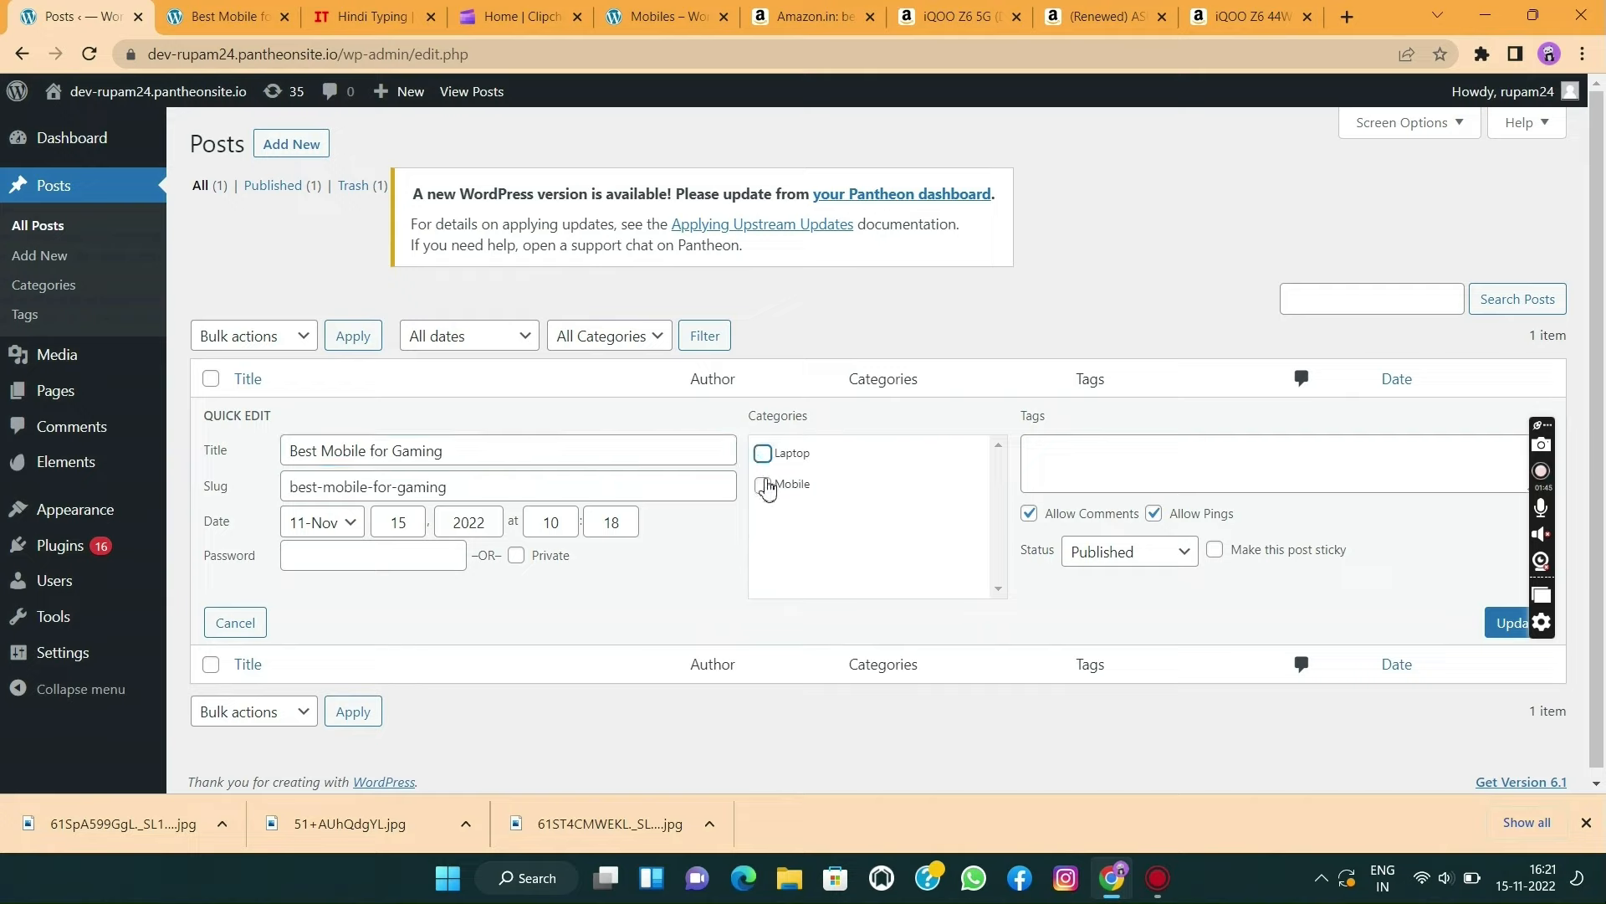
{"action": "left_click", "coordinate": [764, 487]}
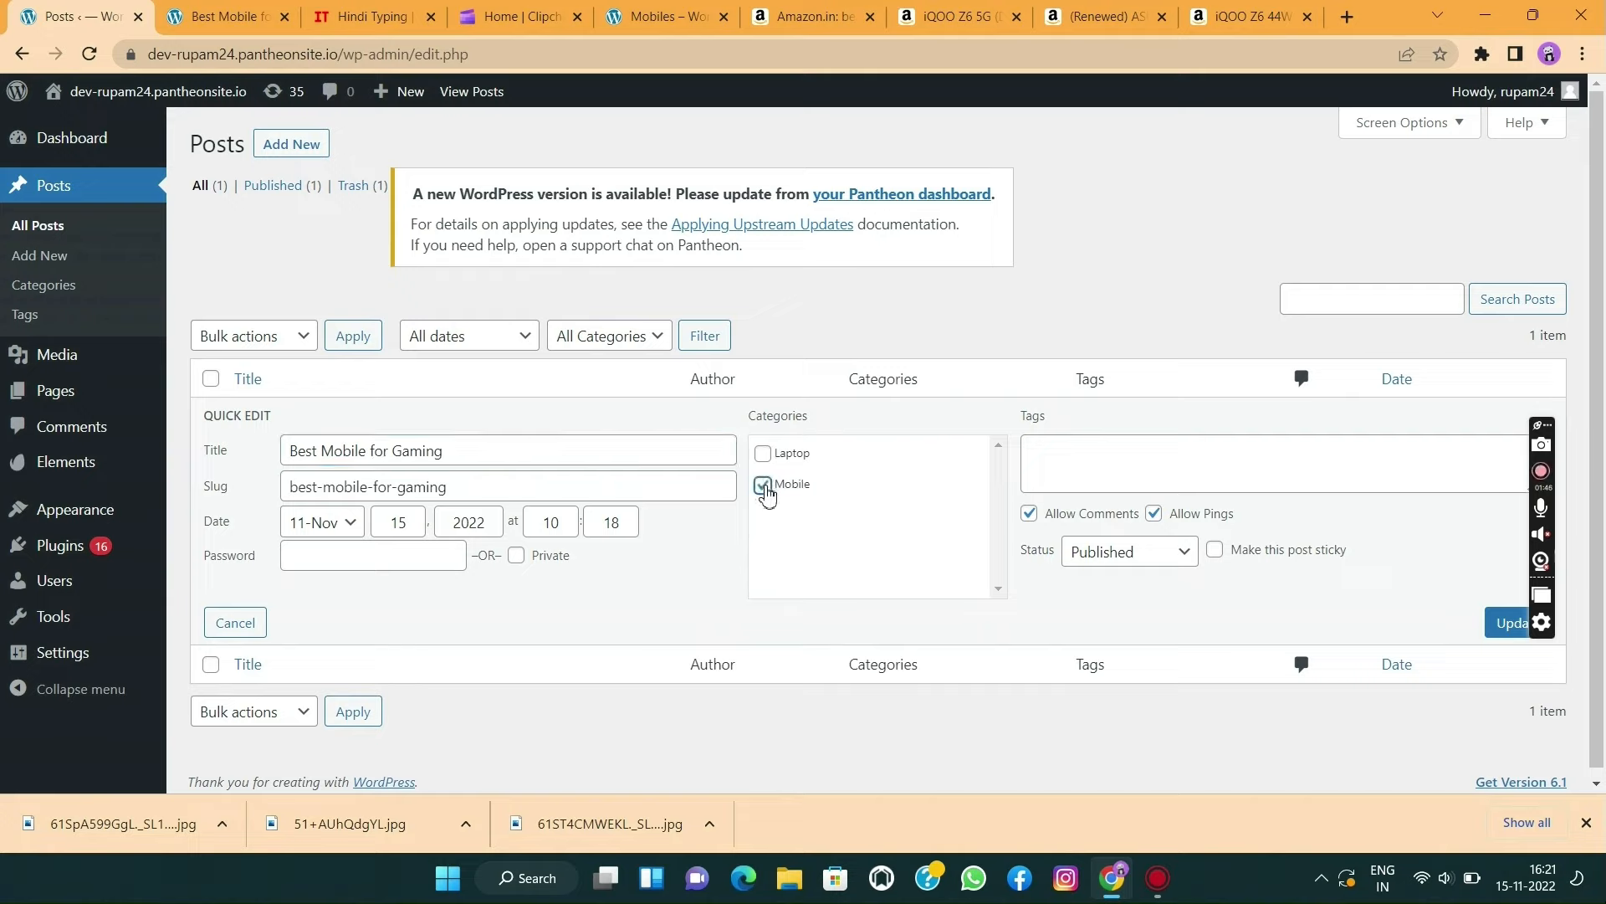
{"action": "left_click", "coordinate": [1495, 629]}
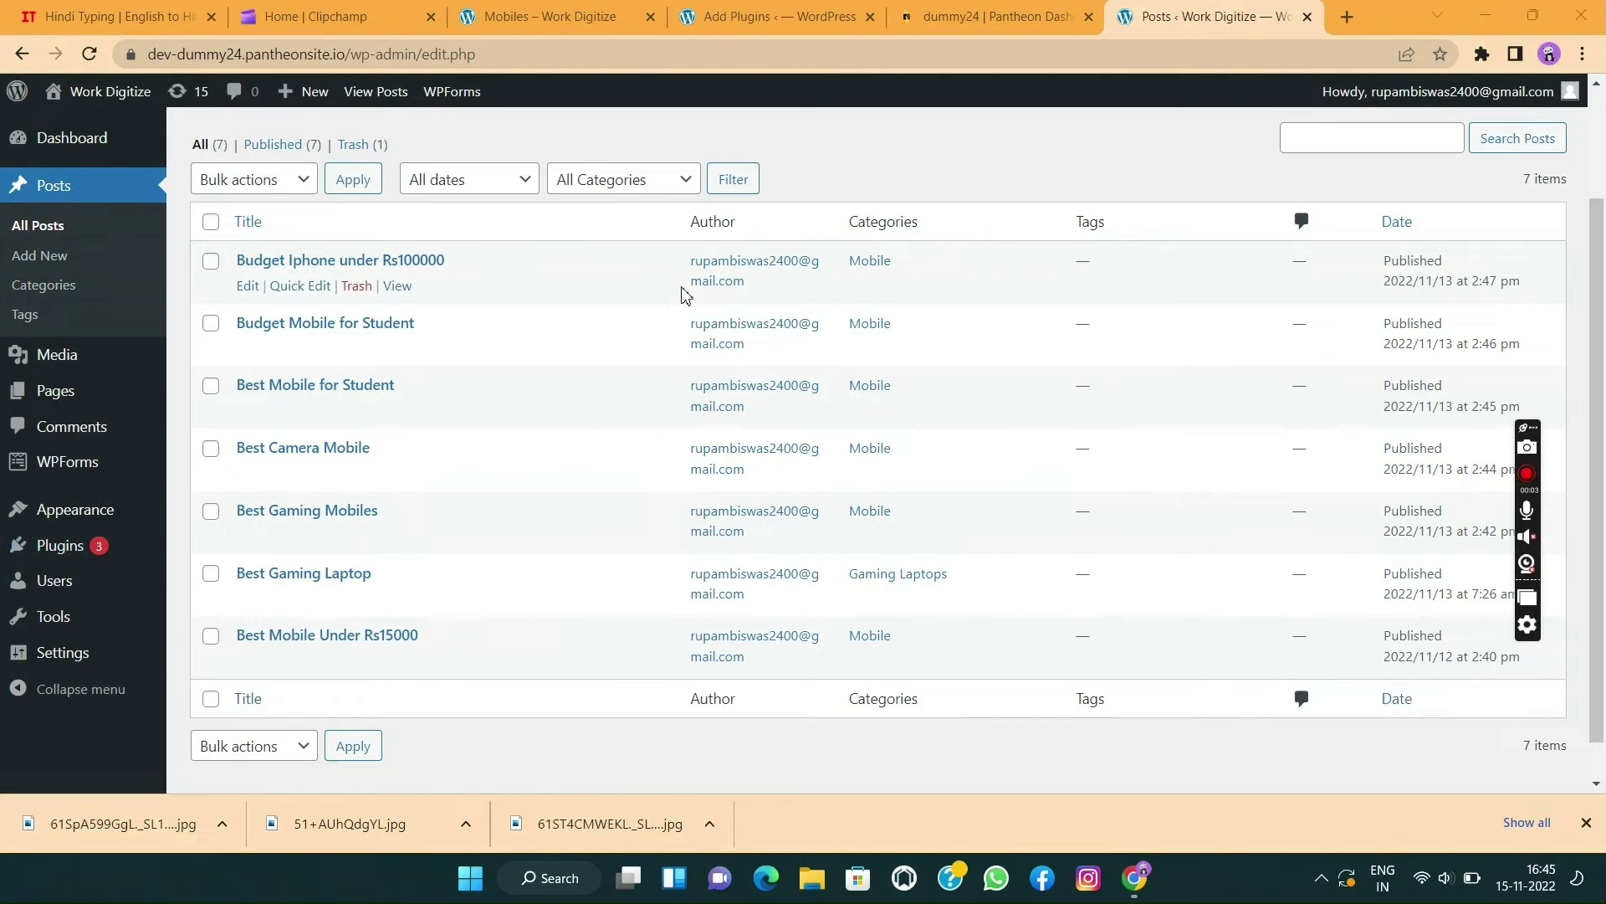
- Check the categories available for filtering the sample site's posts list
{"action": "left_click", "coordinate": [668, 180]}
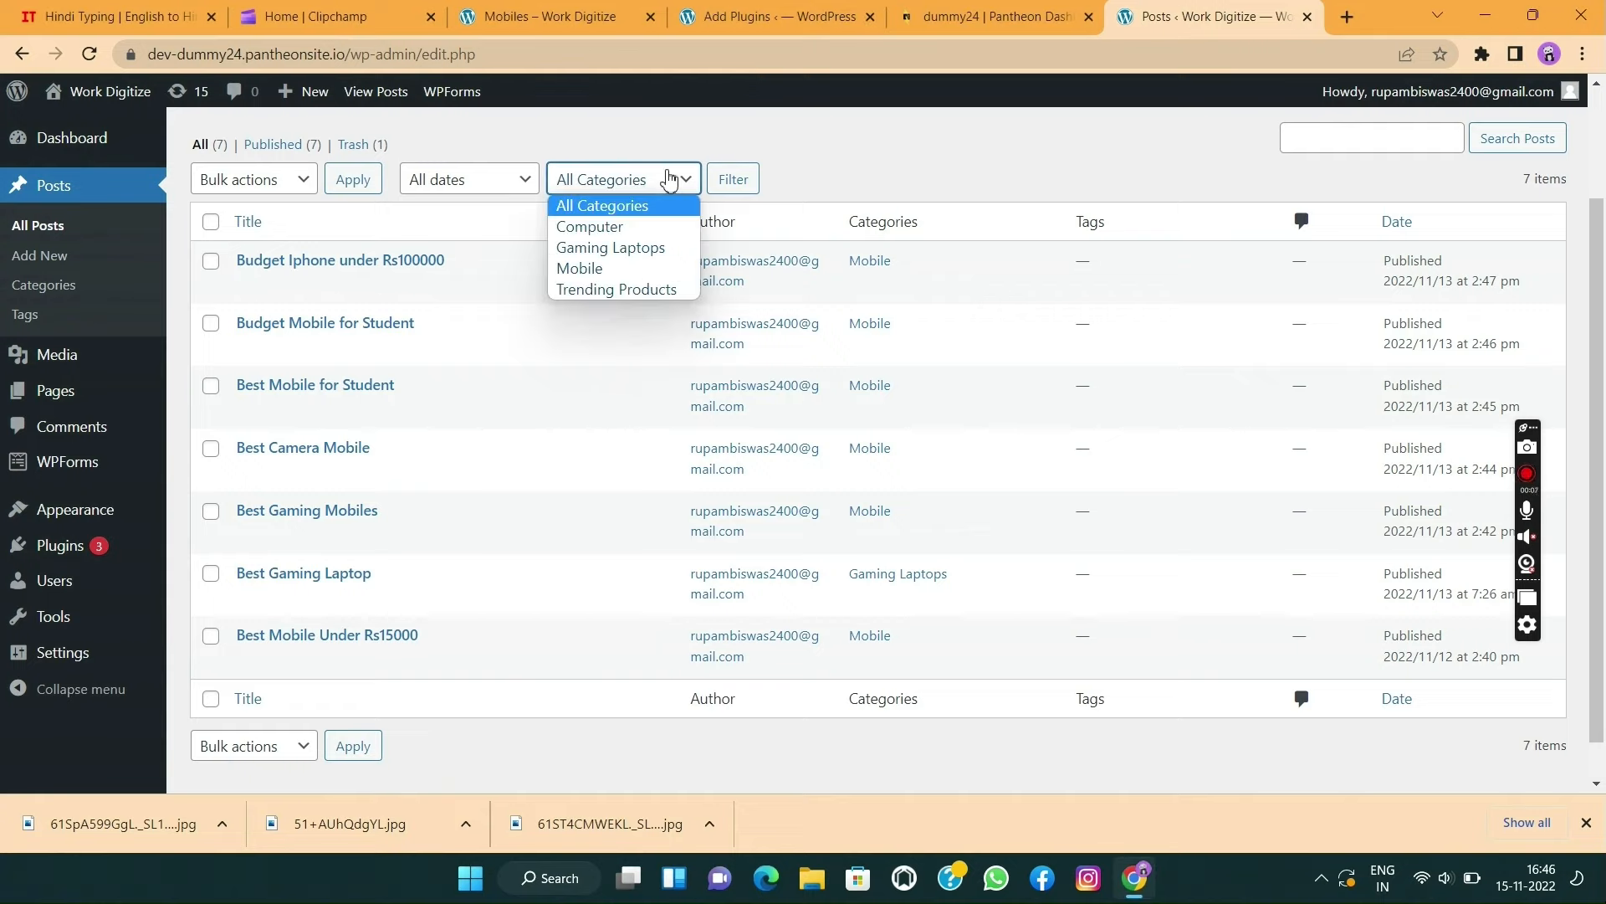
{"action": "left_click", "coordinate": [667, 183]}
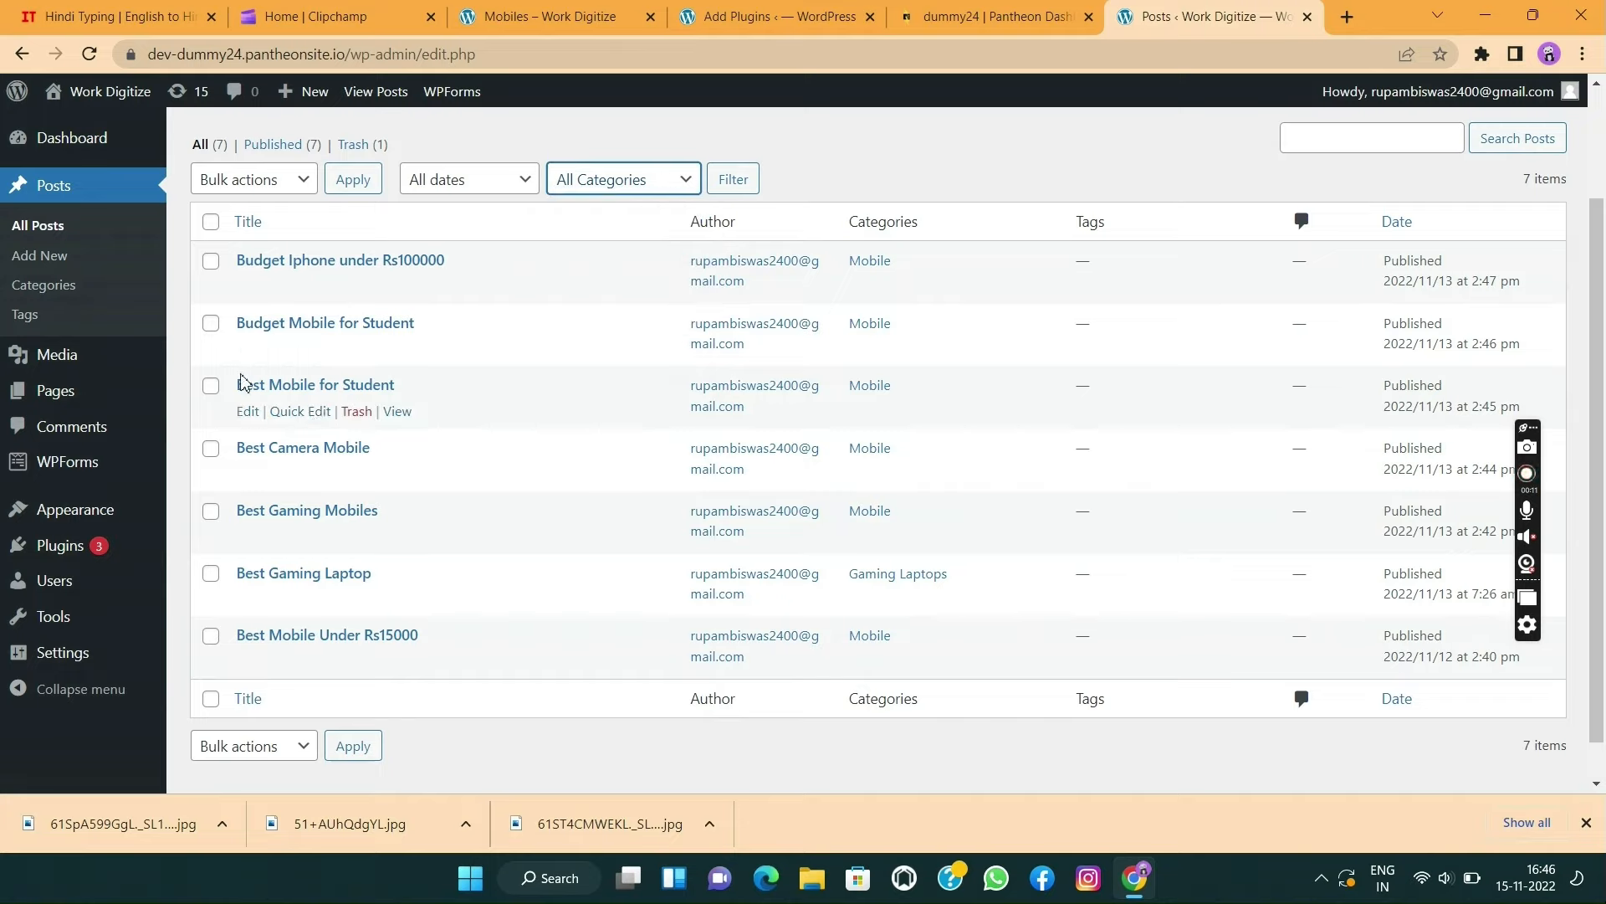
- Search the plugin directory for "content views", then install and activate Content Views – Post Grid & Filter for WordPress
{"action": "mouse_move", "coordinate": [71, 556]}
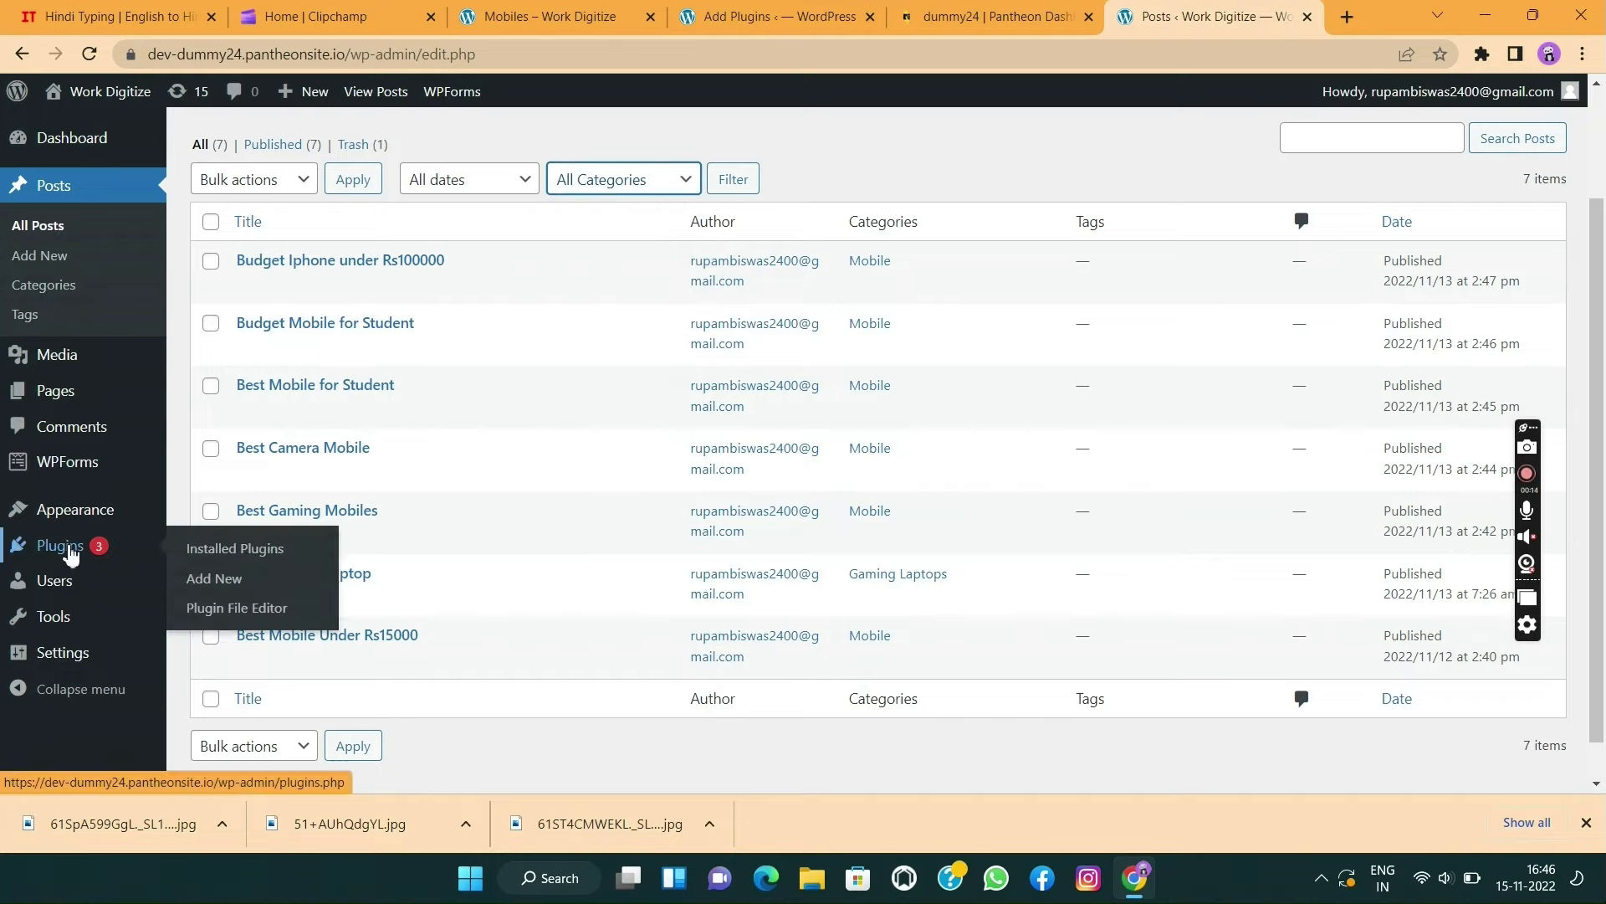
{"action": "left_click", "coordinate": [206, 584]}
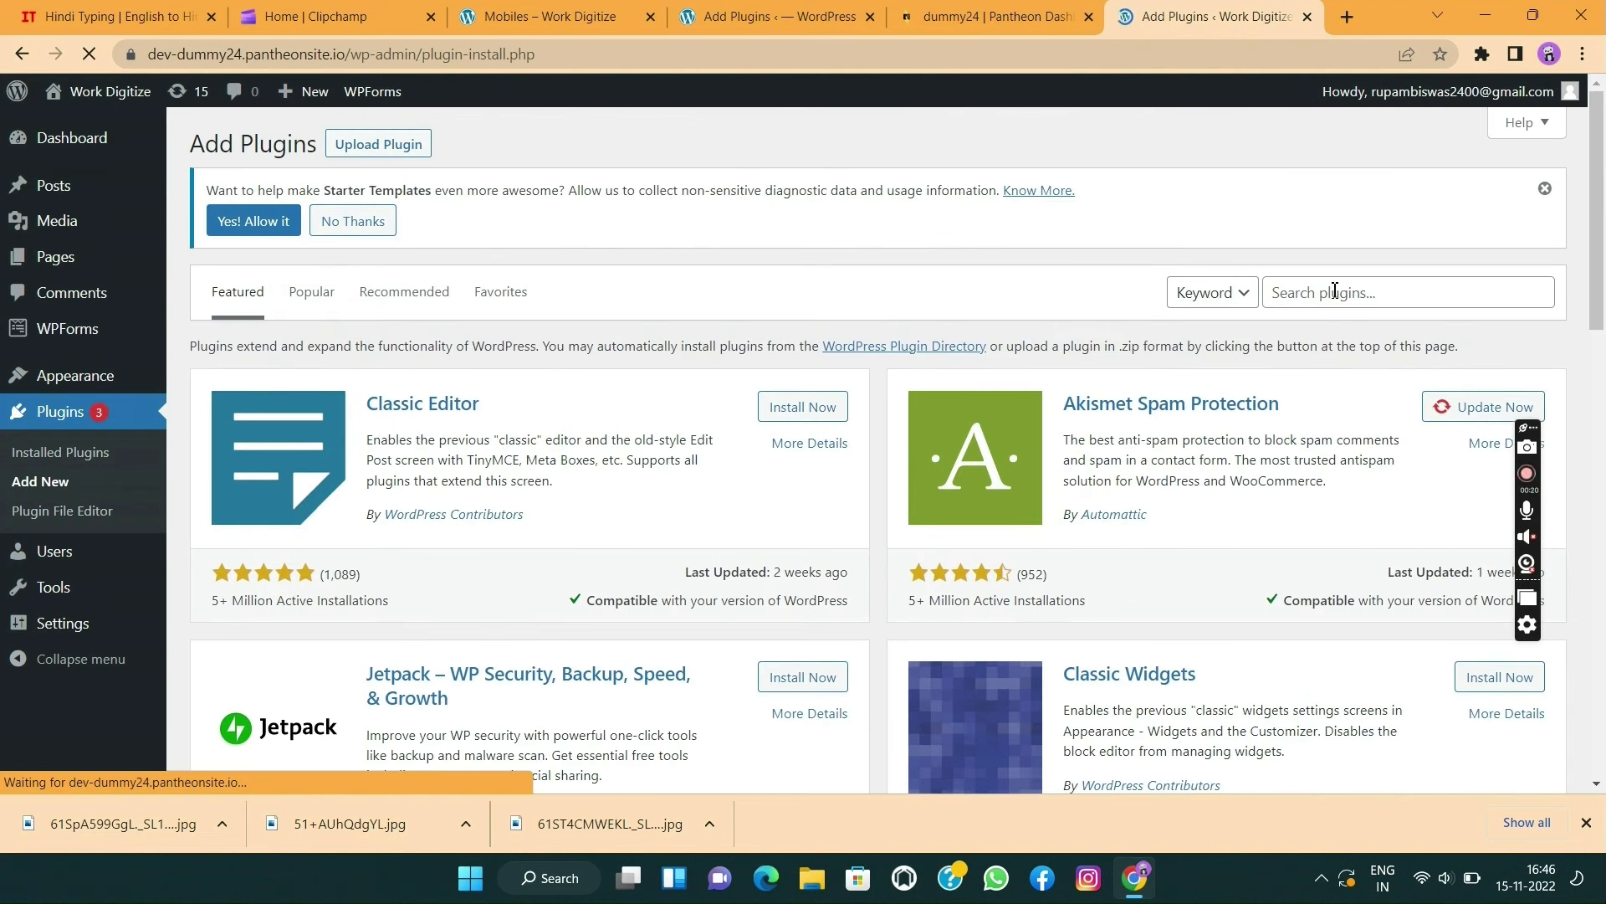
{"action": "left_click", "coordinate": [1335, 290]}
{"action": "type", "text": "co"}
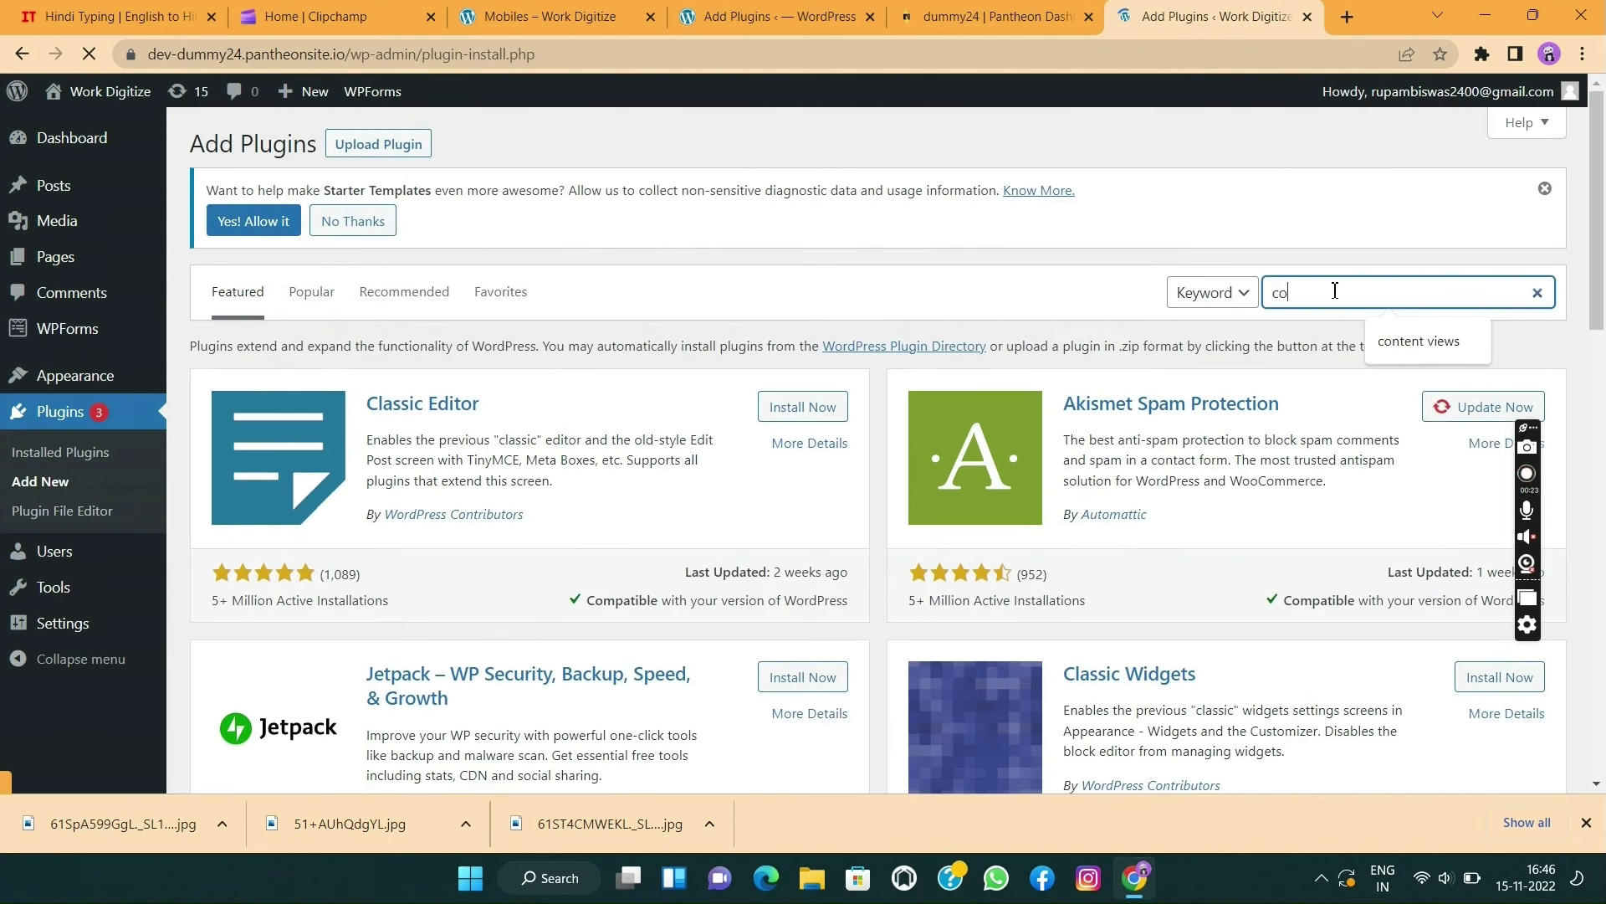
{"action": "type", "text": "ntent views"}
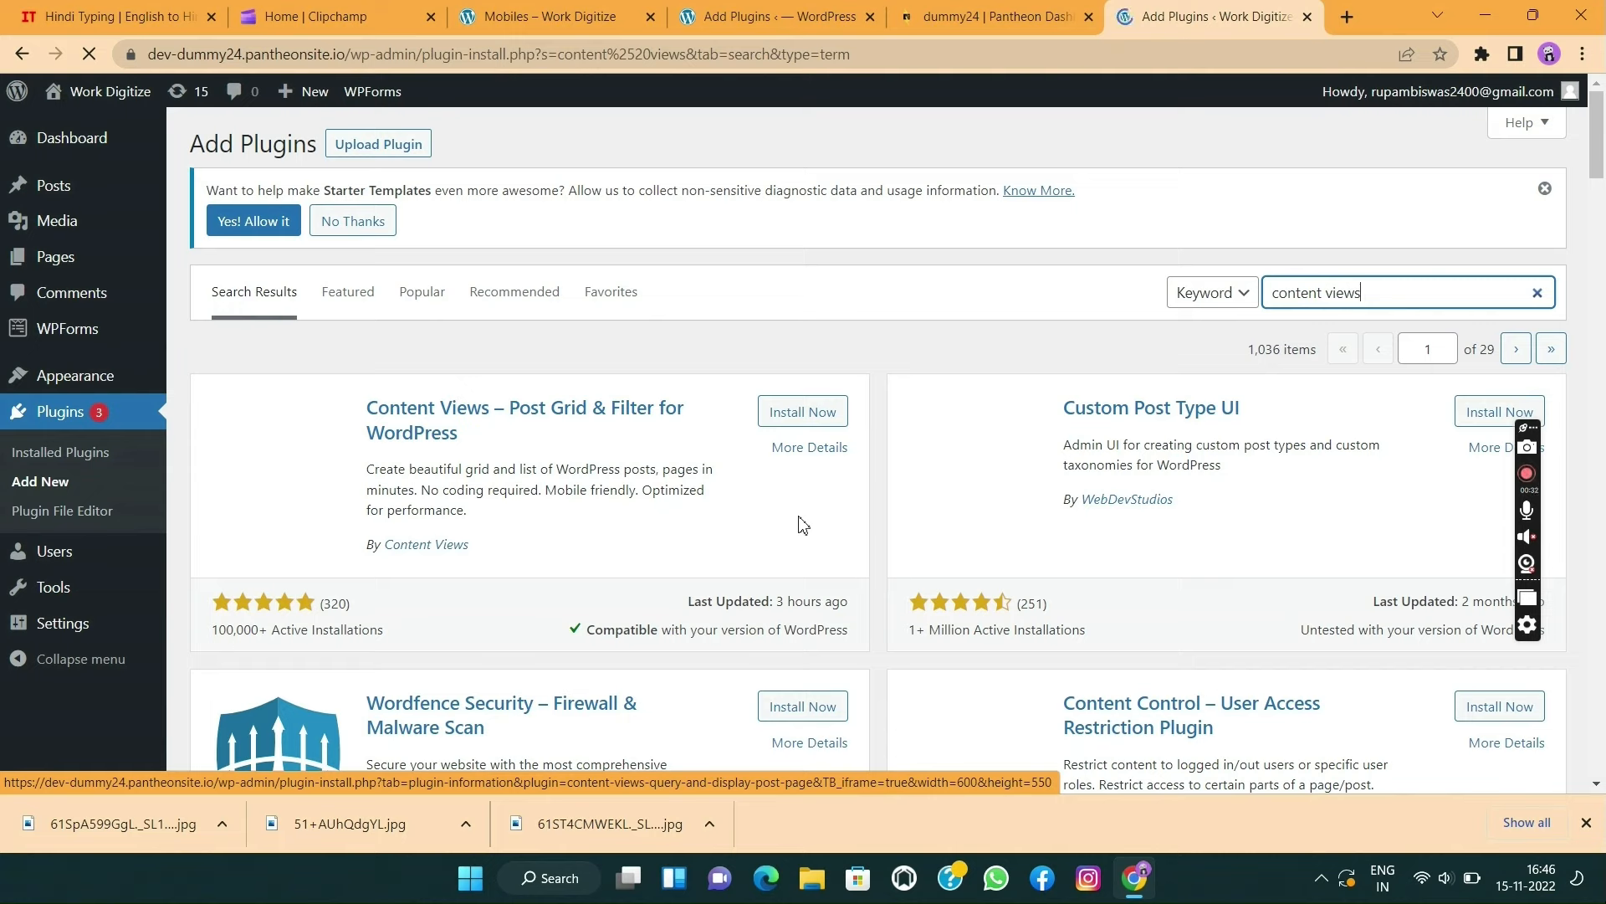
{"action": "left_click", "coordinate": [803, 414]}
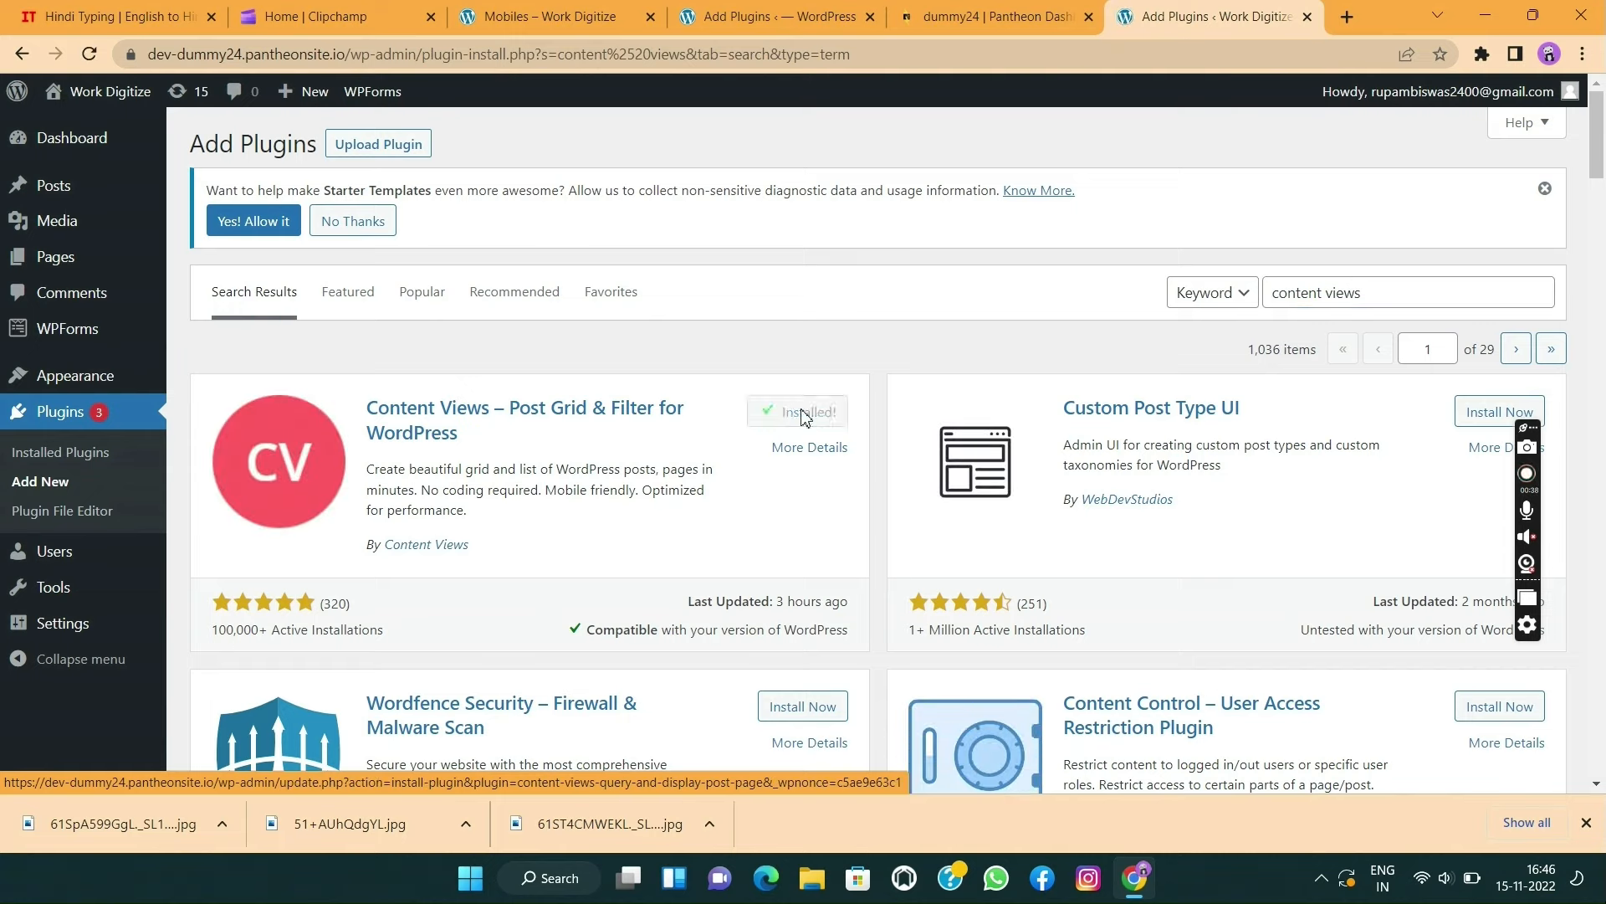
{"action": "left_click", "coordinate": [805, 413]}
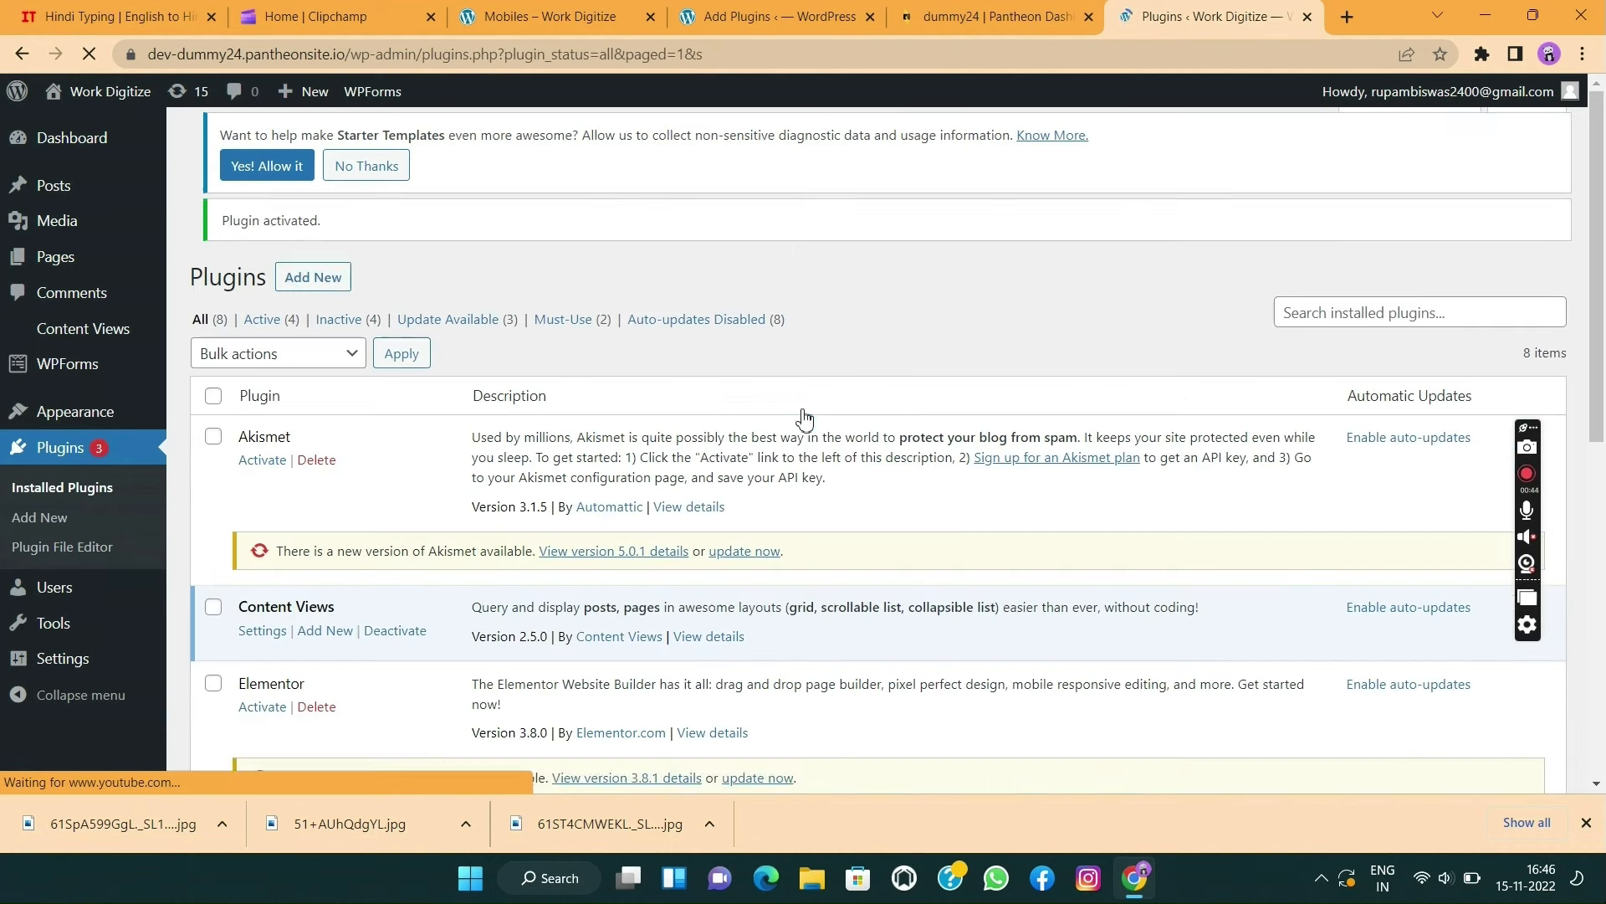
- Create a new view in Content Views and filter its posts by taxonomy to the Mobile category
{"action": "scroll", "coordinate": [688, 443], "scroll_direction": "down", "scroll_amount": 2}
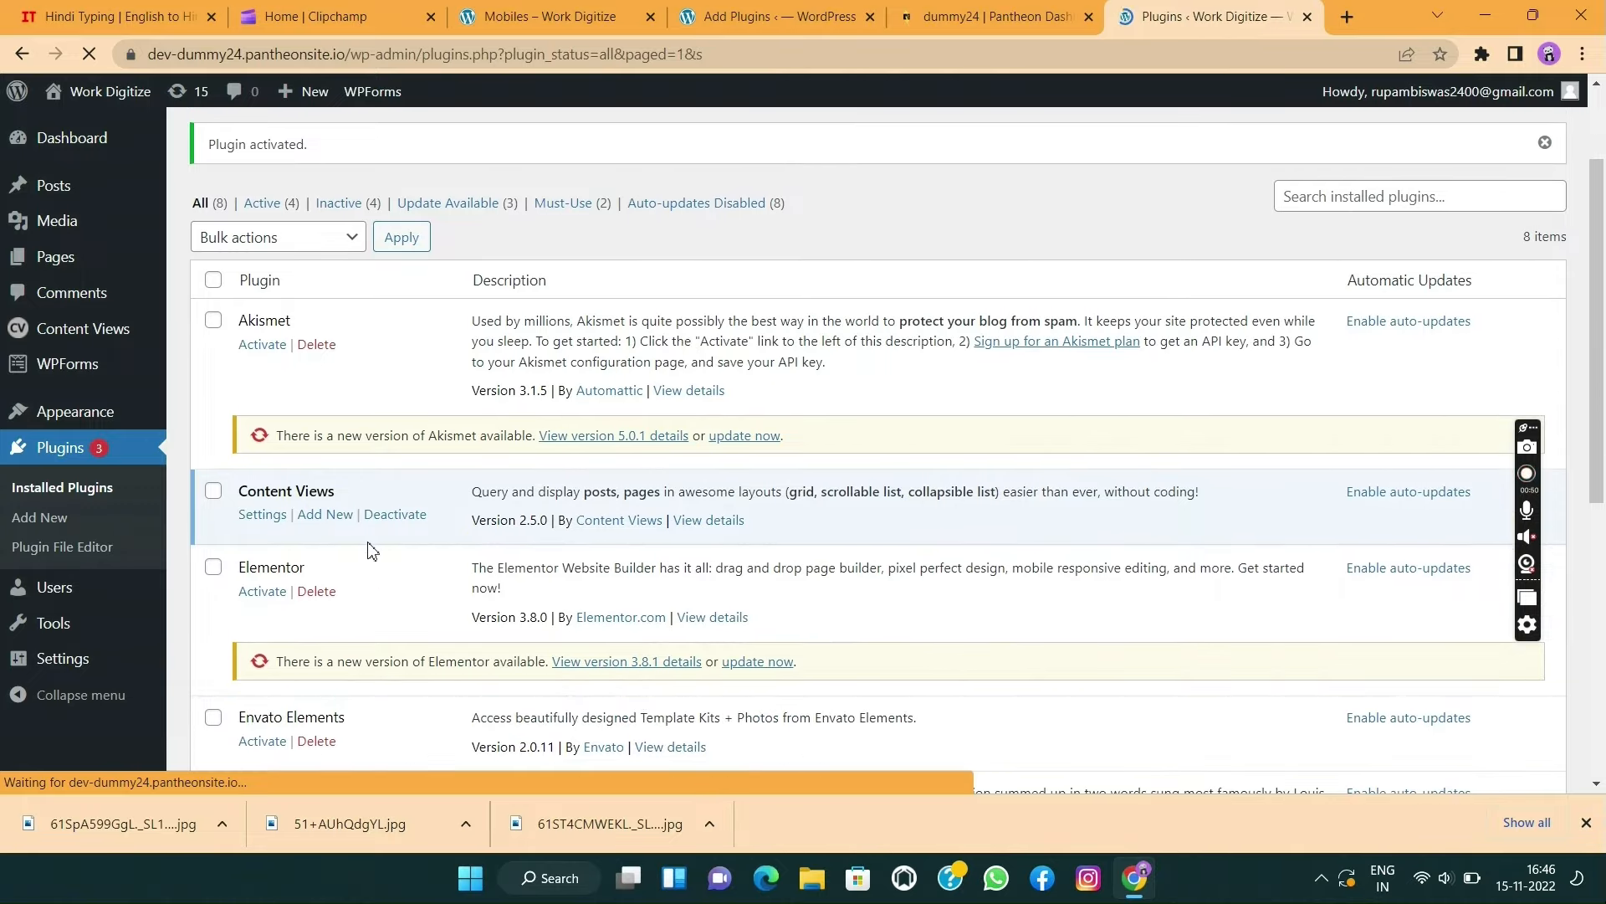
{"action": "left_click", "coordinate": [327, 515]}
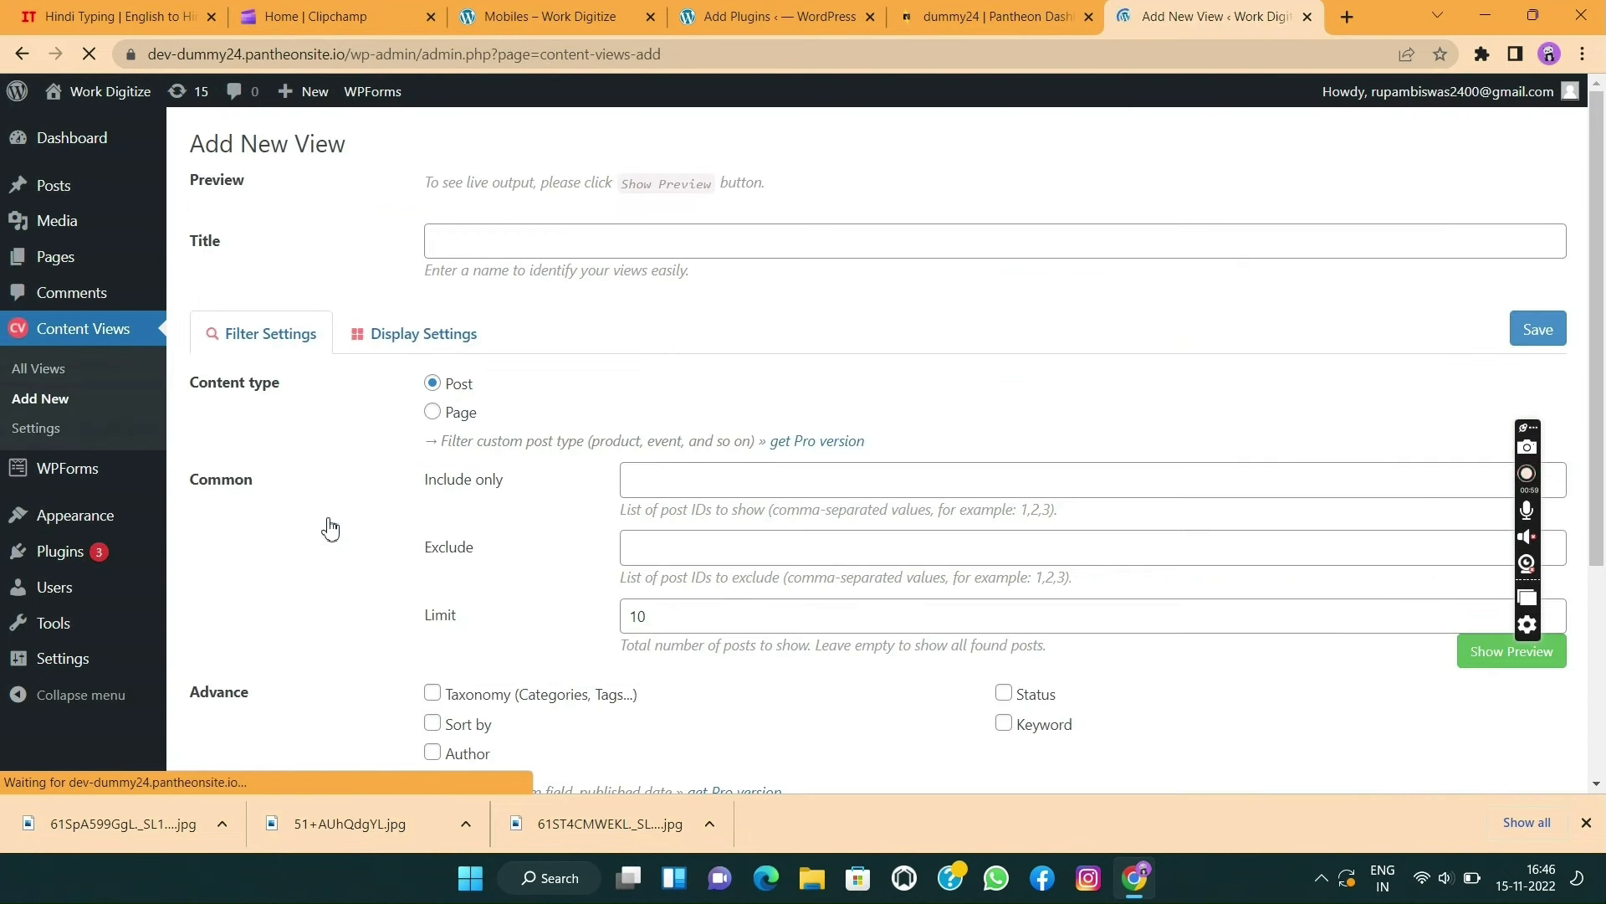
{"action": "scroll", "coordinate": [606, 540], "scroll_direction": "down", "scroll_amount": 1}
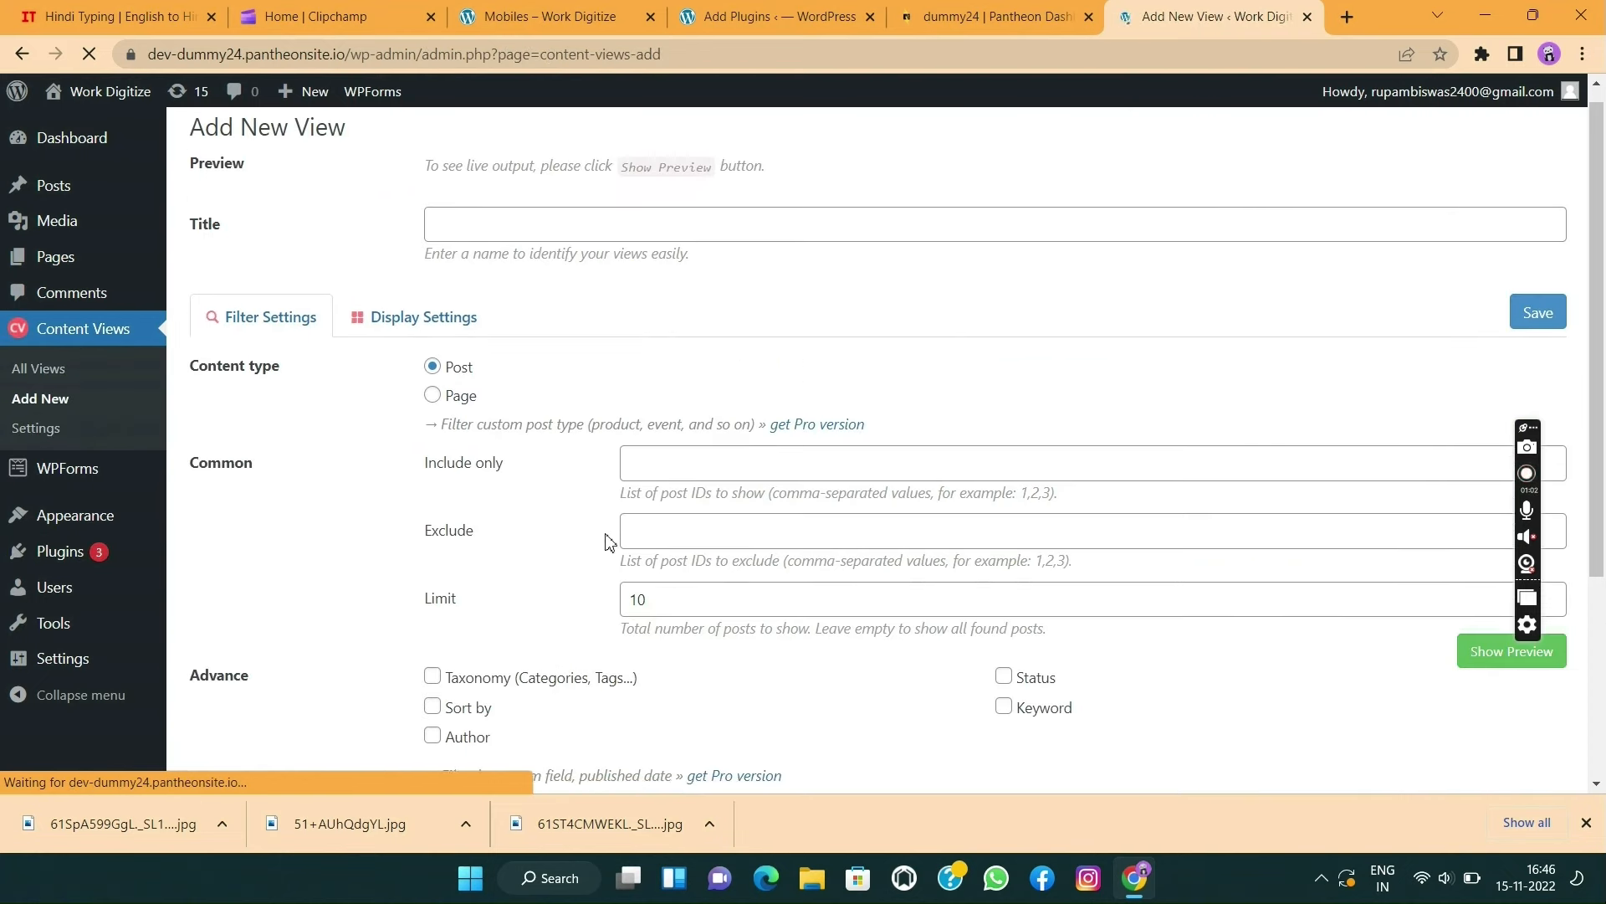
{"action": "scroll", "coordinate": [605, 540], "scroll_direction": "down", "scroll_amount": 1}
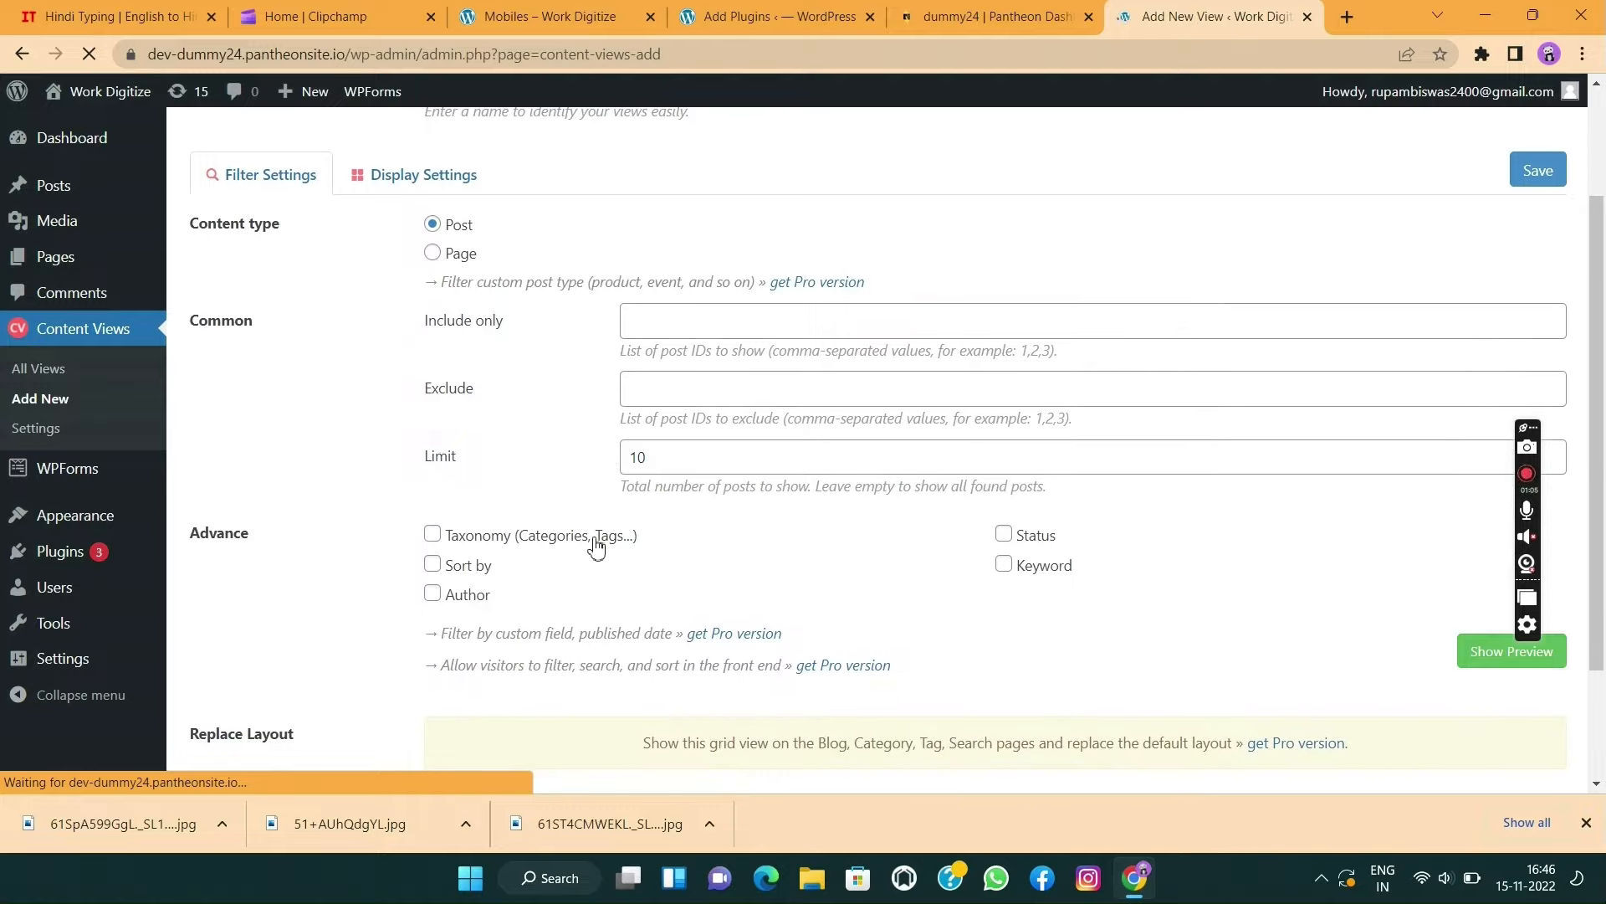
{"action": "left_click", "coordinate": [433, 534]}
{"action": "scroll", "coordinate": [432, 536], "scroll_direction": "down", "scroll_amount": 4}
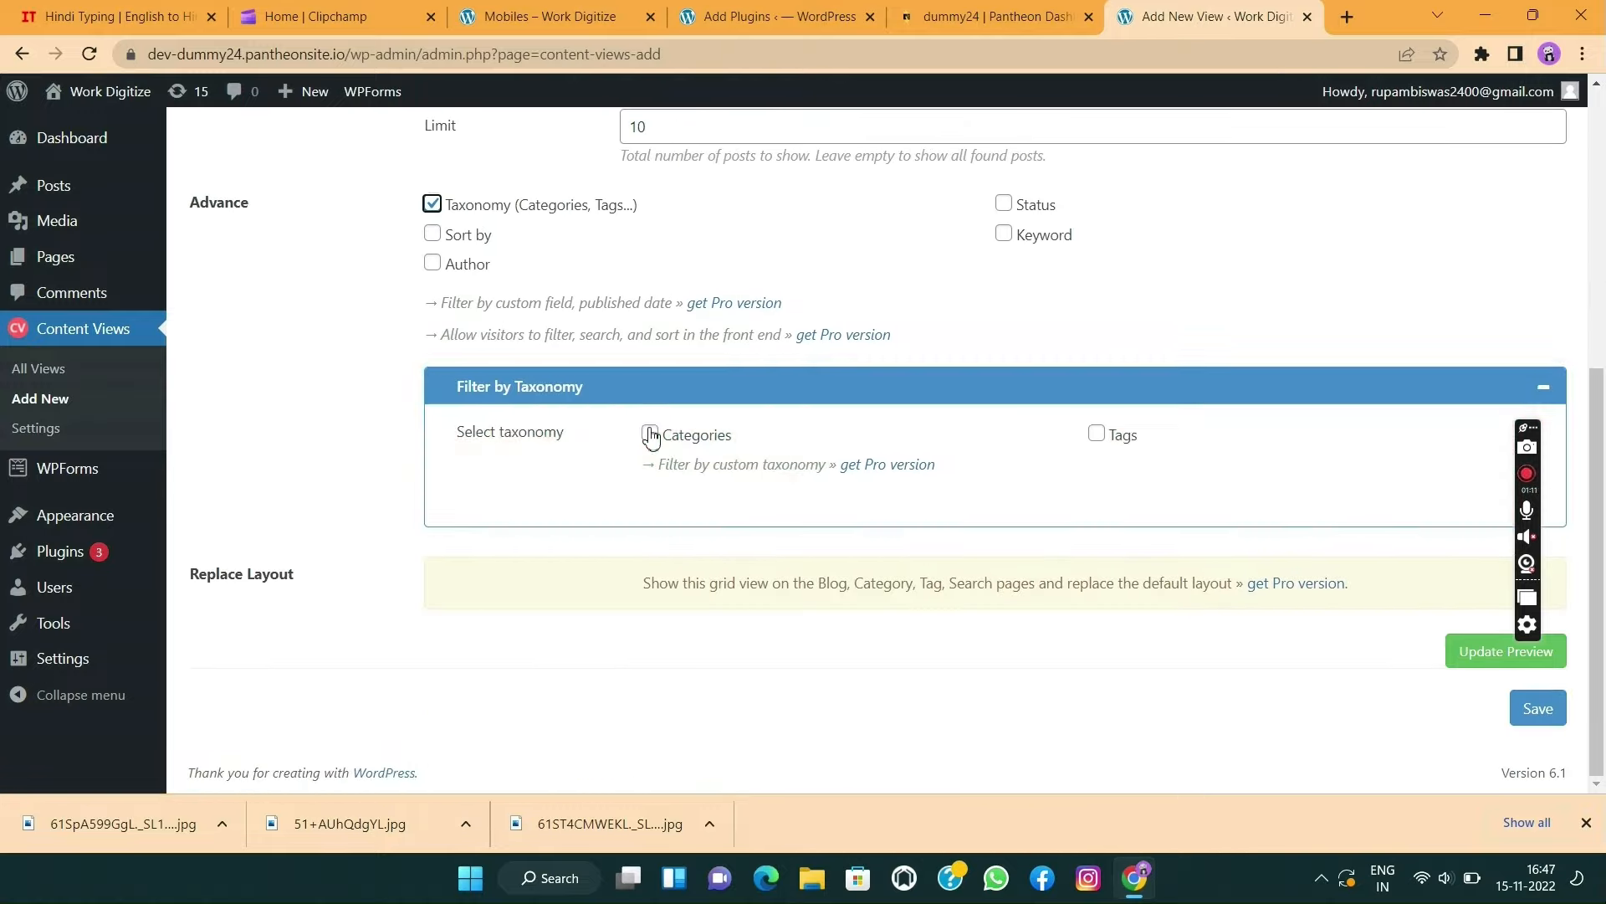
{"action": "left_click", "coordinate": [650, 430]}
{"action": "scroll", "coordinate": [657, 429], "scroll_direction": "down", "scroll_amount": 2}
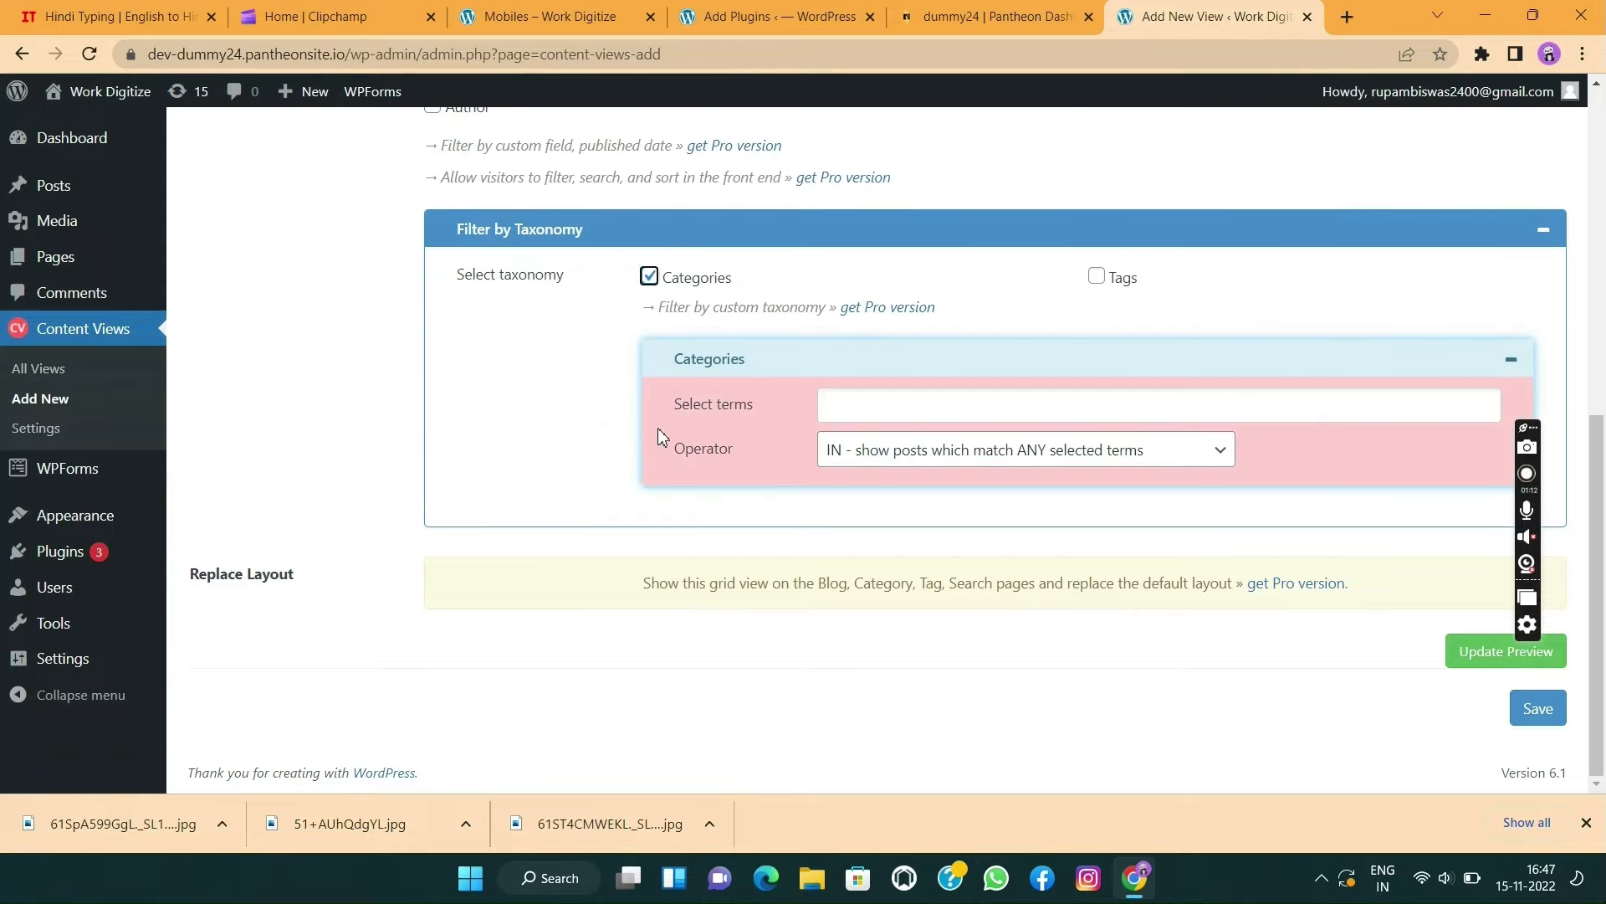
{"action": "left_click", "coordinate": [913, 409]}
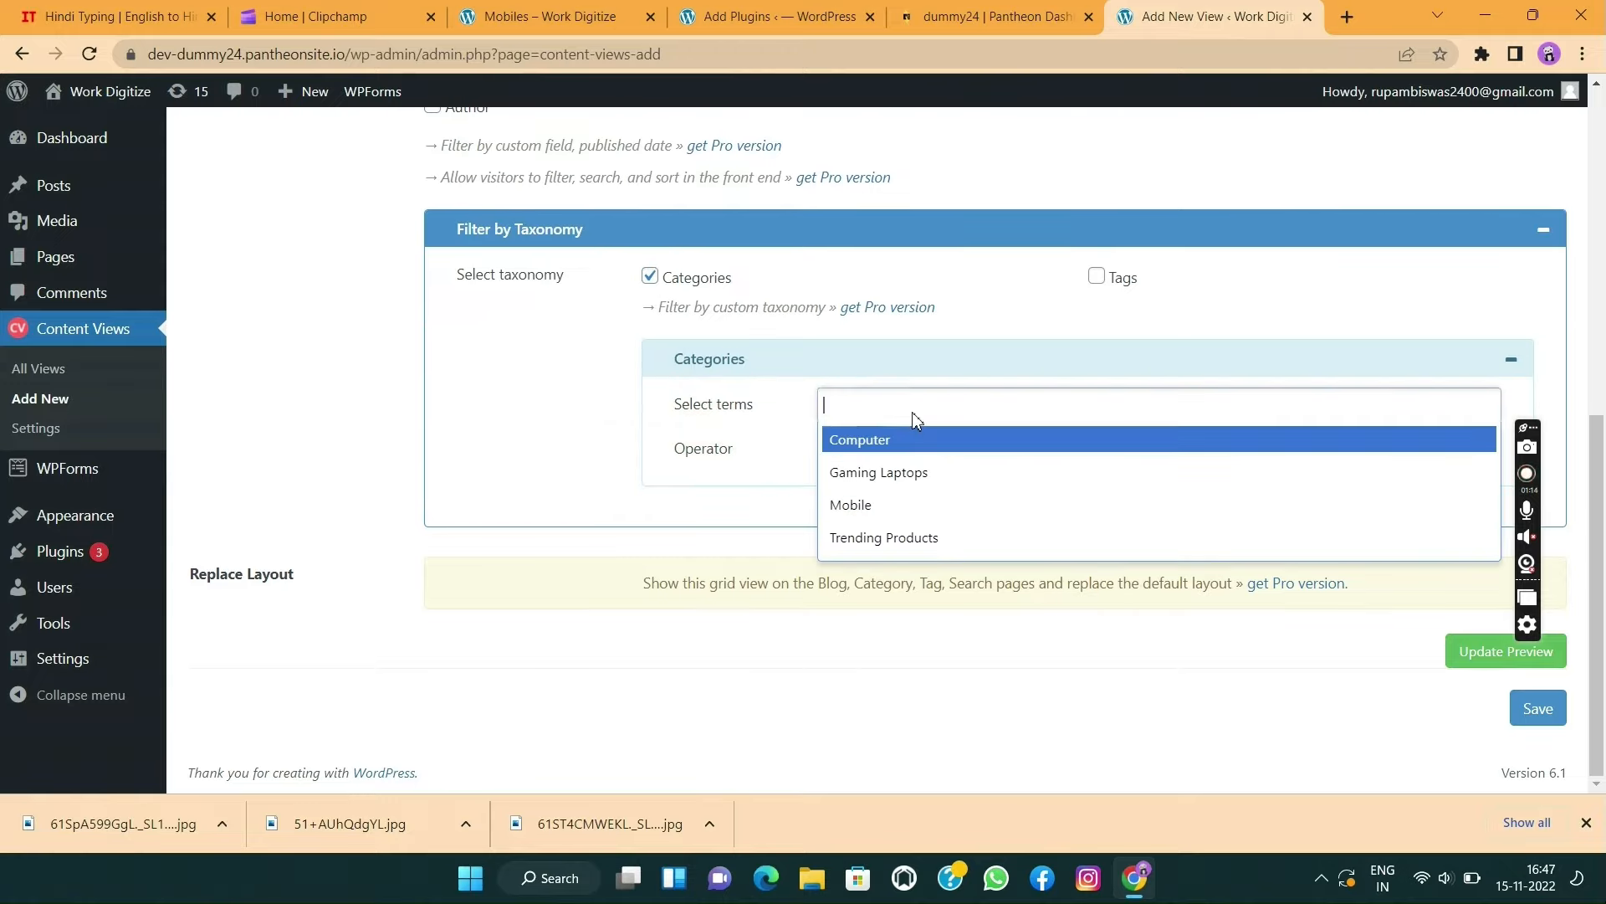
{"action": "left_click", "coordinate": [875, 507]}
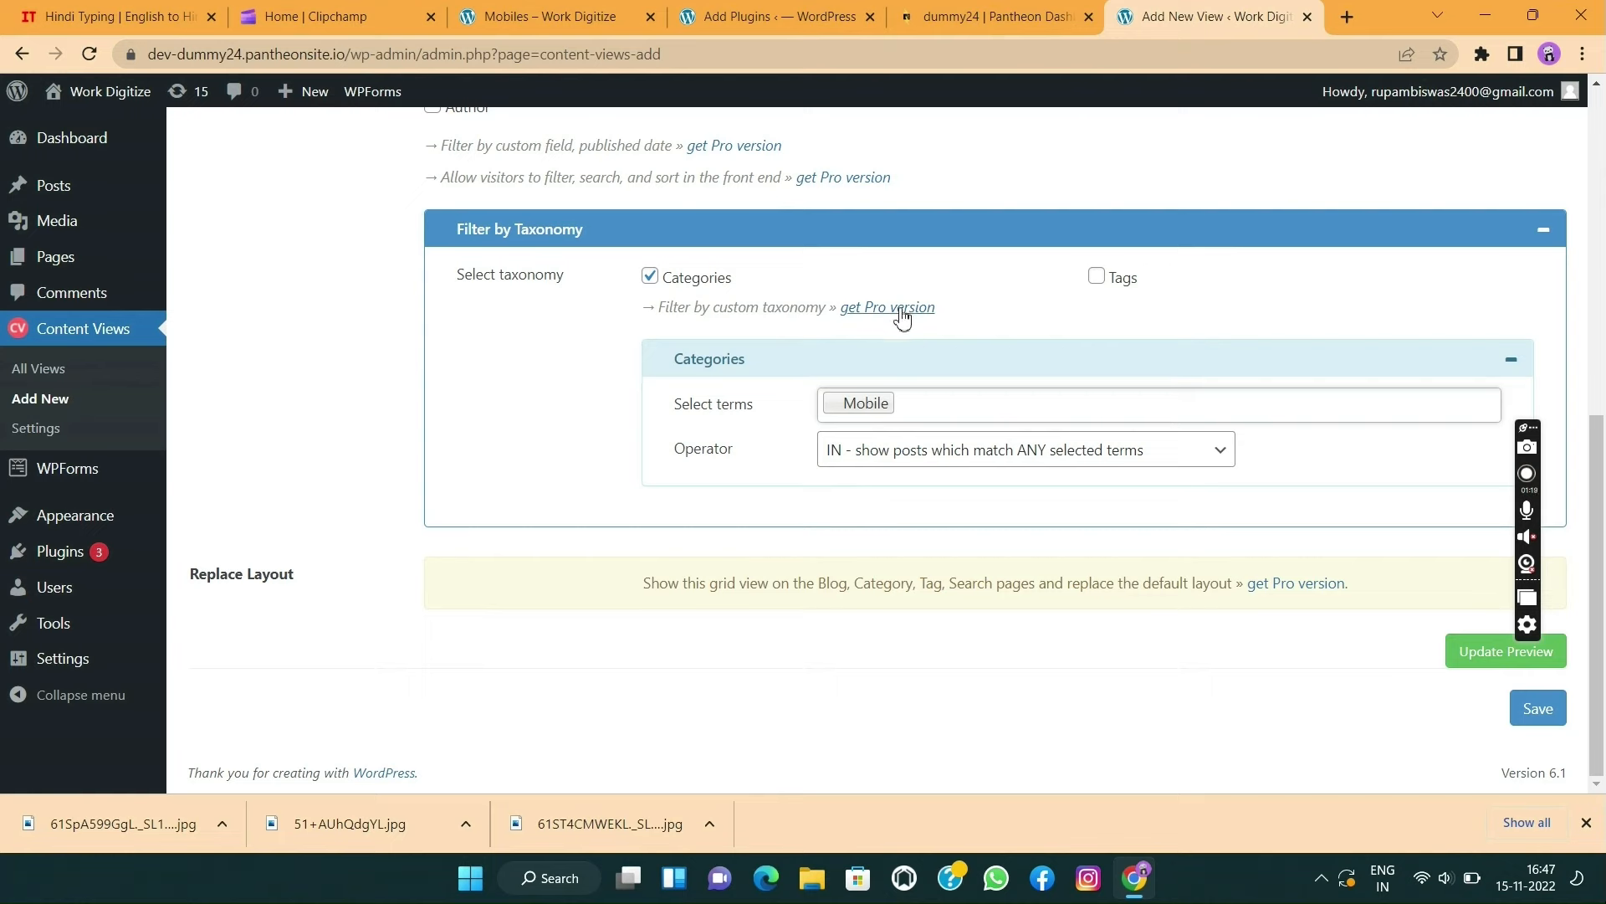
{"action": "scroll", "coordinate": [896, 312], "scroll_direction": "up", "scroll_amount": 8}
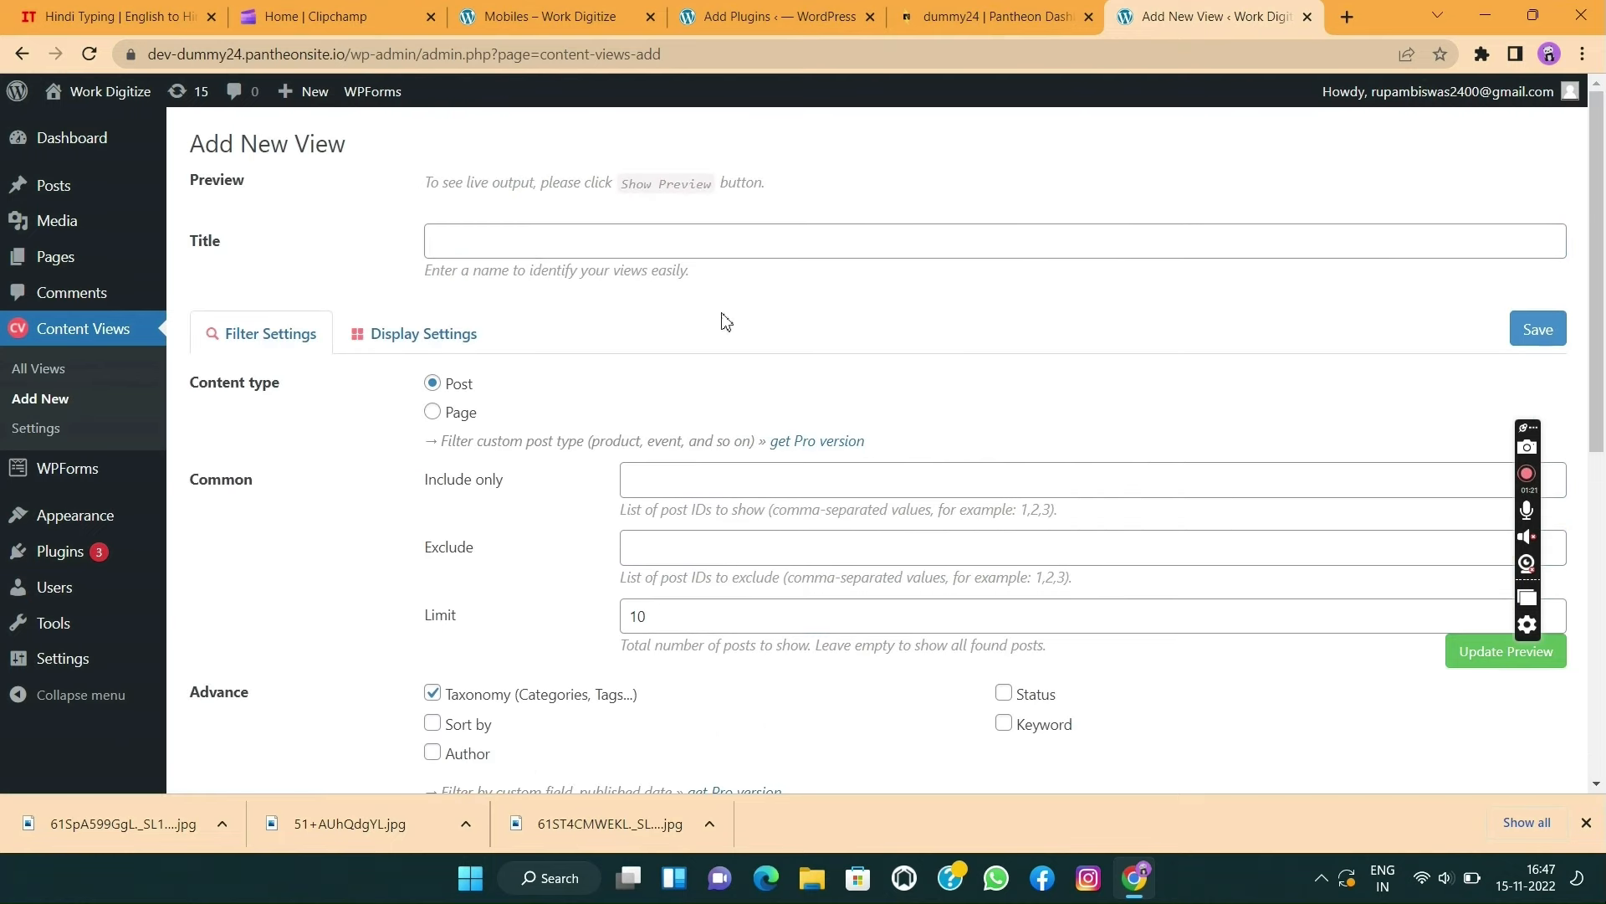
- Set the new view's grid layout to 3 items per row in the display settings and save the view
{"action": "left_click", "coordinate": [430, 335]}
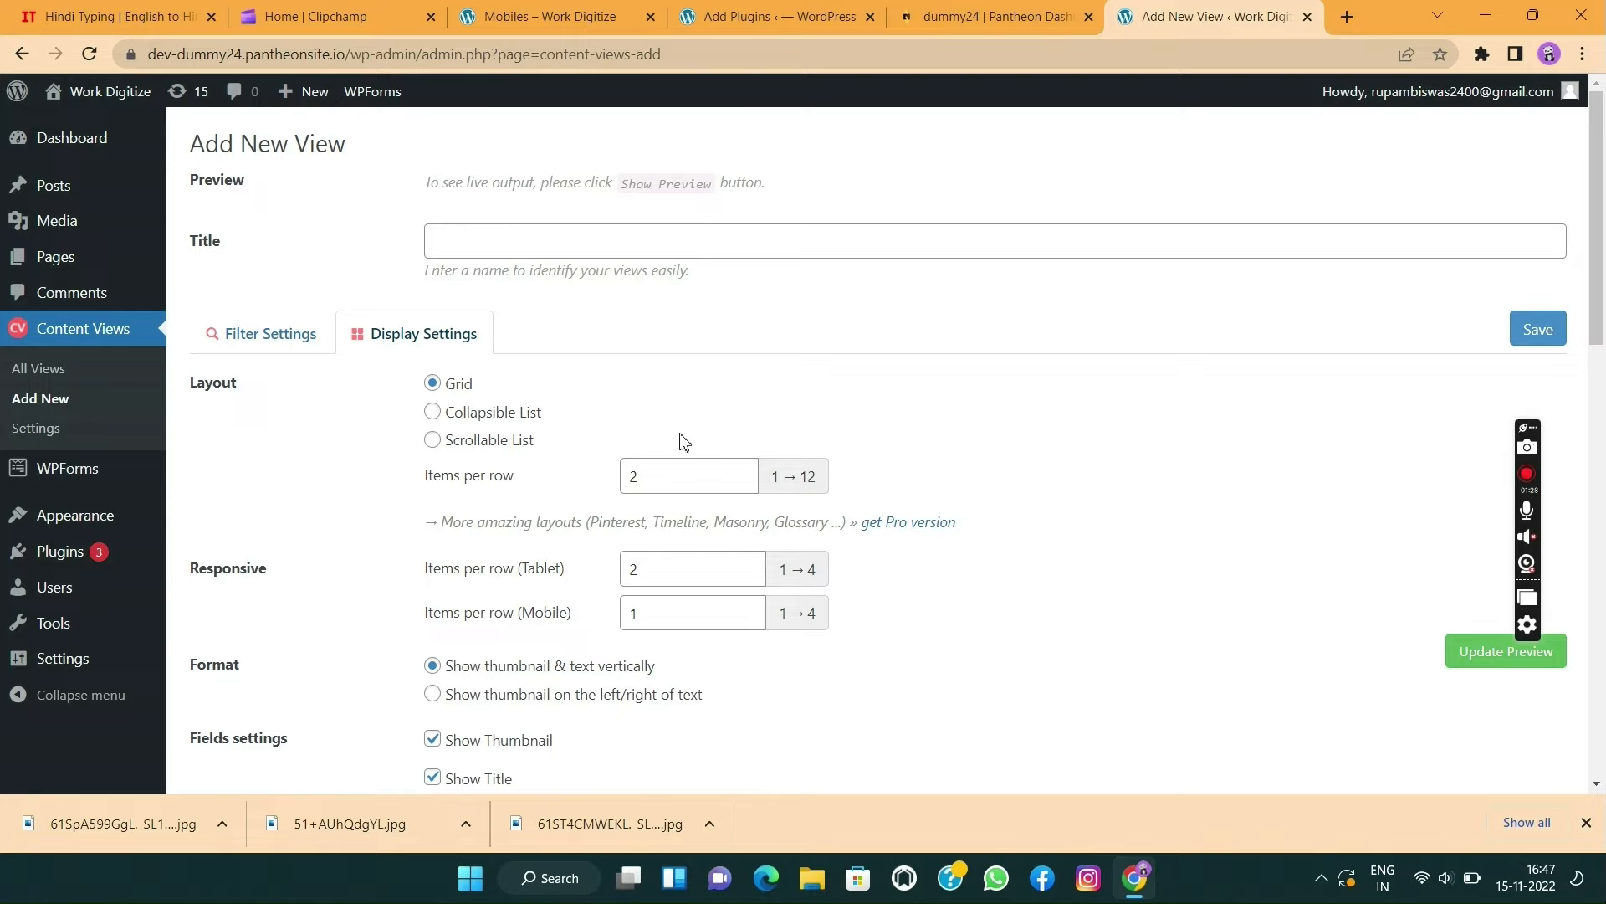
{"action": "left_click", "coordinate": [671, 482]}
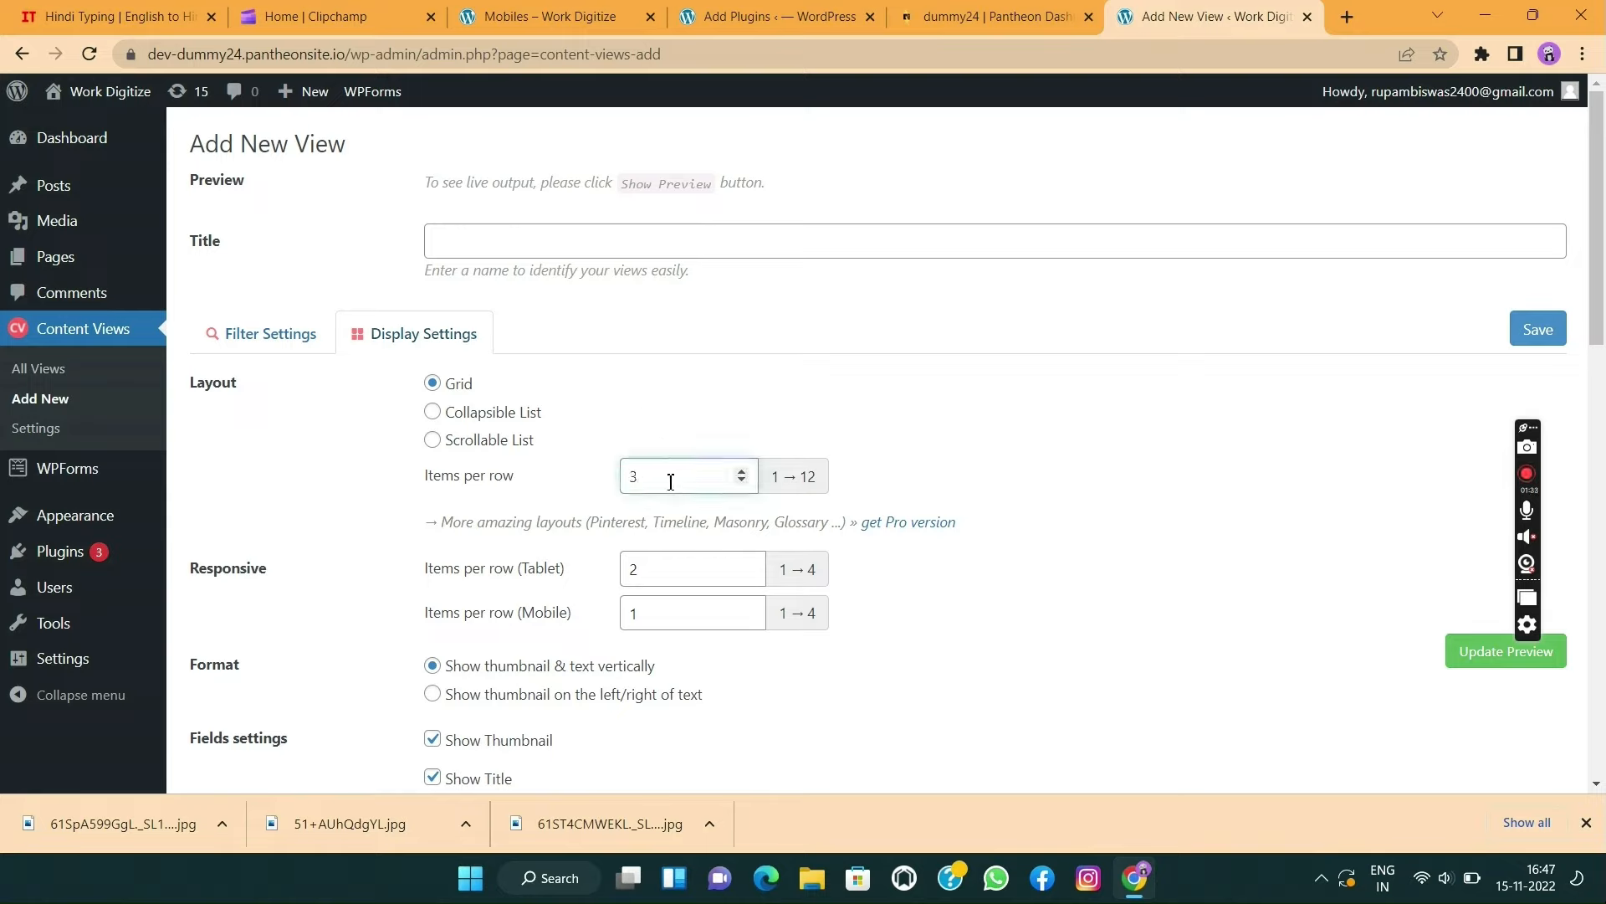
{"action": "left_click", "coordinate": [915, 438]}
{"action": "scroll", "coordinate": [918, 439], "scroll_direction": "down", "scroll_amount": 3}
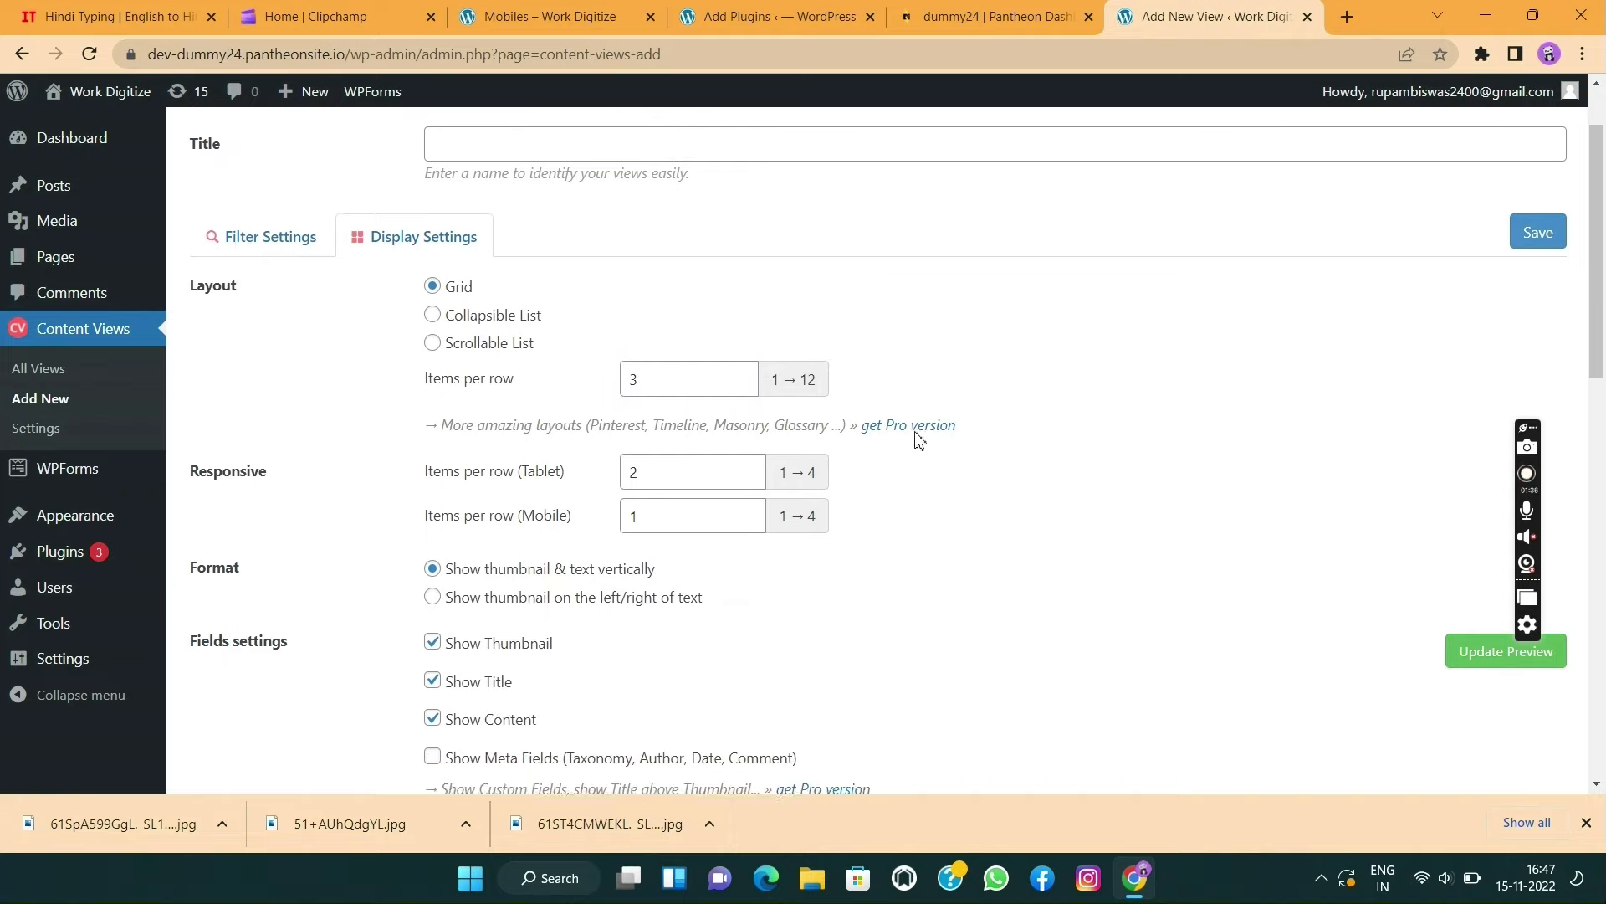
{"action": "scroll", "coordinate": [918, 439], "scroll_direction": "down", "scroll_amount": 2}
{"action": "scroll", "coordinate": [918, 439], "scroll_direction": "up", "scroll_amount": 2}
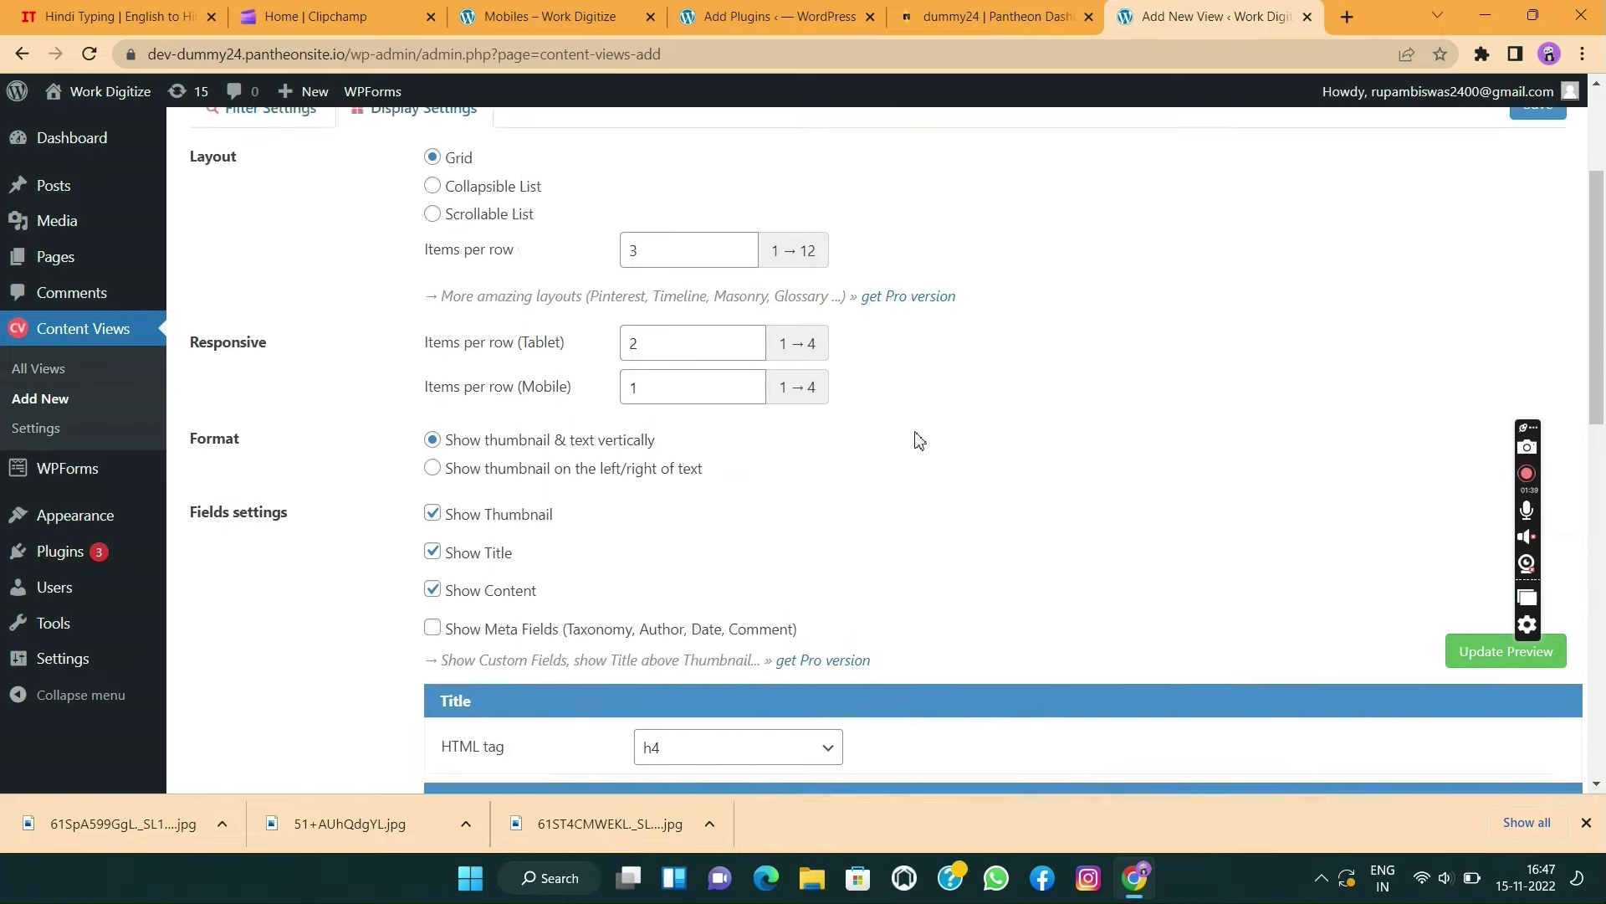
{"action": "scroll", "coordinate": [918, 439], "scroll_direction": "up", "scroll_amount": 3}
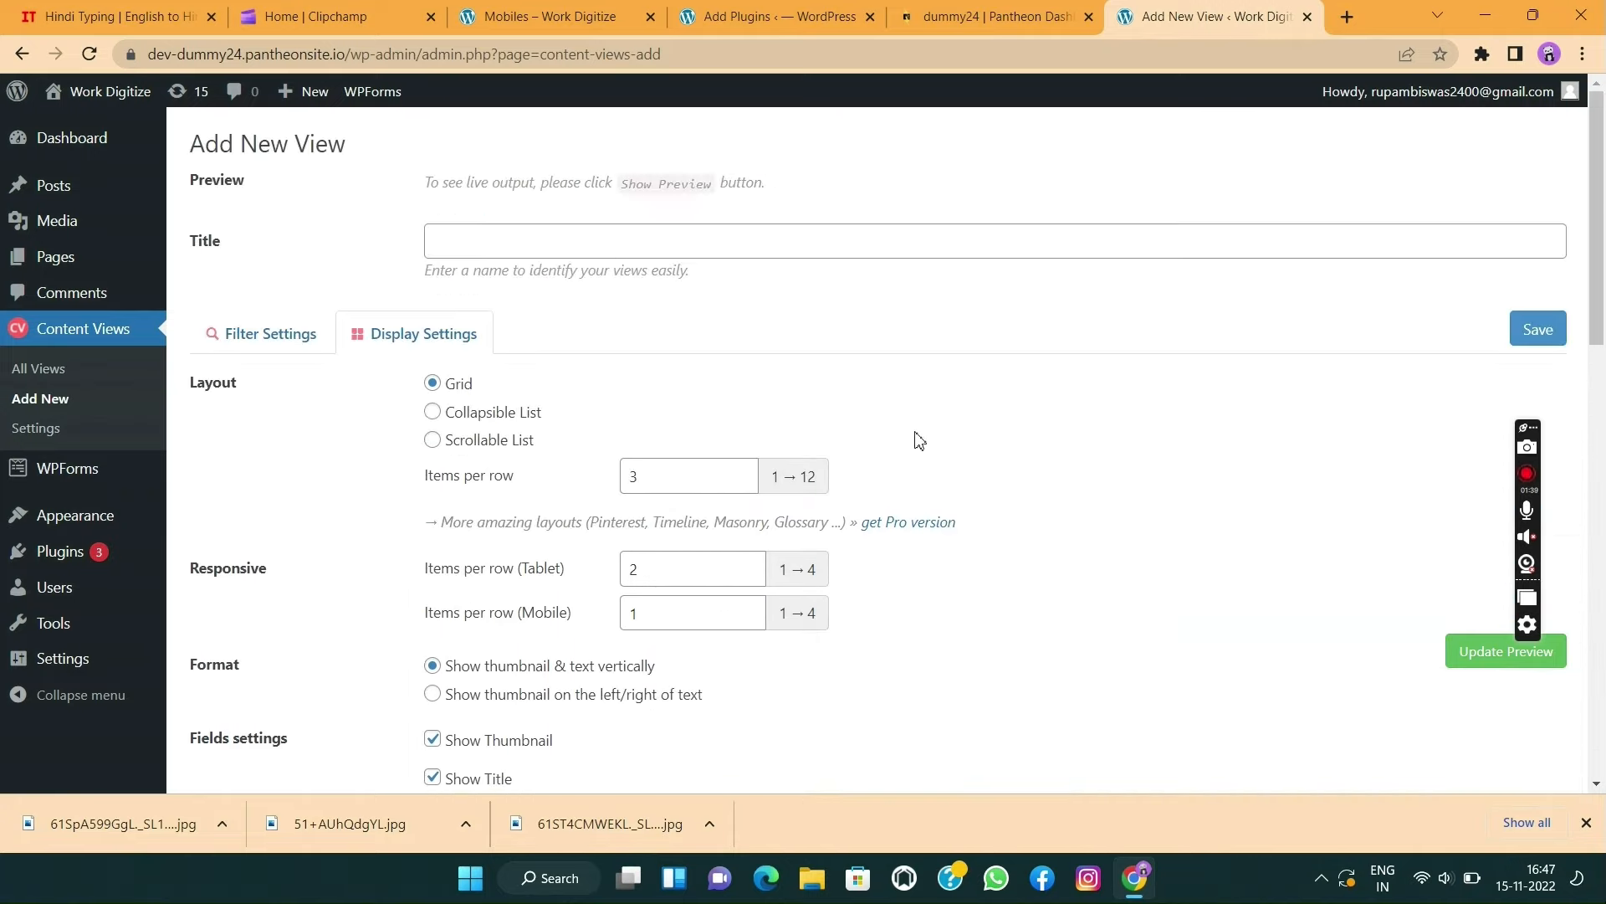
{"action": "left_click", "coordinate": [1526, 331]}
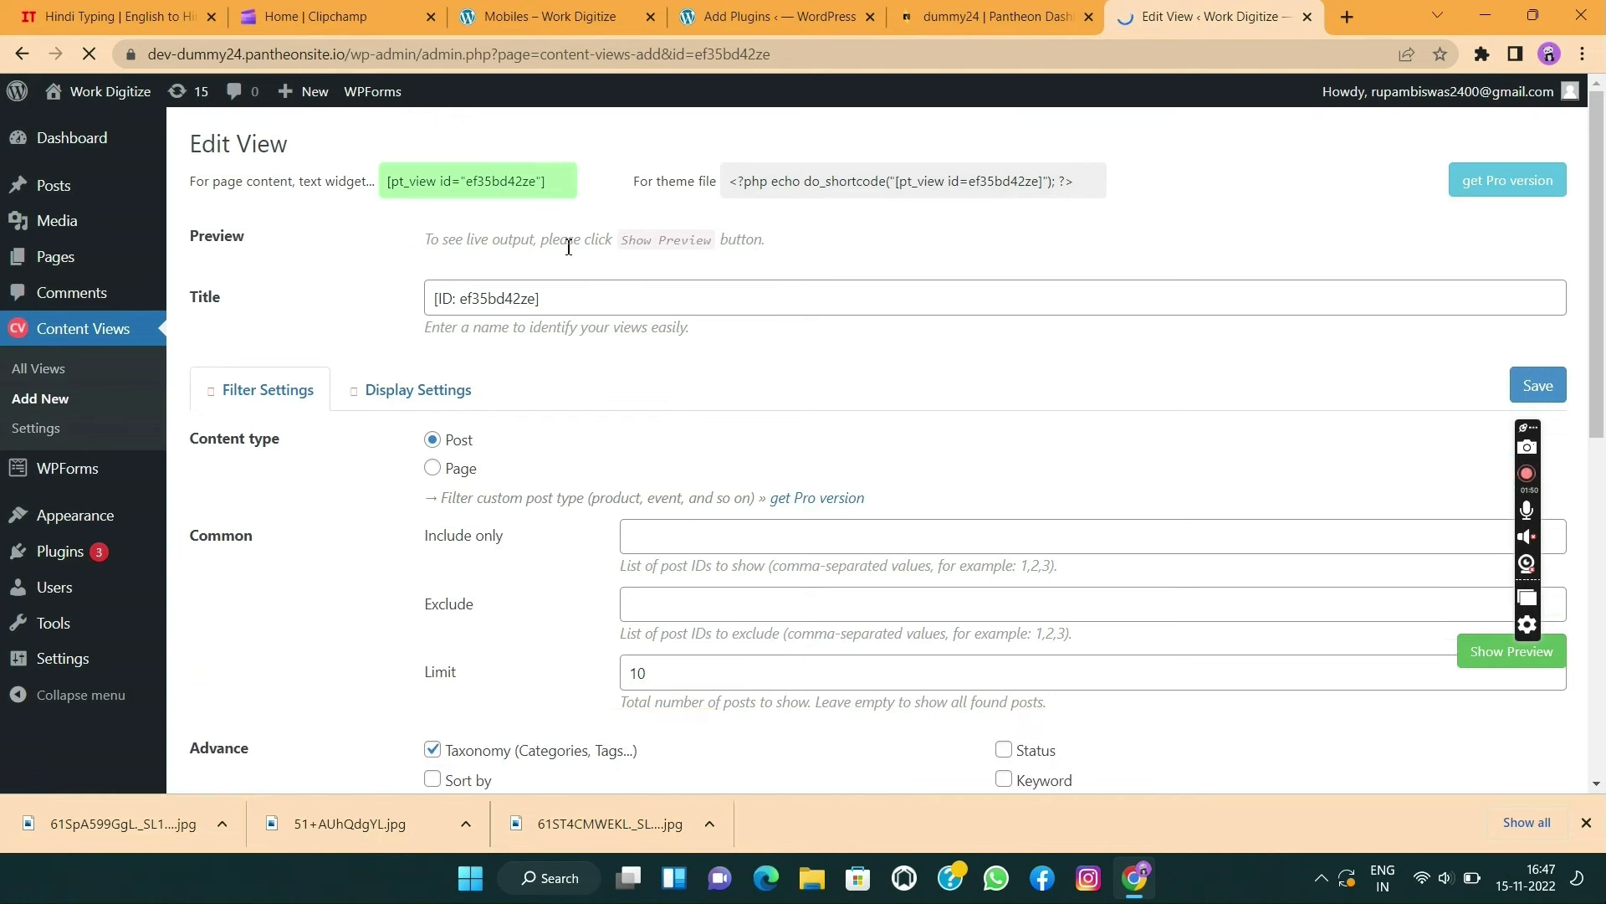
- Copy the saved view's shortcode for page content and text widgets
{"action": "left_click", "coordinate": [478, 187]}
{"action": "right_click", "coordinate": [479, 187]}
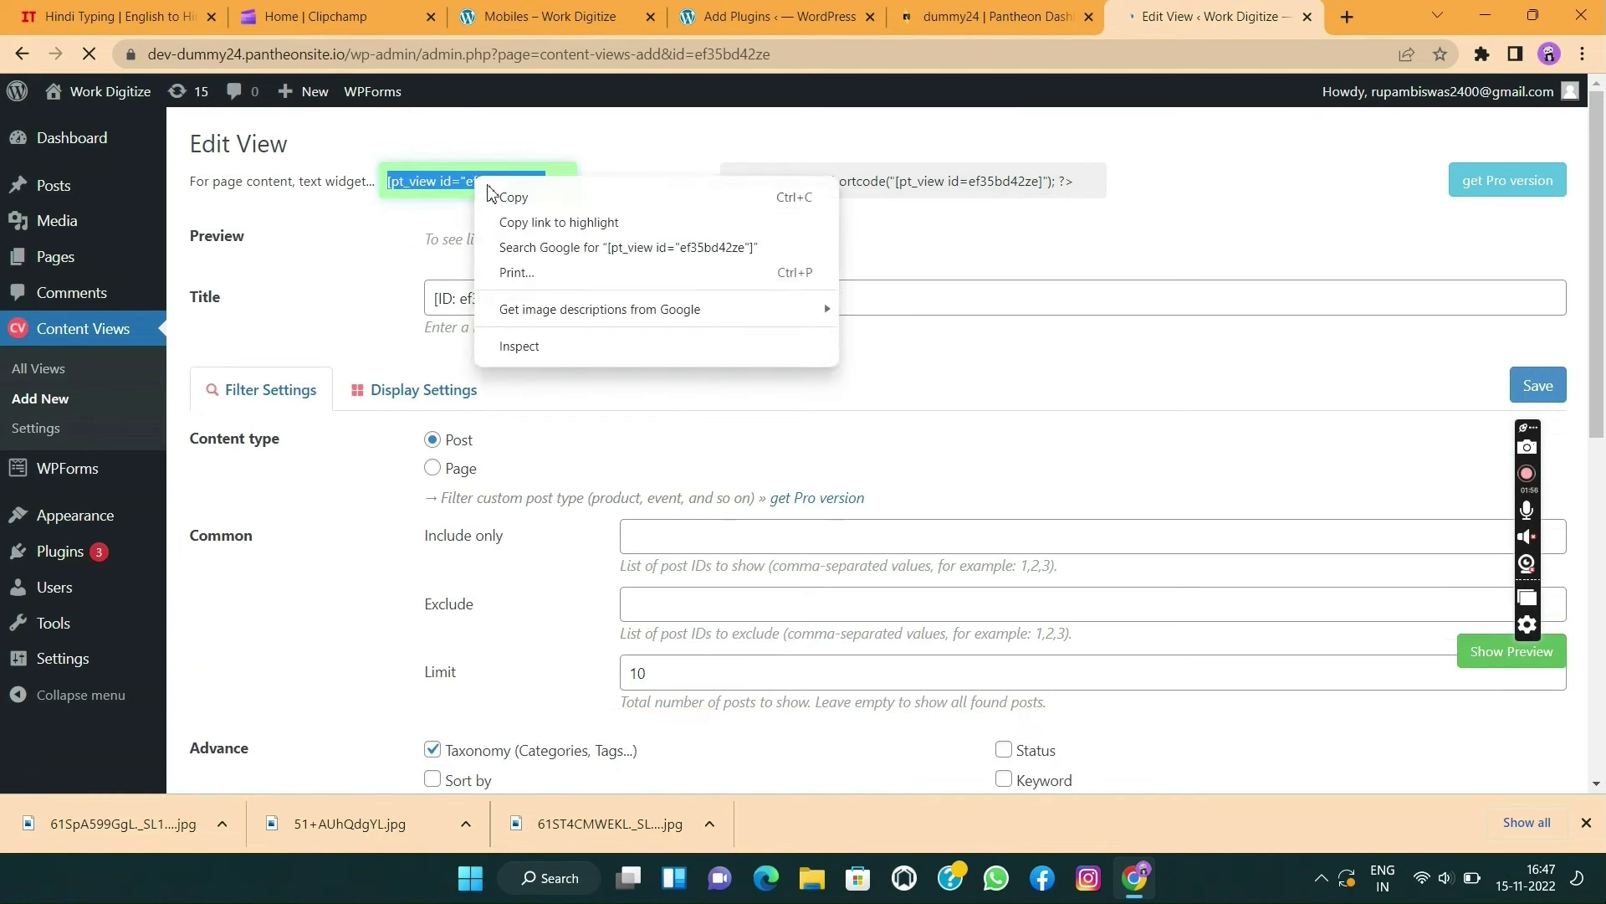
{"action": "left_click", "coordinate": [507, 198]}
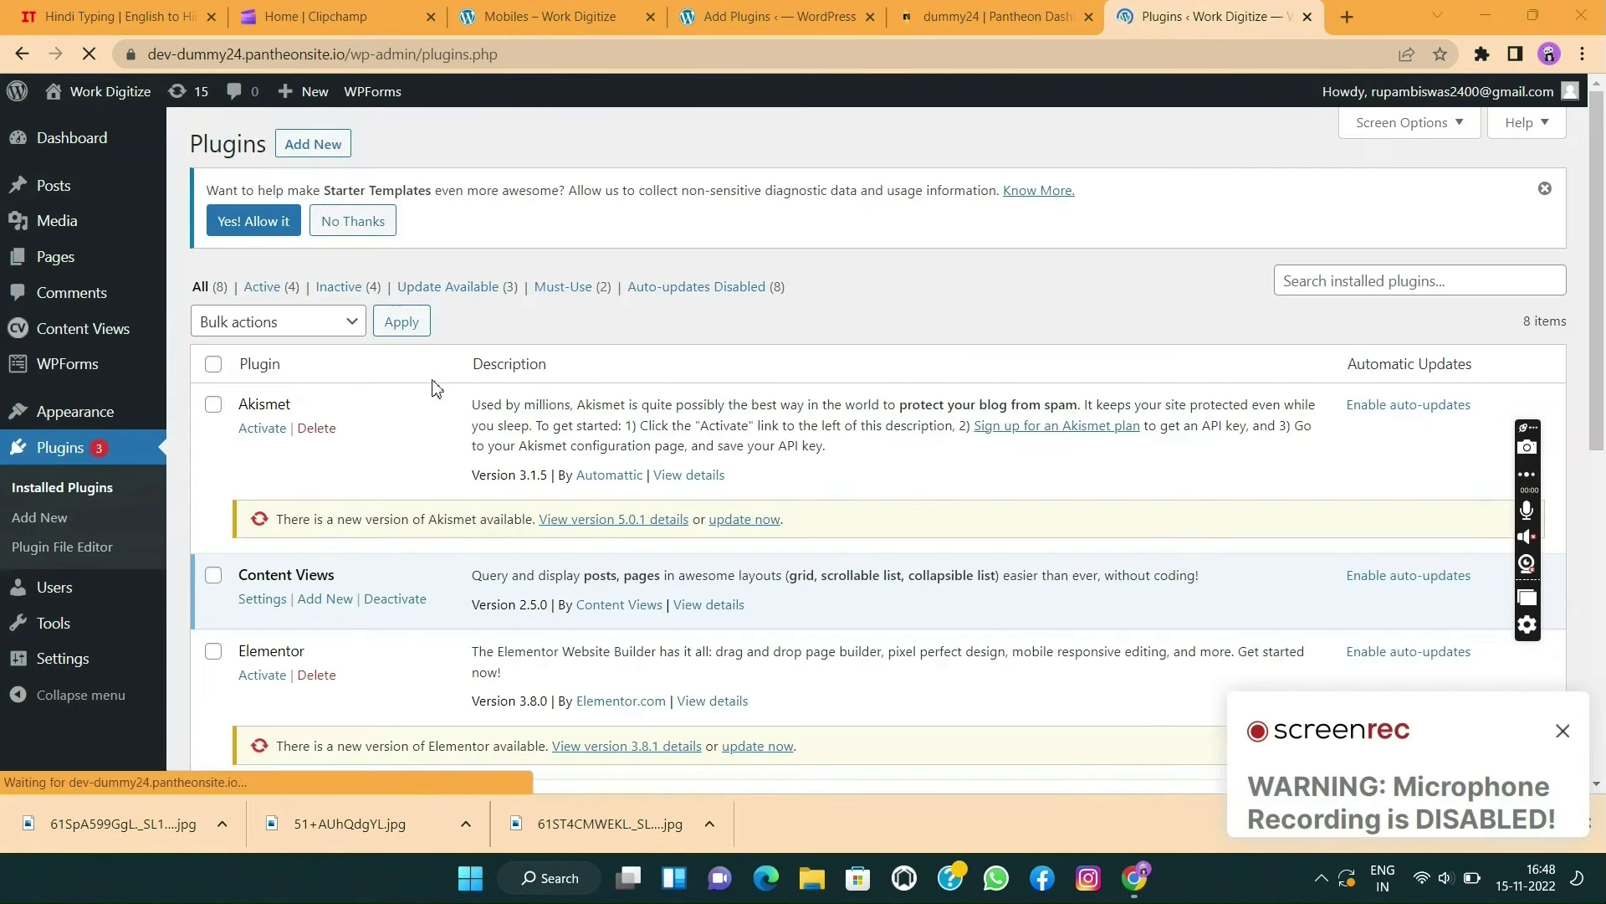
- Edit the Mobiles page to insert the view shortcode [pt_view id="ed630e5jmd"] below the title, and update the page
{"action": "mouse_move", "coordinate": [97, 258]}
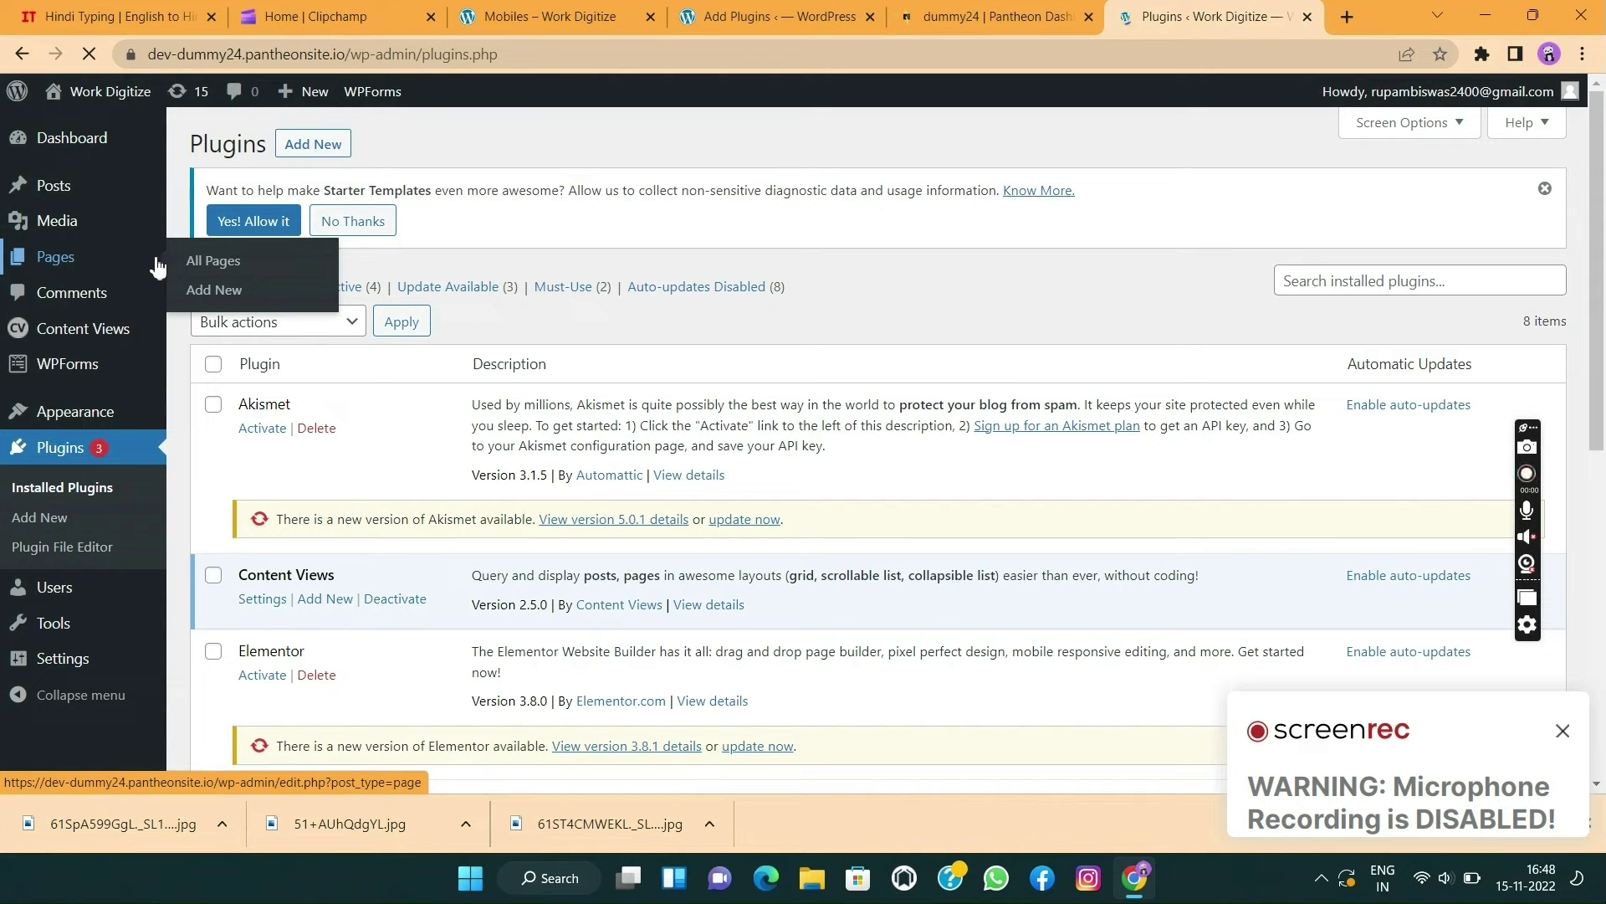
{"action": "left_click", "coordinate": [197, 263]}
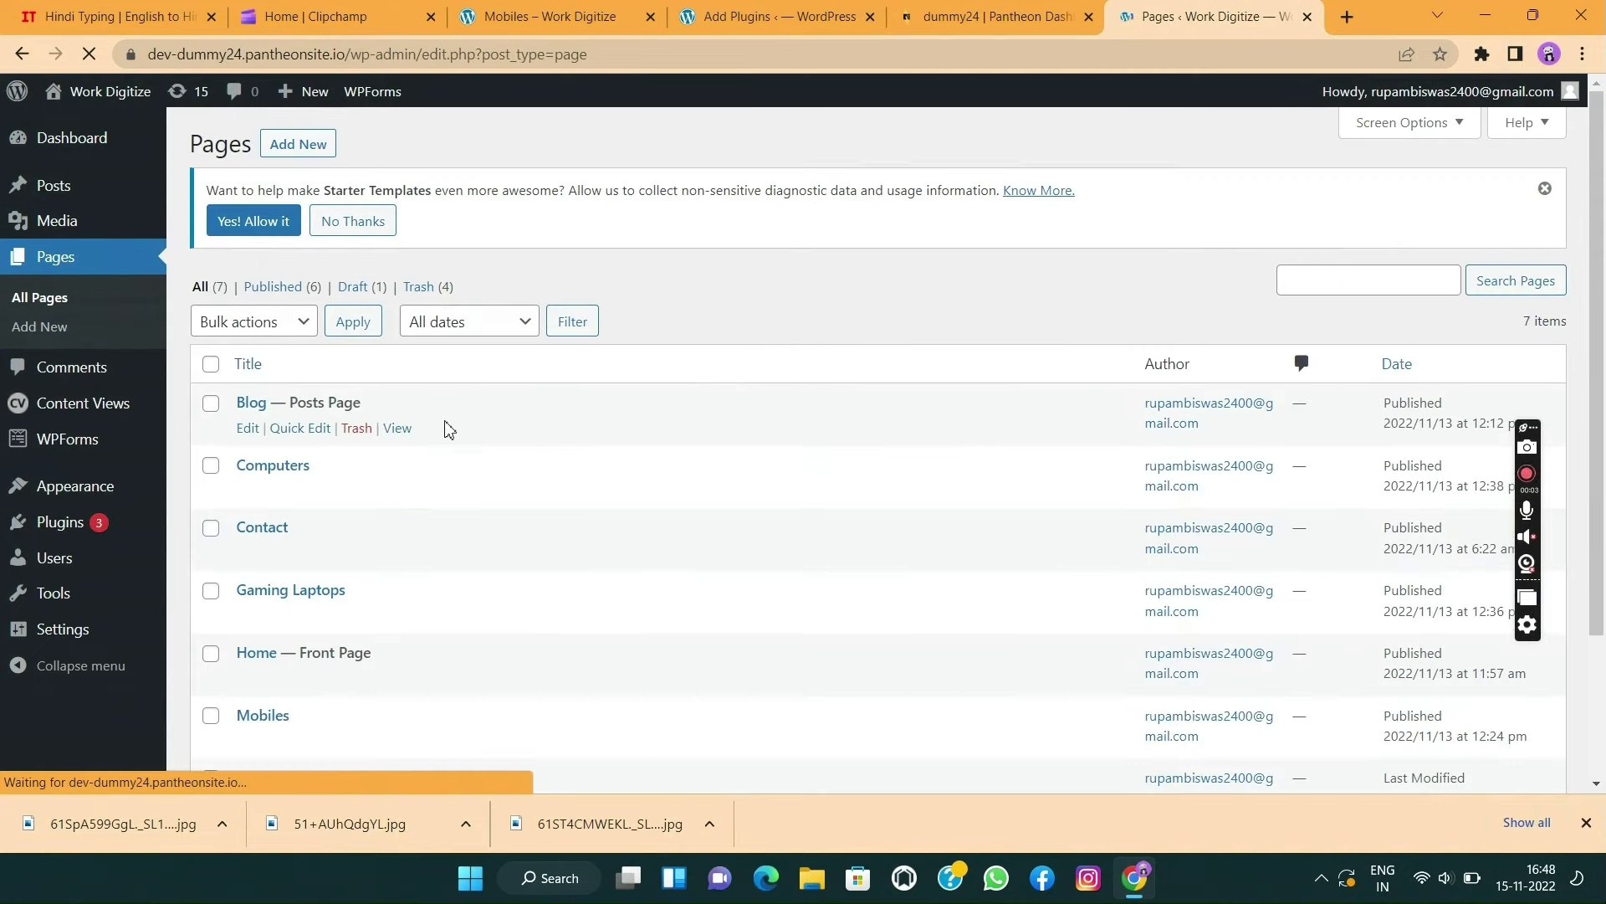
{"action": "scroll", "coordinate": [409, 520], "scroll_direction": "down", "scroll_amount": 2}
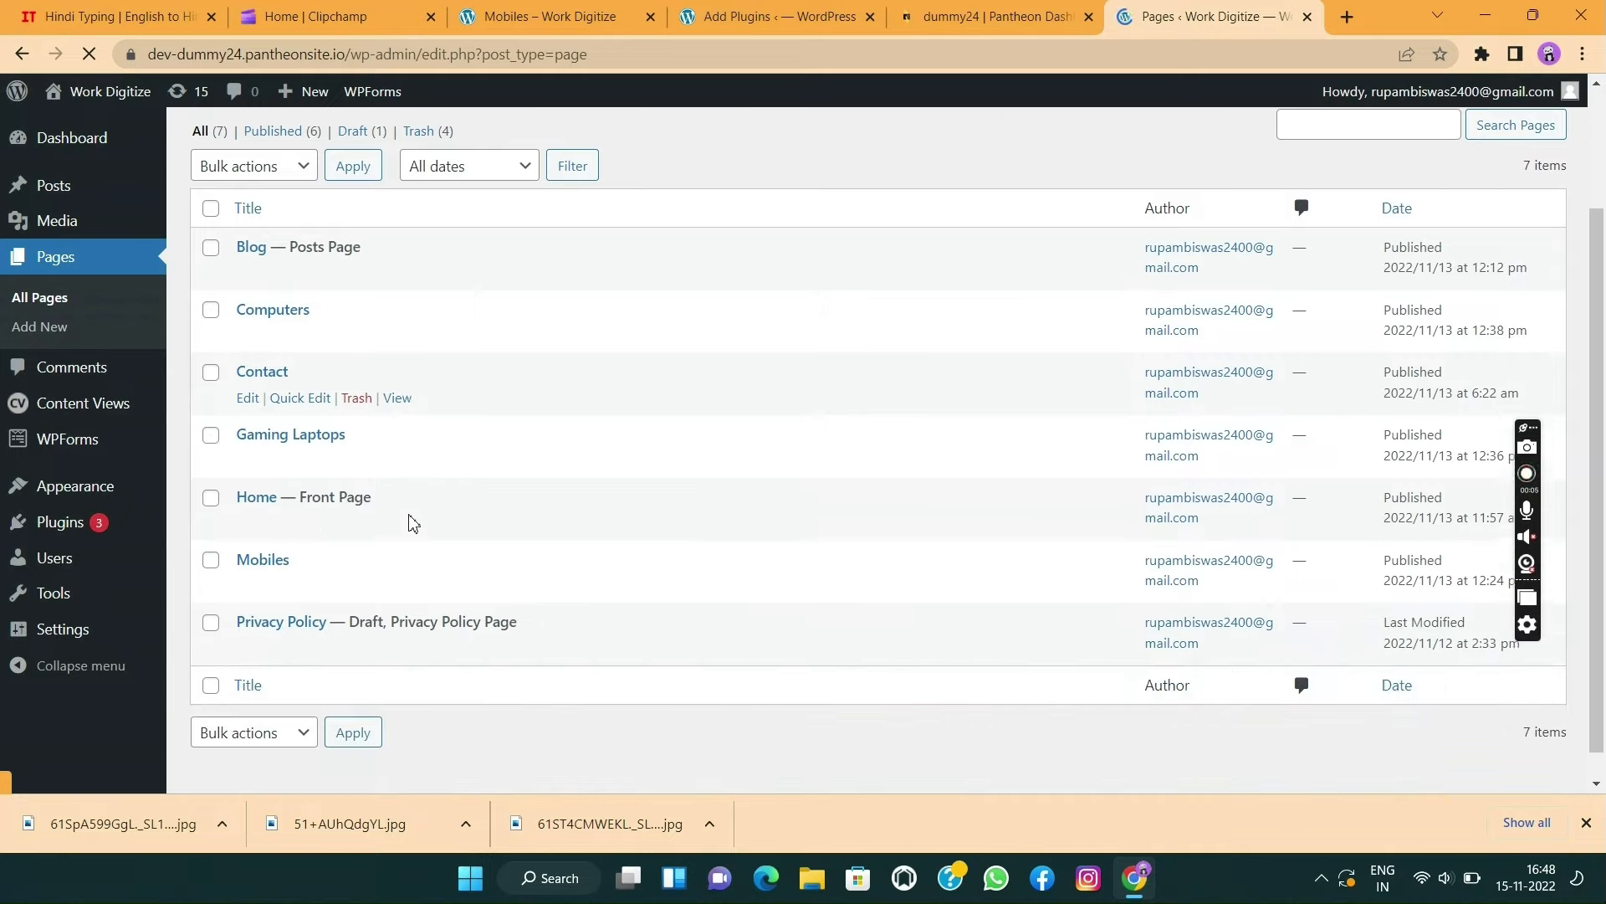
{"action": "left_click", "coordinate": [249, 583]}
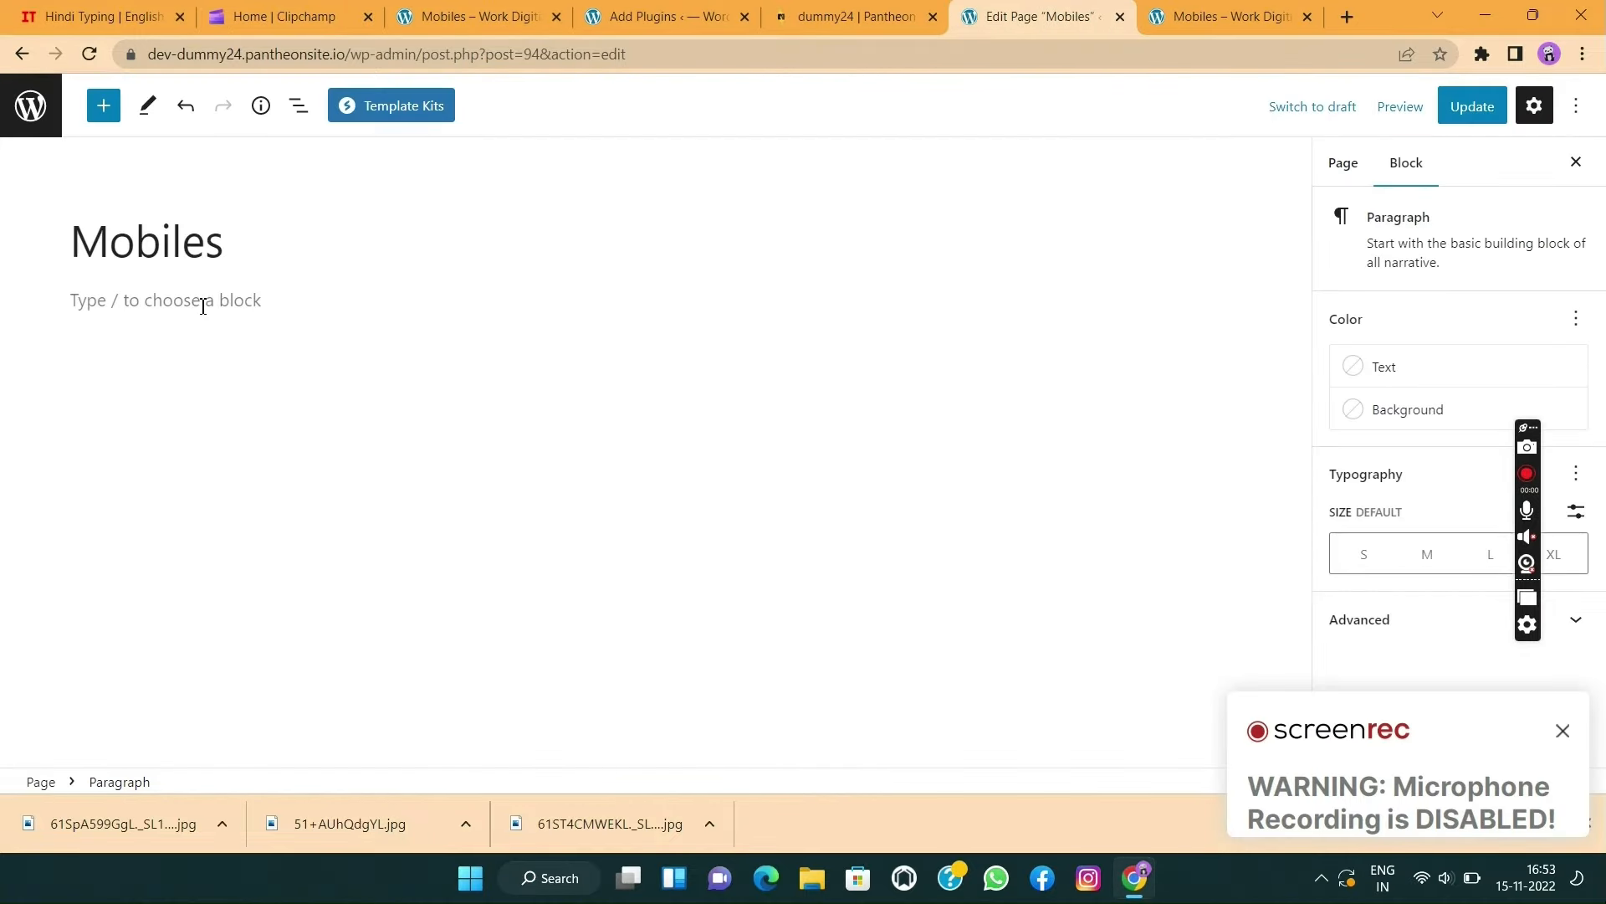
{"action": "right_click", "coordinate": [201, 307]}
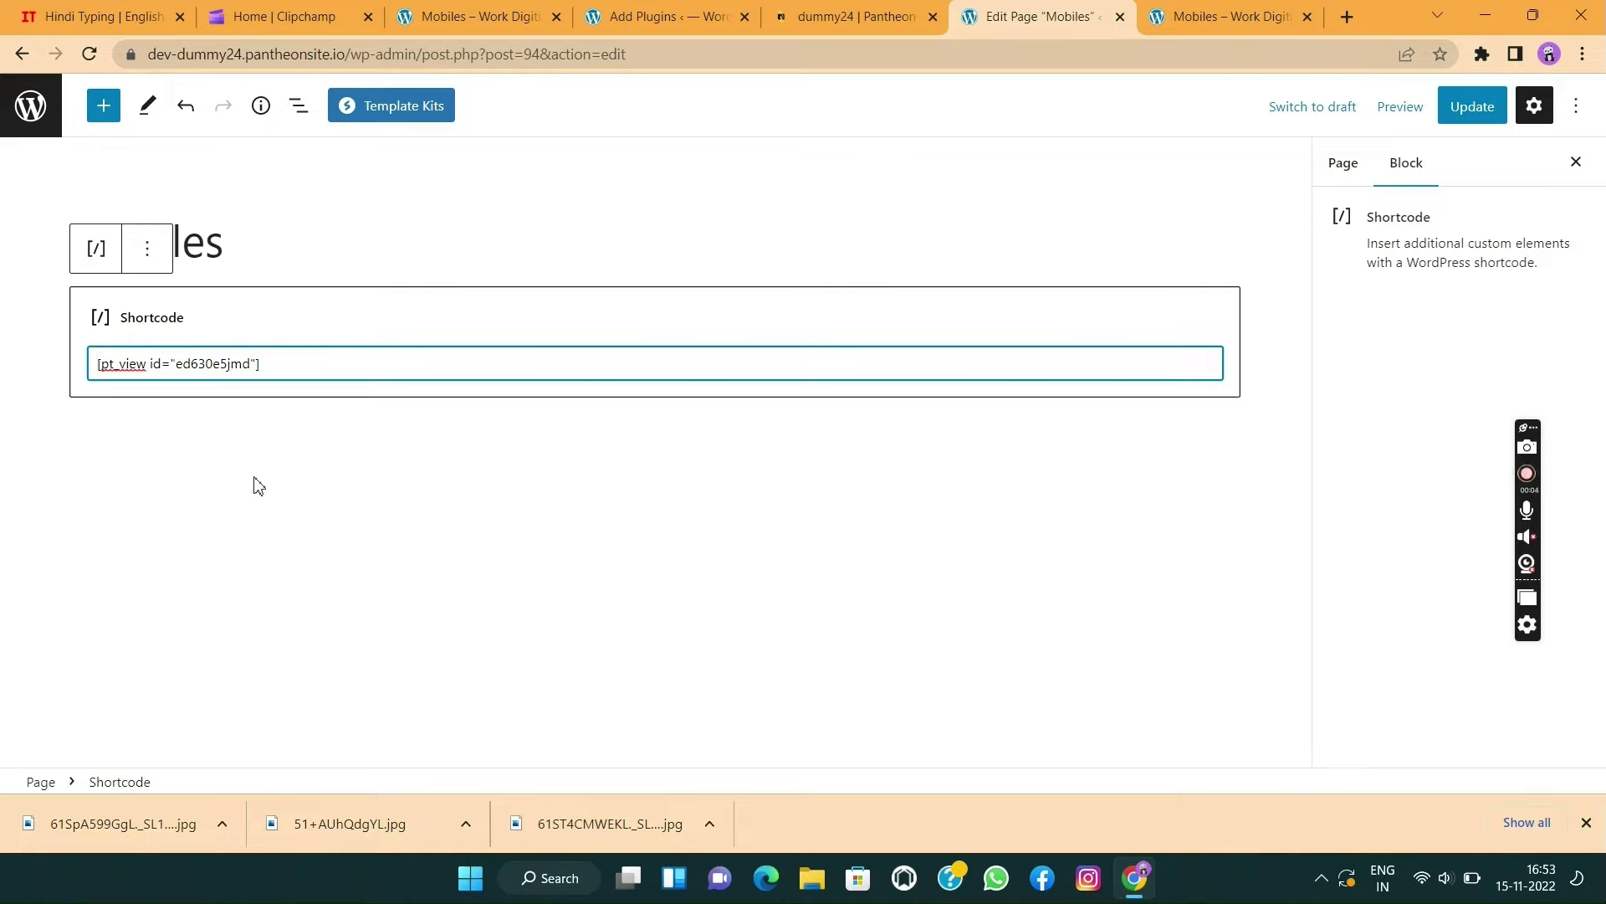
{"action": "left_click", "coordinate": [1476, 109]}
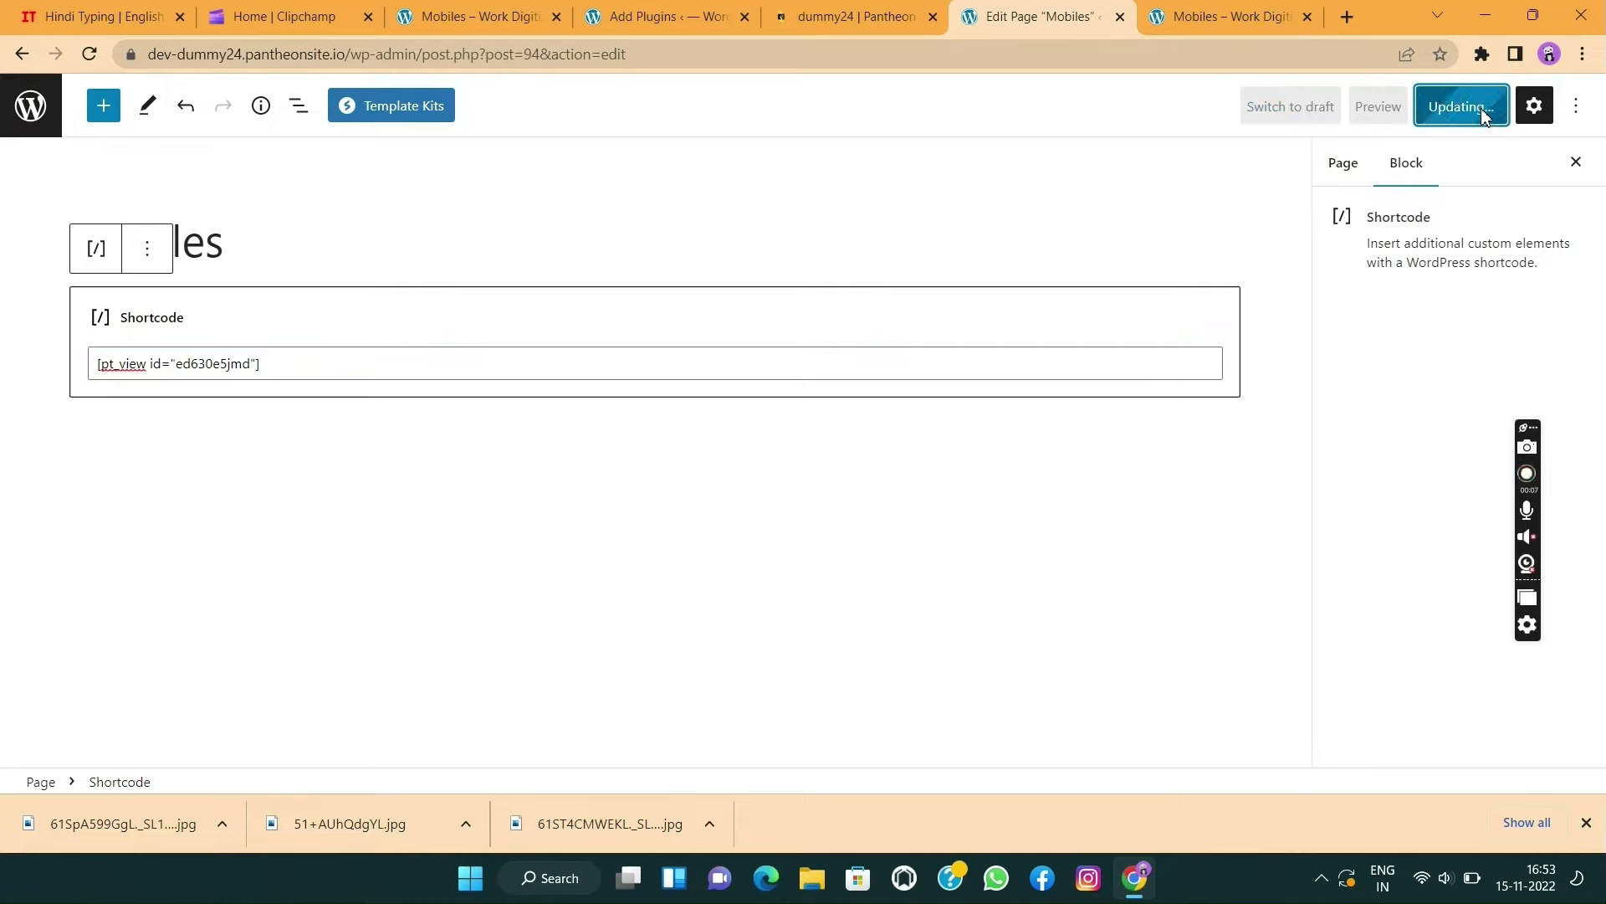
- Reload the live Mobiles page and look through its grid of mobile posts
{"action": "left_click", "coordinate": [1206, 16]}
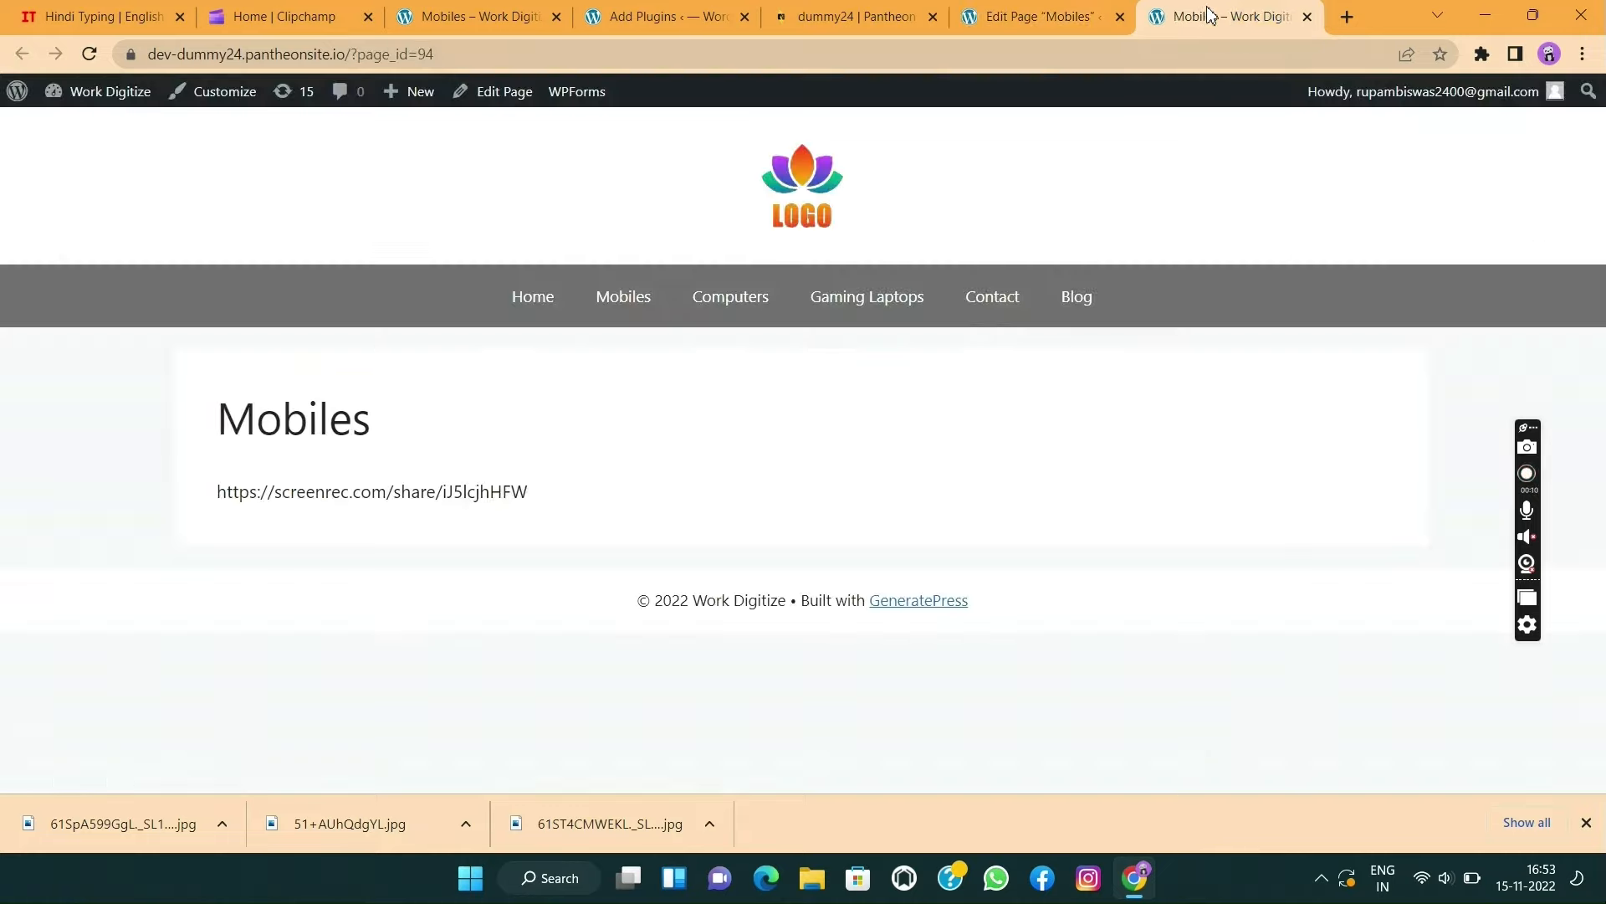
{"action": "left_click", "coordinate": [87, 55]}
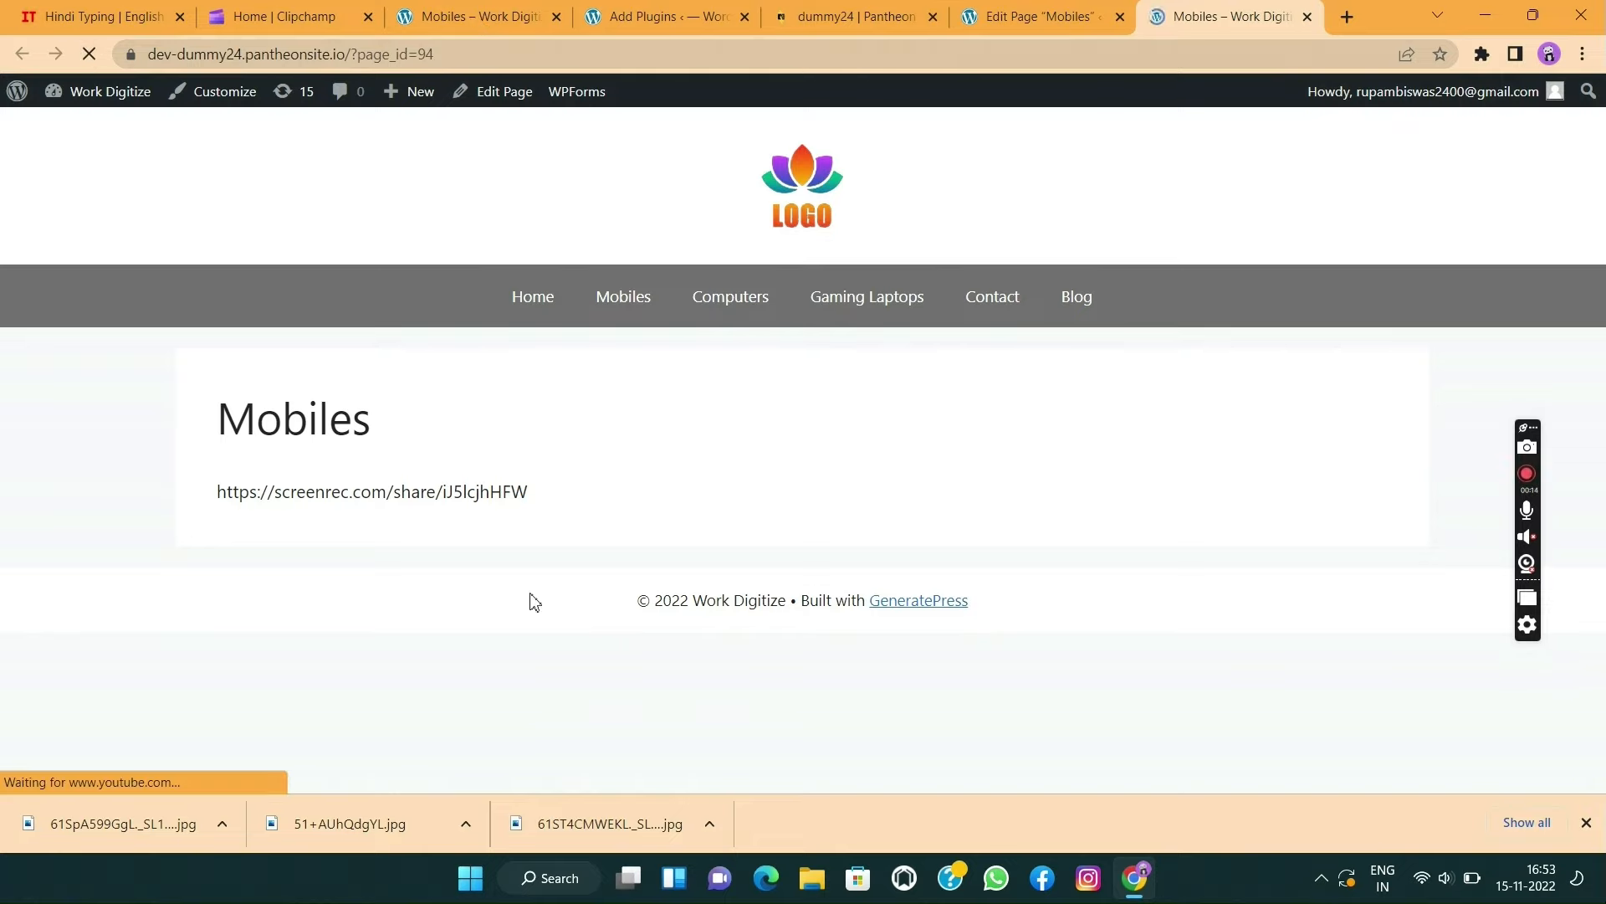
{"action": "scroll", "coordinate": [670, 620], "scroll_direction": "down", "scroll_amount": 1}
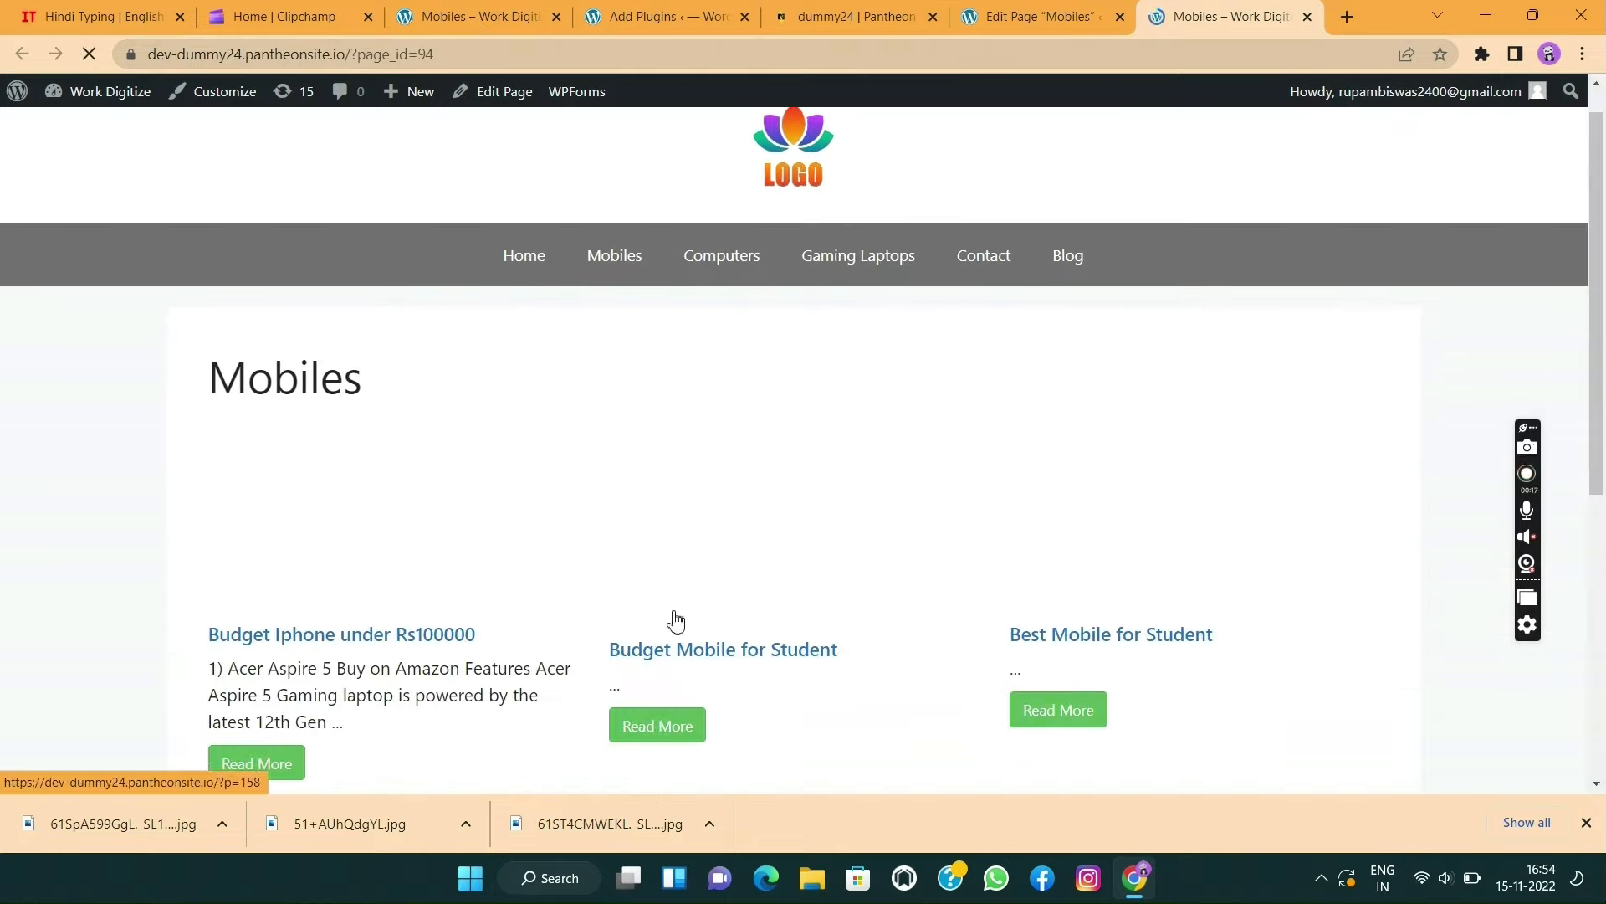
{"action": "scroll", "coordinate": [676, 621], "scroll_direction": "down", "scroll_amount": 1}
{"action": "scroll", "coordinate": [676, 621], "scroll_direction": "down", "scroll_amount": 2}
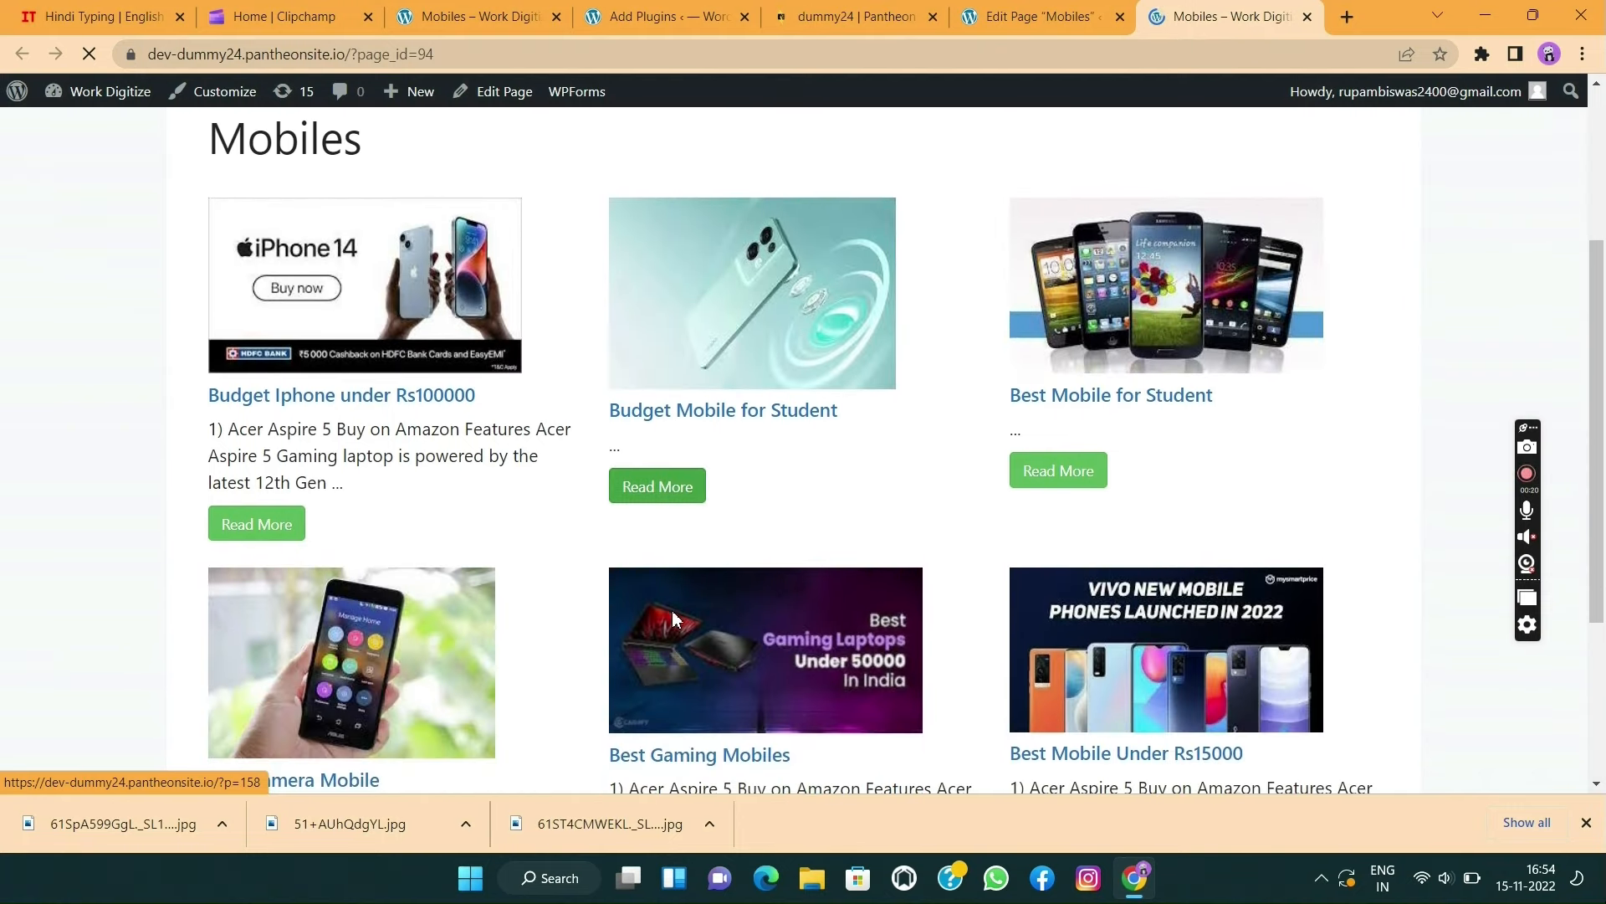
{"action": "scroll", "coordinate": [676, 621], "scroll_direction": "up", "scroll_amount": 3}
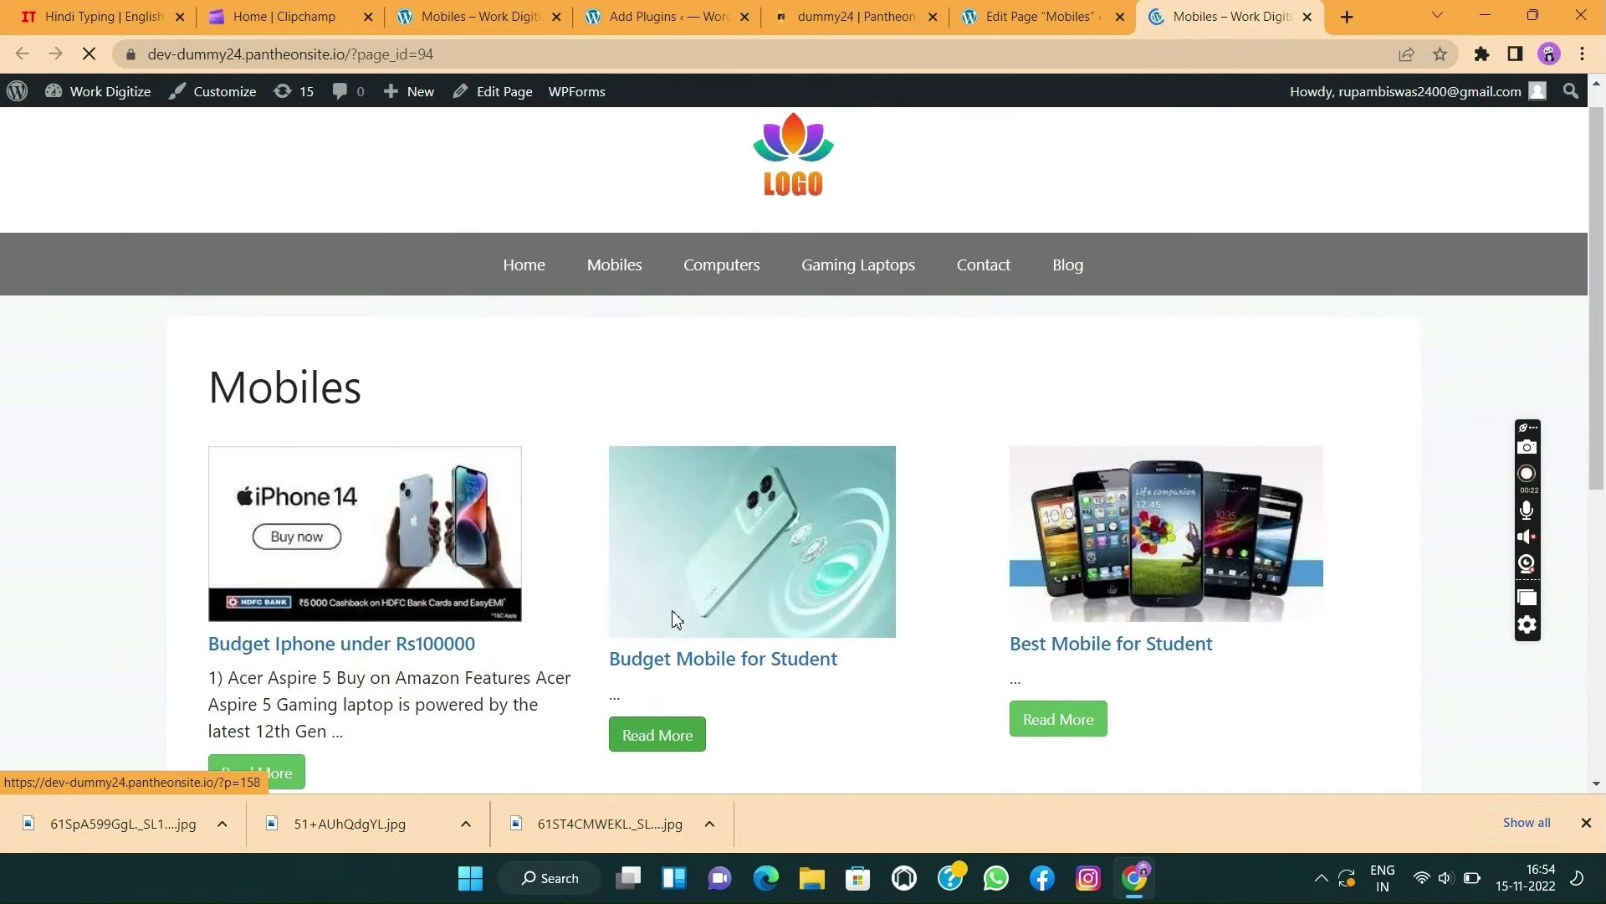